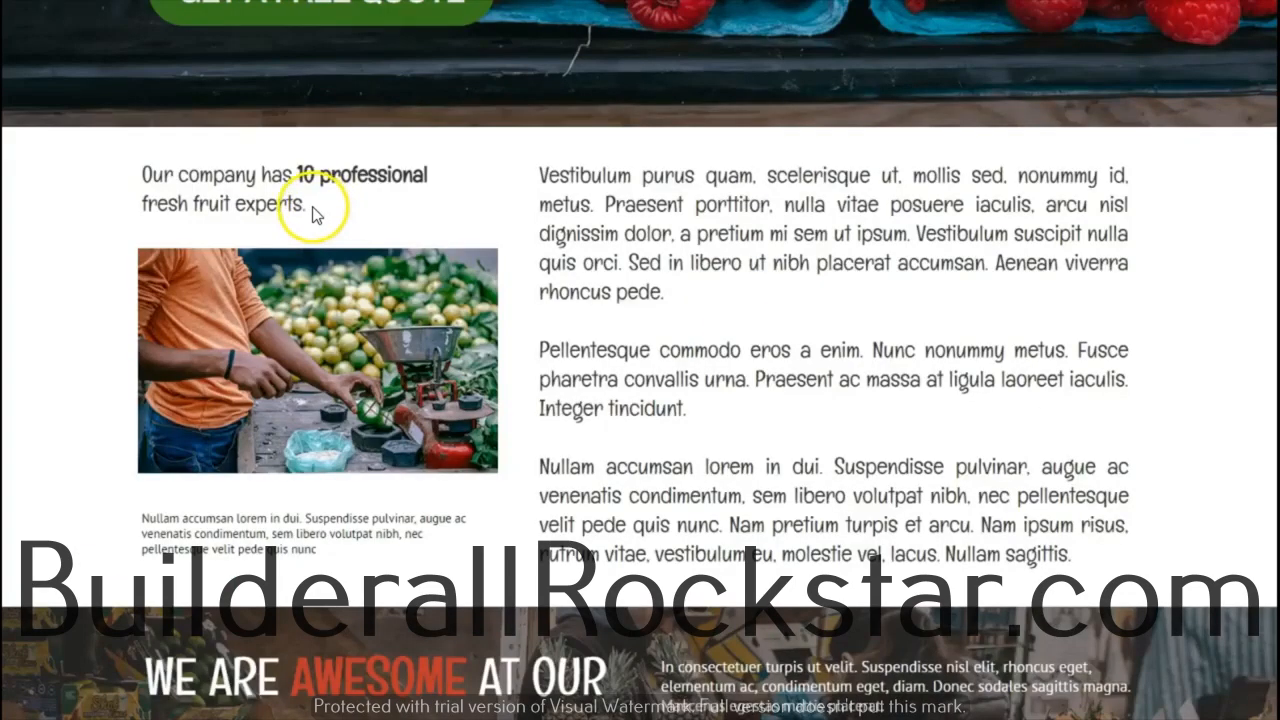
- Copy the heading "Our company has 10 professional fresh fruit experts." from the reference page and open the editor's text element choices
click(314, 212)
drag(310, 208, 157, 178)
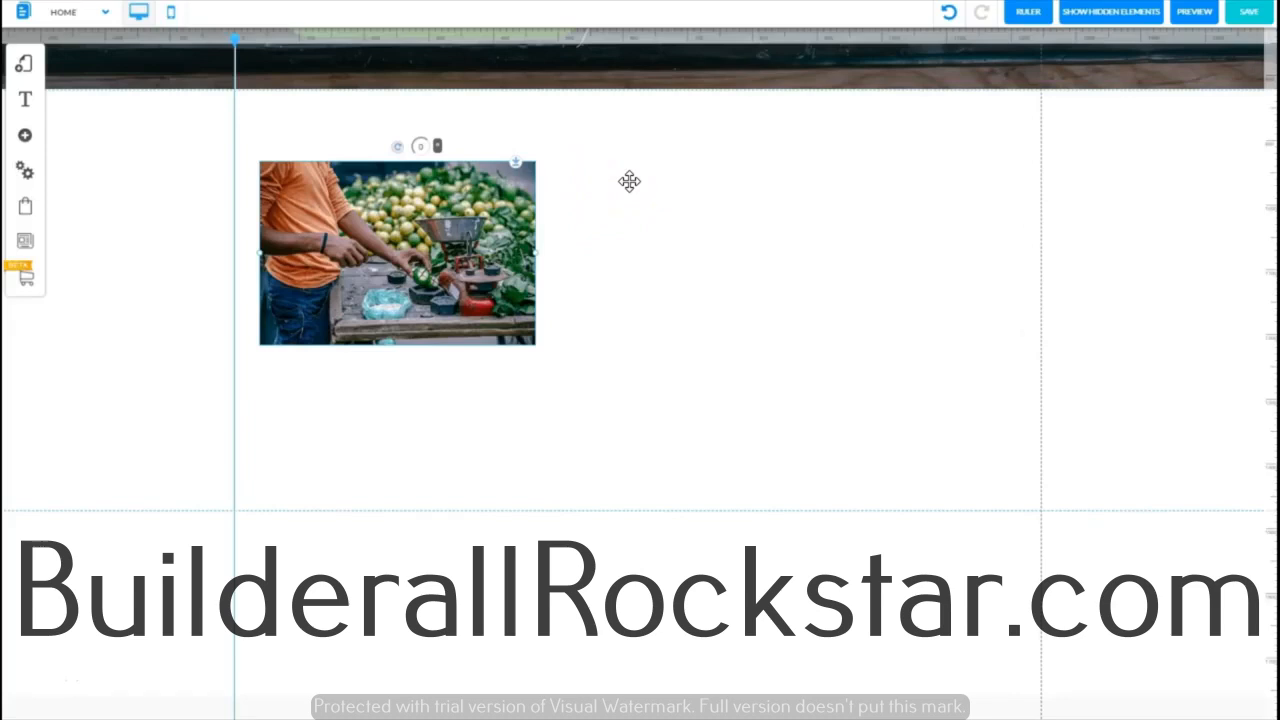
click(24, 140)
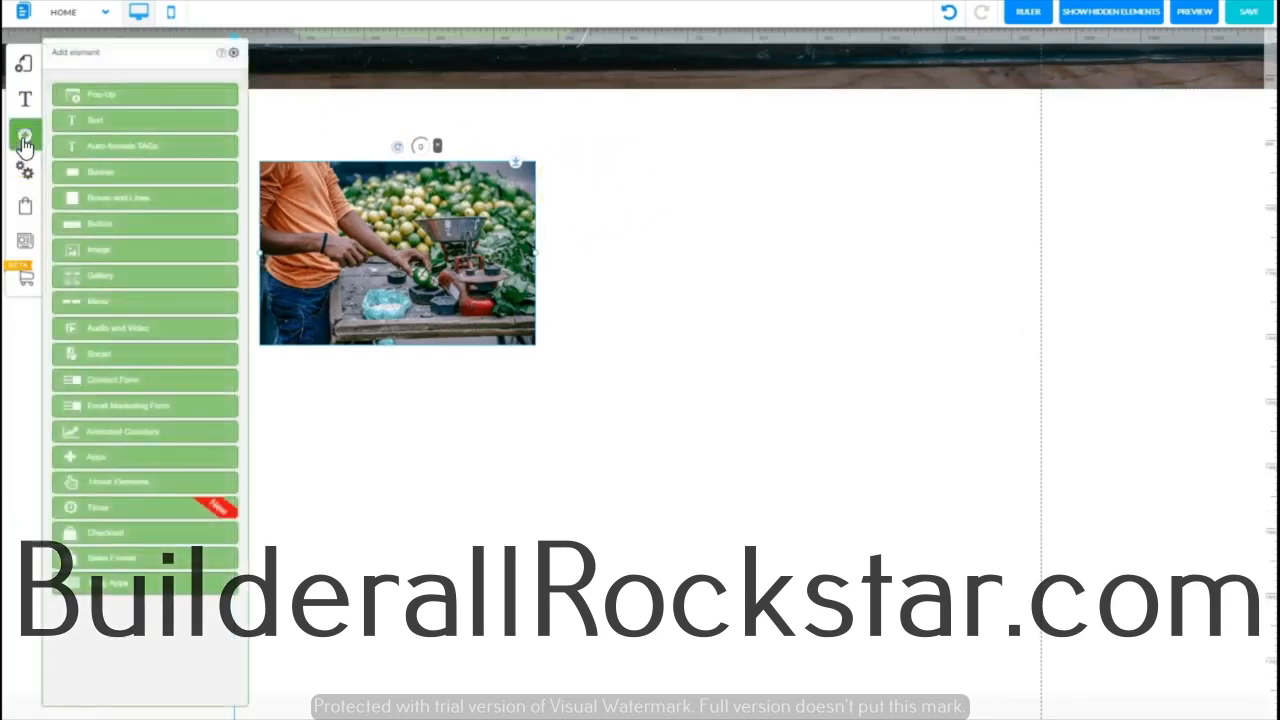
click(92, 122)
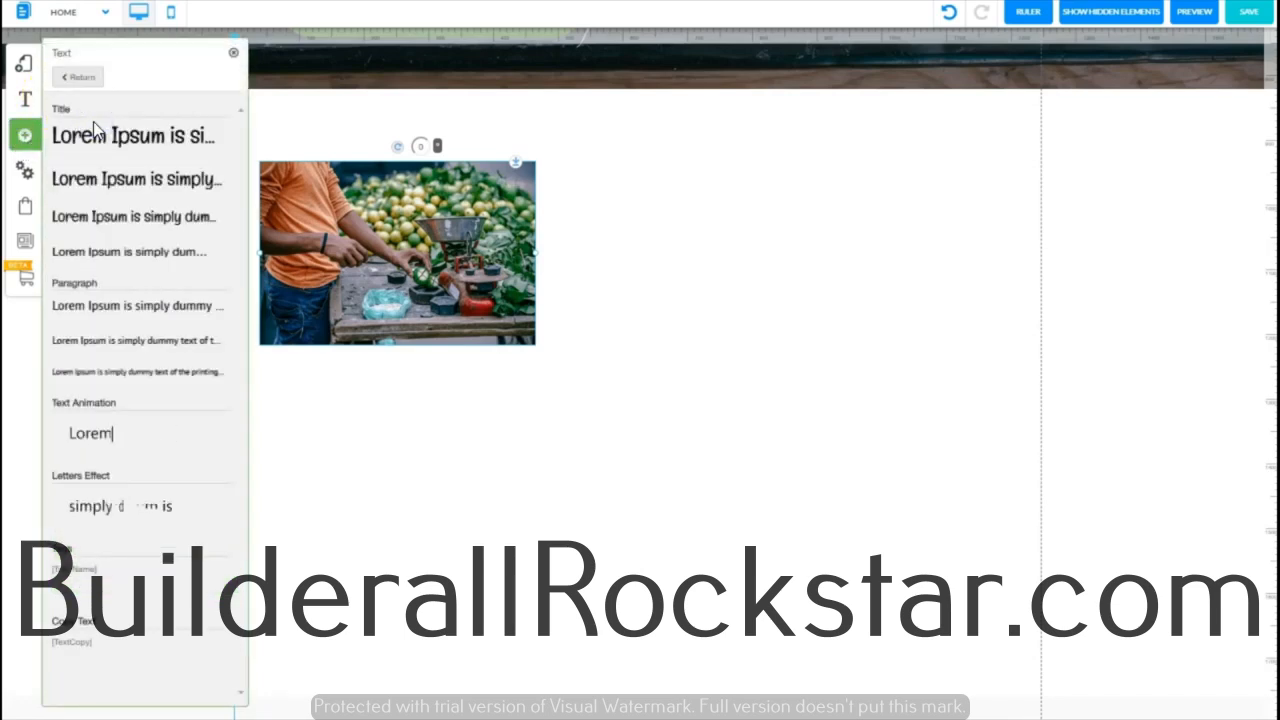
click(163, 220)
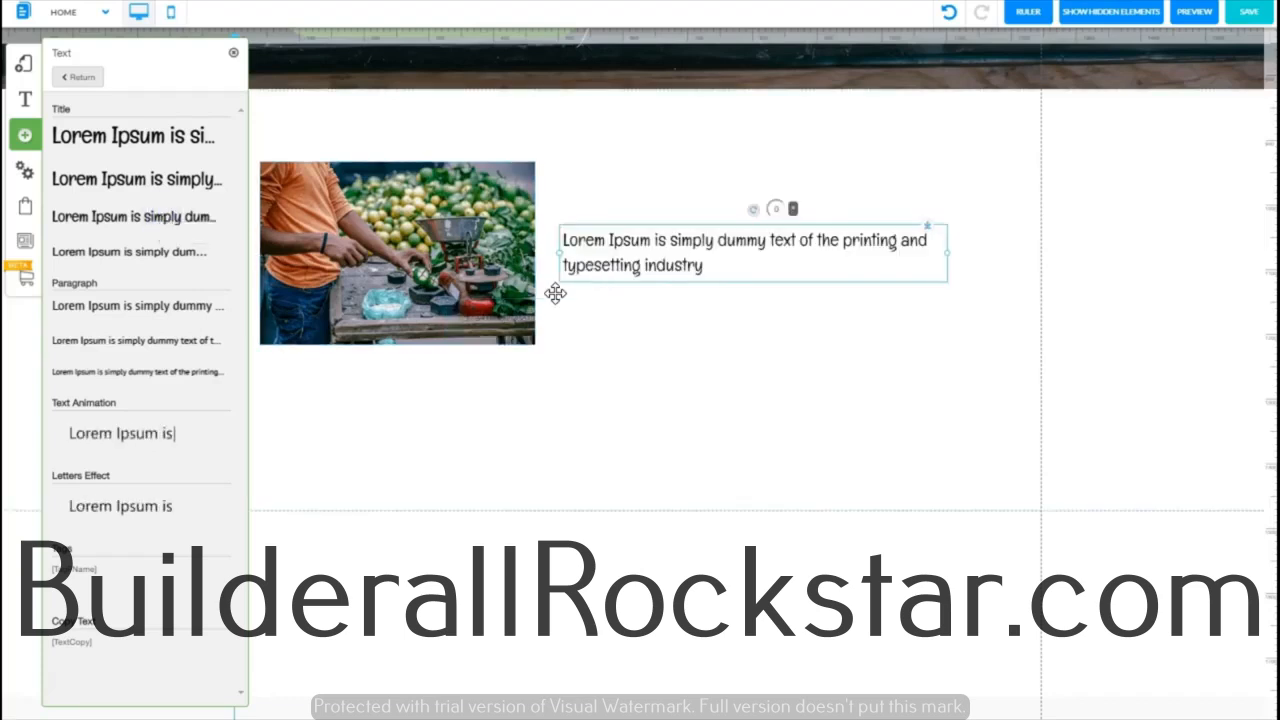
click(657, 240)
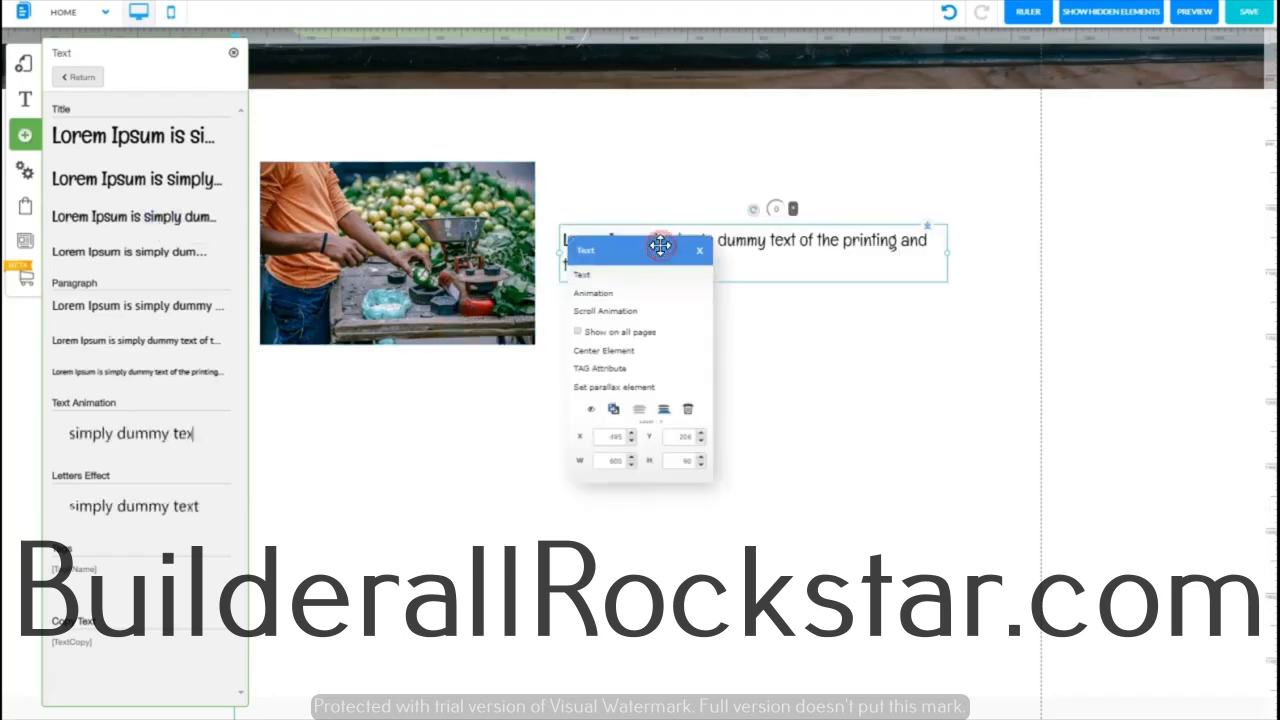
click(688, 412)
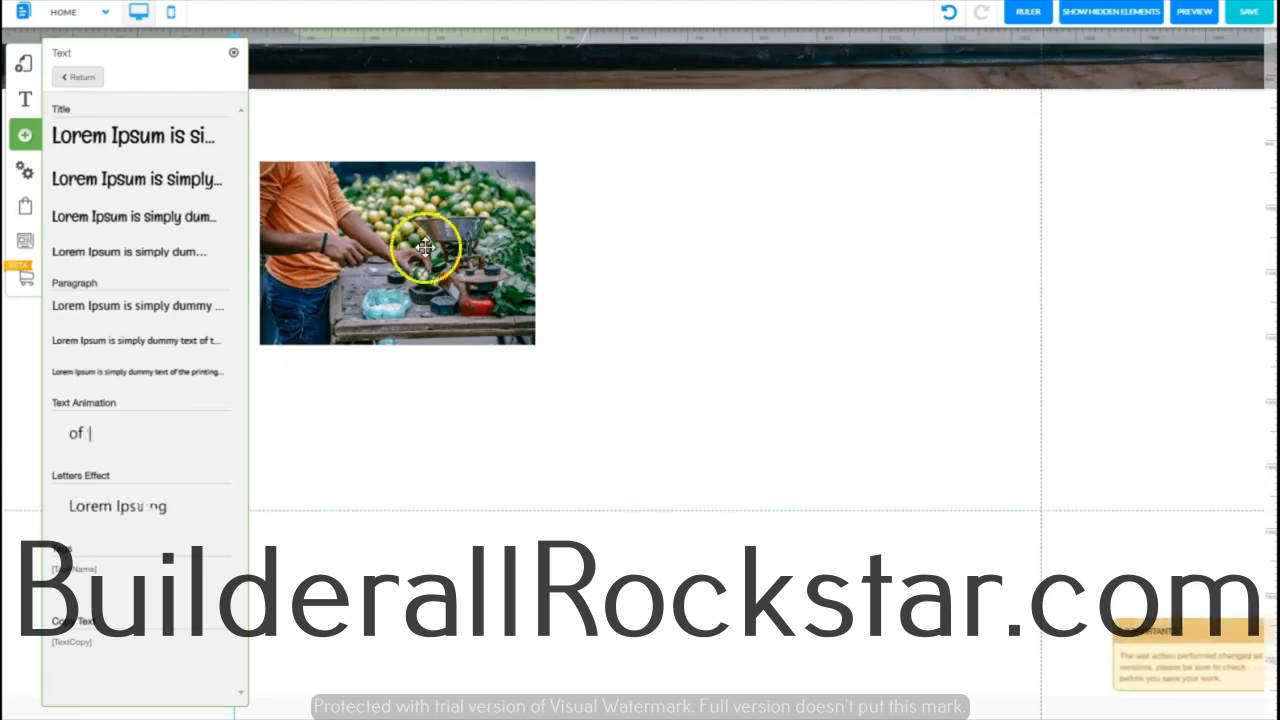
- Add an H2 Title Large text element and place it beside the fruit vendor image, to its right
click(138, 180)
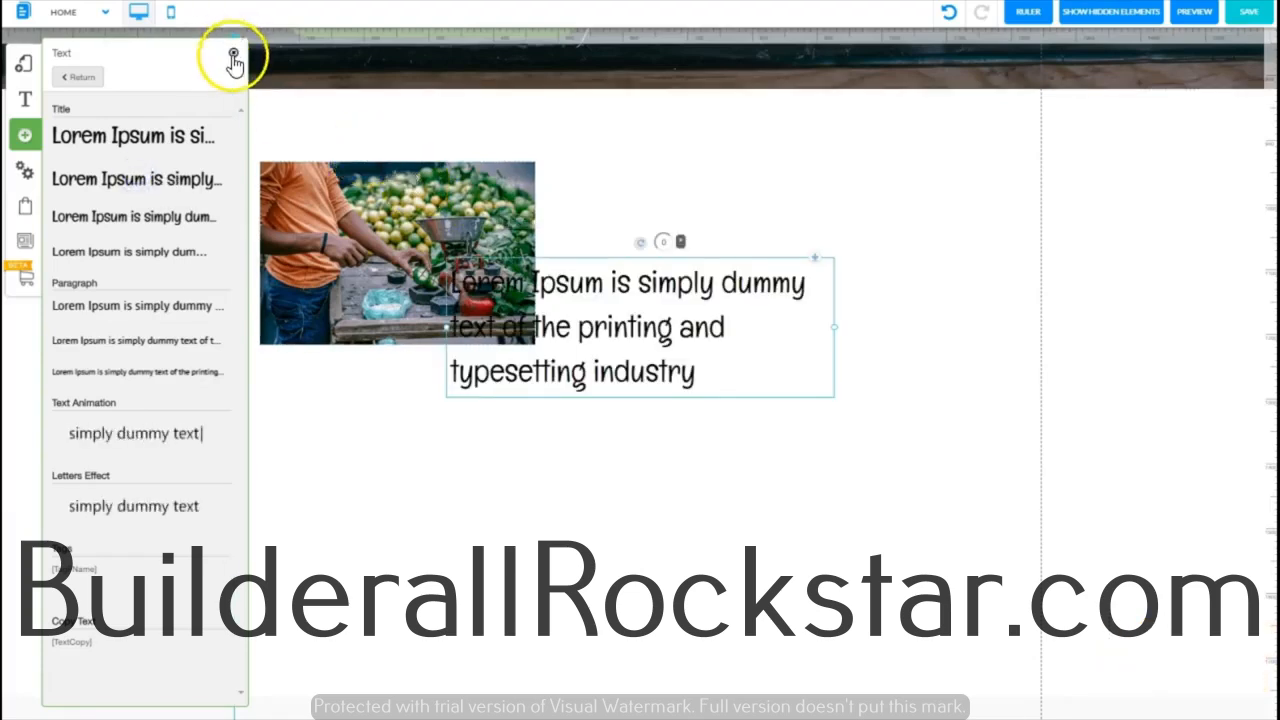
click(233, 55)
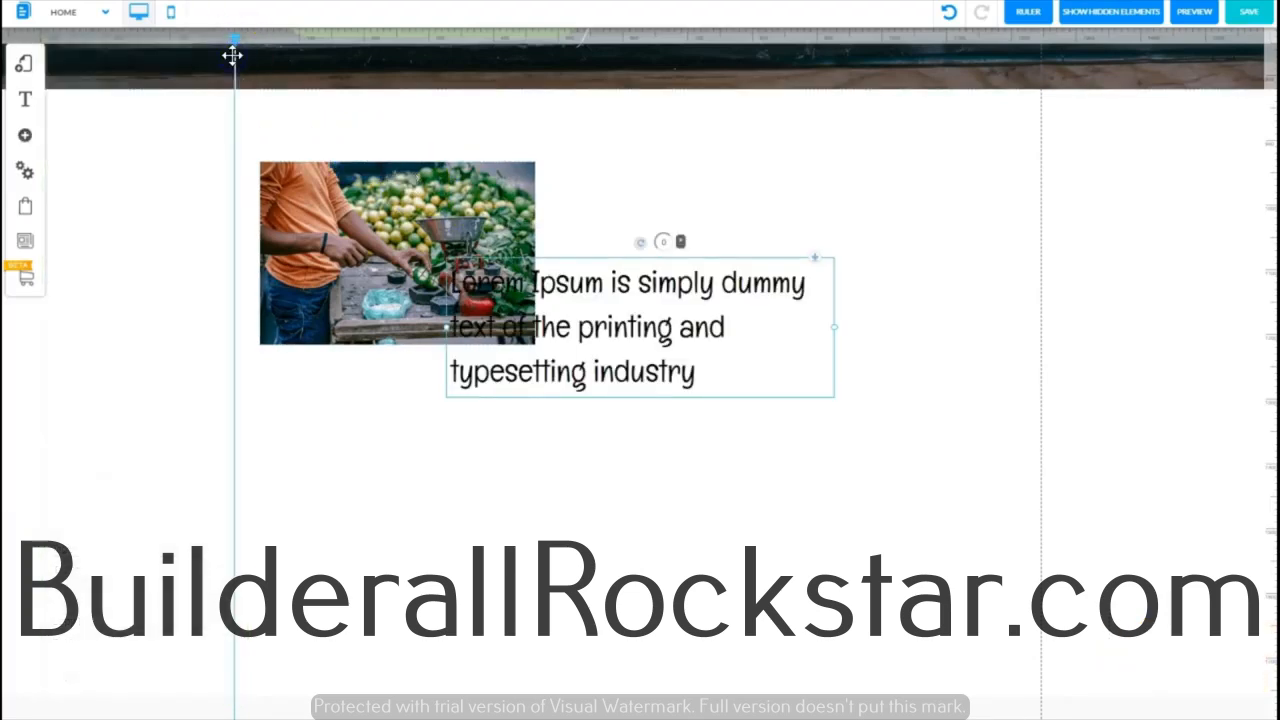
drag(586, 331, 695, 246)
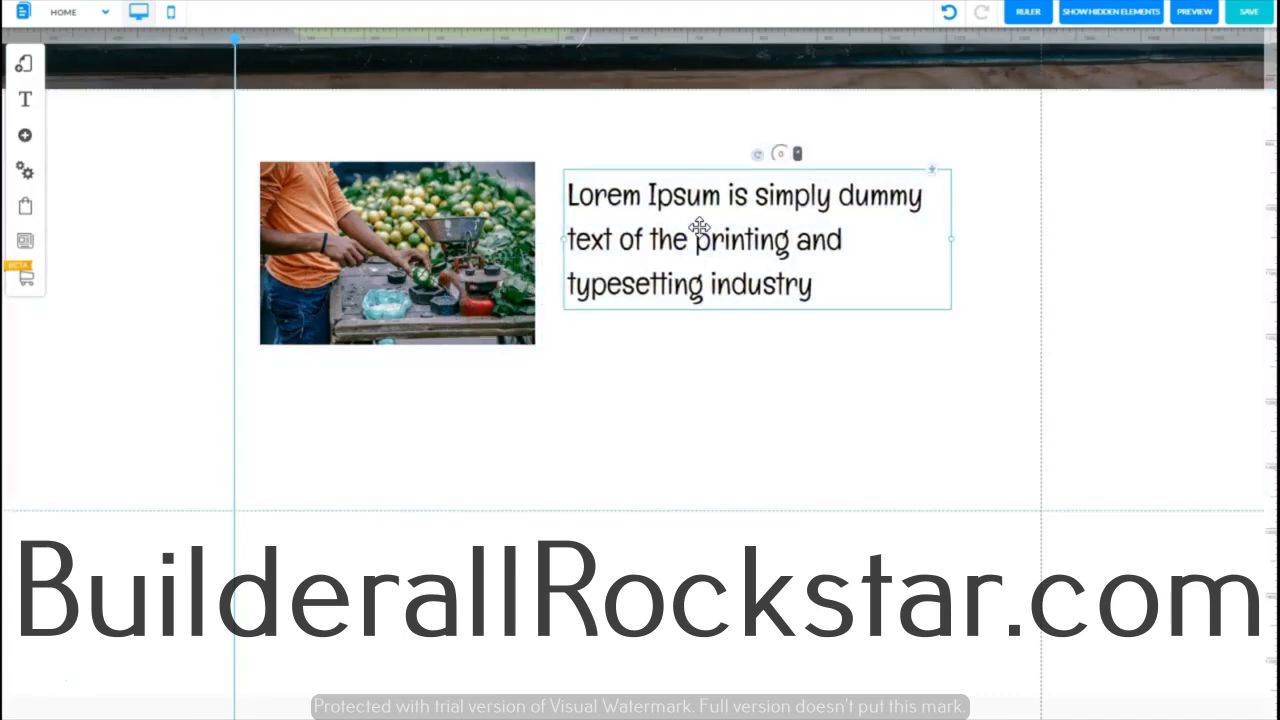
- Replace the title's placeholder text with "Our company has 10 professional fresh fruit experts."
double_click(699, 226)
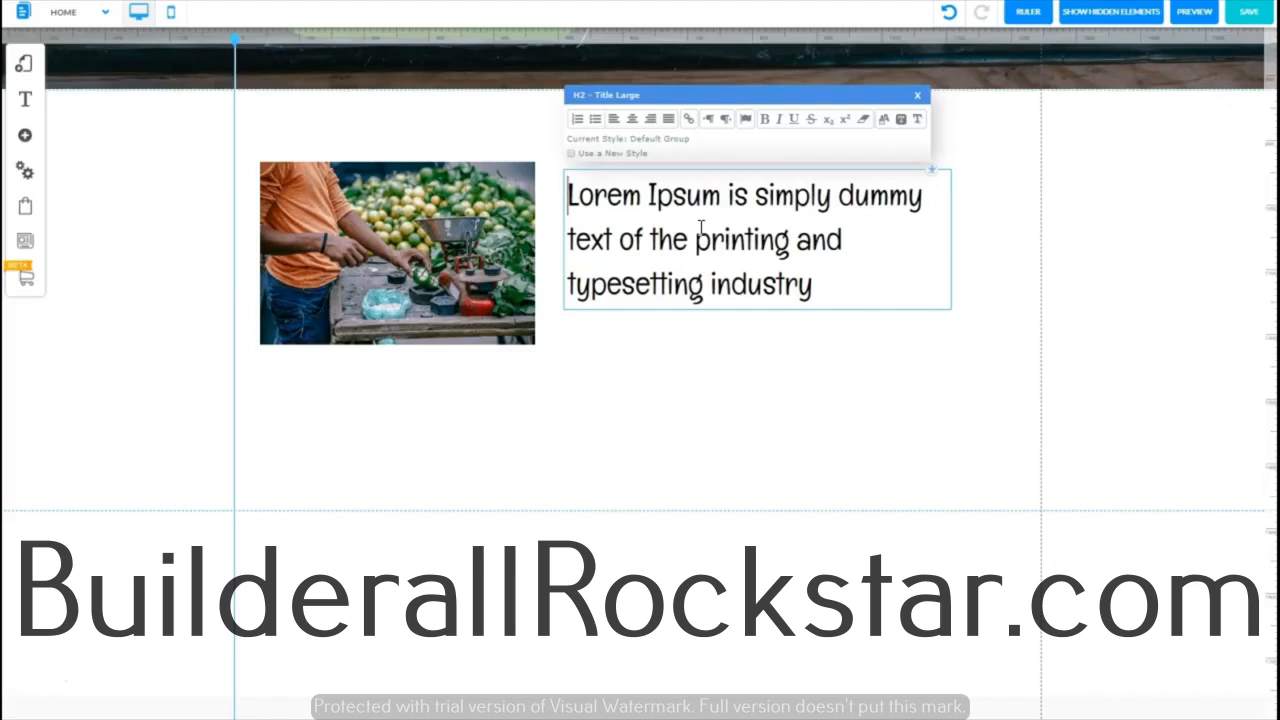
click(696, 218)
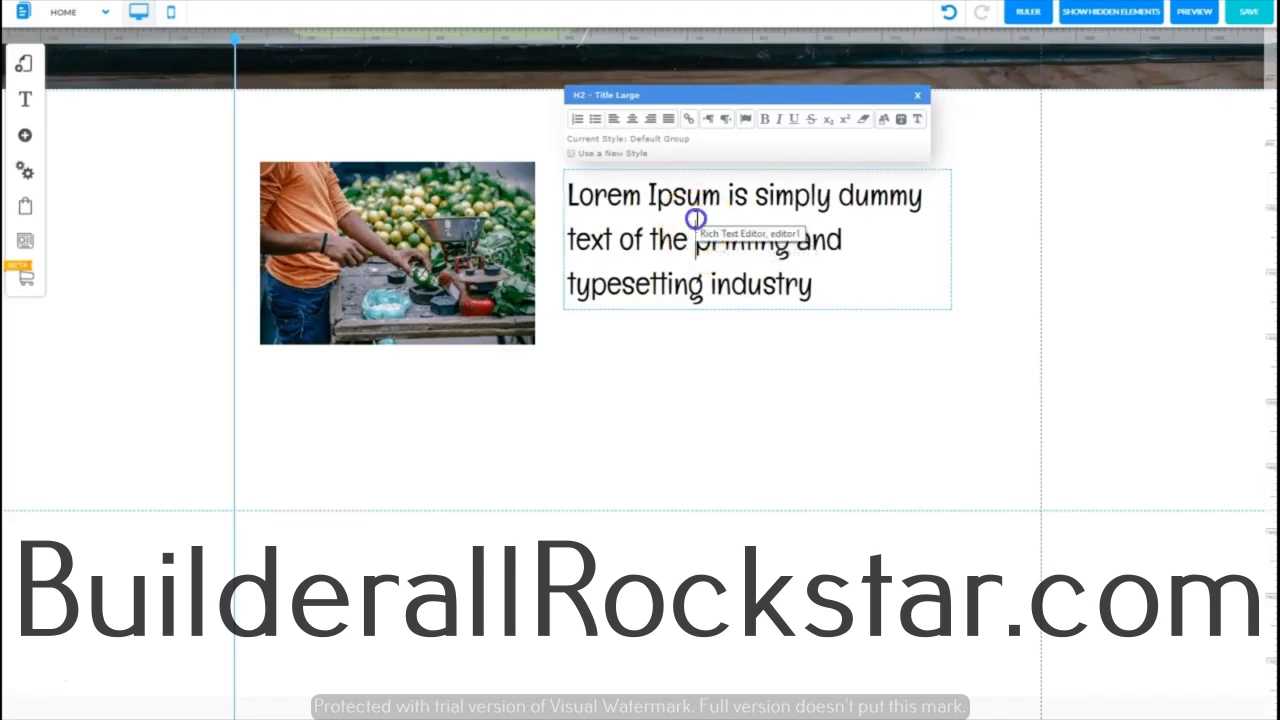
triple_click(696, 218)
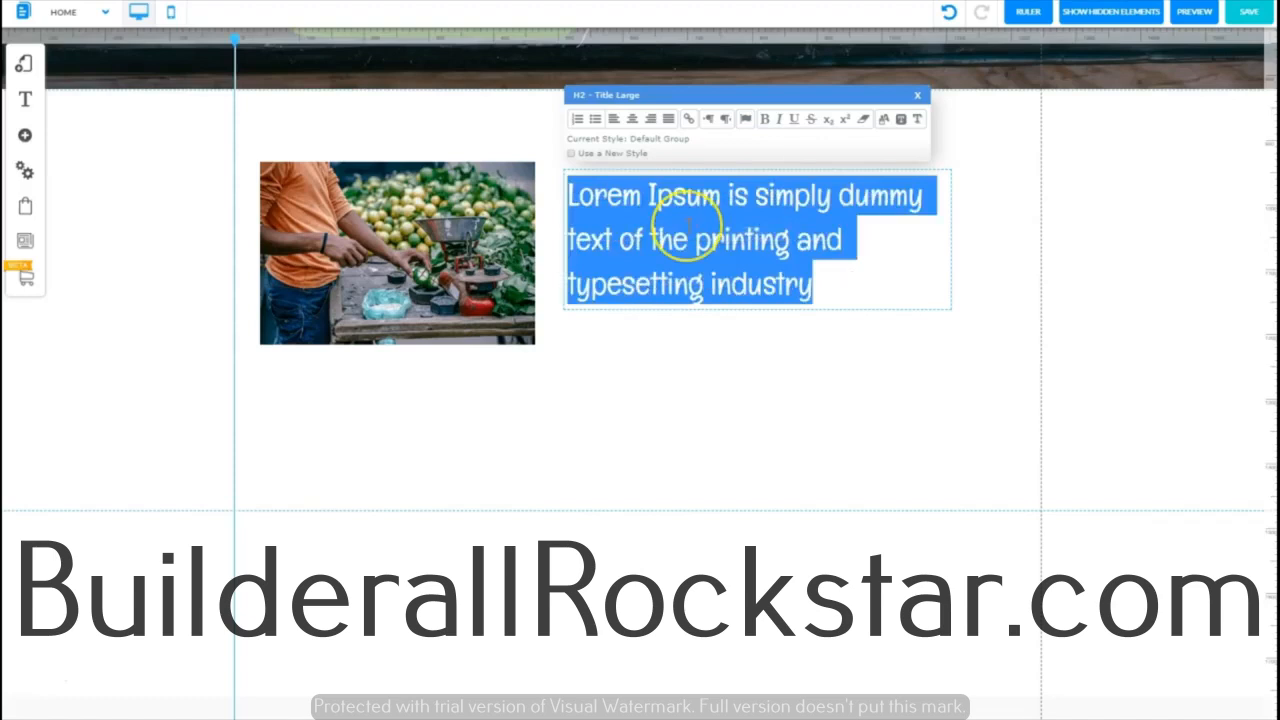
text(Our company has 10 professional fresh fruit experts.)
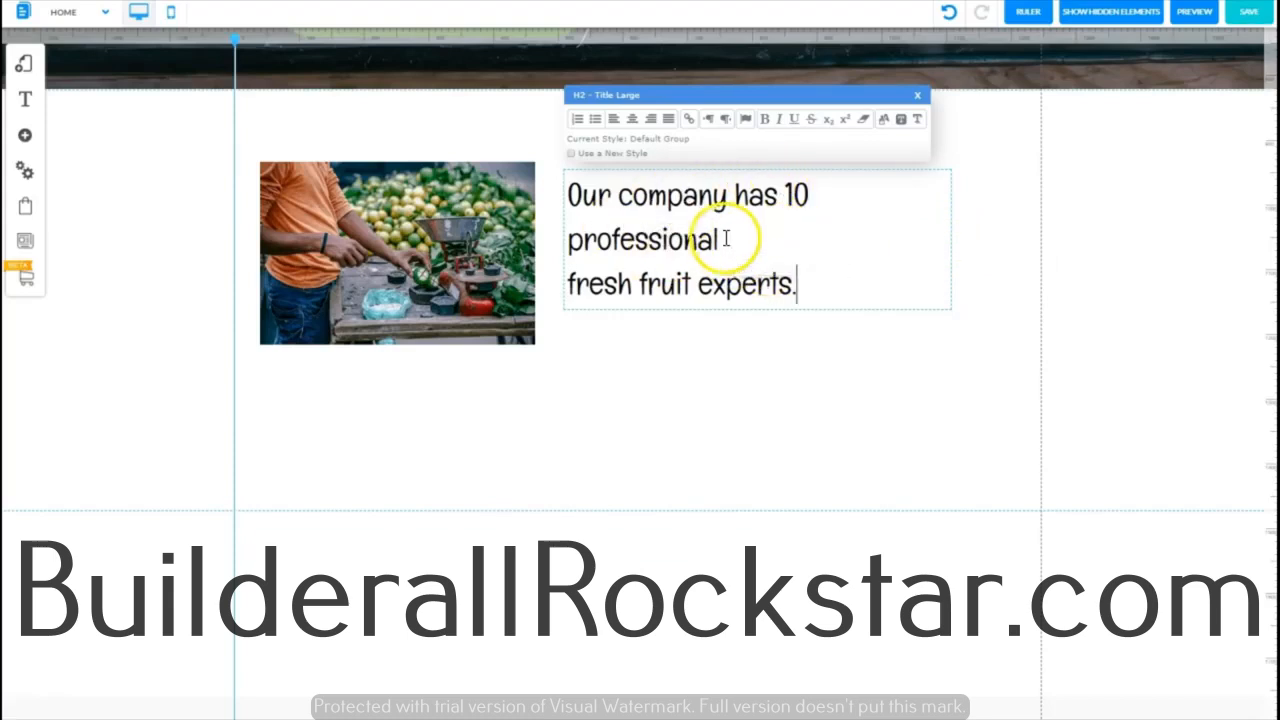
- Make the words "10 professional" in the title bold and finish editing the text
drag(720, 240, 789, 203)
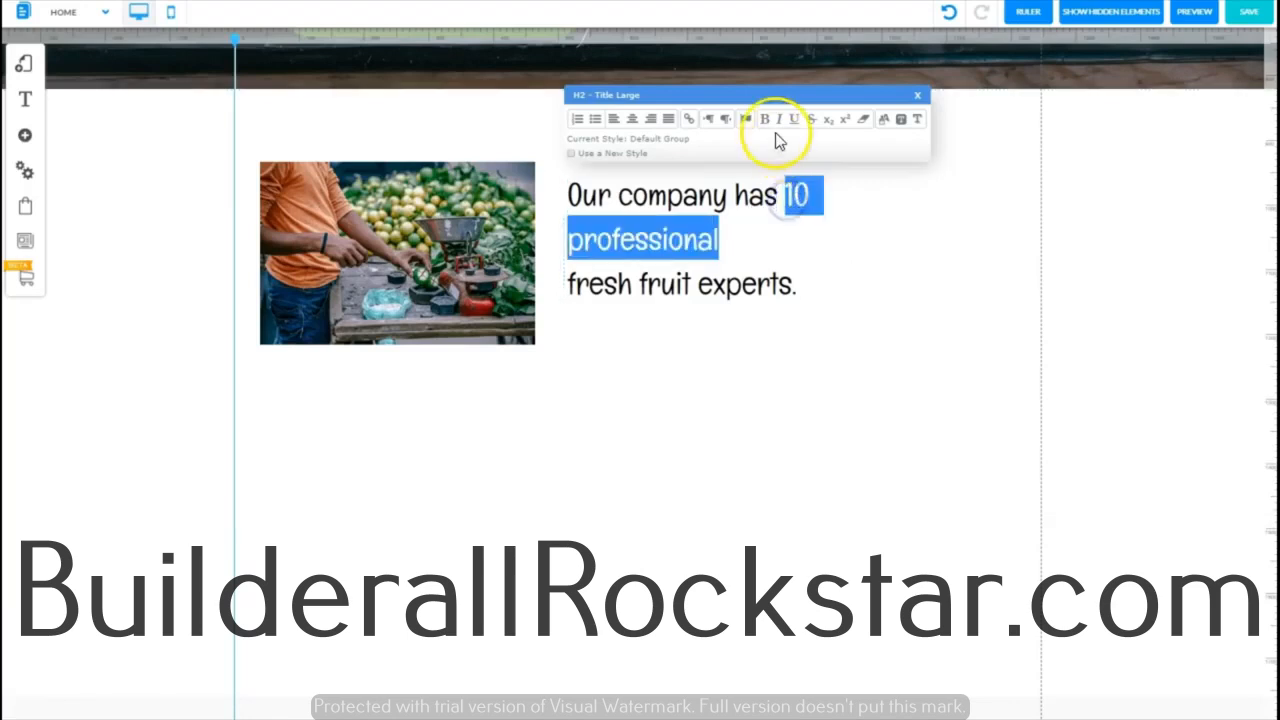
click(766, 125)
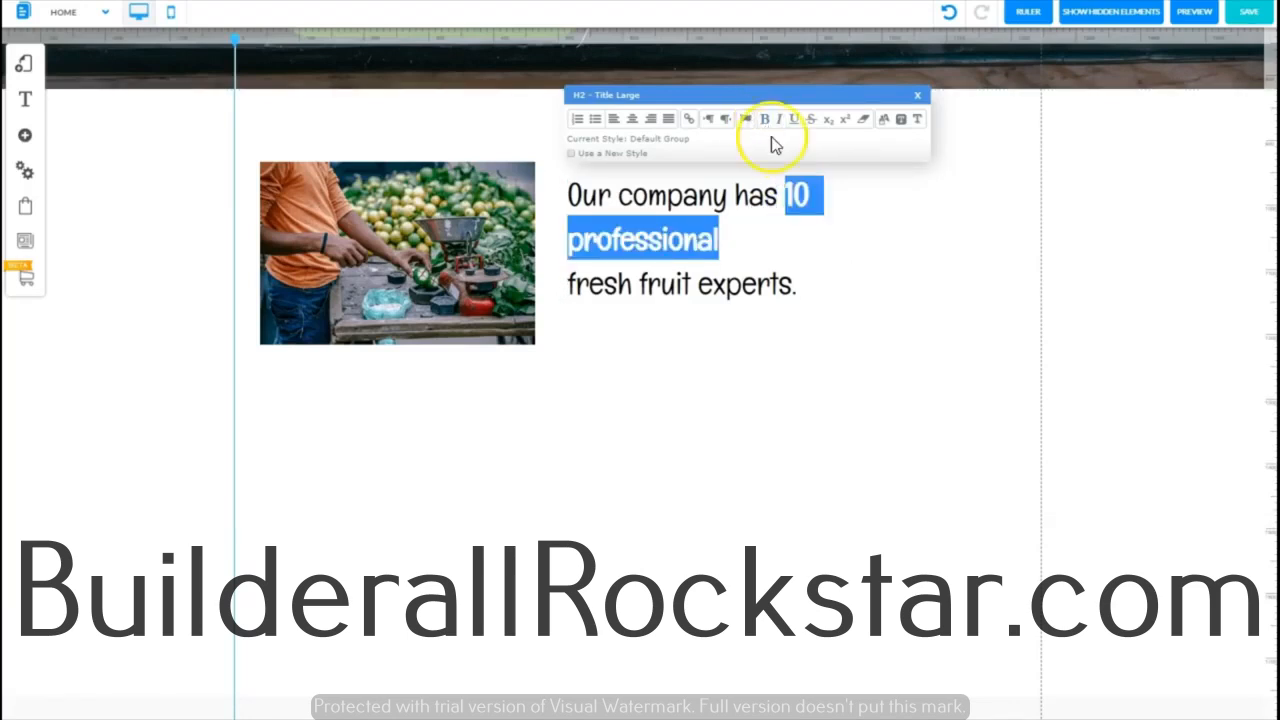
click(1000, 259)
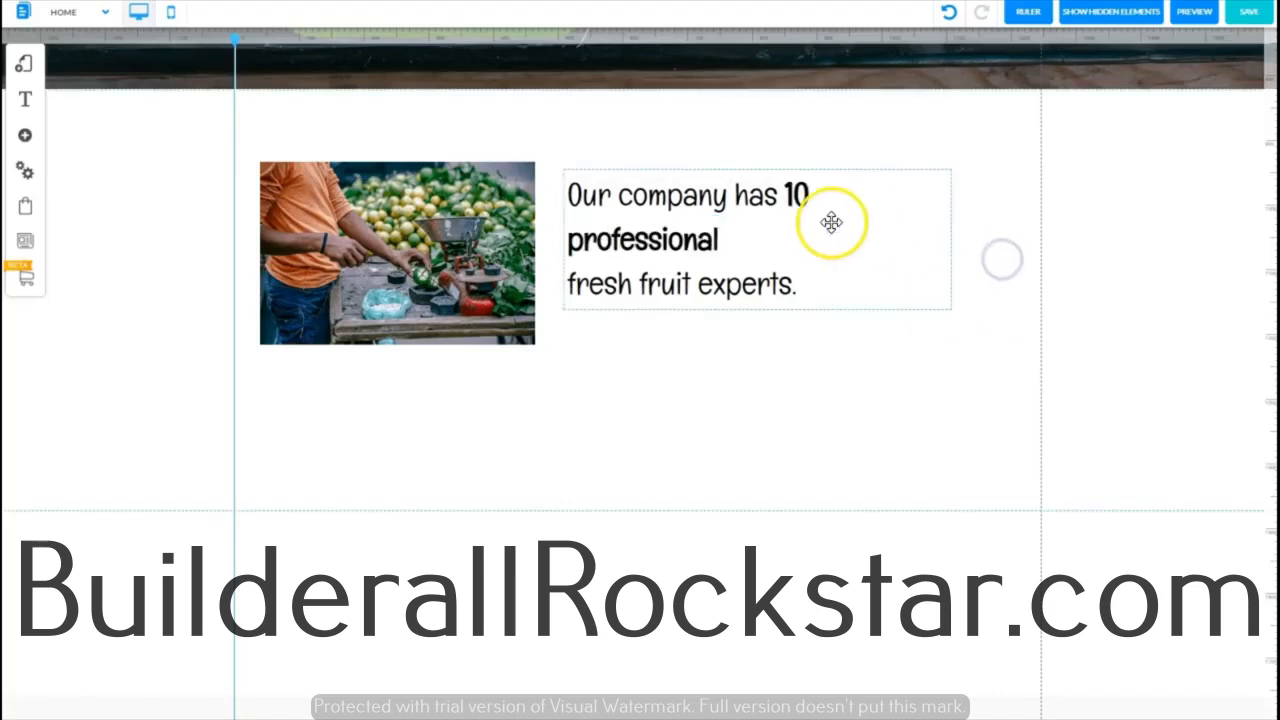
- Widen the title box to fit "10 professional" on its first line and move it to the section's upper-left corner
click(953, 230)
click(945, 230)
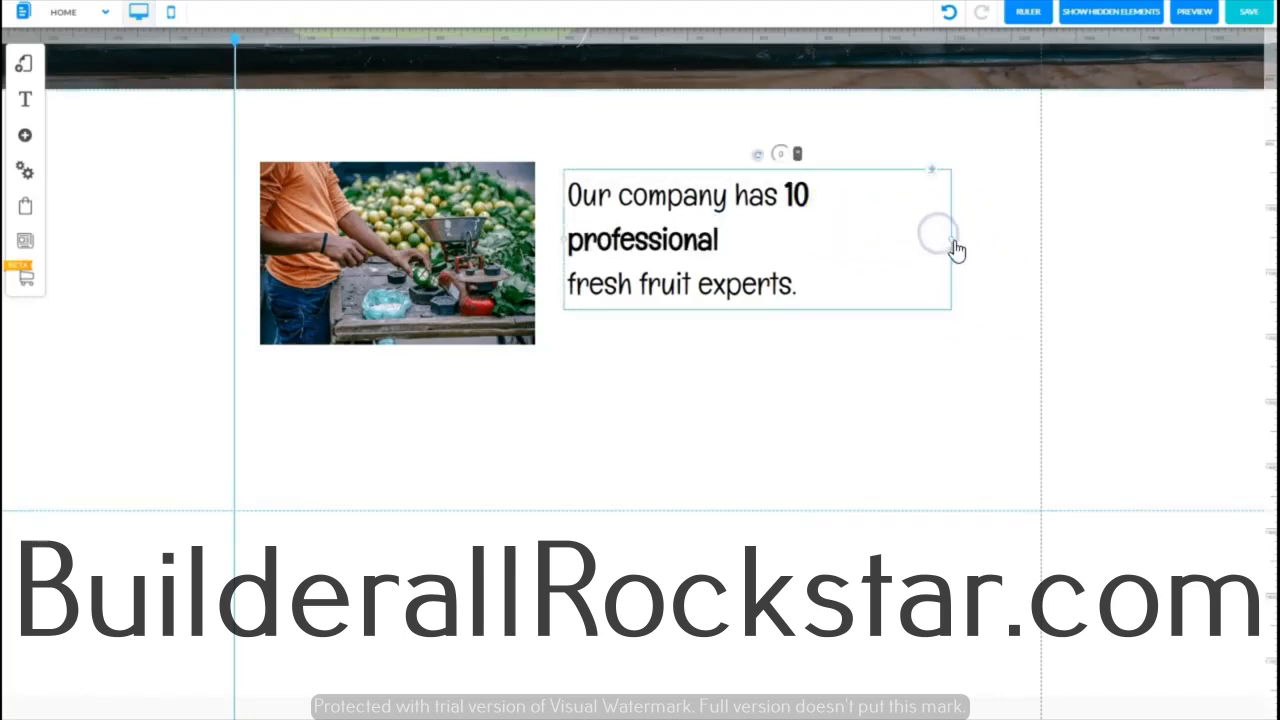
drag(951, 245, 1000, 235)
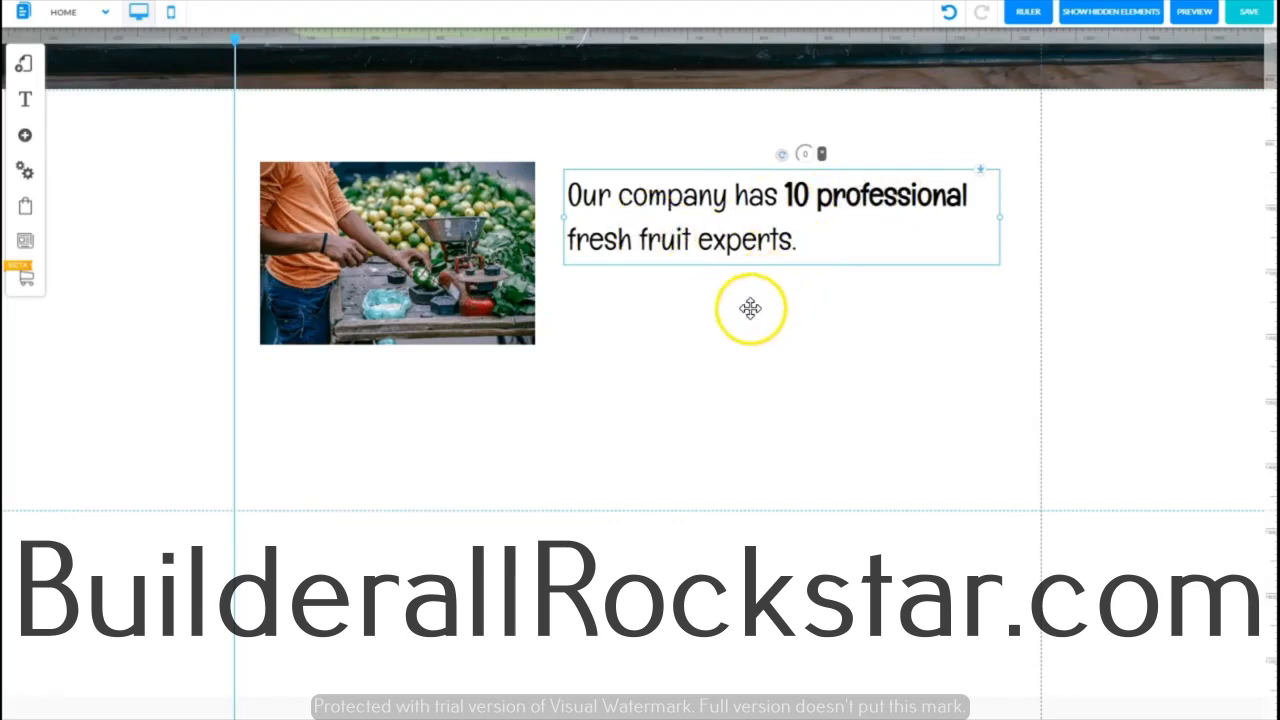
drag(788, 224, 459, 146)
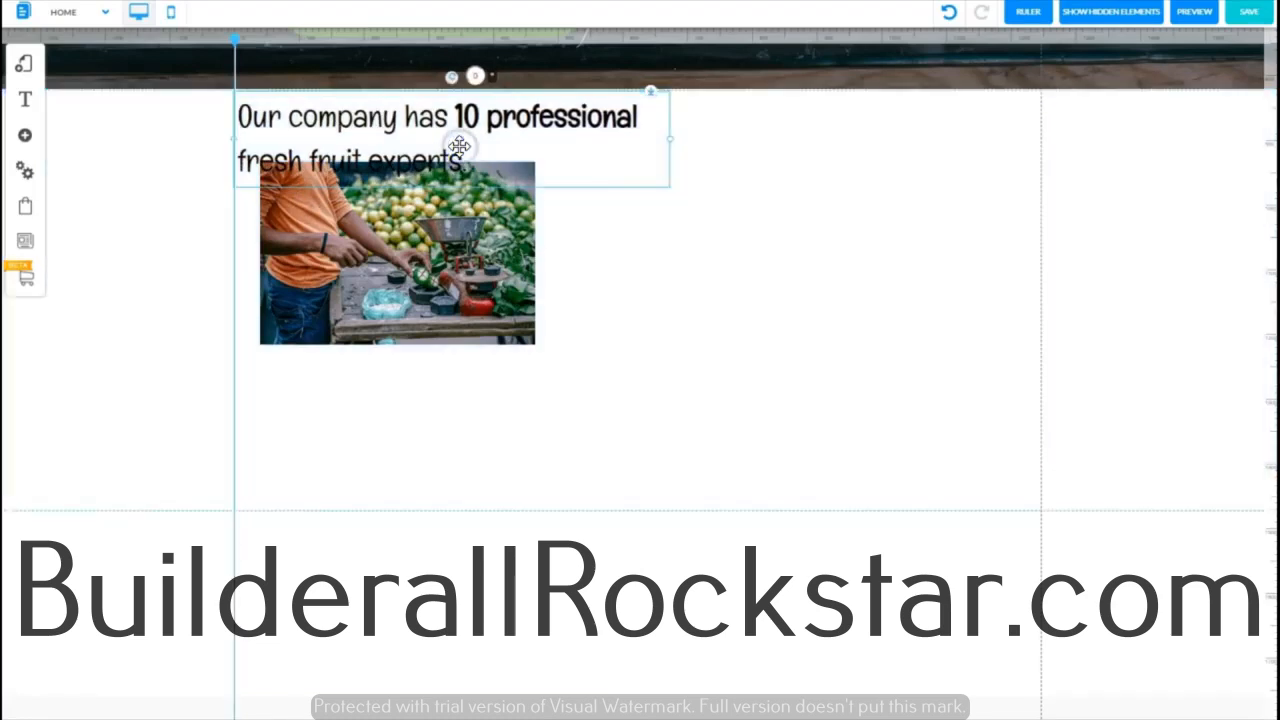
- Move the fruit vendor image directly beneath the title, aligned with the left guide, and enlarge it
drag(471, 249, 449, 269)
drag(513, 285, 611, 300)
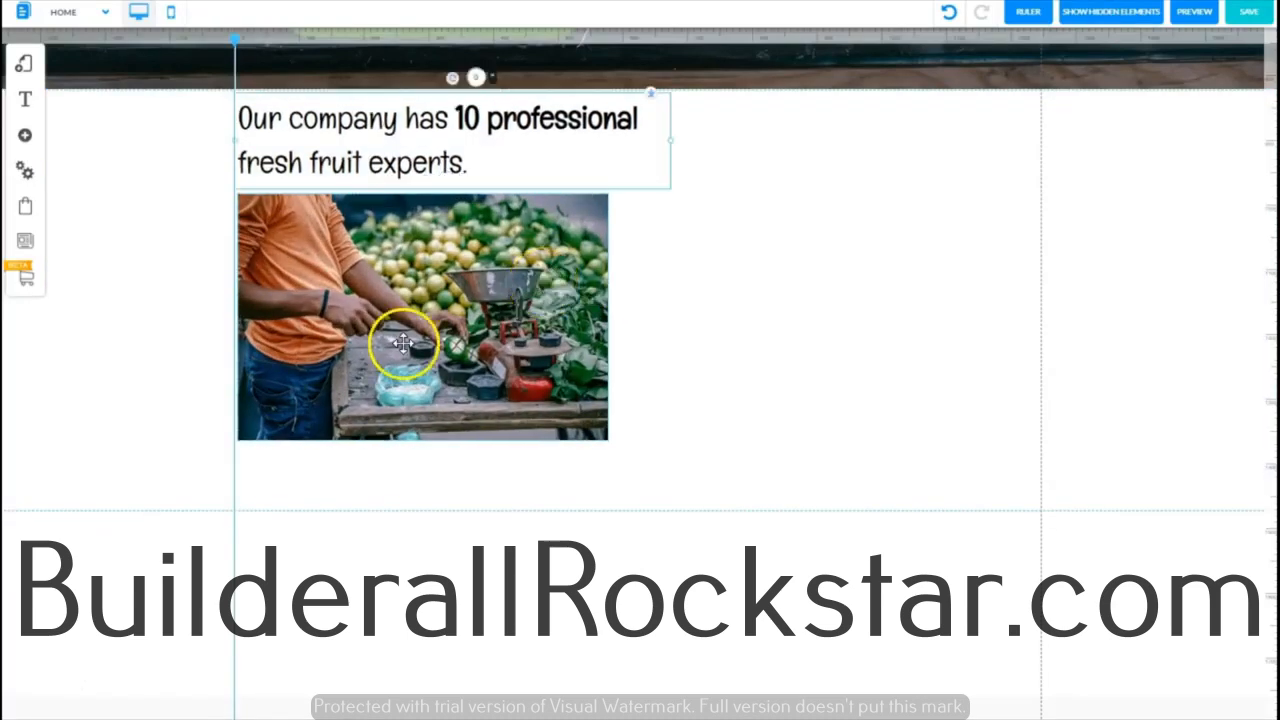
click(403, 344)
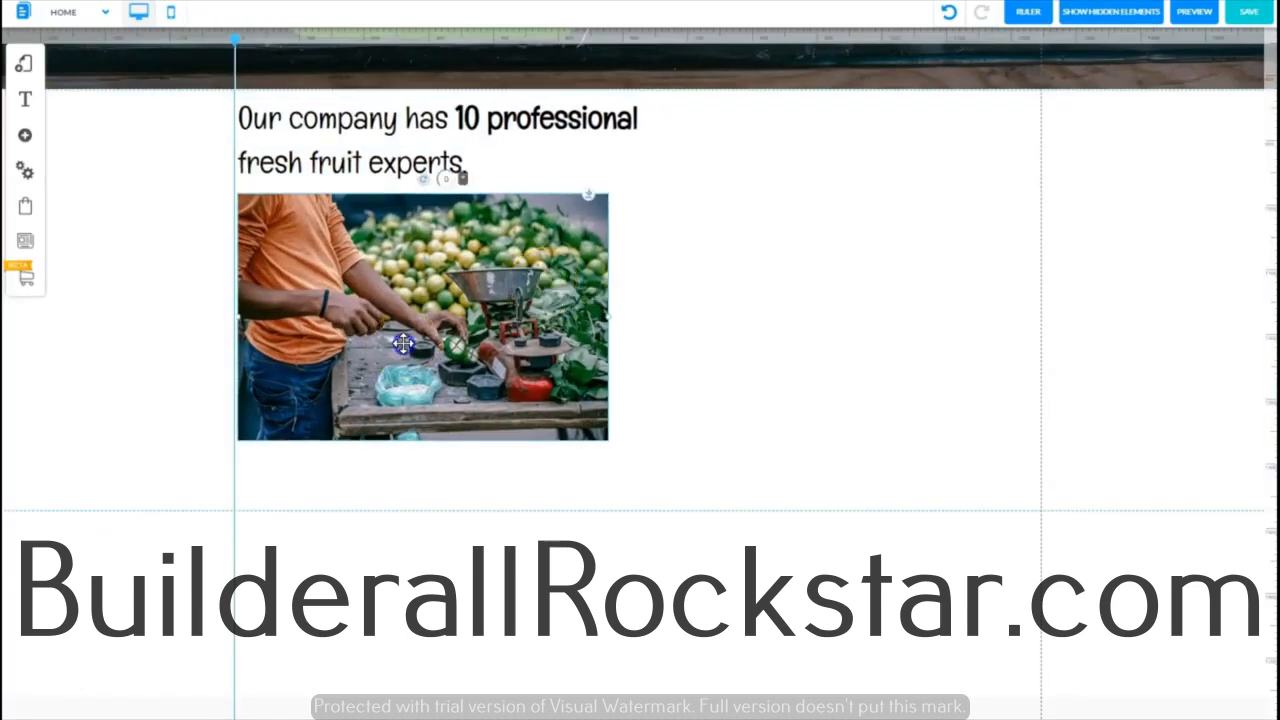
drag(403, 344, 403, 337)
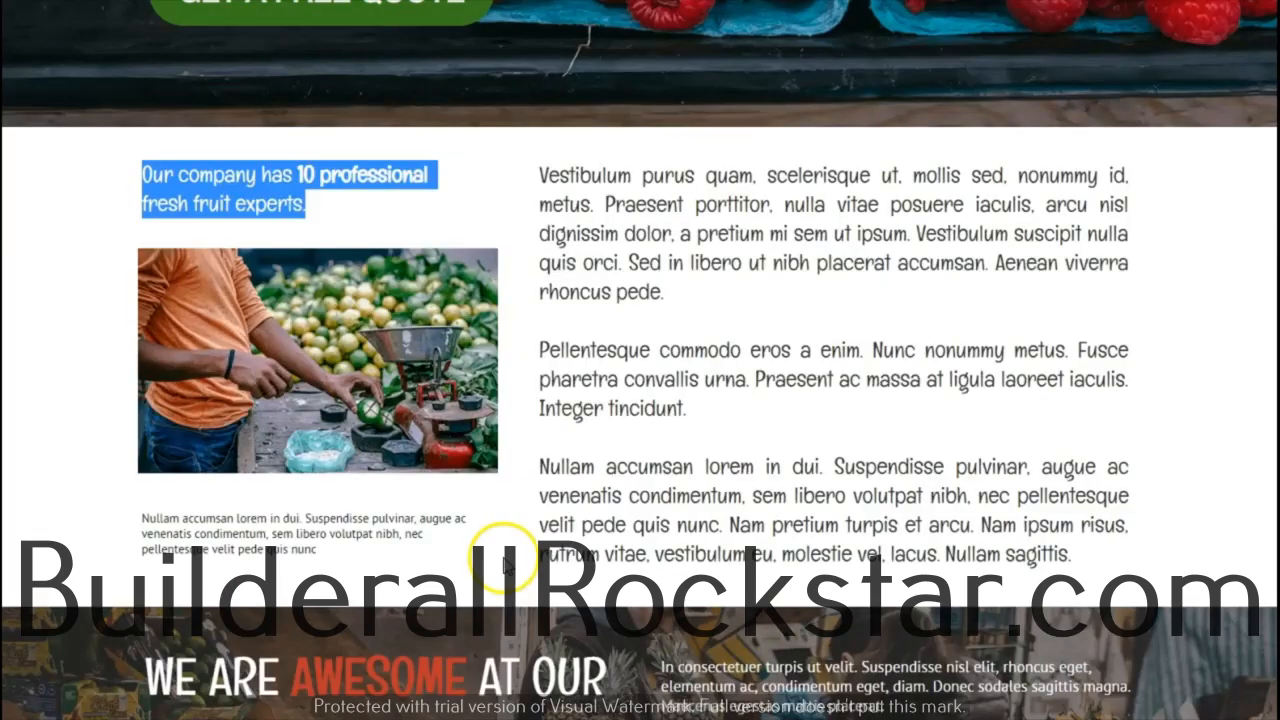
- Copy the small "Nullam accumsan lorem in dui" caption below the image on the reference page
click(339, 556)
drag(339, 556, 143, 522)
key(ctrl+c)
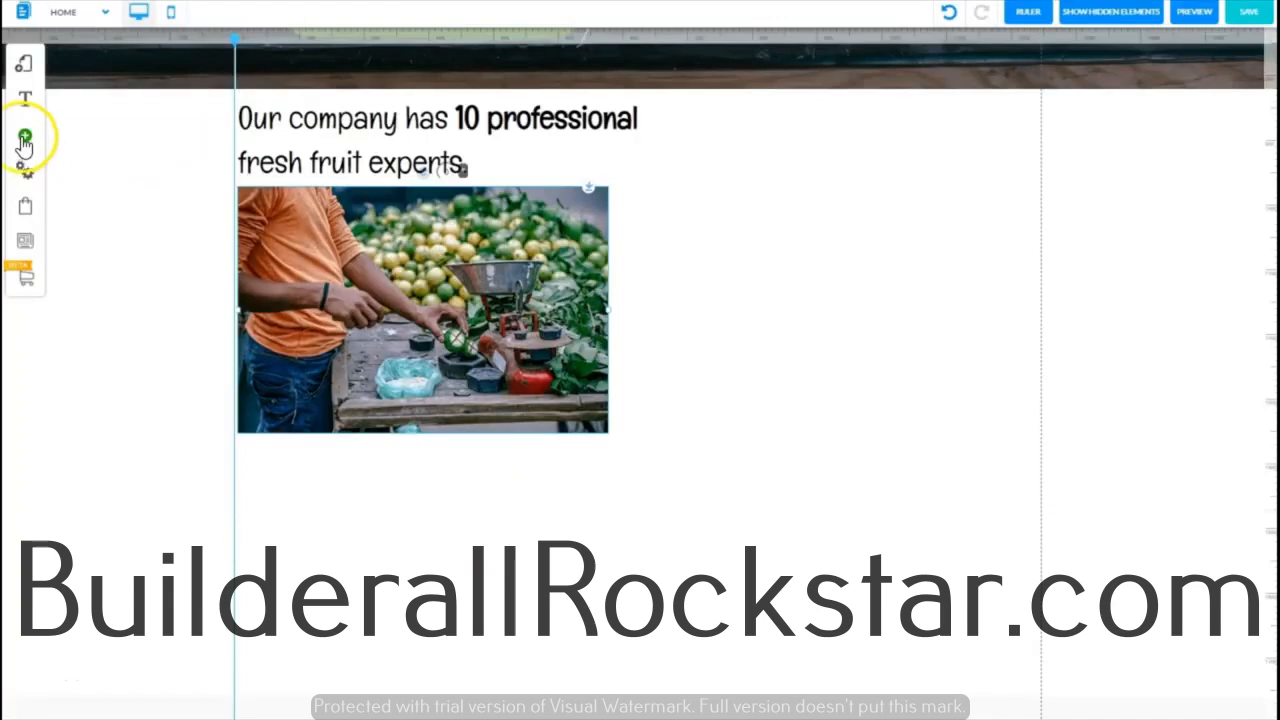
- Add a Paragraph Medium text element in the editor and place it in the empty area right of the image
click(23, 137)
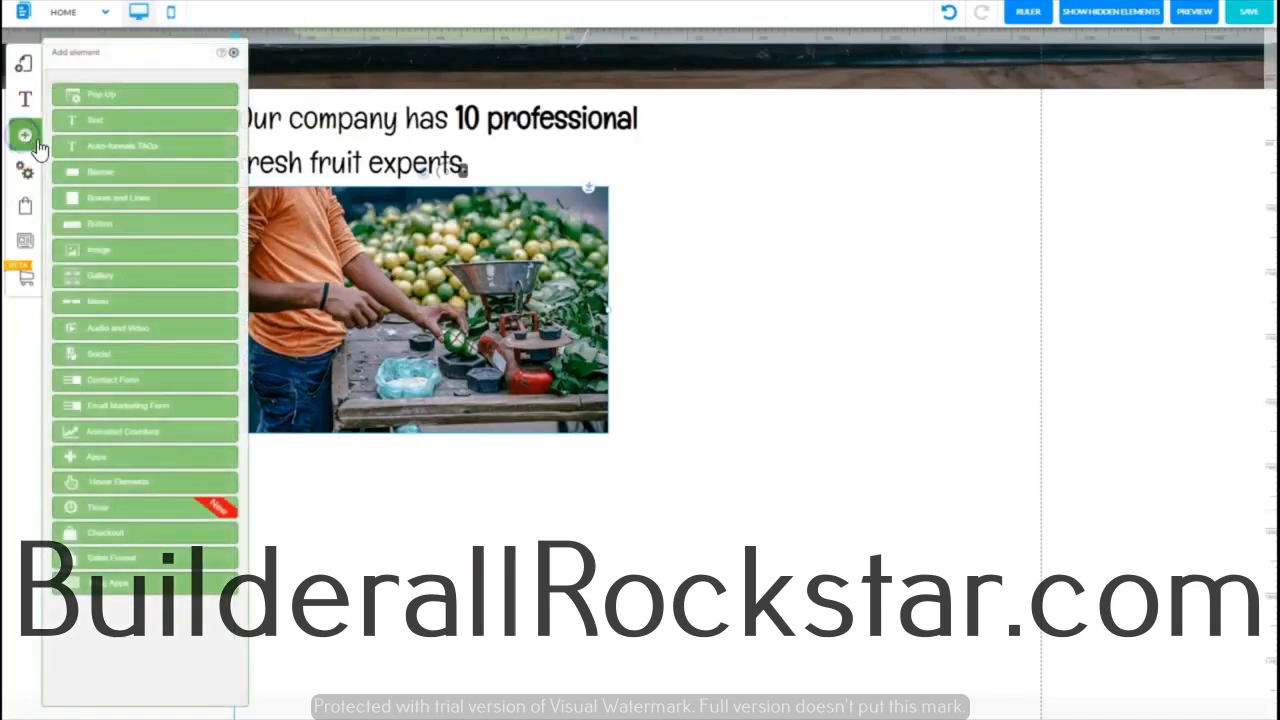
click(100, 121)
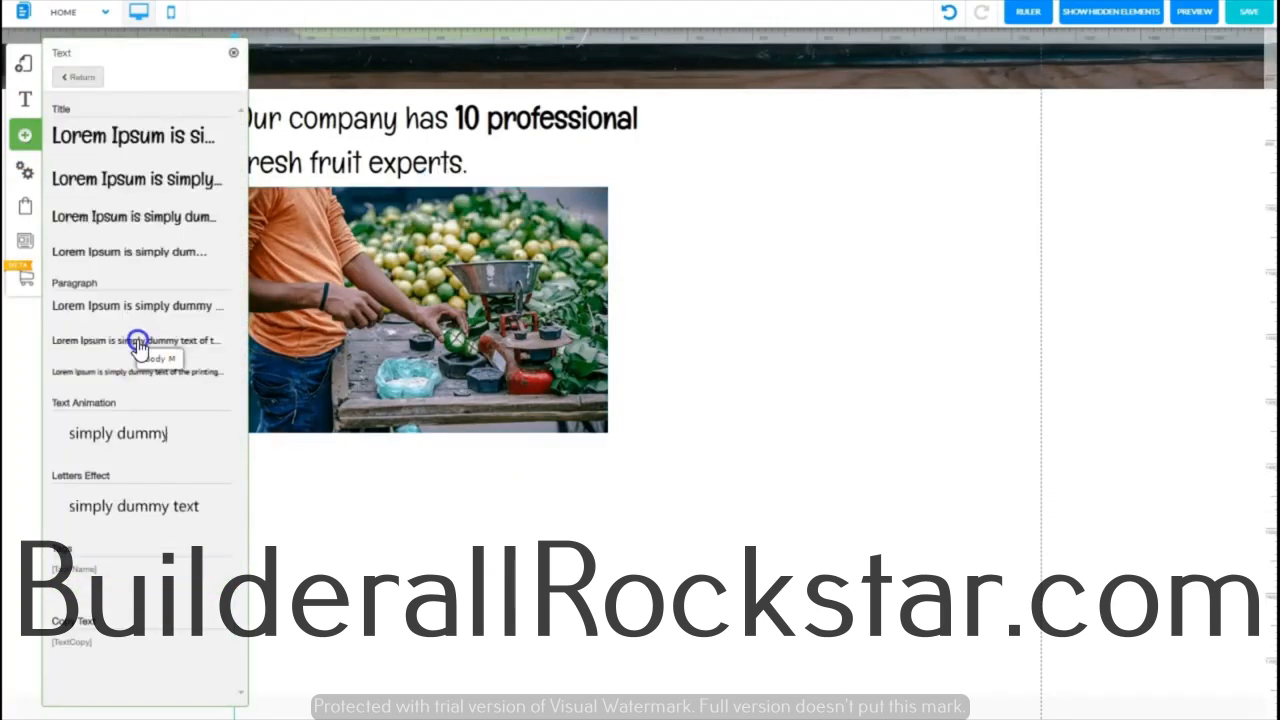
click(137, 342)
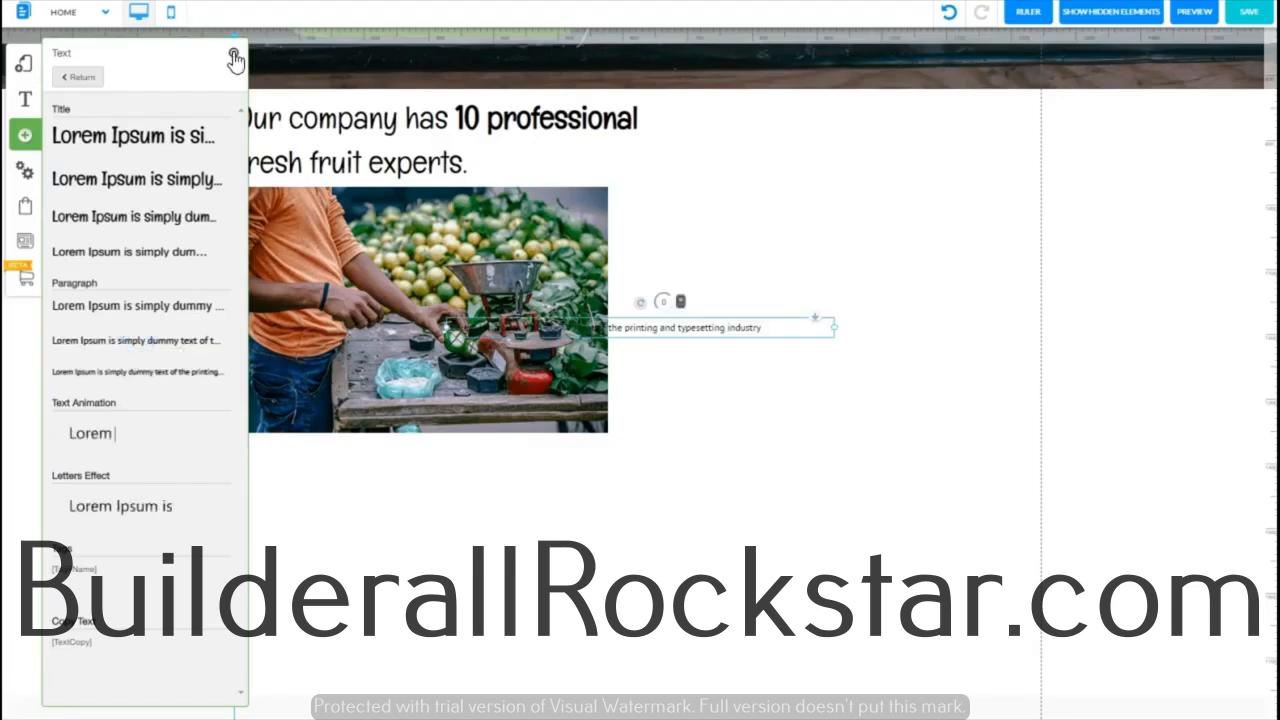
click(500, 436)
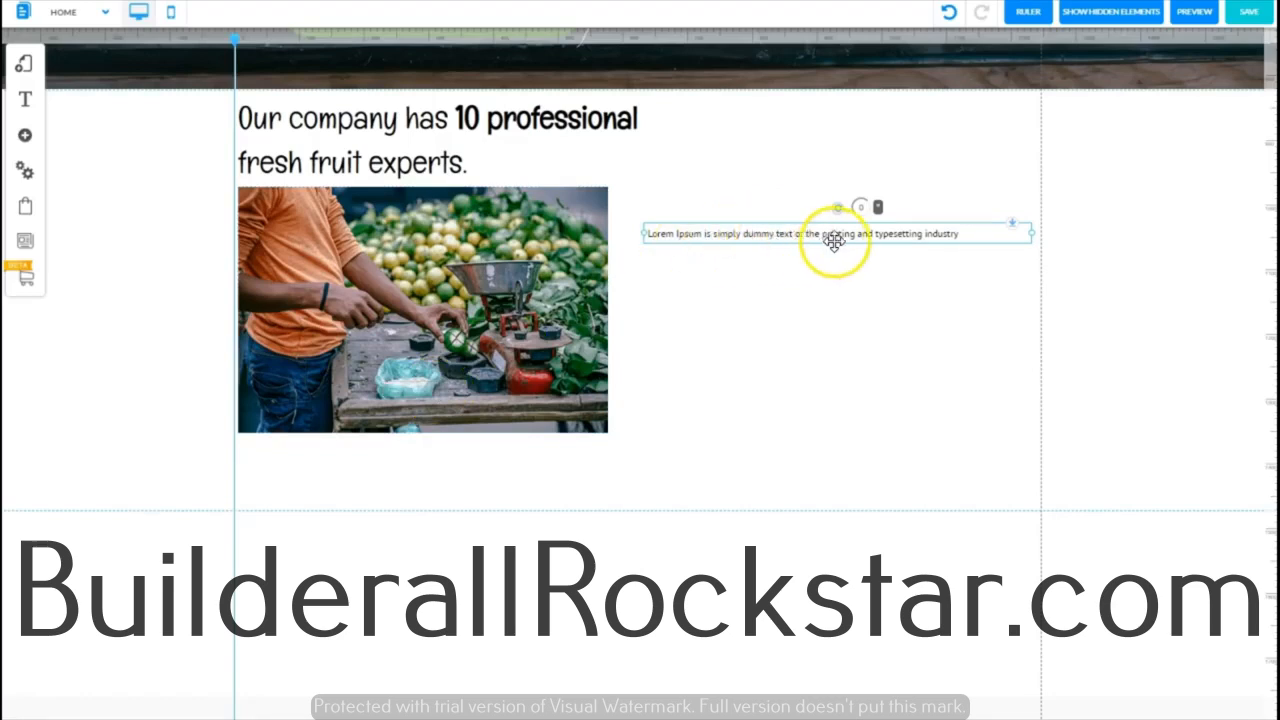
- Replace the new paragraph's placeholder text with the copied "Nullam accumsan lorem in dui" caption
click(709, 232)
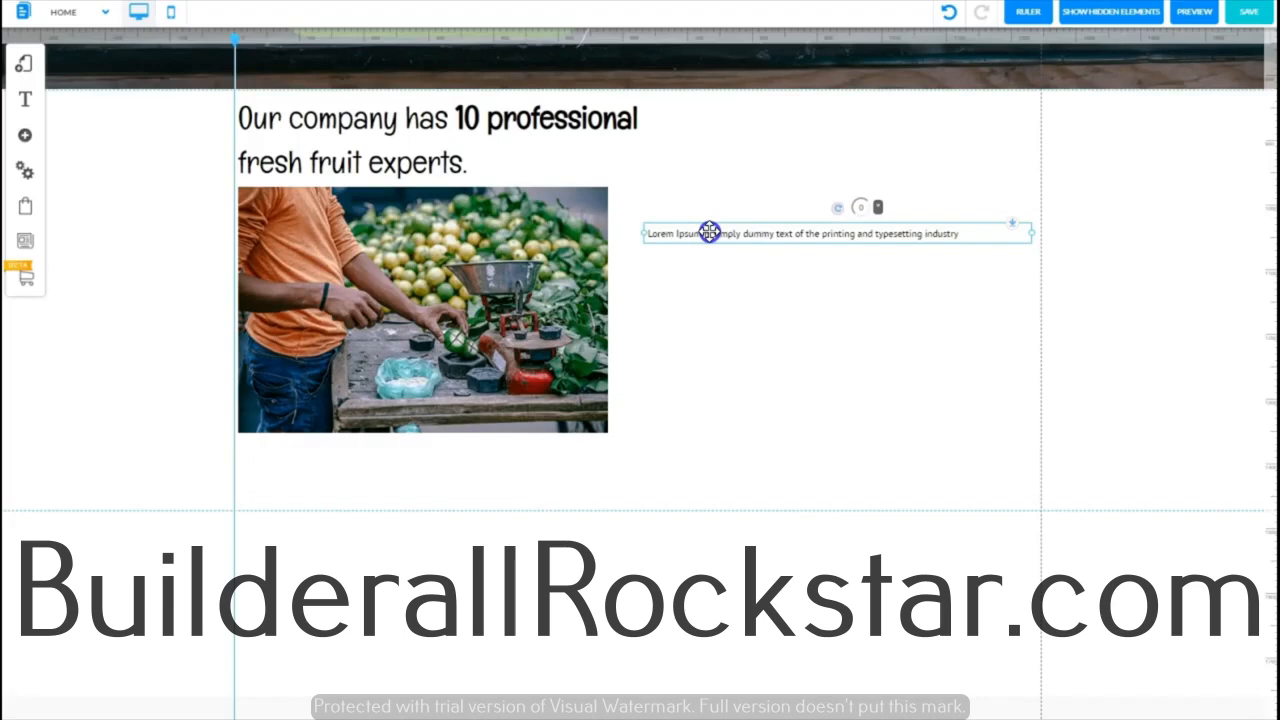
double_click(709, 232)
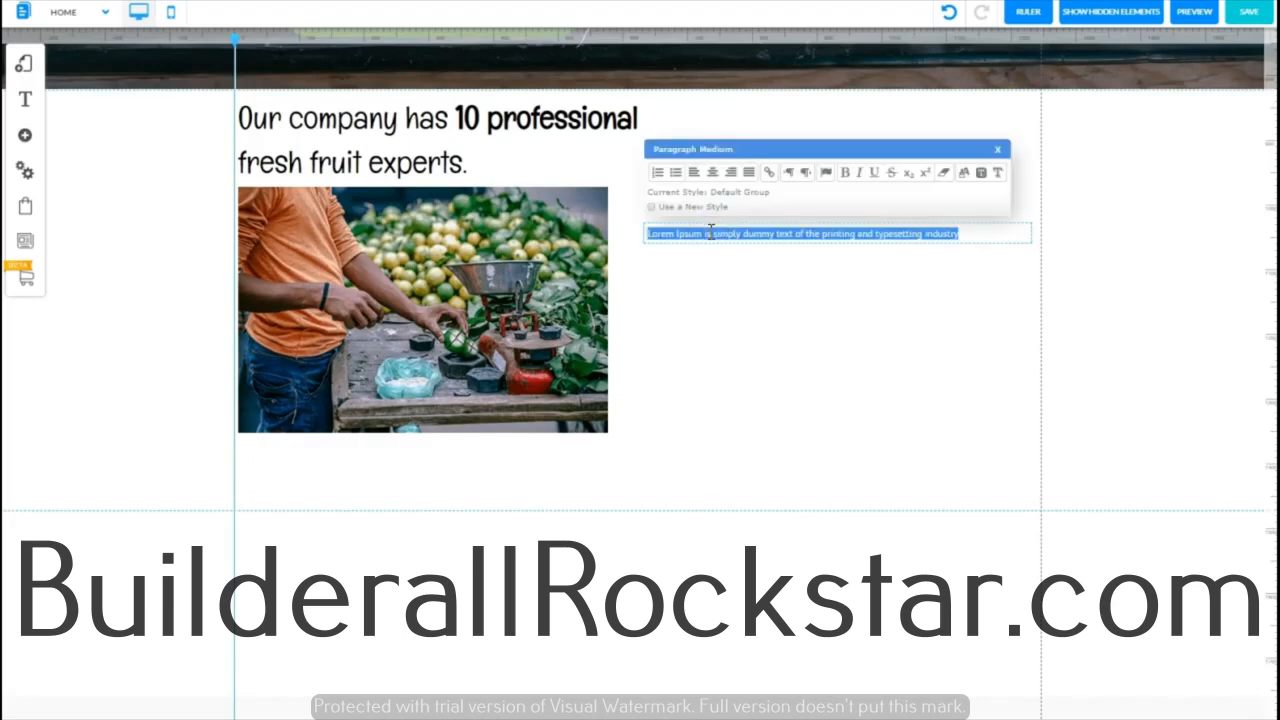
key(ctrl+v)
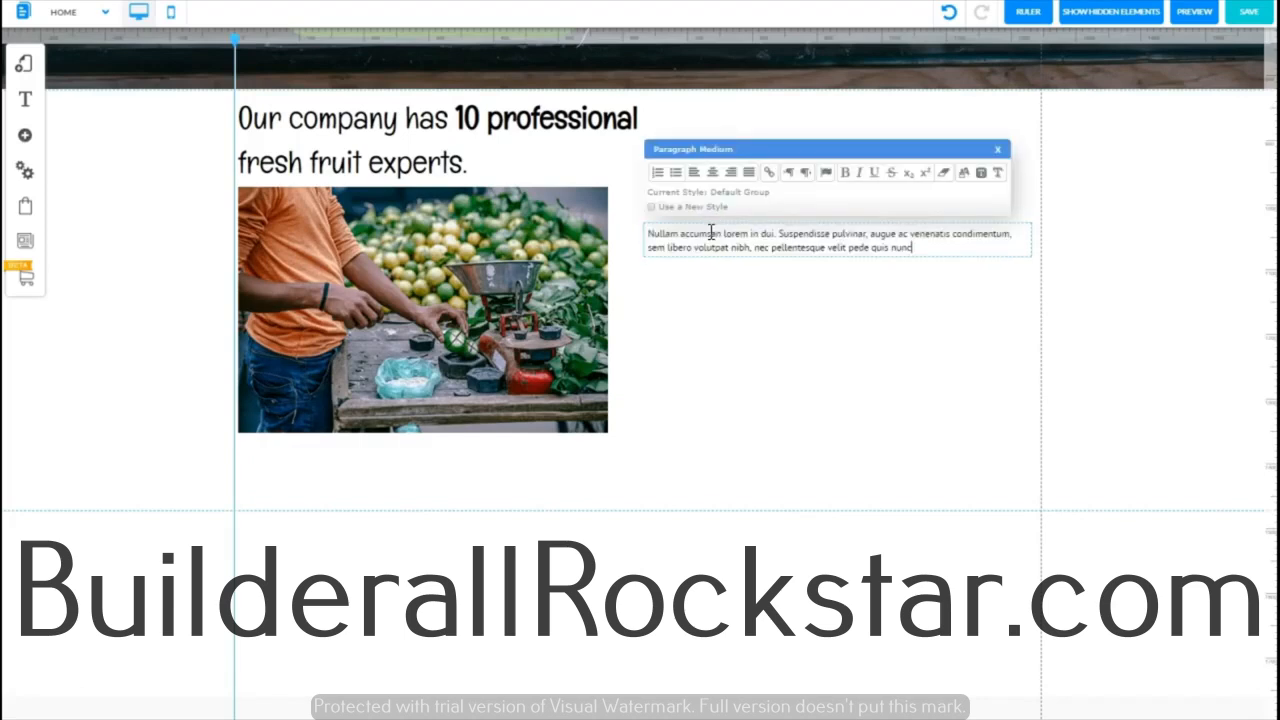
click(803, 323)
- Move the caption paragraph directly below the image and narrow its box to the image's width
drag(786, 232, 380, 457)
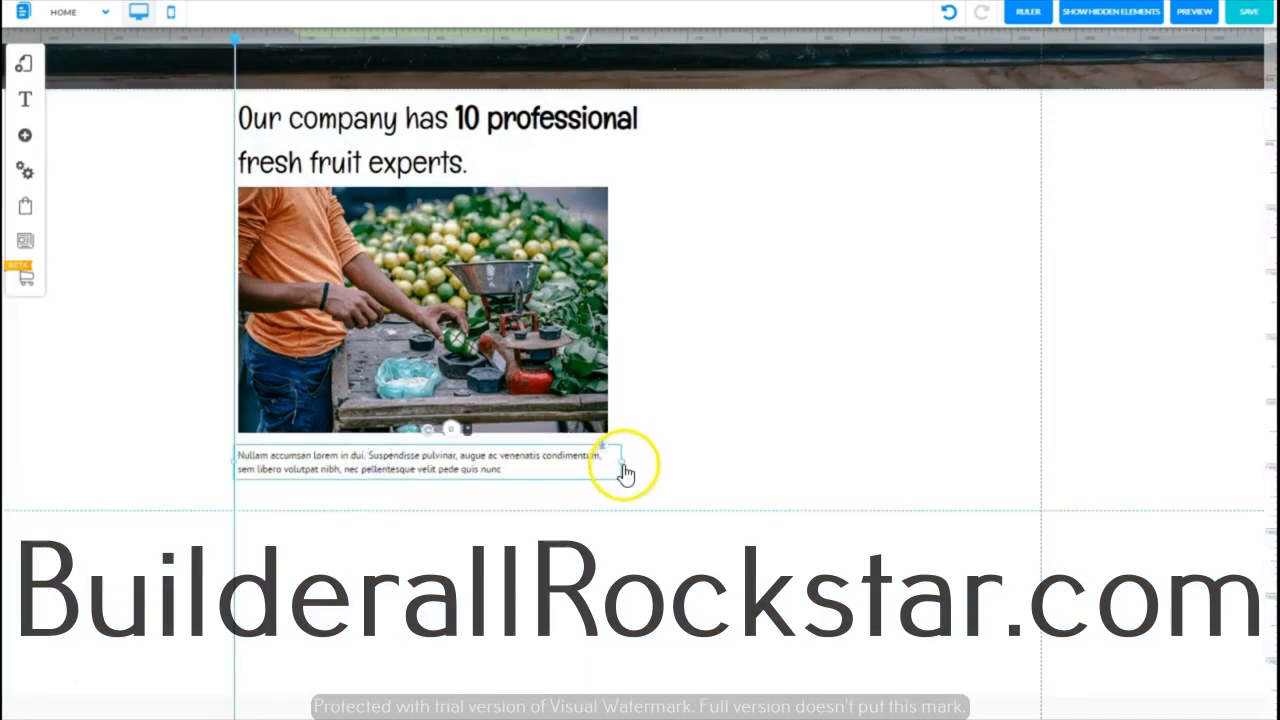
drag(617, 461, 602, 467)
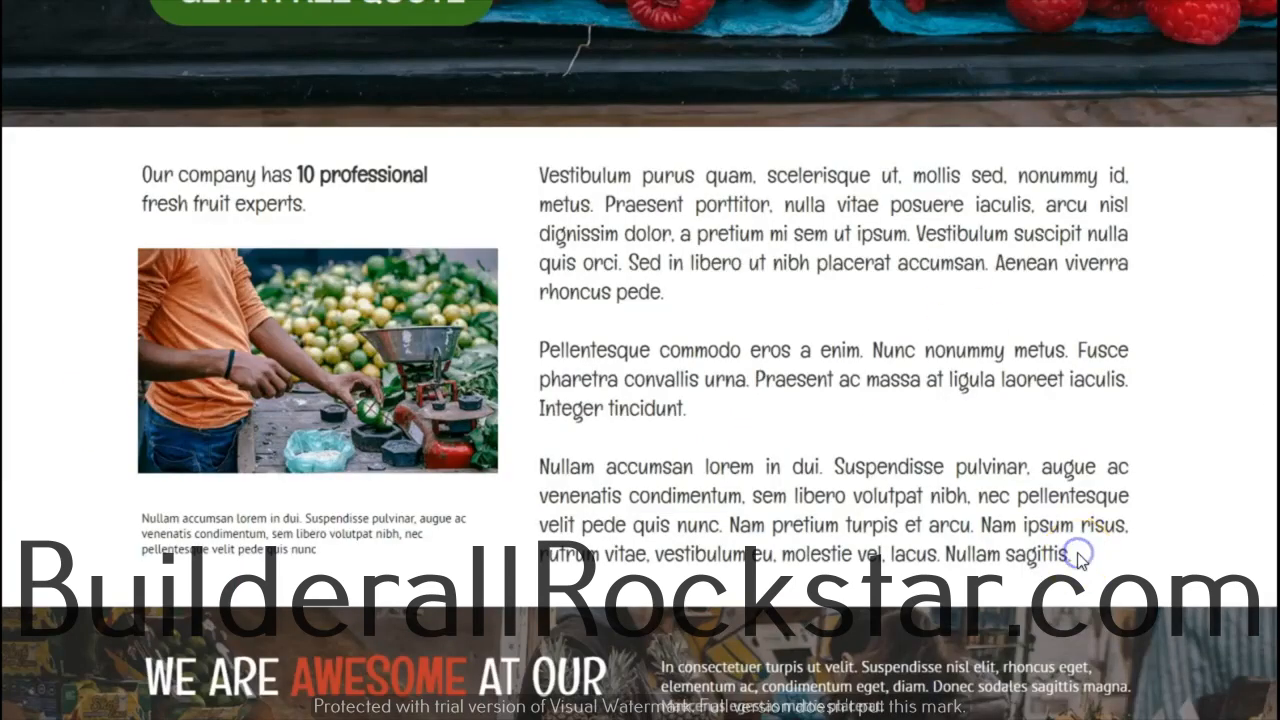
- Copy the three body paragraphs beside the image on the reference page and bring up the editor's text element choices
drag(1076, 555, 540, 171)
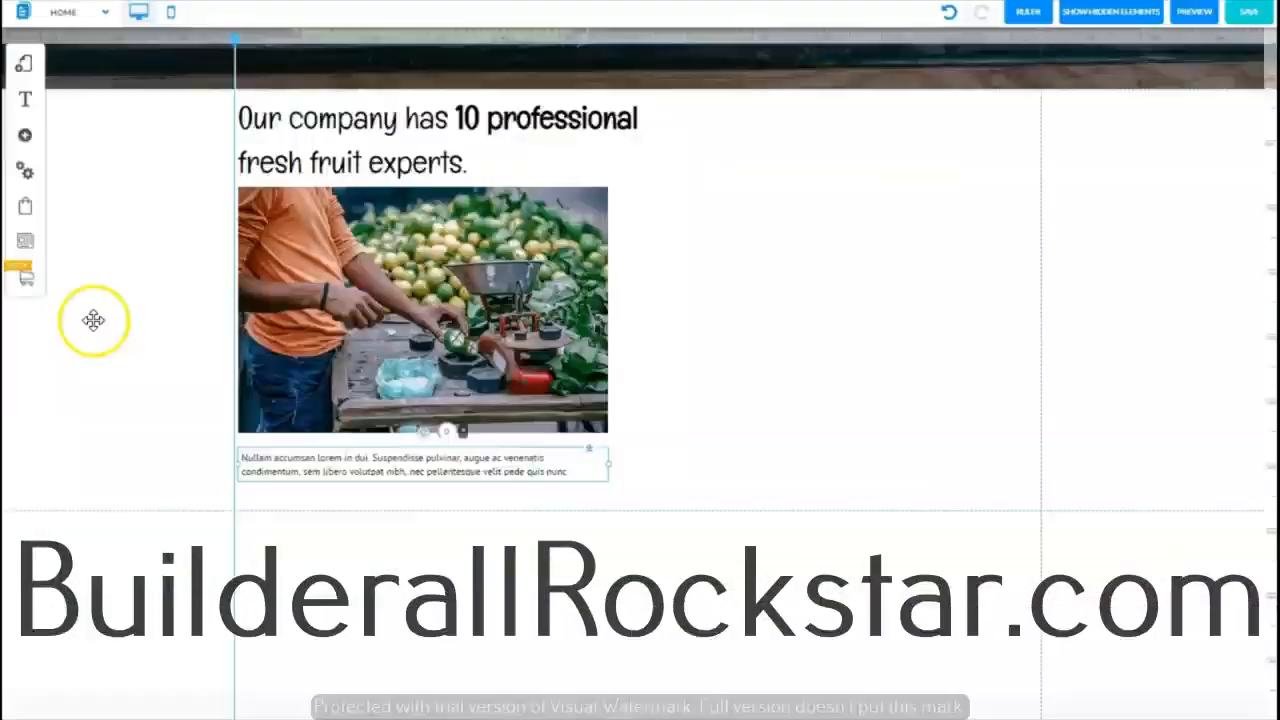
click(25, 138)
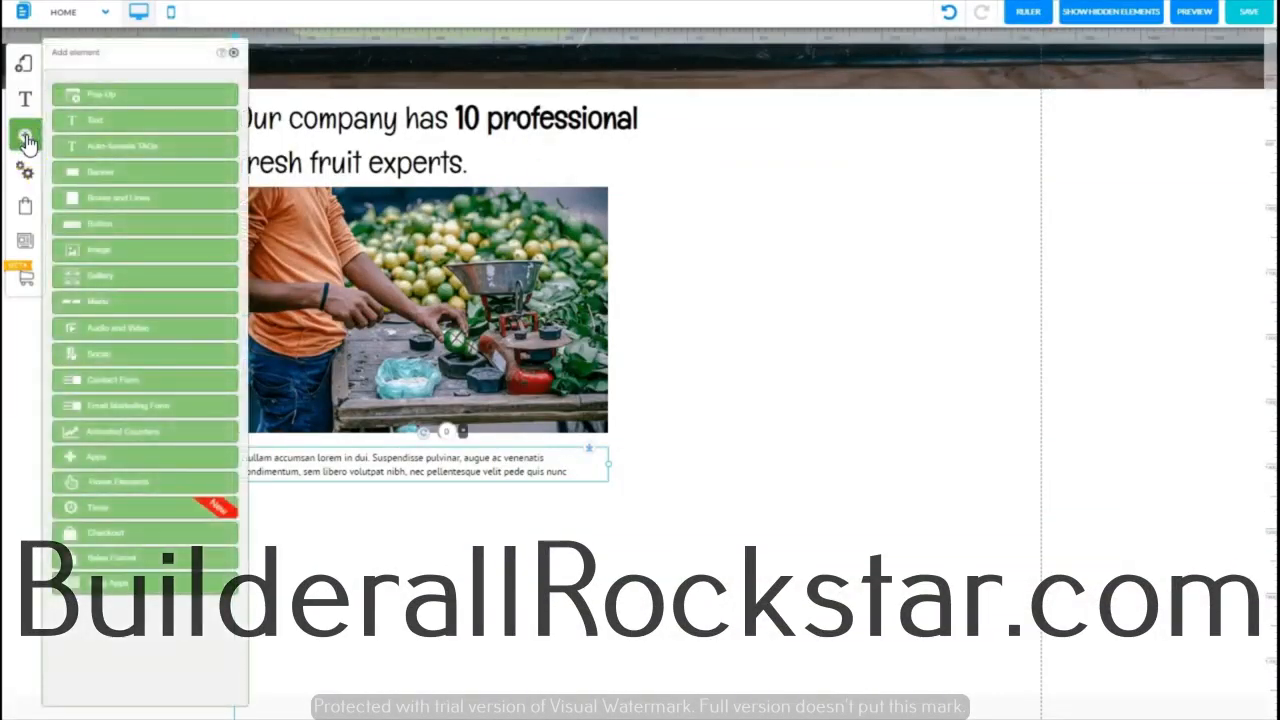
click(97, 122)
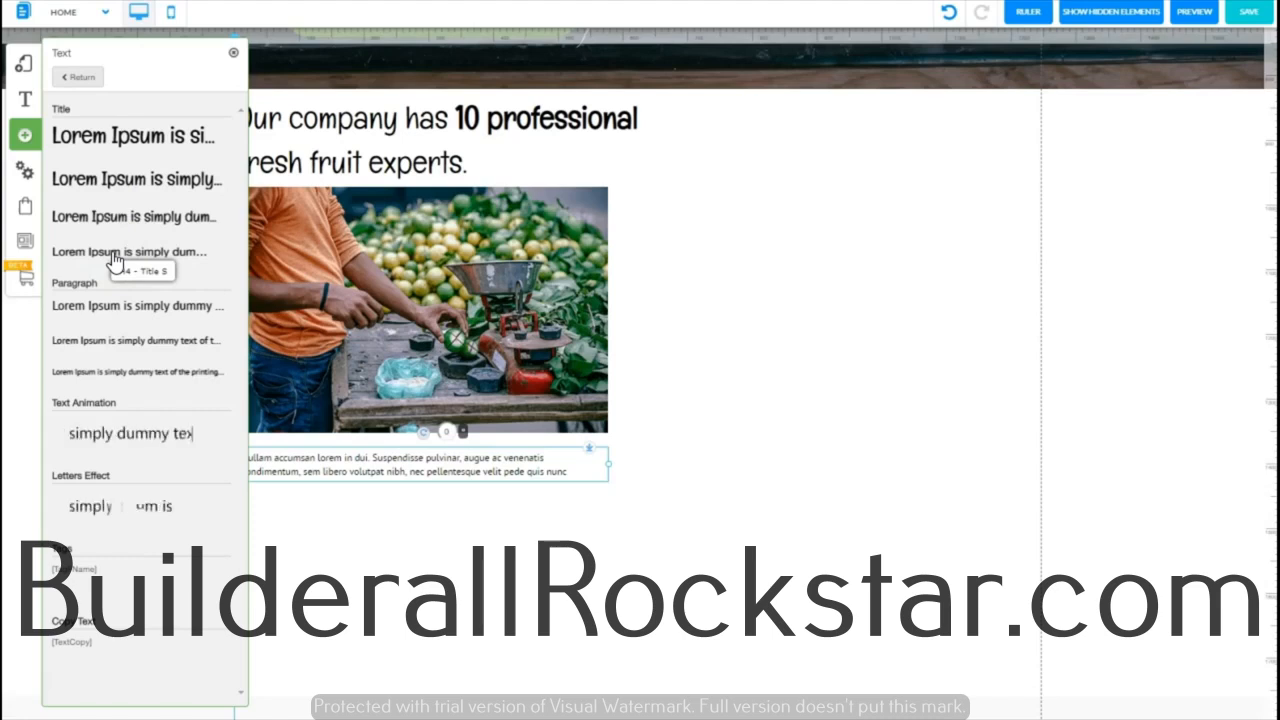
drag(115, 259, 928, 216)
click(928, 216)
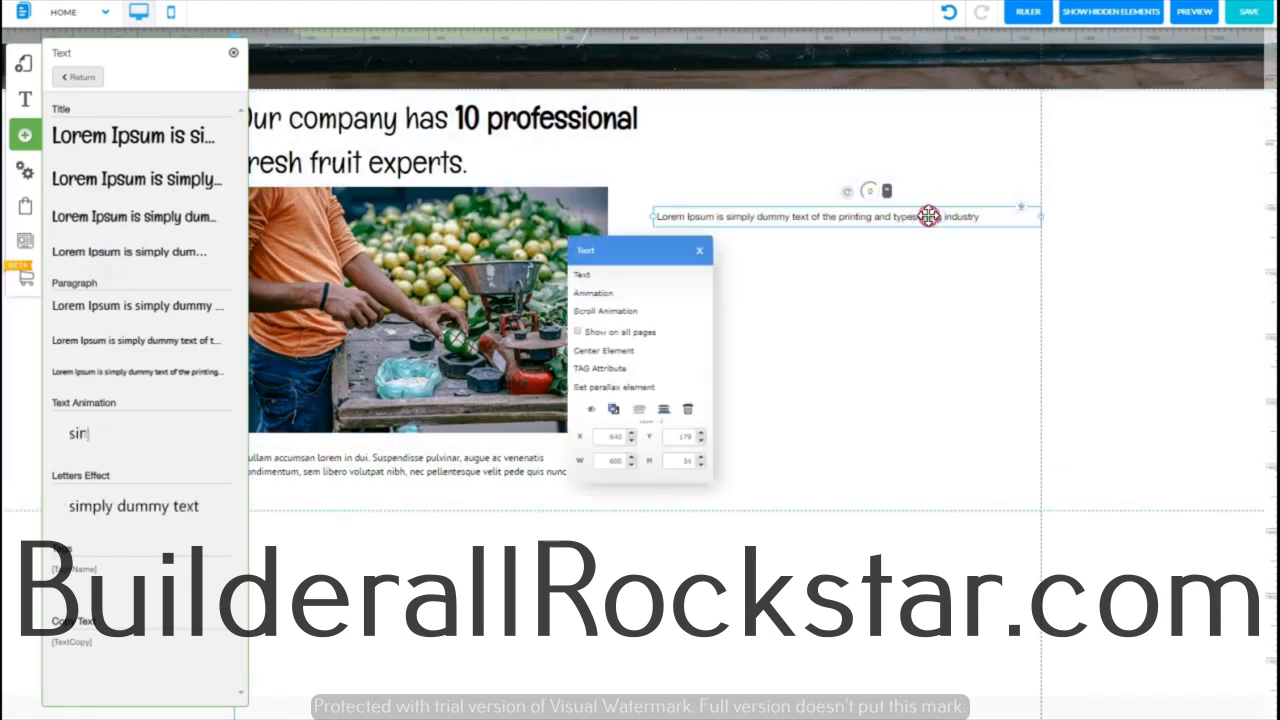
key(Delete)
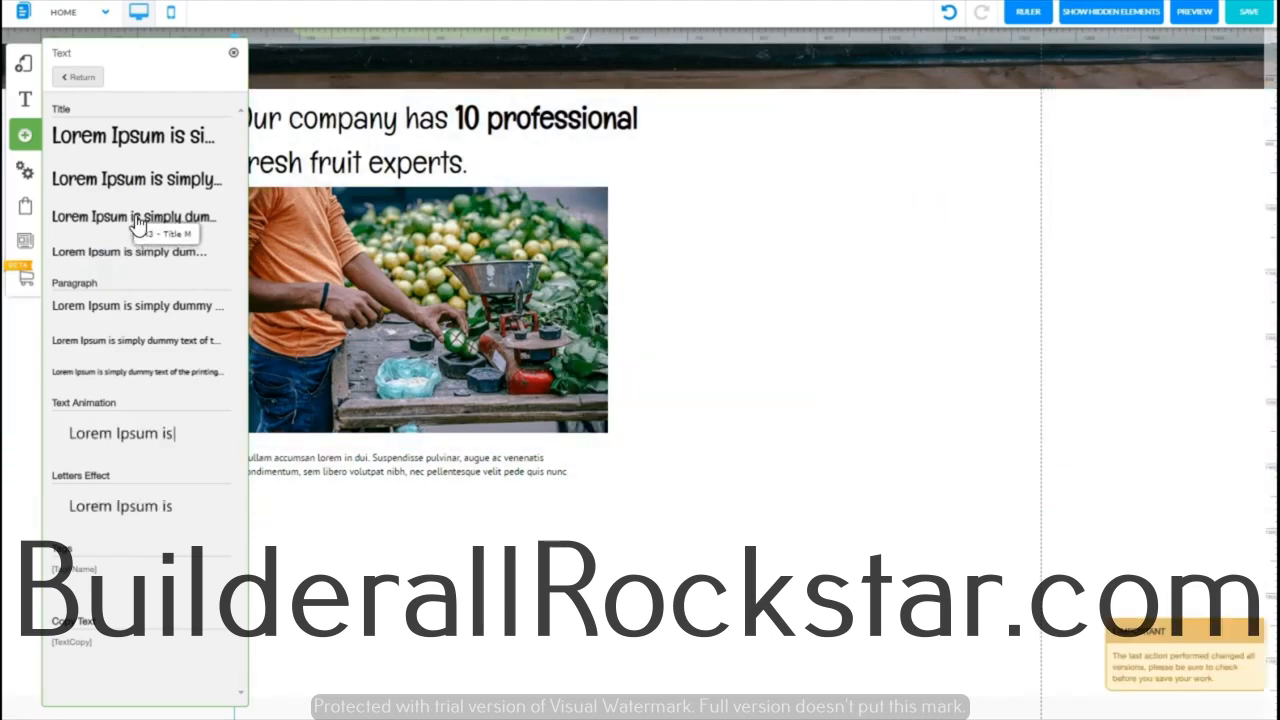
- Add a Title Medium text element in the empty area right of the heading and close the element chooser
drag(138, 222, 857, 168)
click(749, 180)
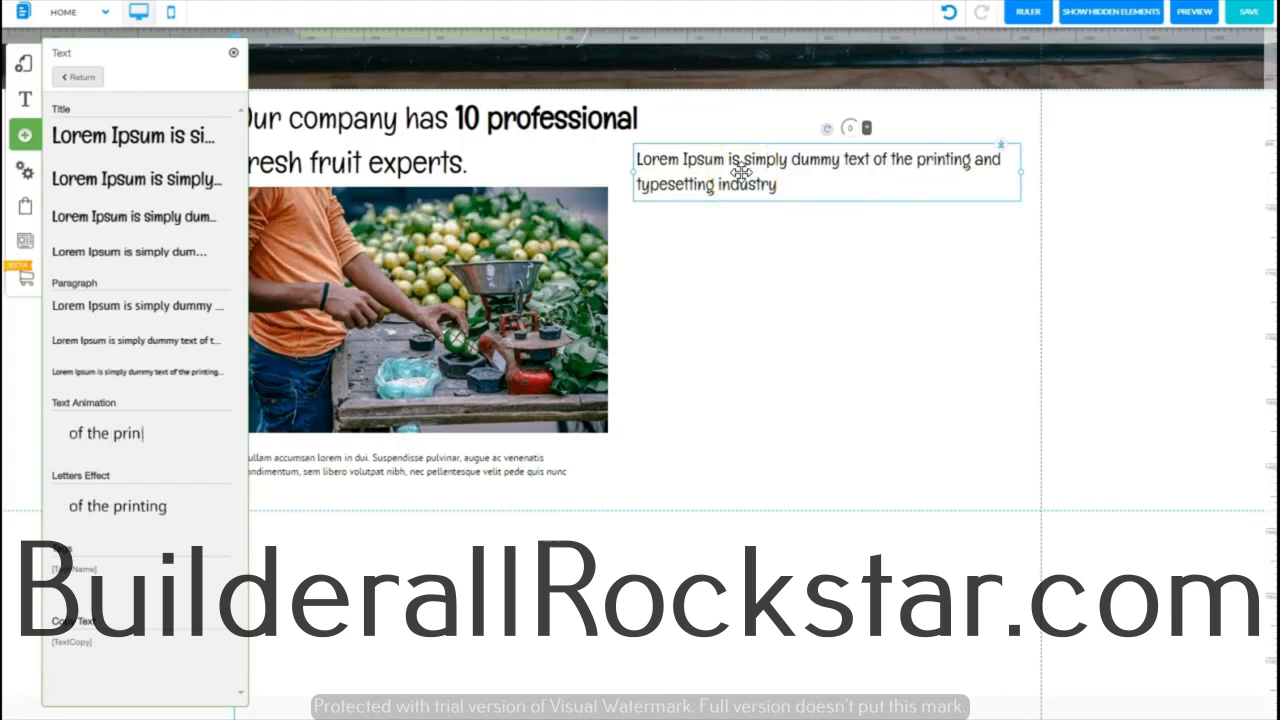
click(233, 52)
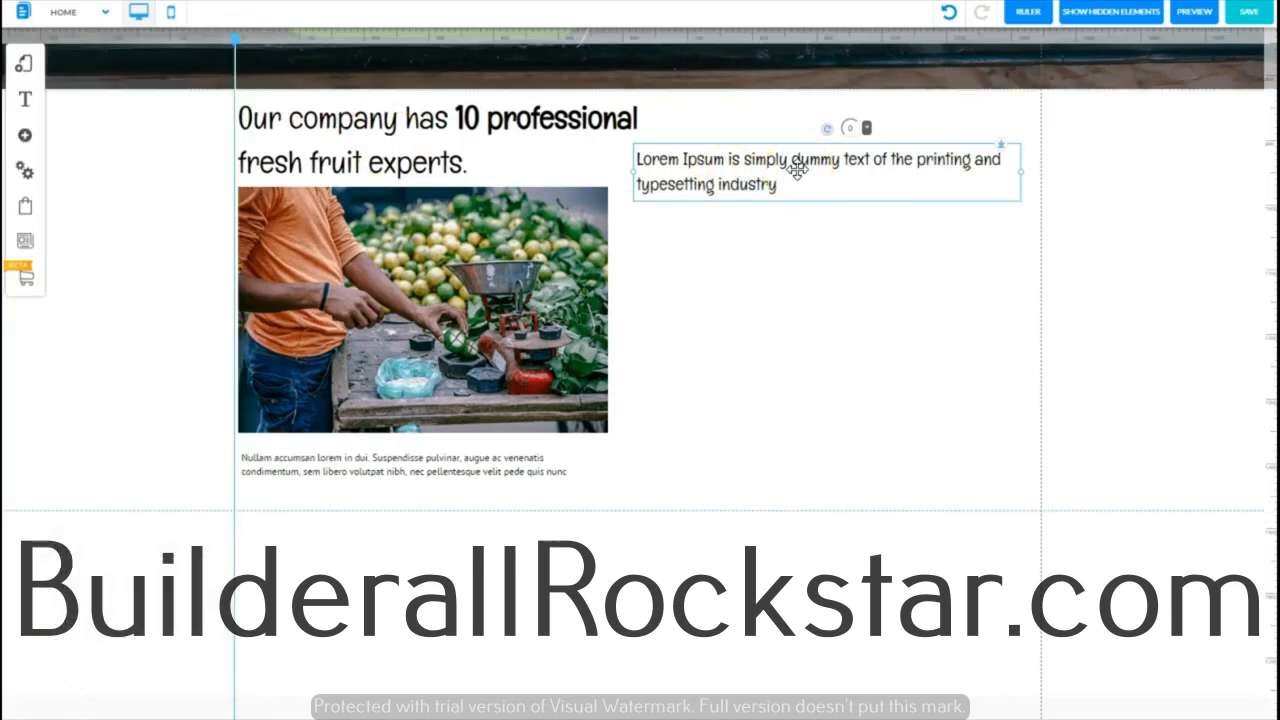
- Replace the new element's placeholder with the copied body paragraphs and move the text box up beside the heading, within the right margin guide
double_click(797, 170)
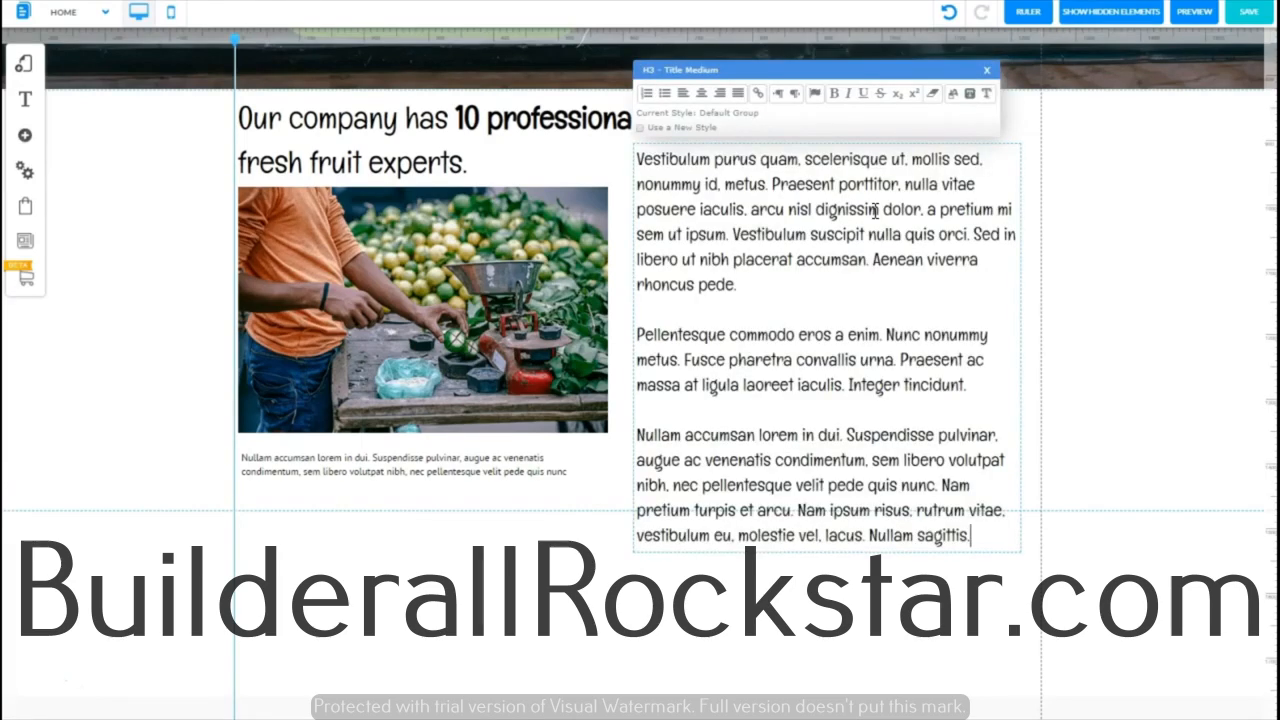
drag(824, 349, 843, 303)
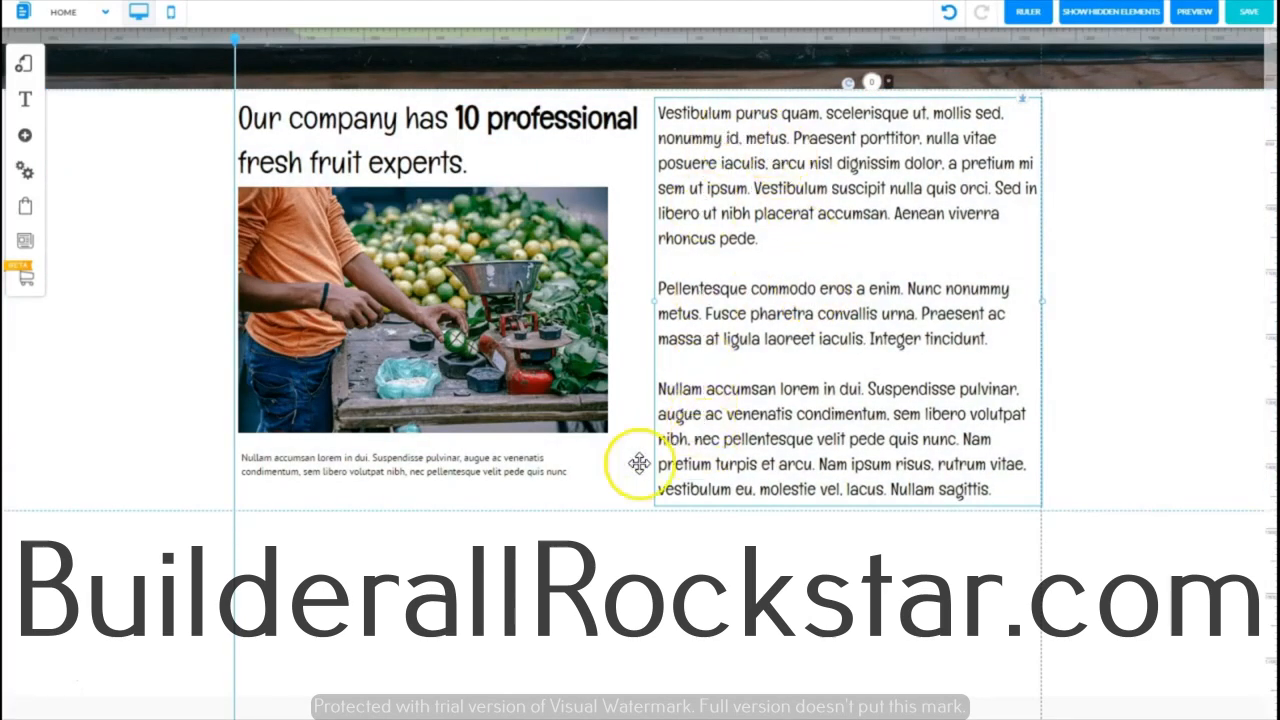
click(146, 500)
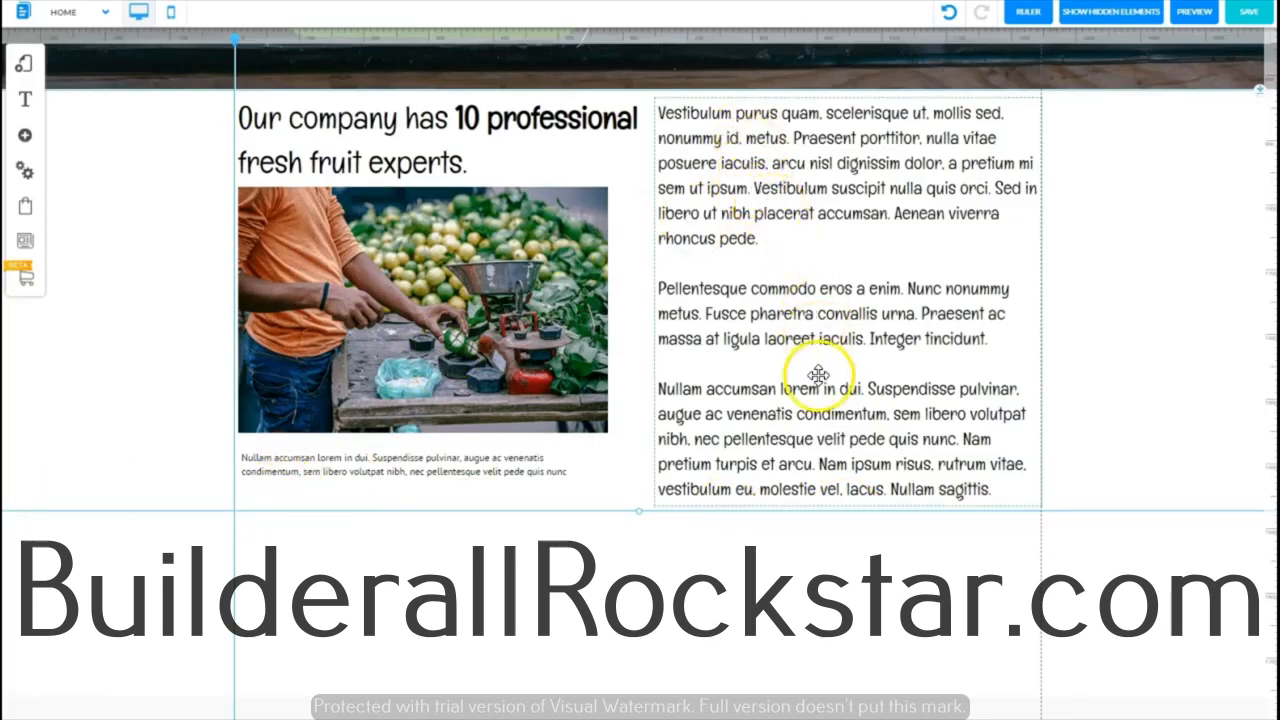
click(815, 323)
drag(815, 323, 811, 322)
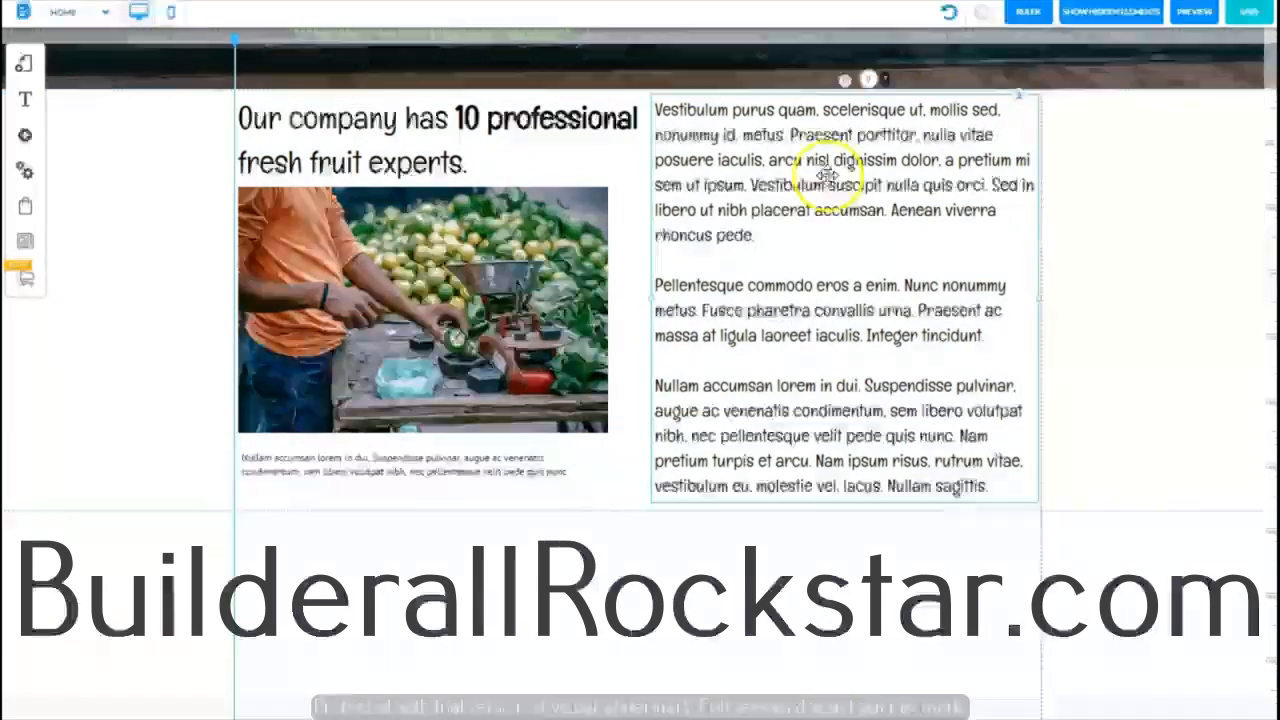
- Justify all three paragraphs of the body text and leave text editing
click(770, 133)
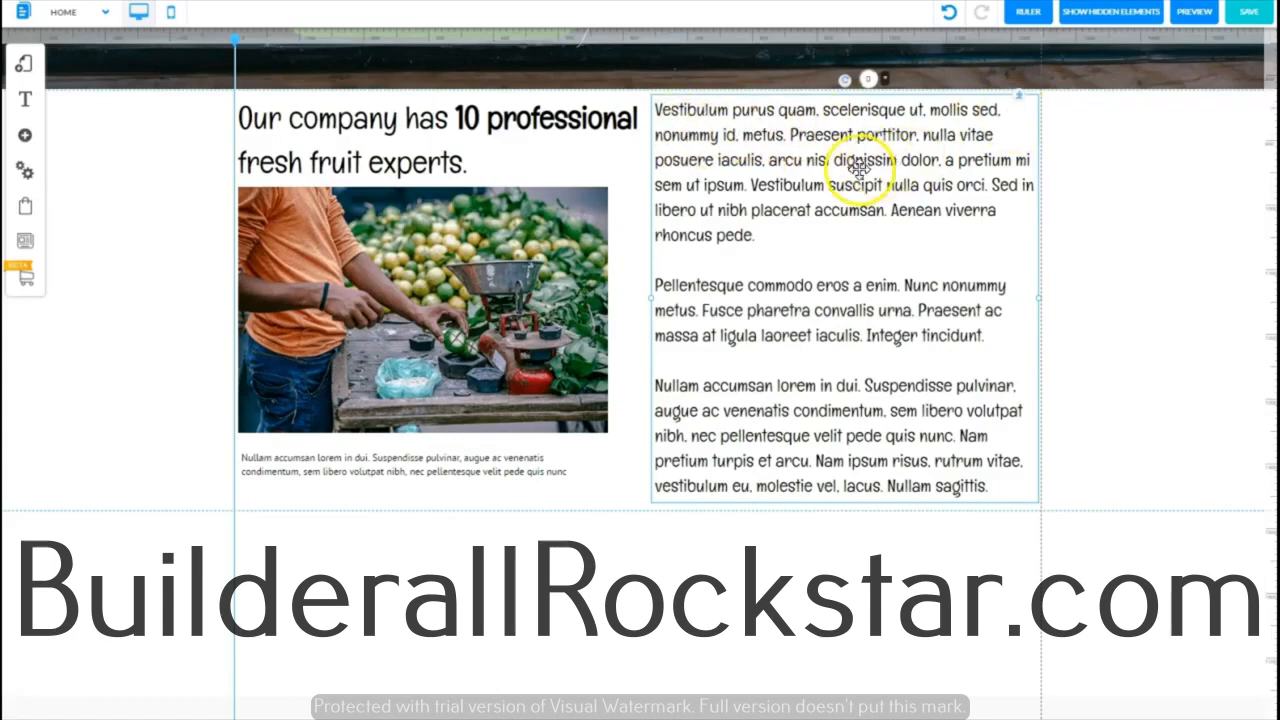
double_click(798, 162)
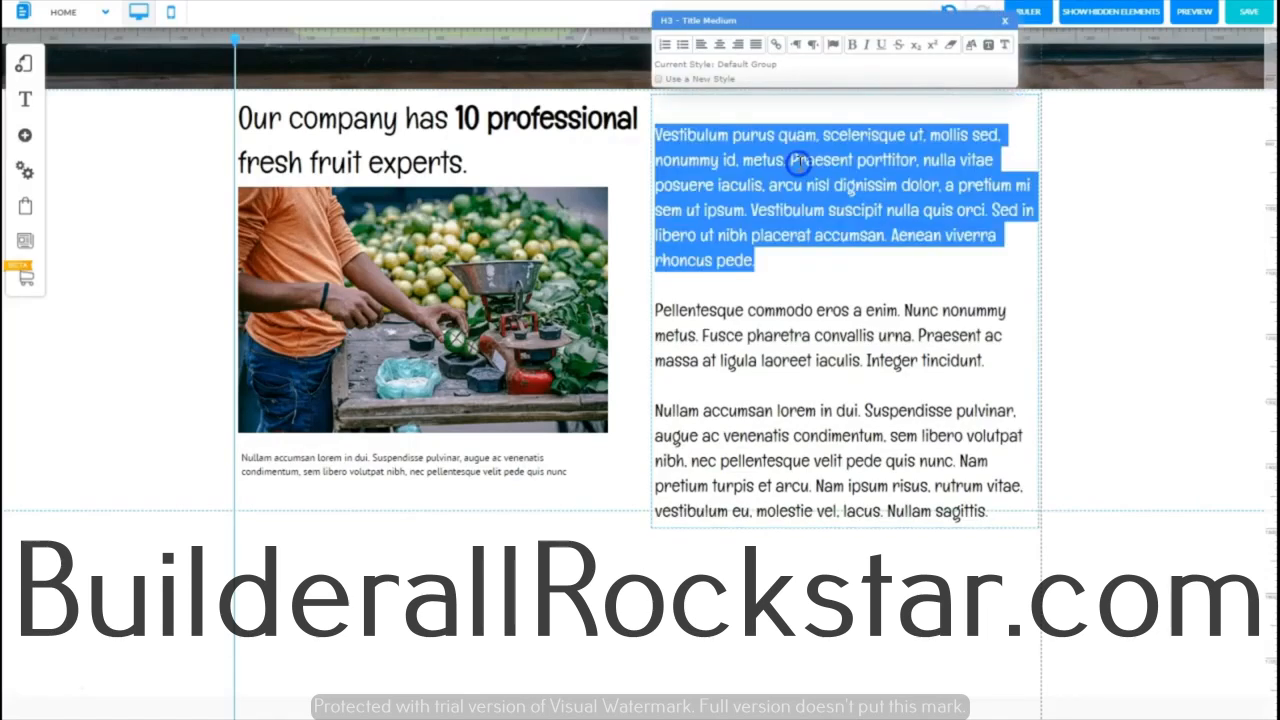
key(ctrl+a)
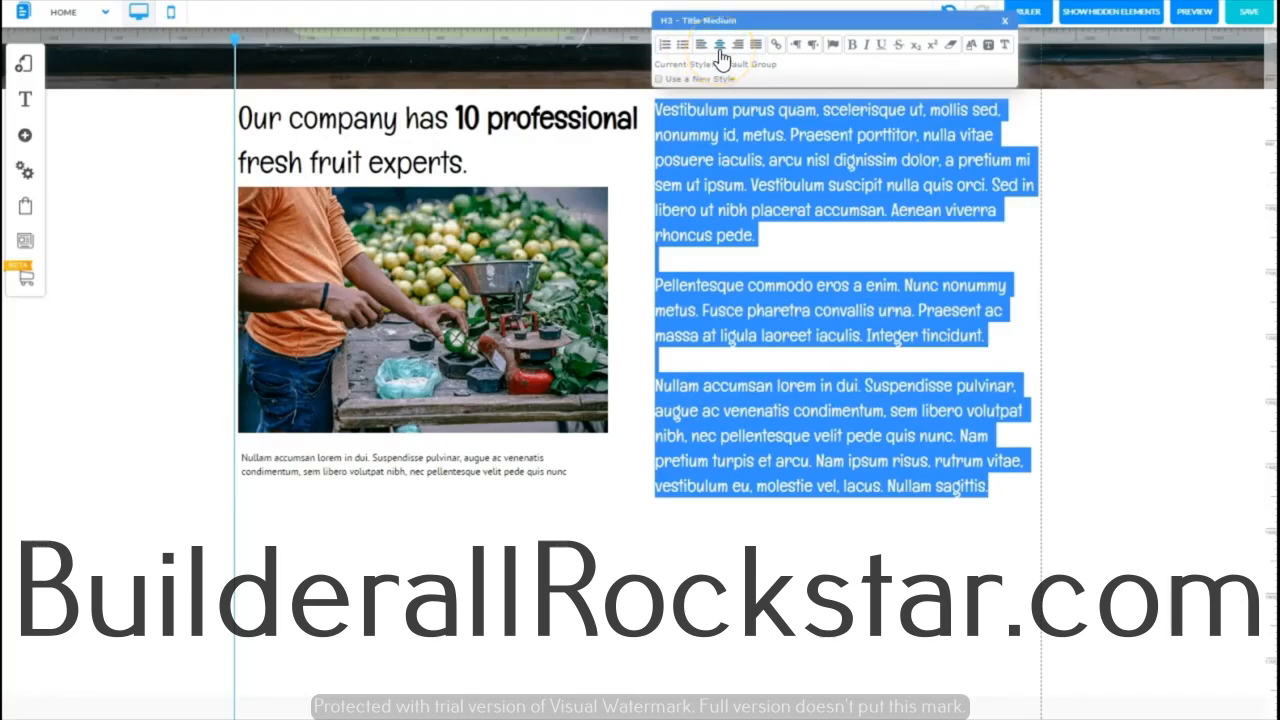
click(739, 48)
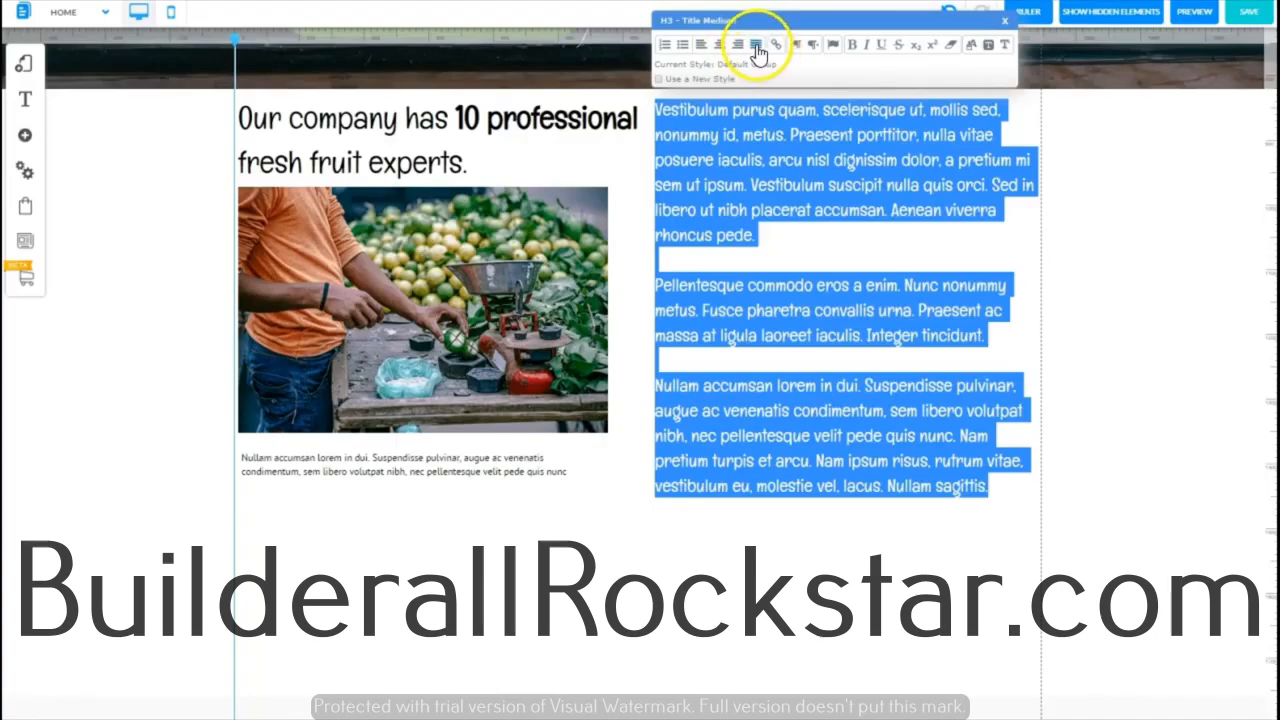
click(756, 47)
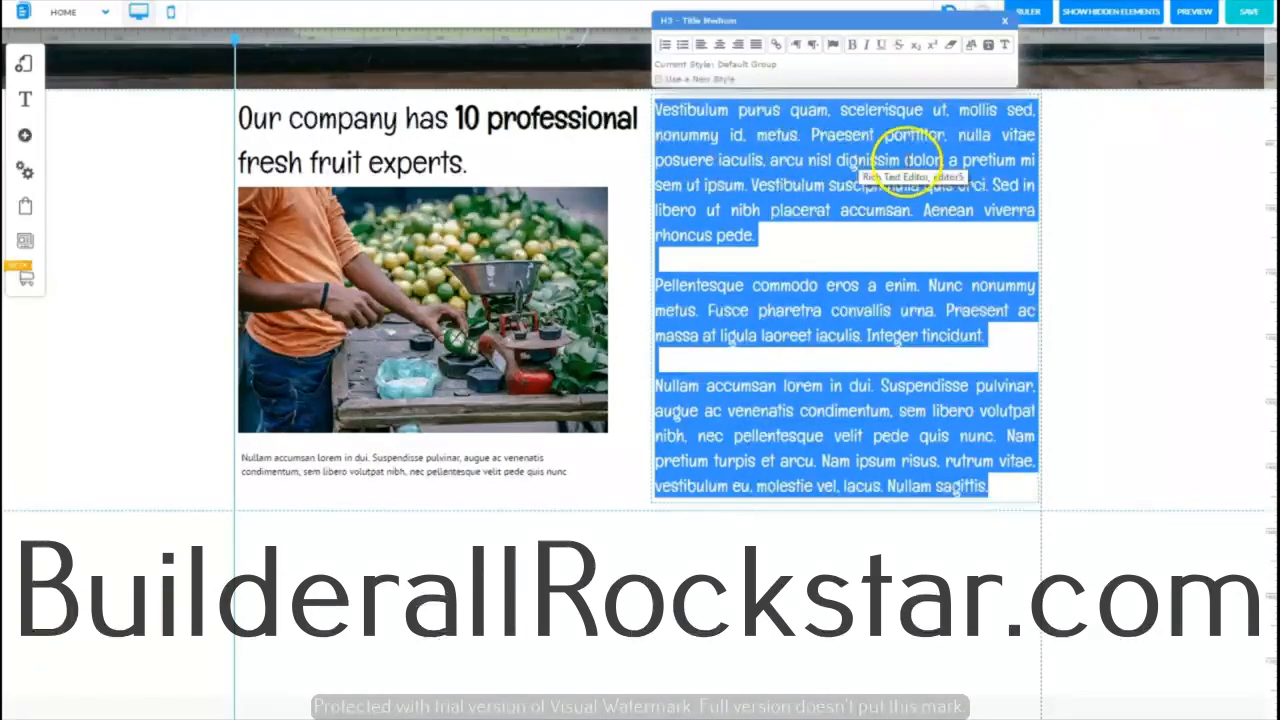
click(785, 238)
key(Escape)
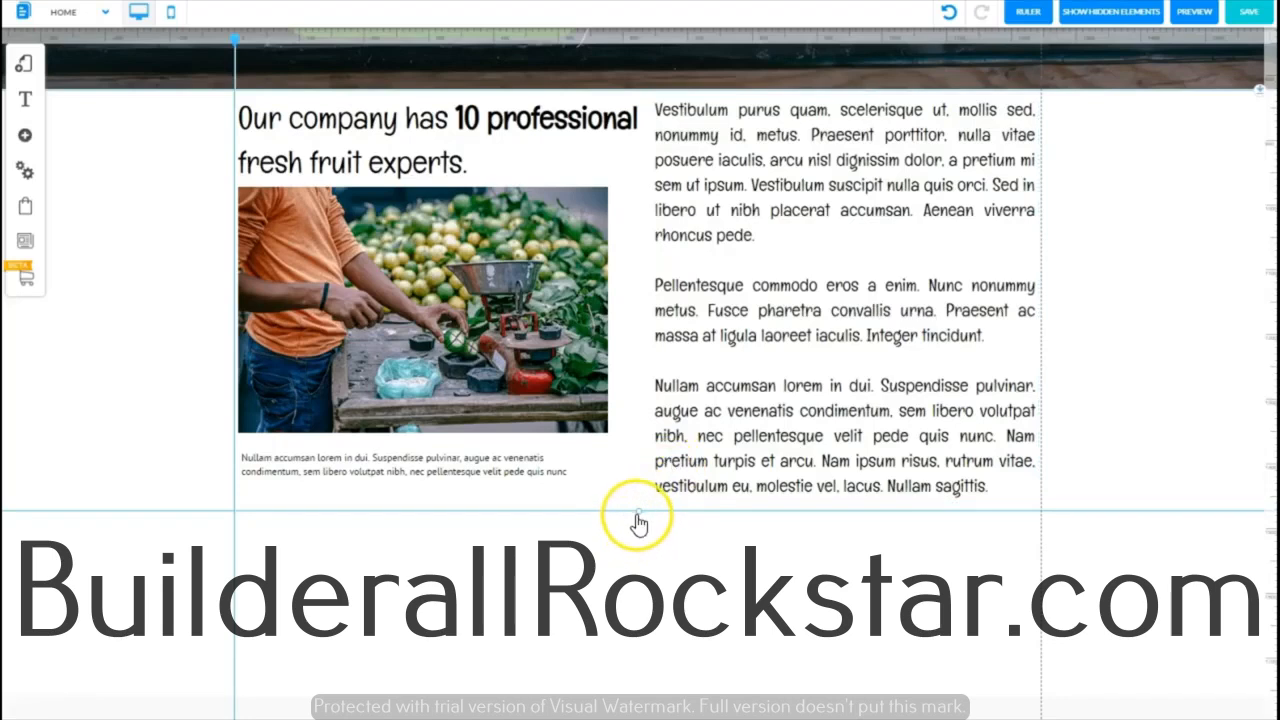
- Extend the section's bottom edge slightly downward and move the caption lower beneath the image, against the left guide
drag(638, 515, 638, 533)
click(349, 460)
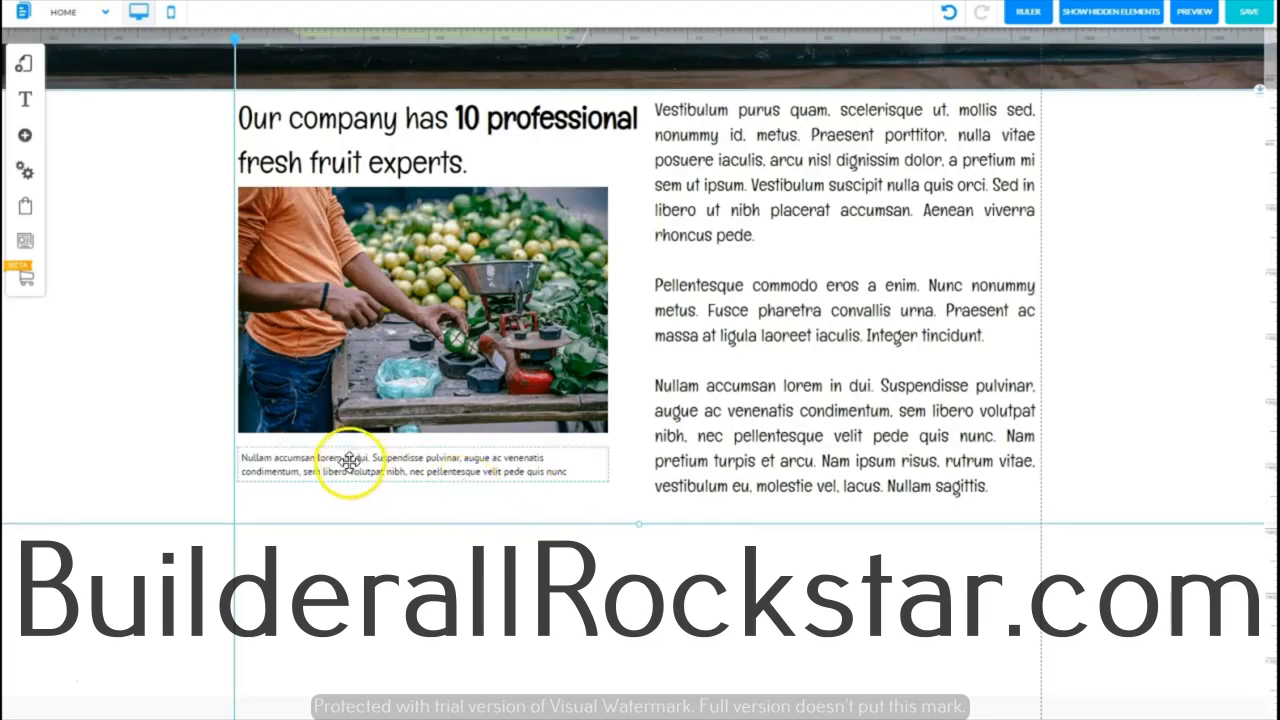
click(351, 468)
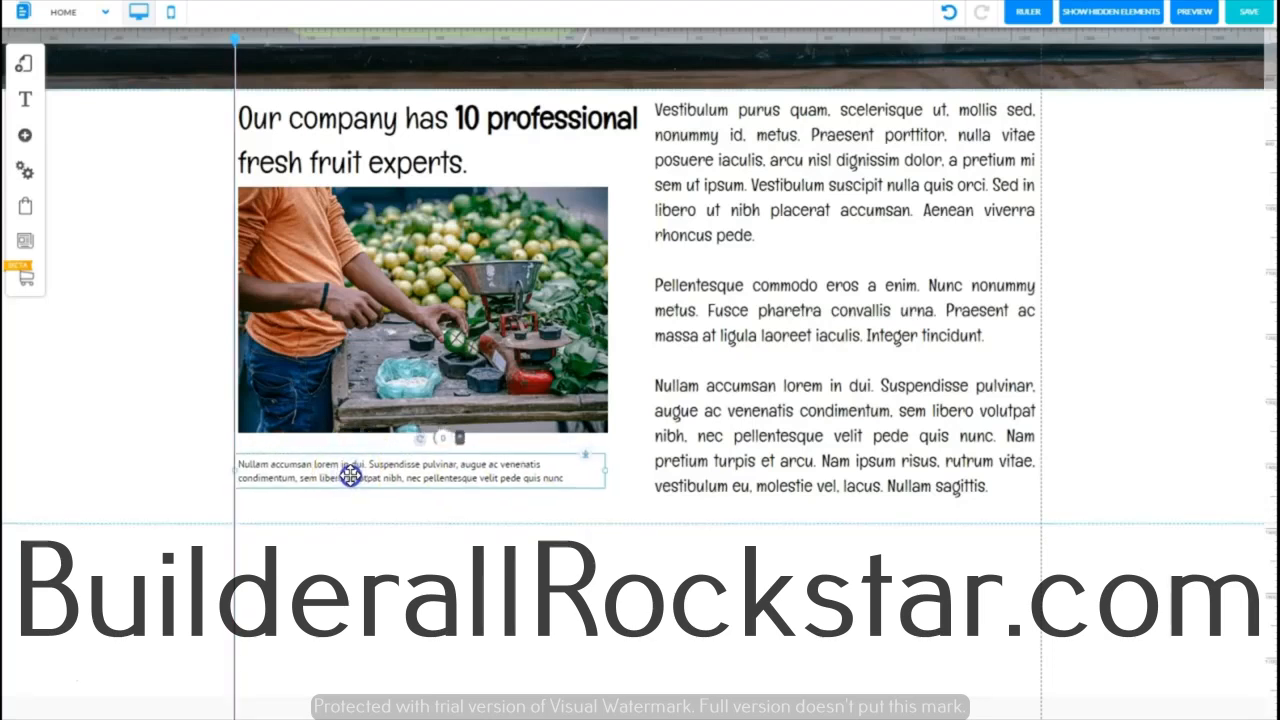
drag(351, 468, 347, 488)
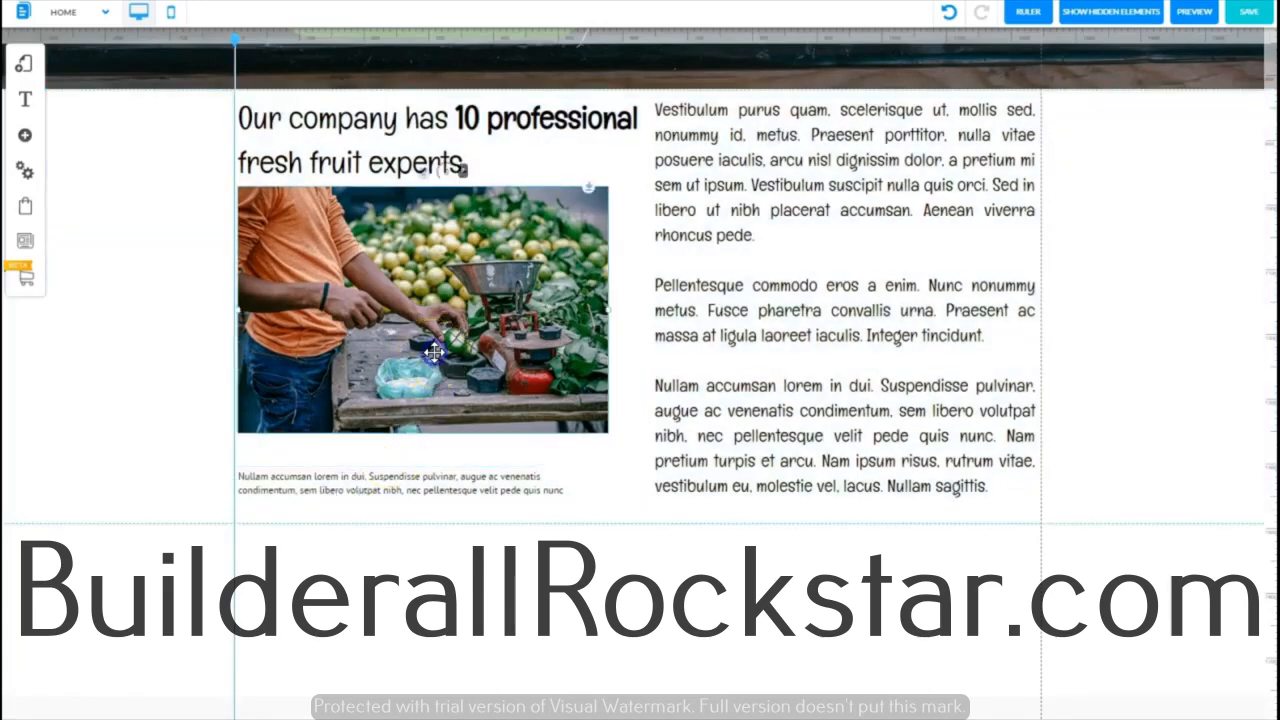
- Move the vendor image and the heading slightly down, keeping both along the left guide
drag(427, 327, 425, 344)
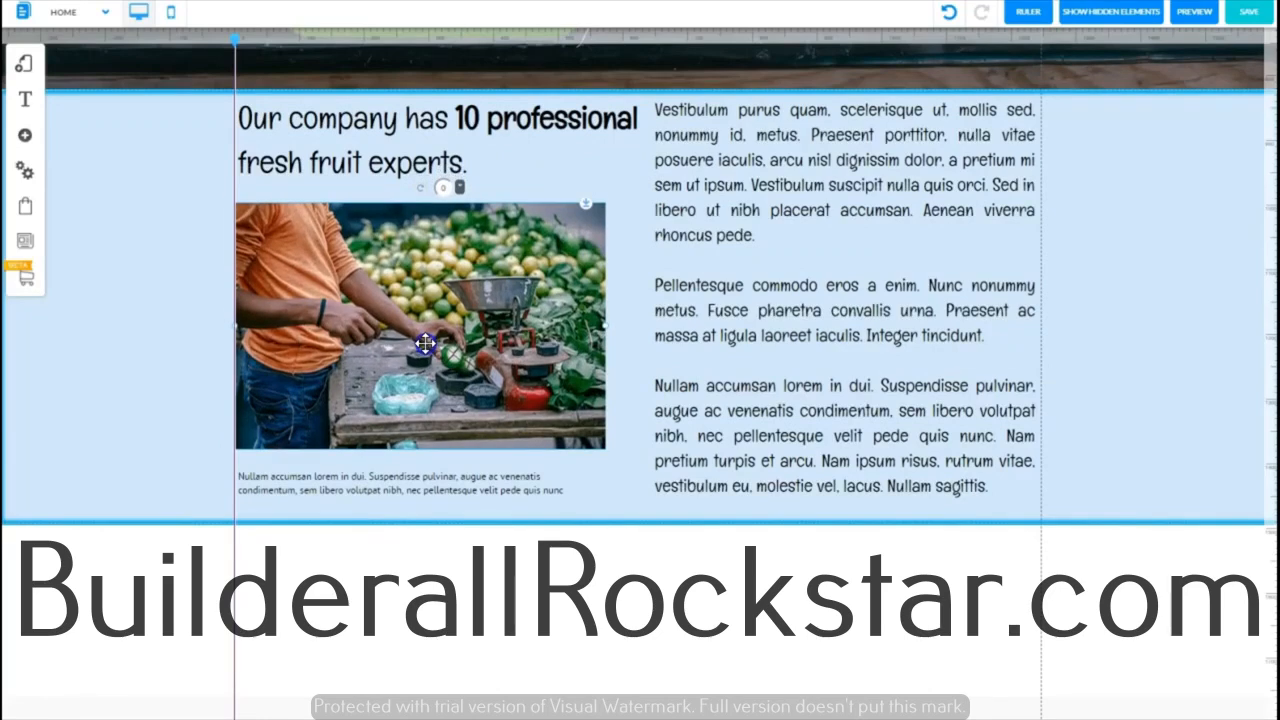
drag(425, 344, 425, 344)
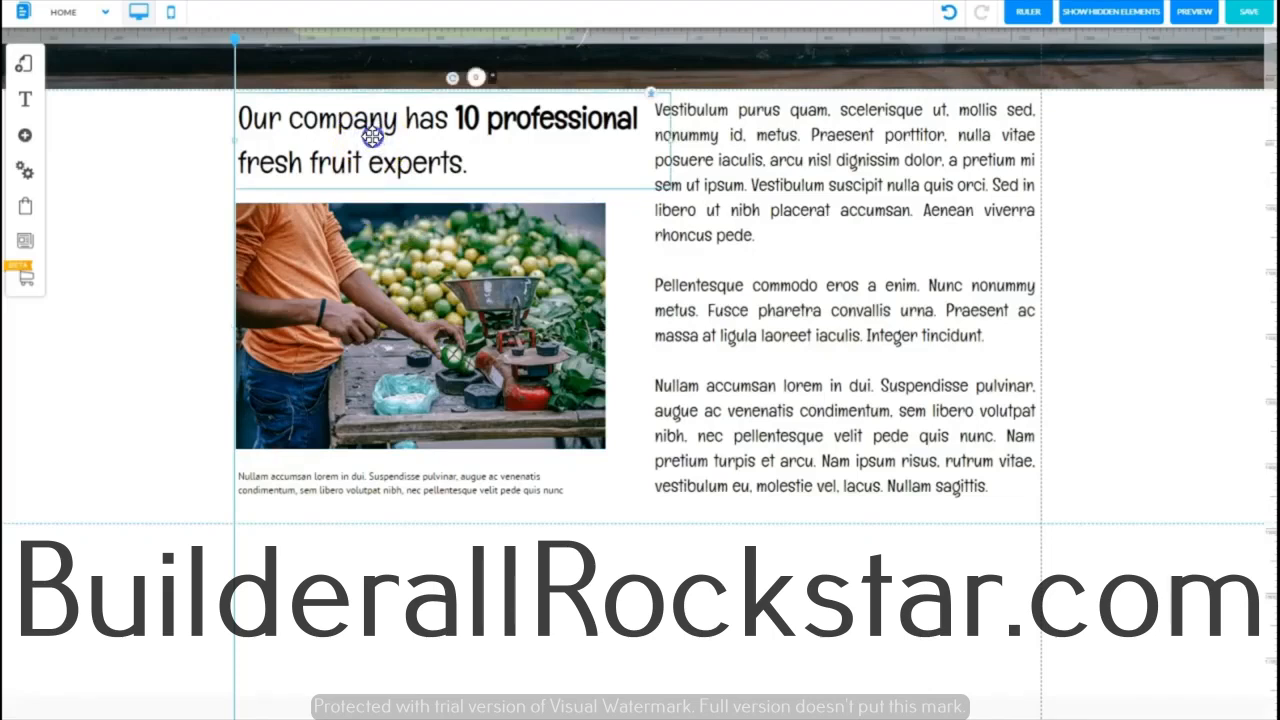
drag(372, 137, 372, 144)
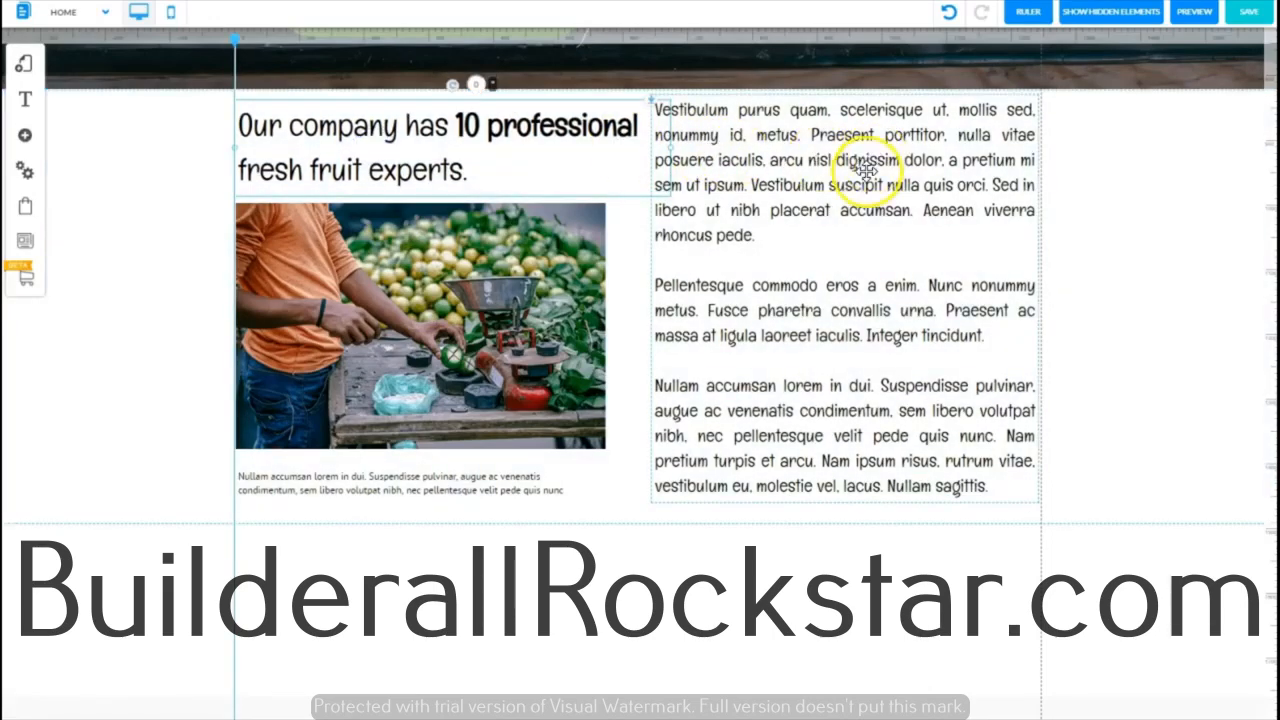
- Reposition the body text box slightly lower so its first line sits near the level of the heading
click(866, 171)
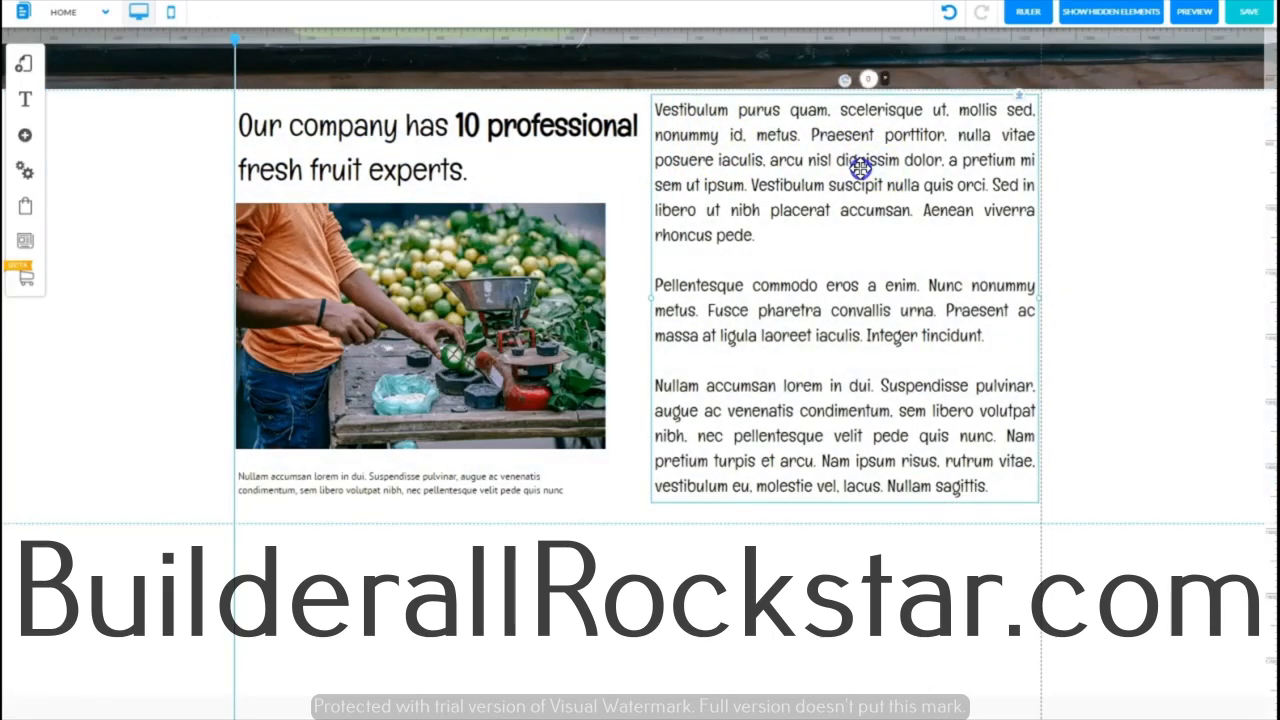
drag(861, 171, 864, 178)
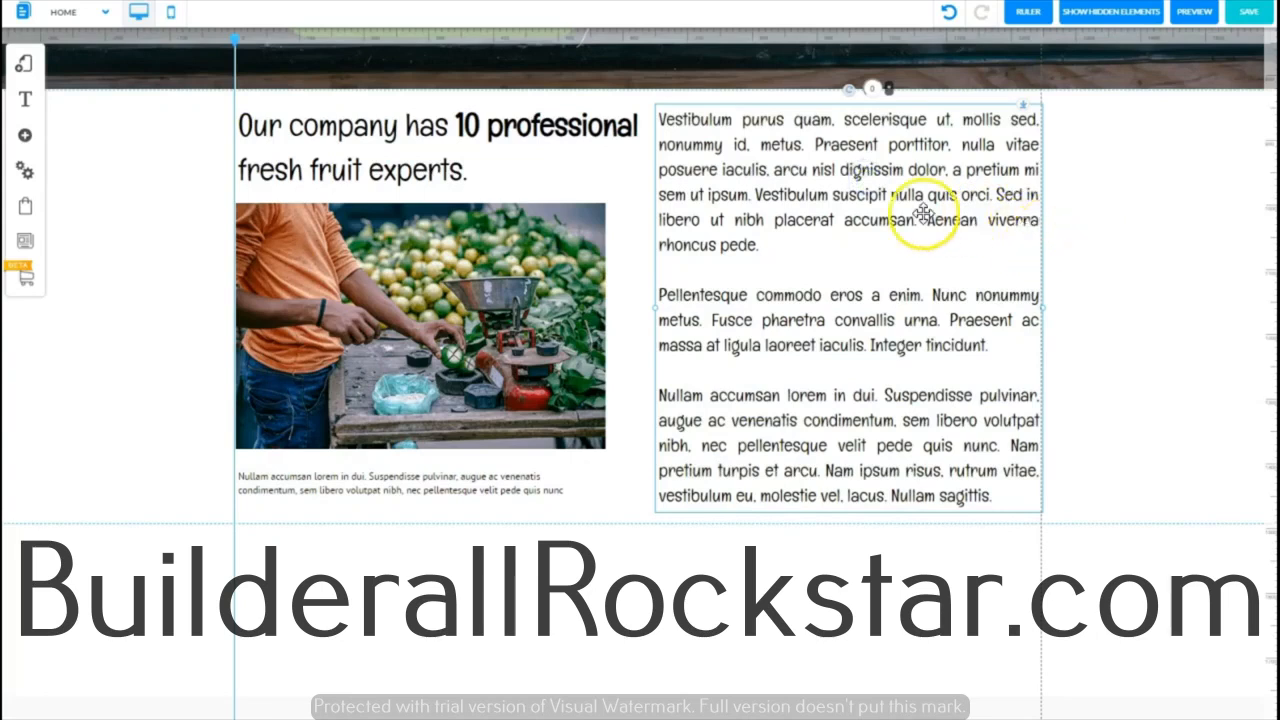
drag(802, 185, 802, 191)
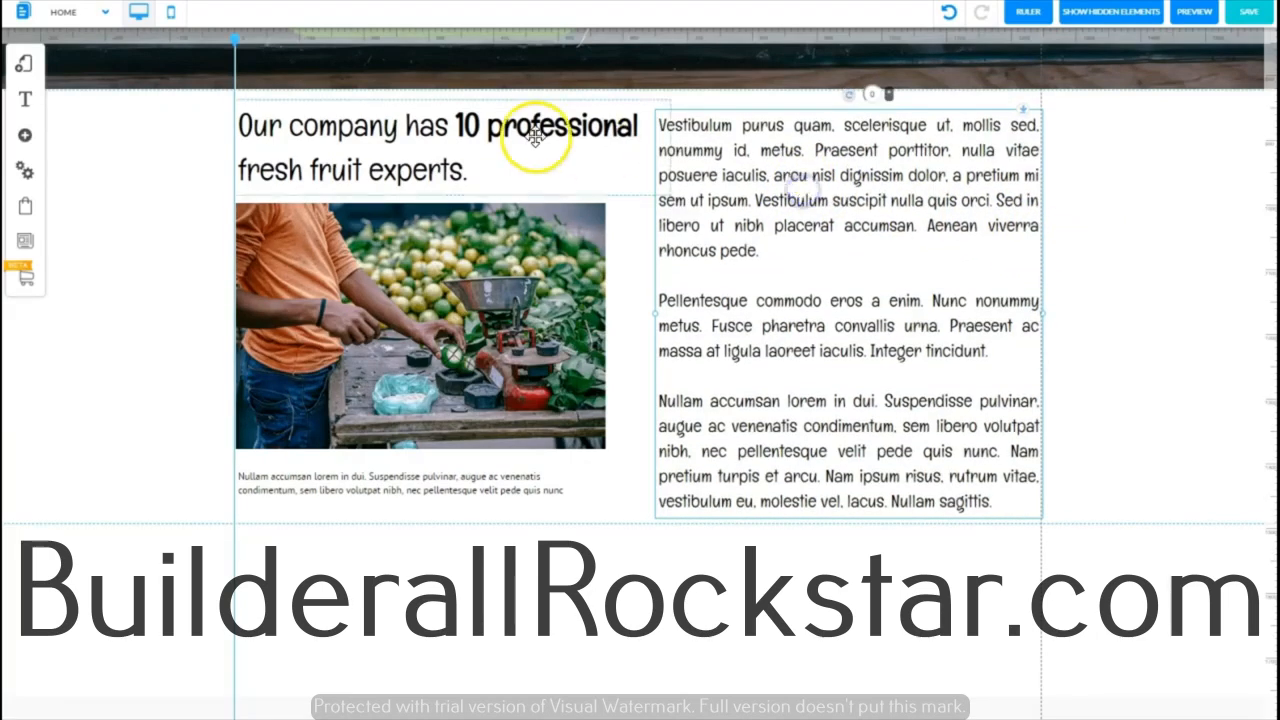
drag(860, 128, 859, 117)
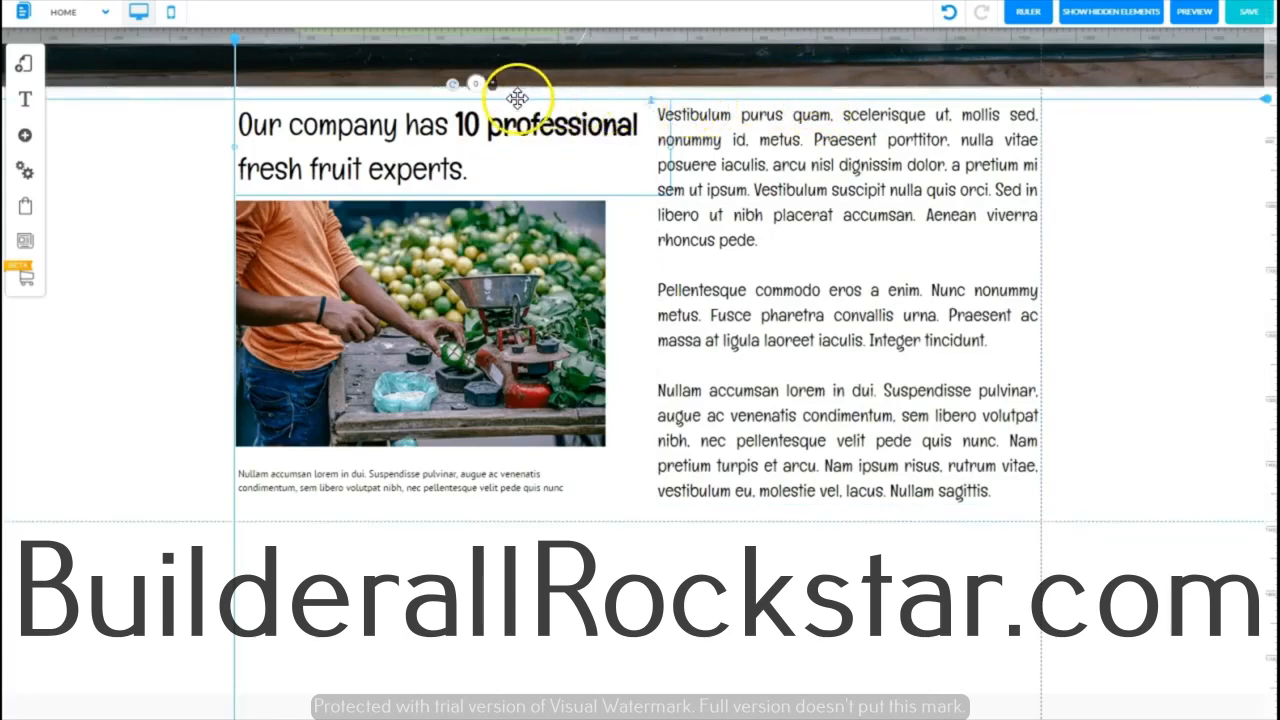
- Raise the section's bottom edge to just below the body text and move the caption closer to the image
click(613, 508)
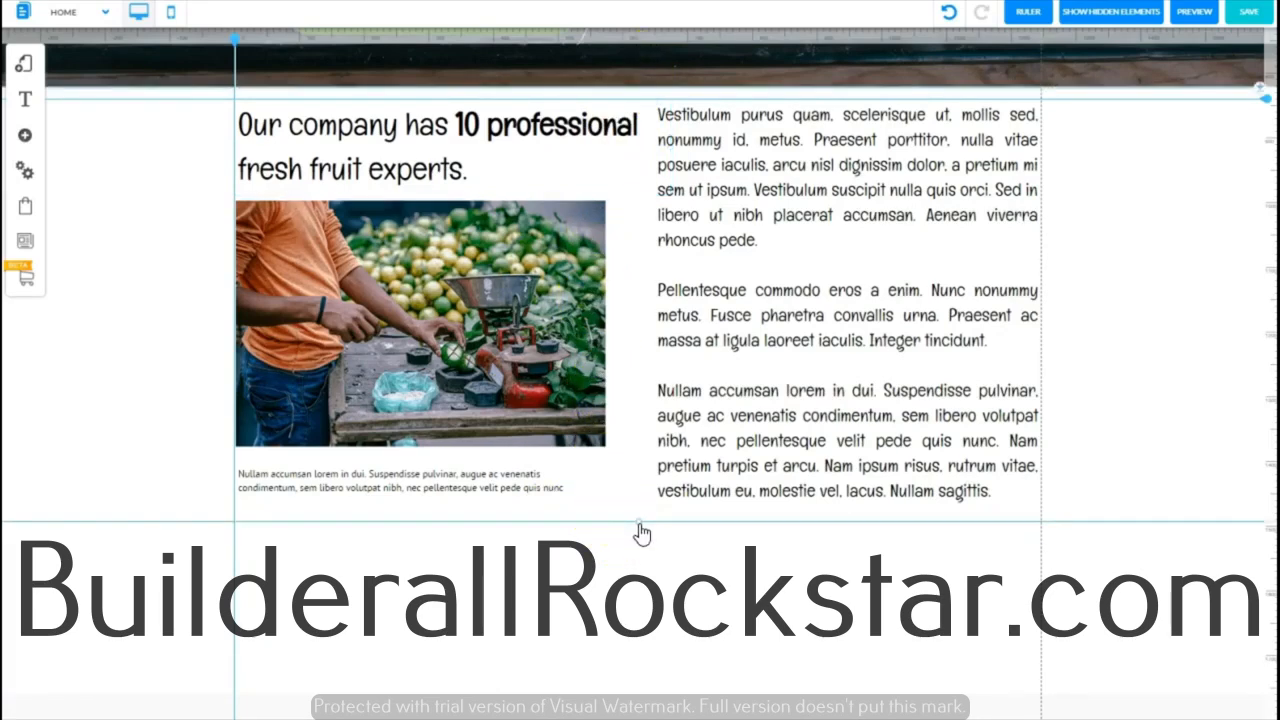
drag(640, 526, 635, 515)
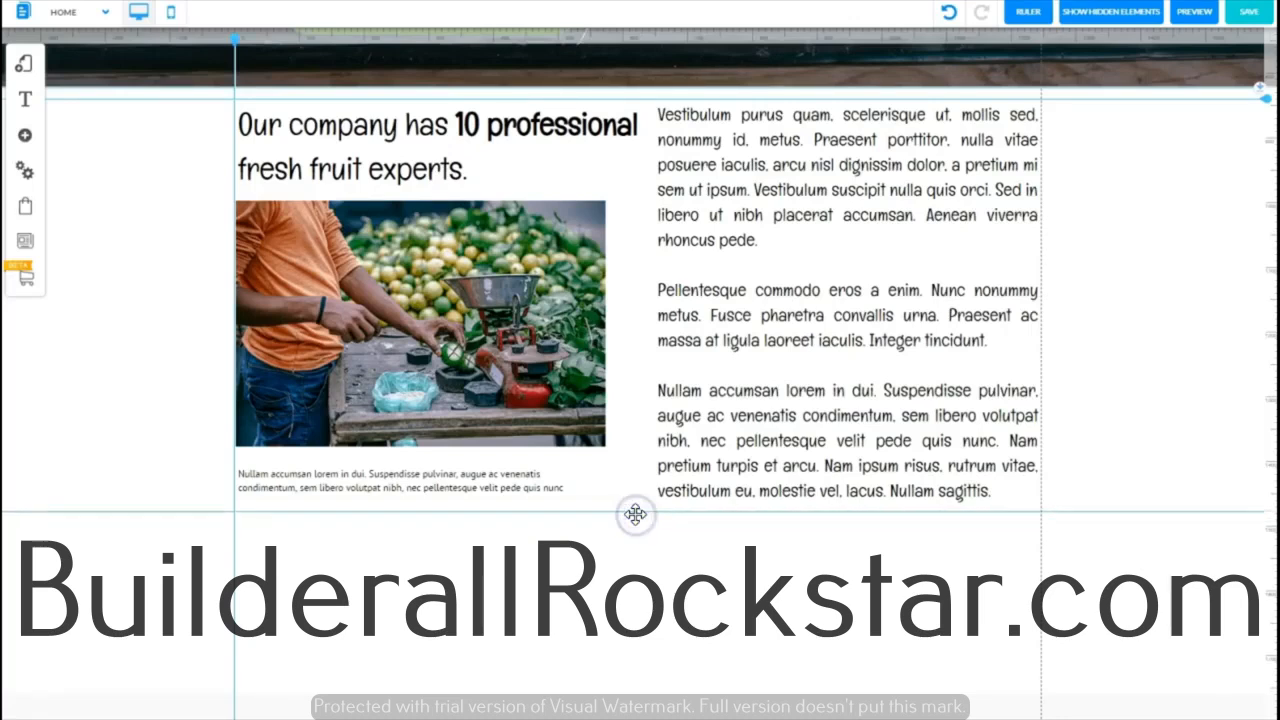
click(462, 486)
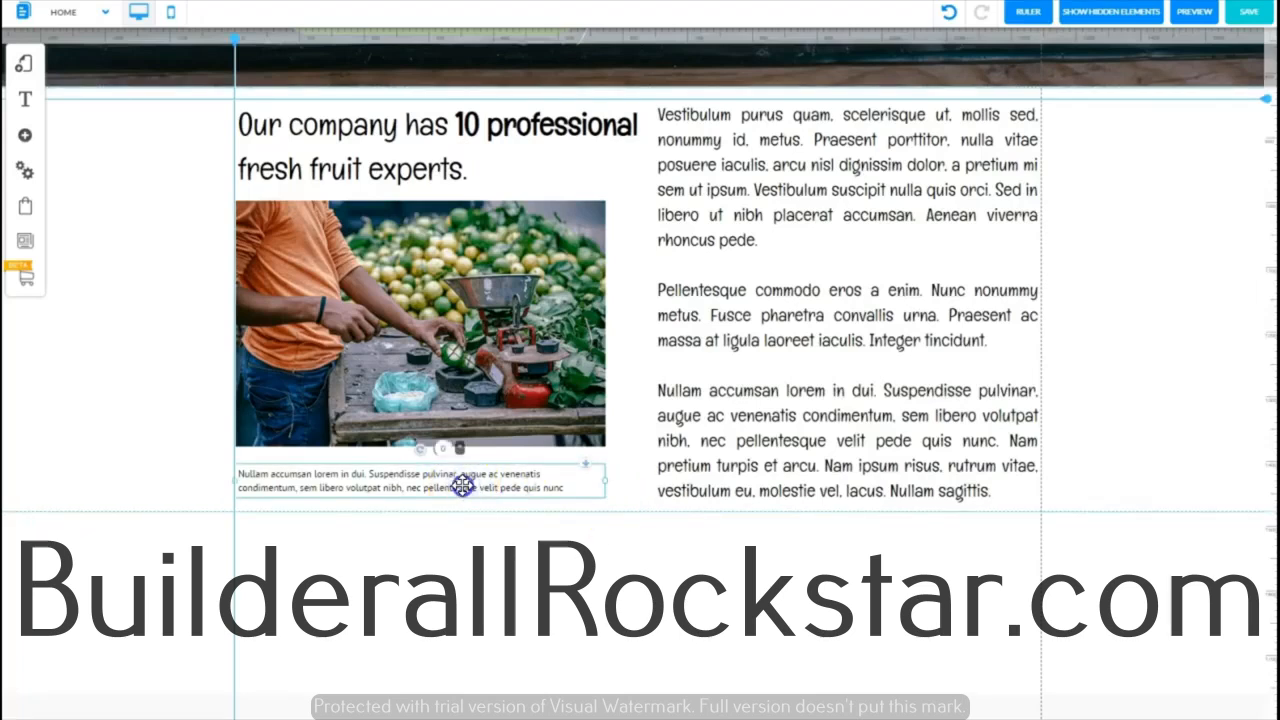
drag(462, 486, 462, 480)
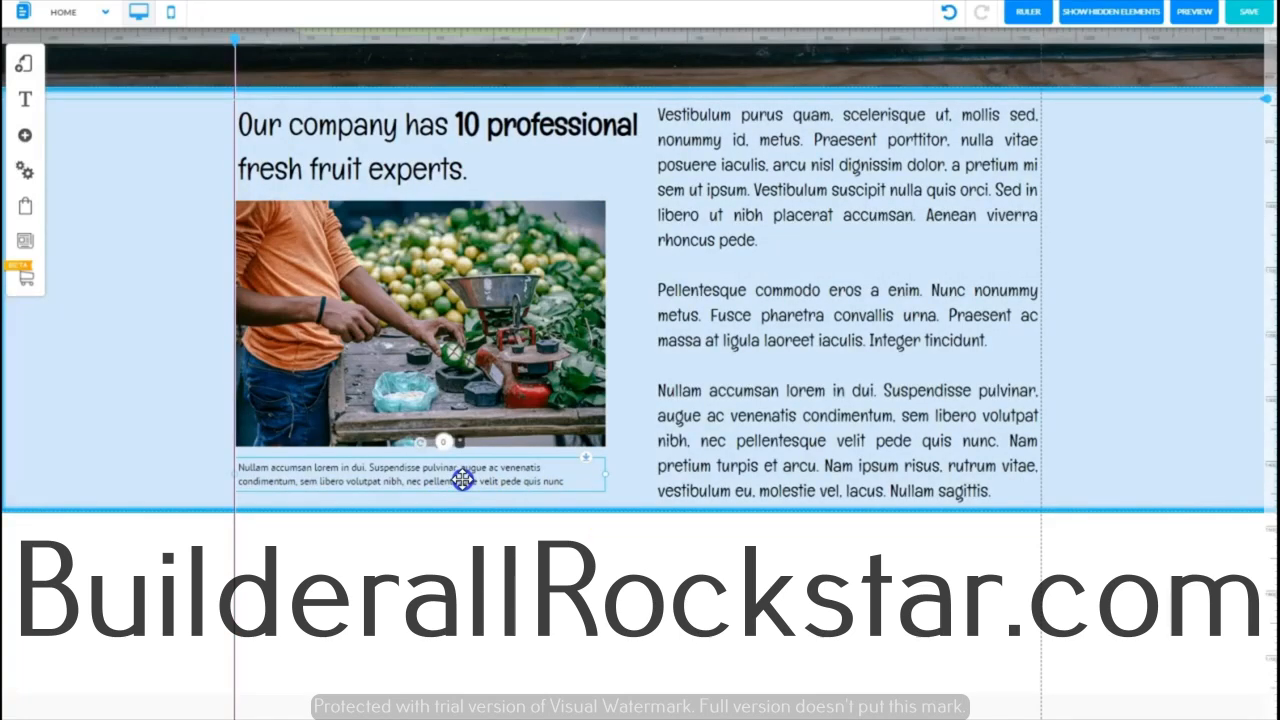
drag(462, 480, 462, 480)
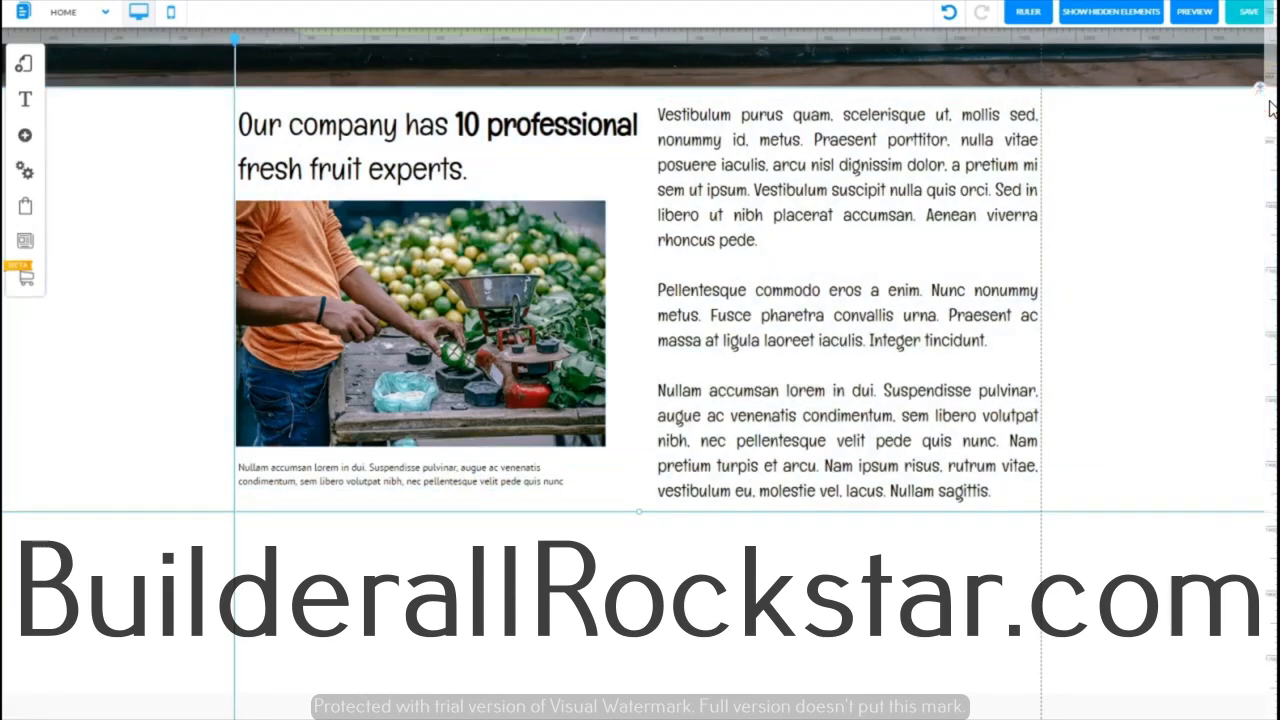
- Remove the vertical ruler guide, preview the finished company section, and return to editing
click(234, 37)
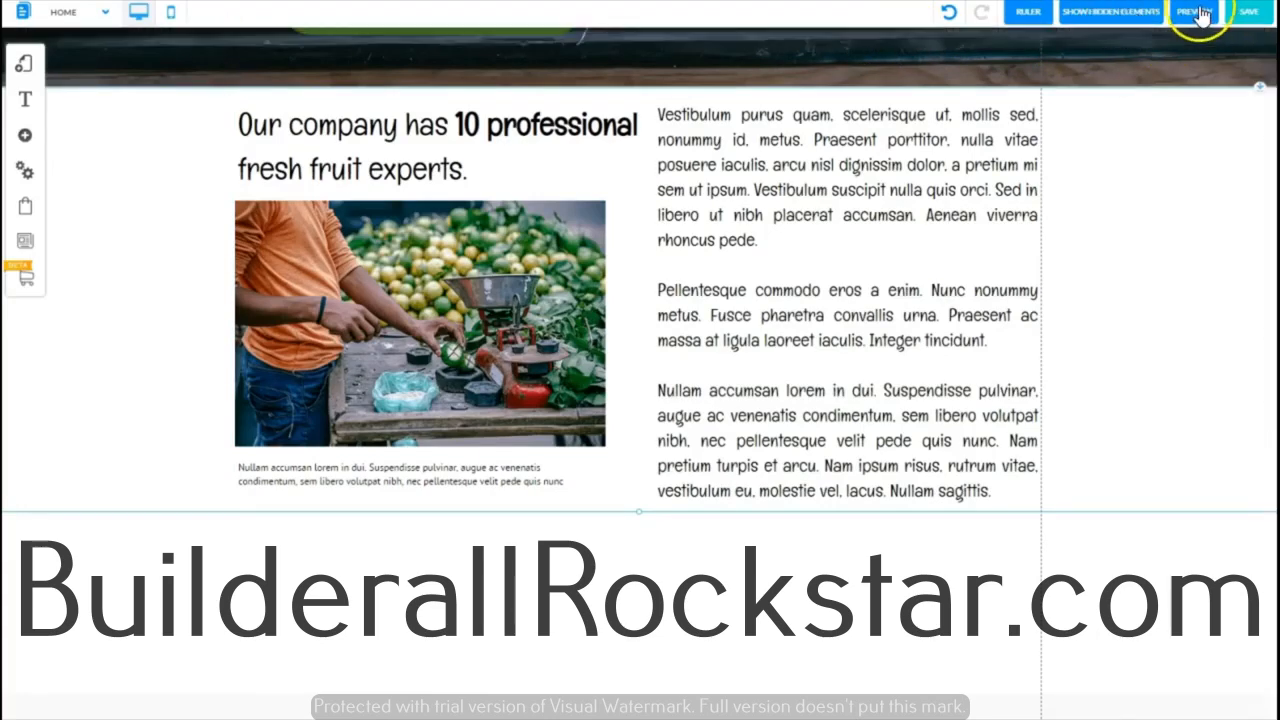
click(1201, 14)
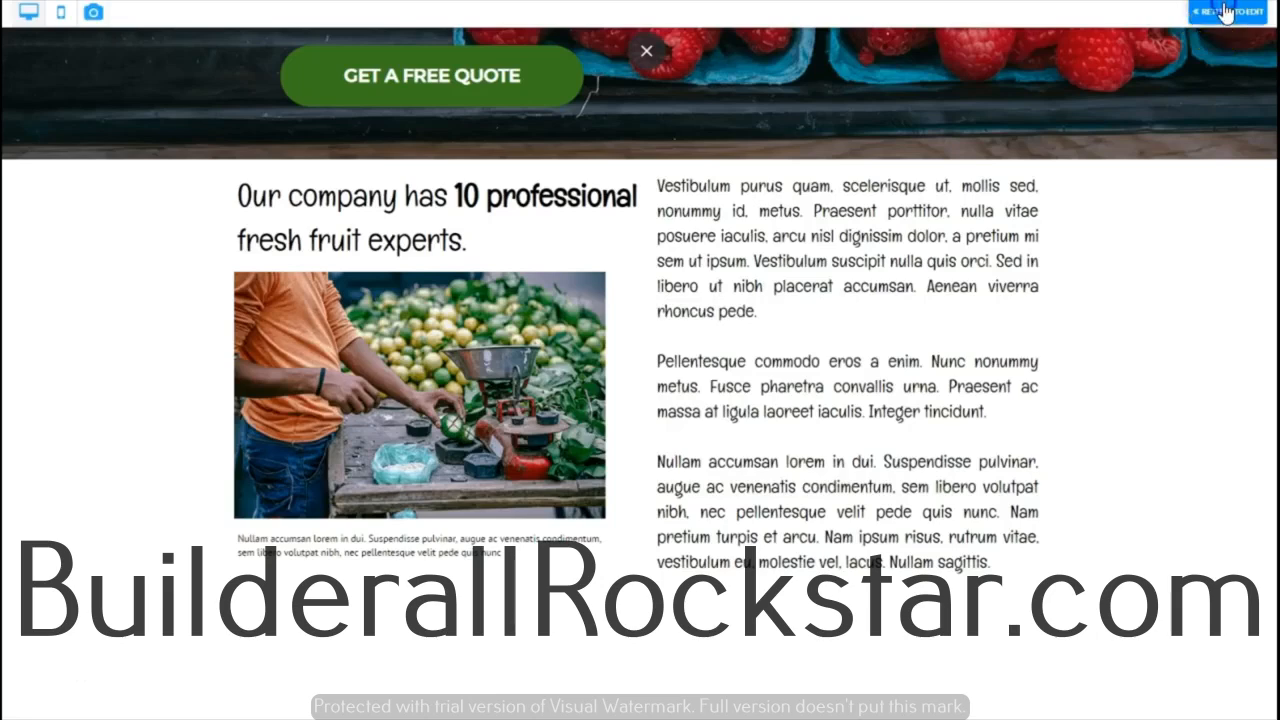
click(1226, 12)
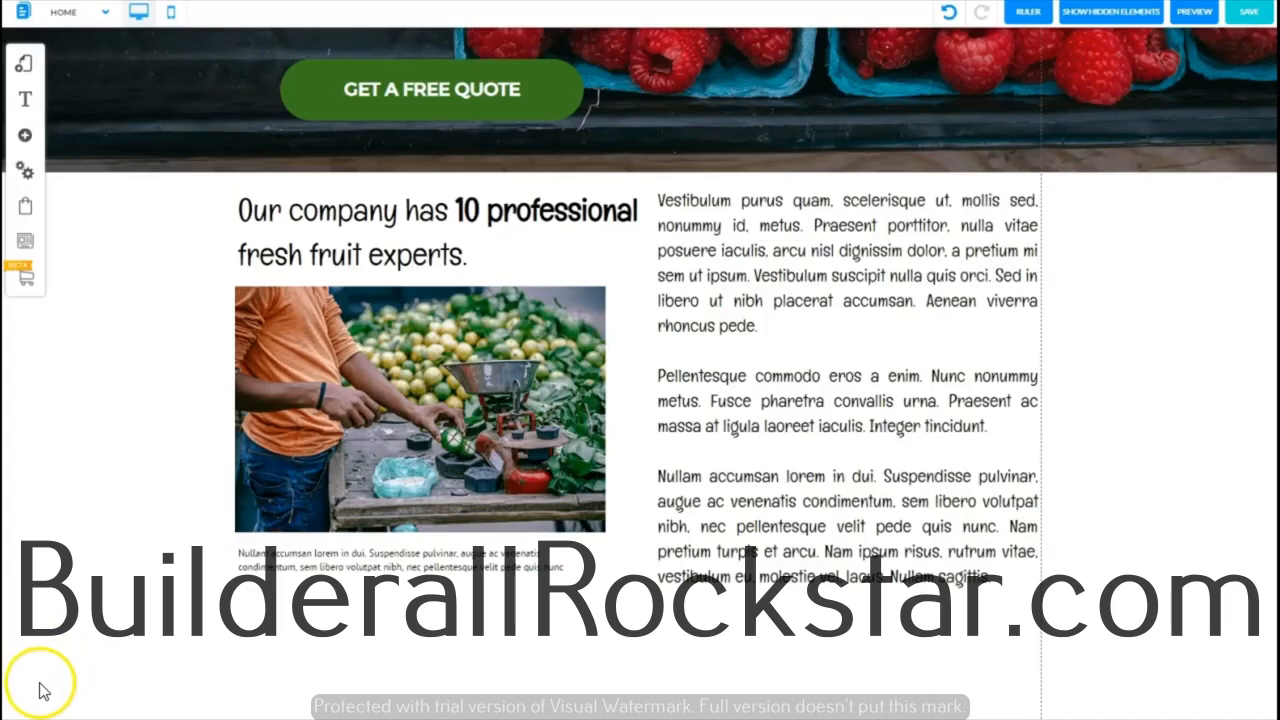
- Save the modified Home page and its default layout, and look at the next section on the reference page
click(1245, 18)
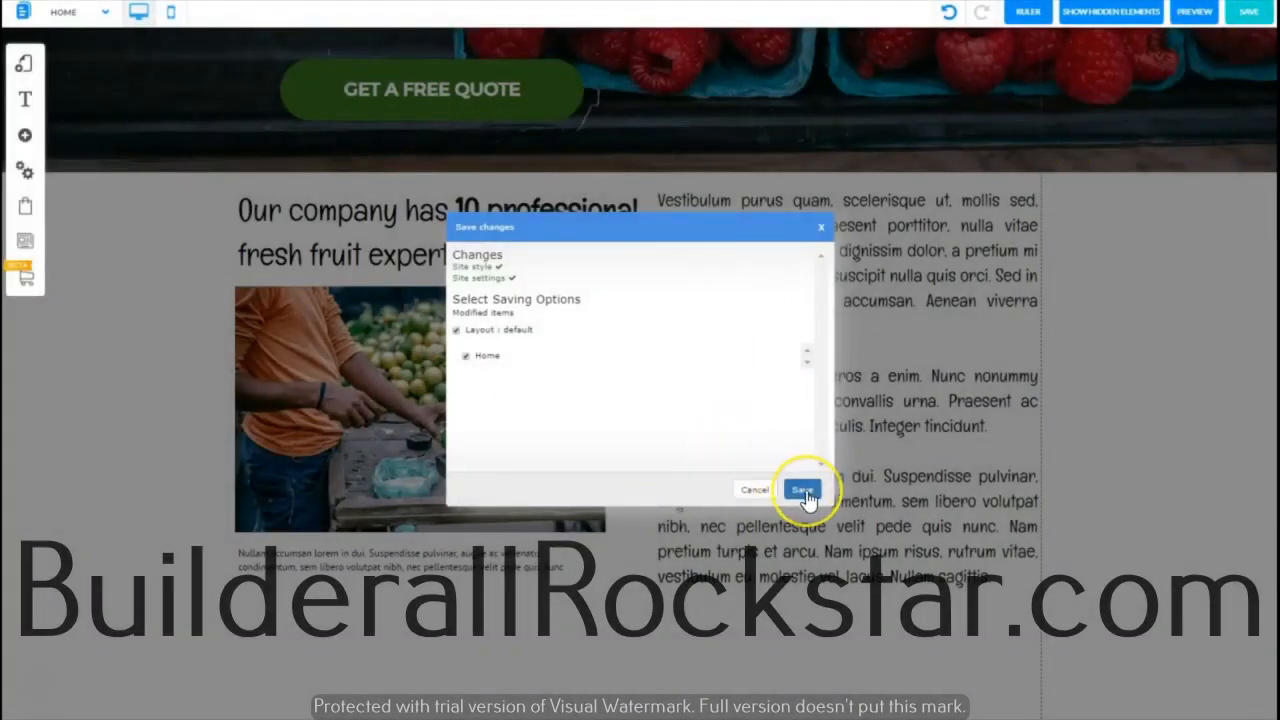
click(804, 491)
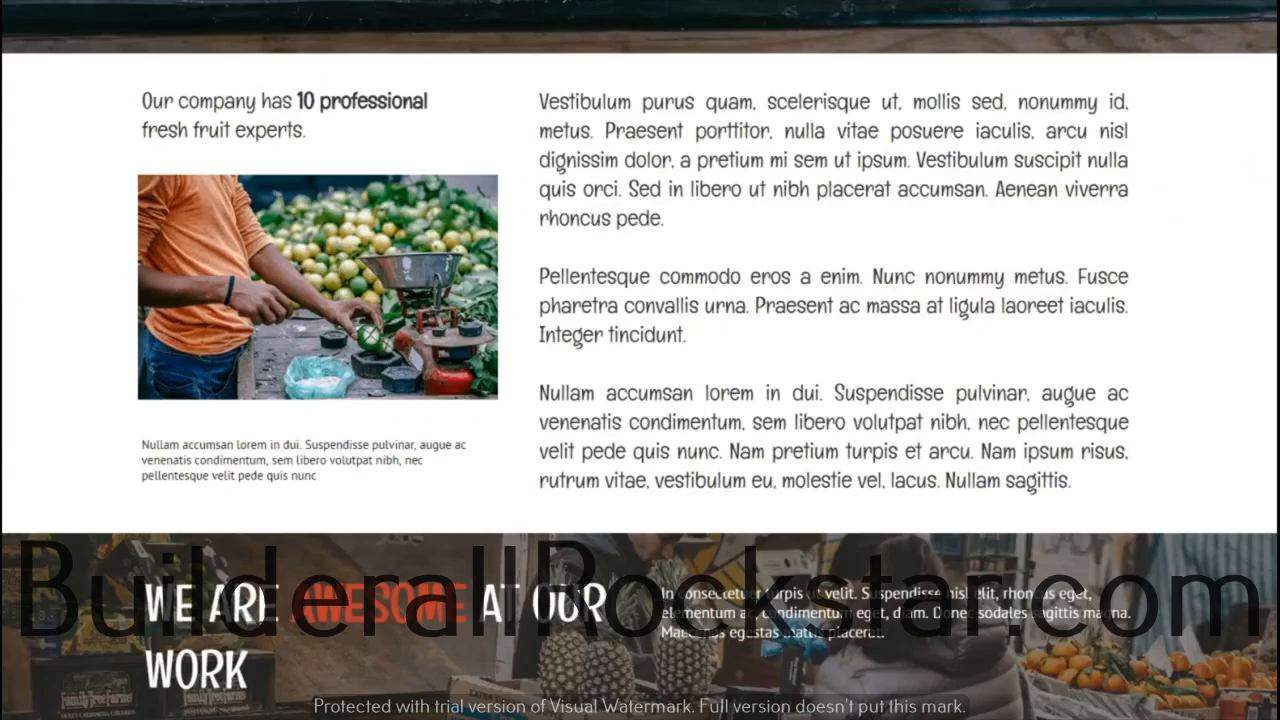
scroll(640, 360, down, 5)
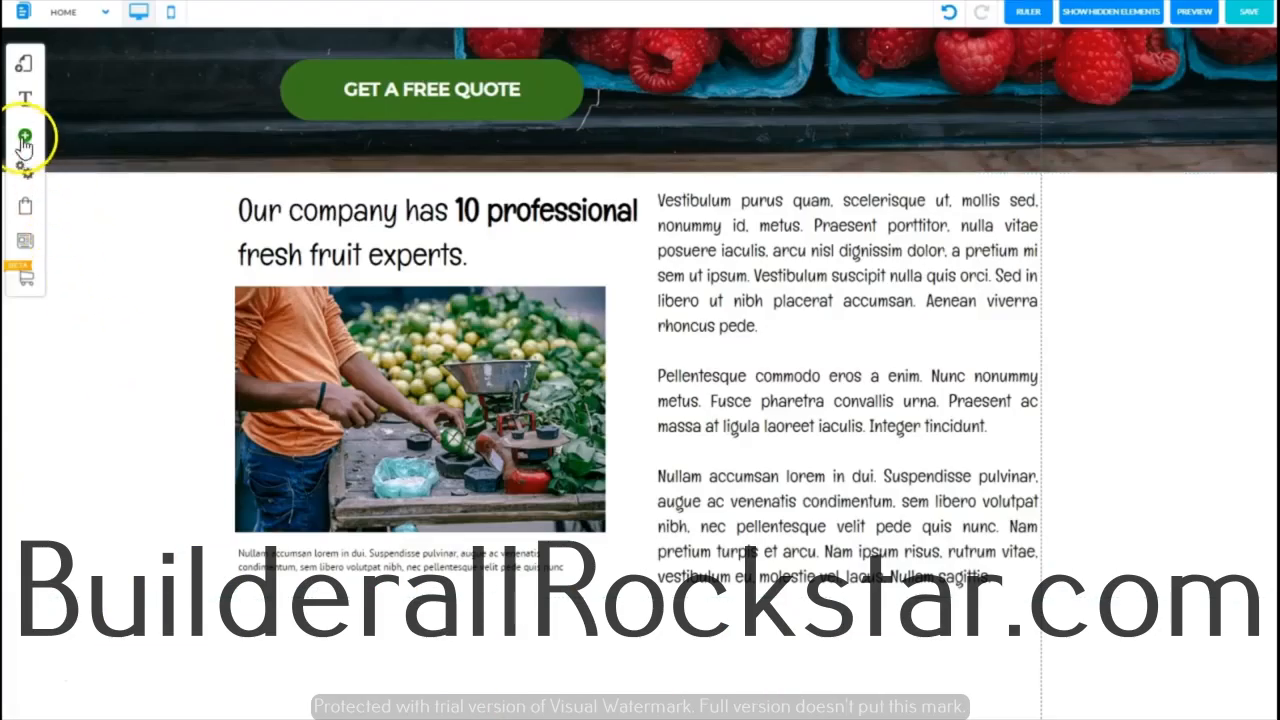
- Add a classic Standard (Dark Blue) banner to the page
click(23, 140)
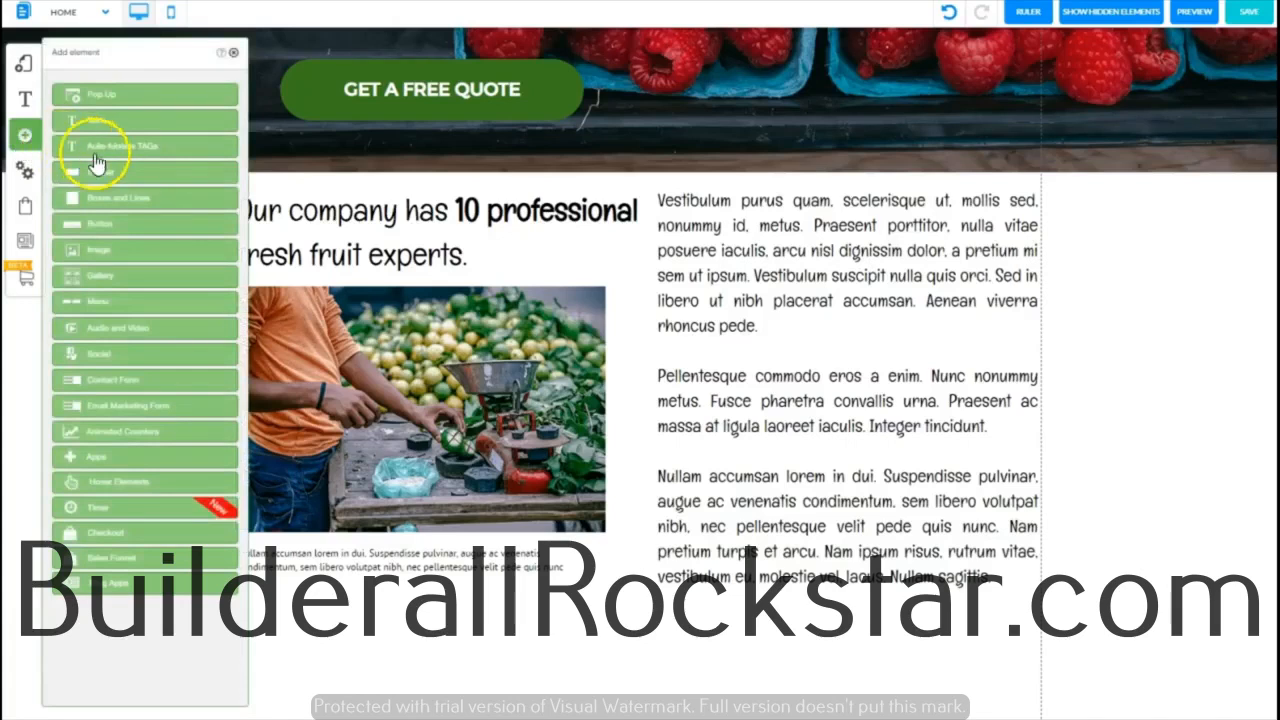
click(115, 173)
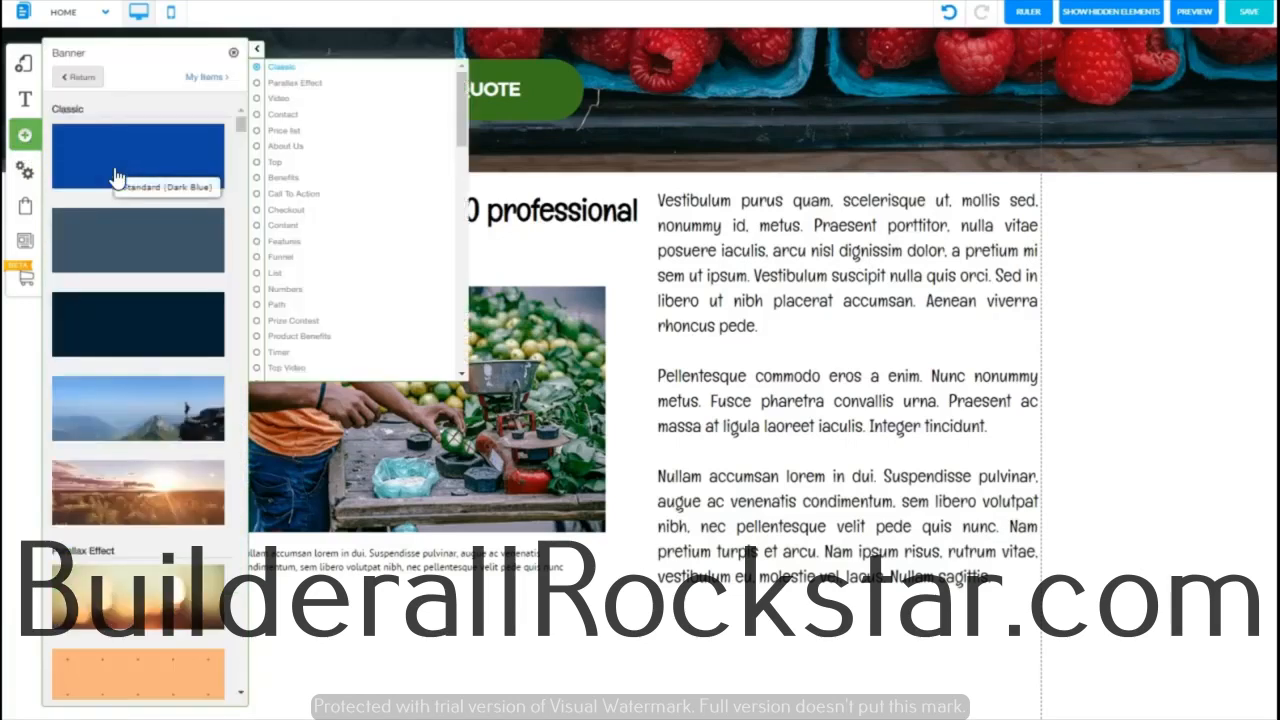
click(110, 157)
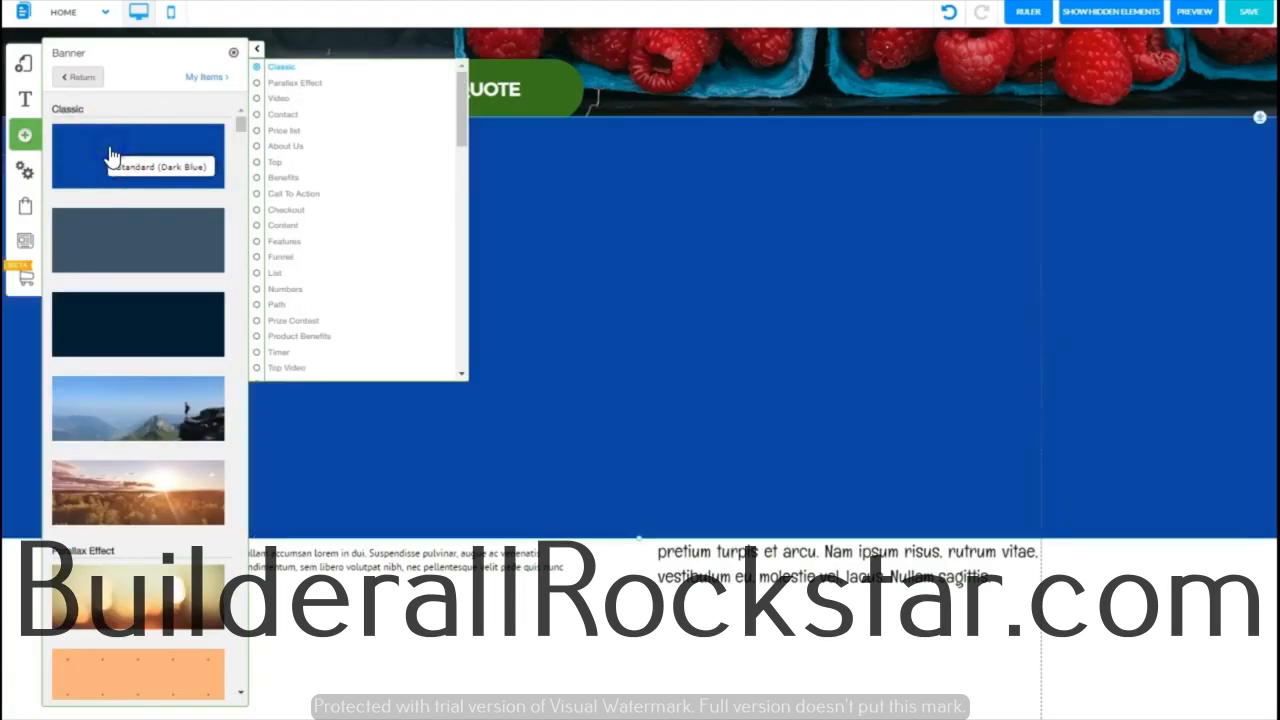
click(233, 55)
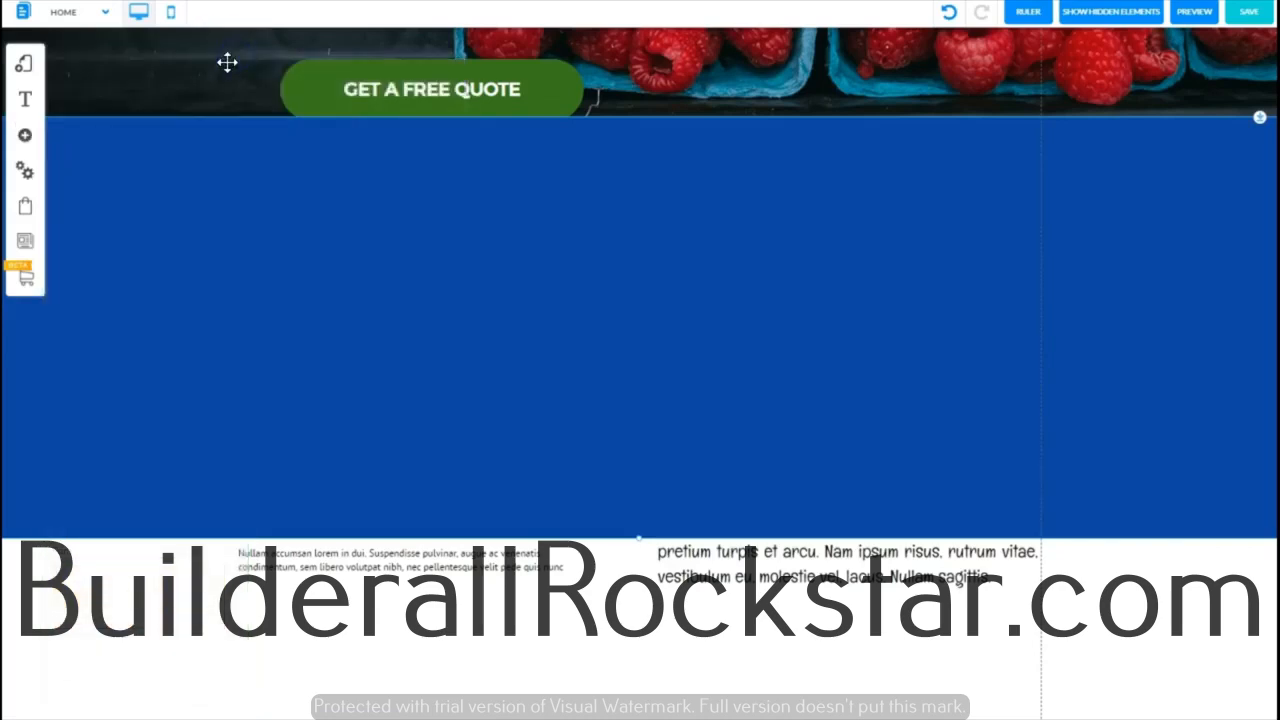
- Move the blue banner below the company section so its upper edge sits just under the body text
drag(576, 147, 553, 235)
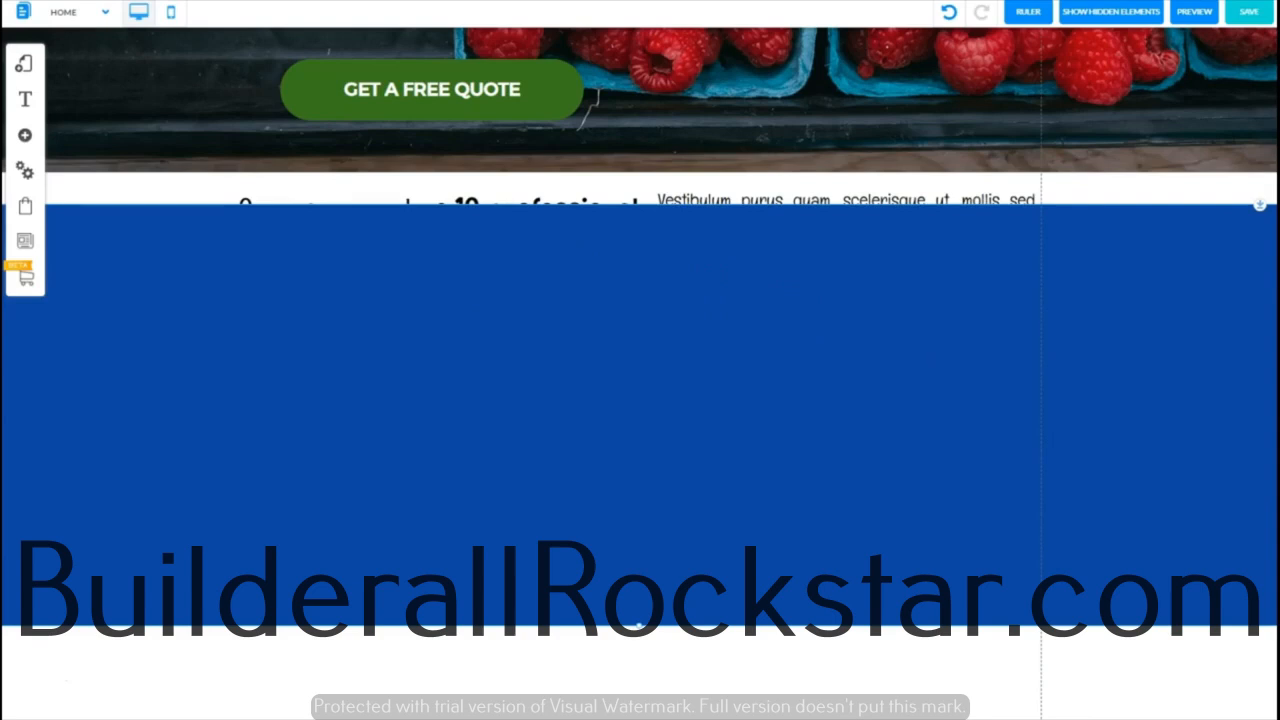
scroll(640, 225, down, 2)
drag(735, 195, 717, 712)
drag(1260, 499, 1250, 340)
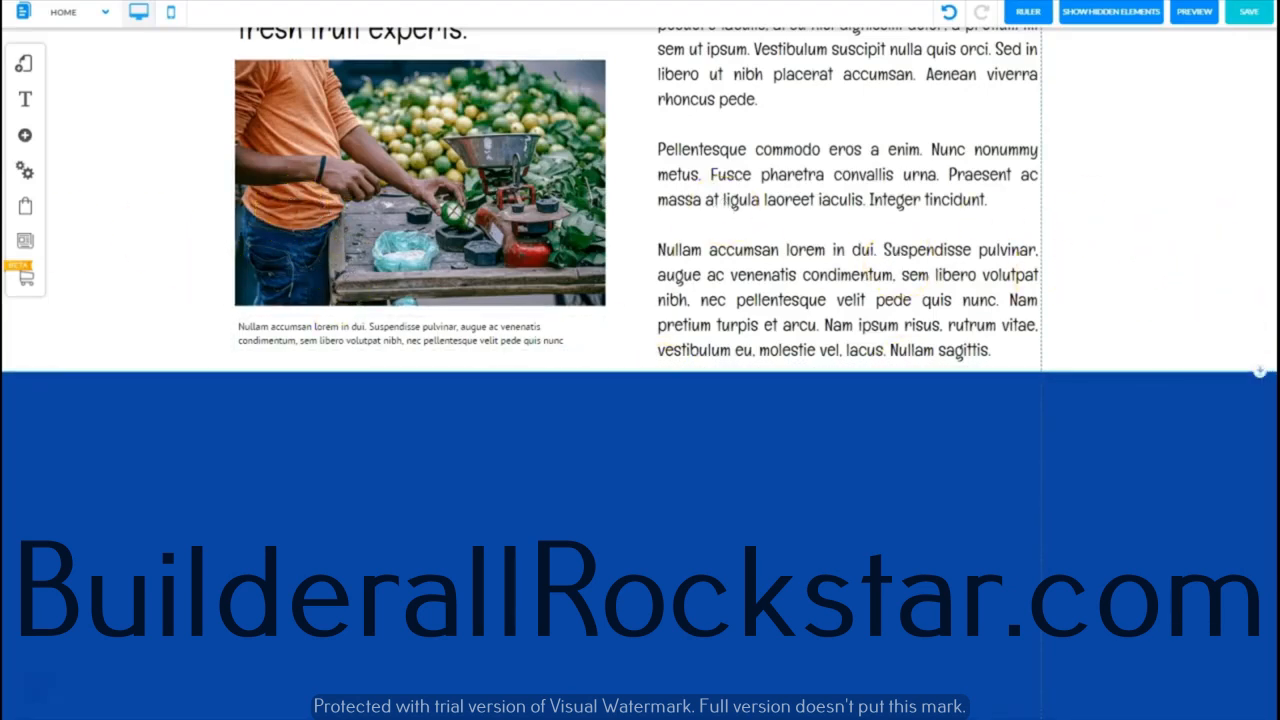
scroll(794, 671, down, 3)
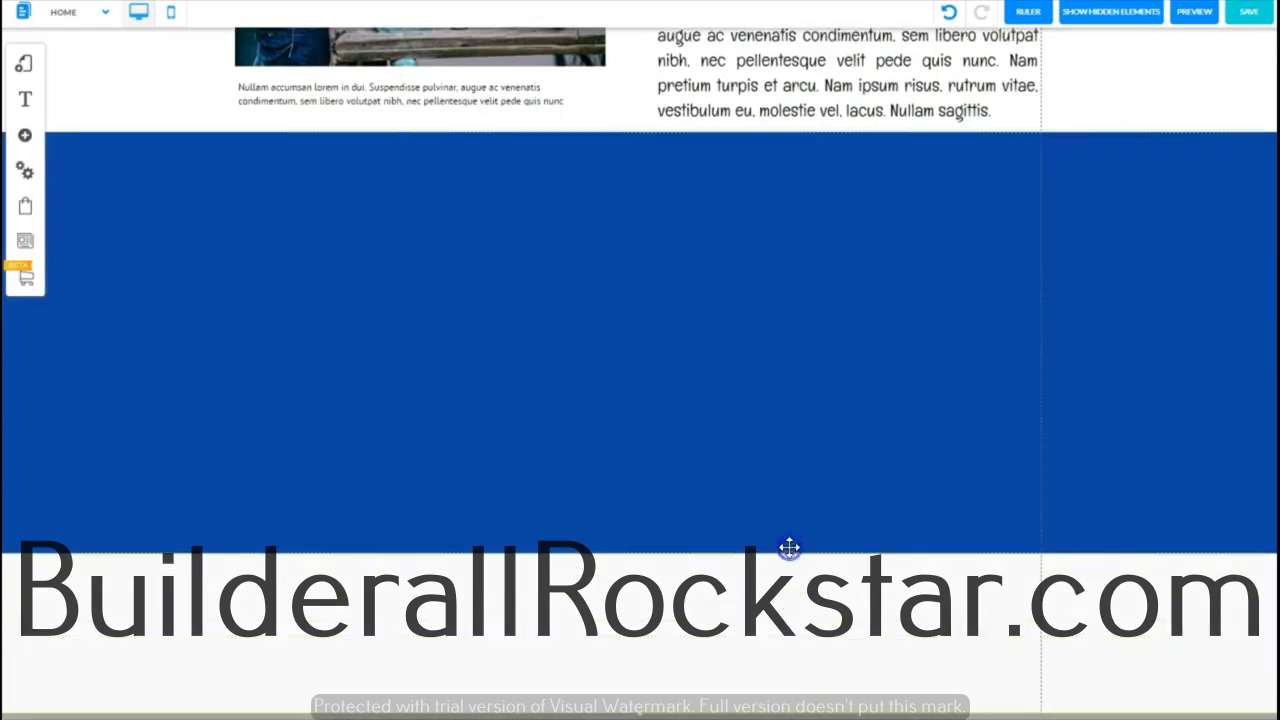
scroll(35, 693, up, 2)
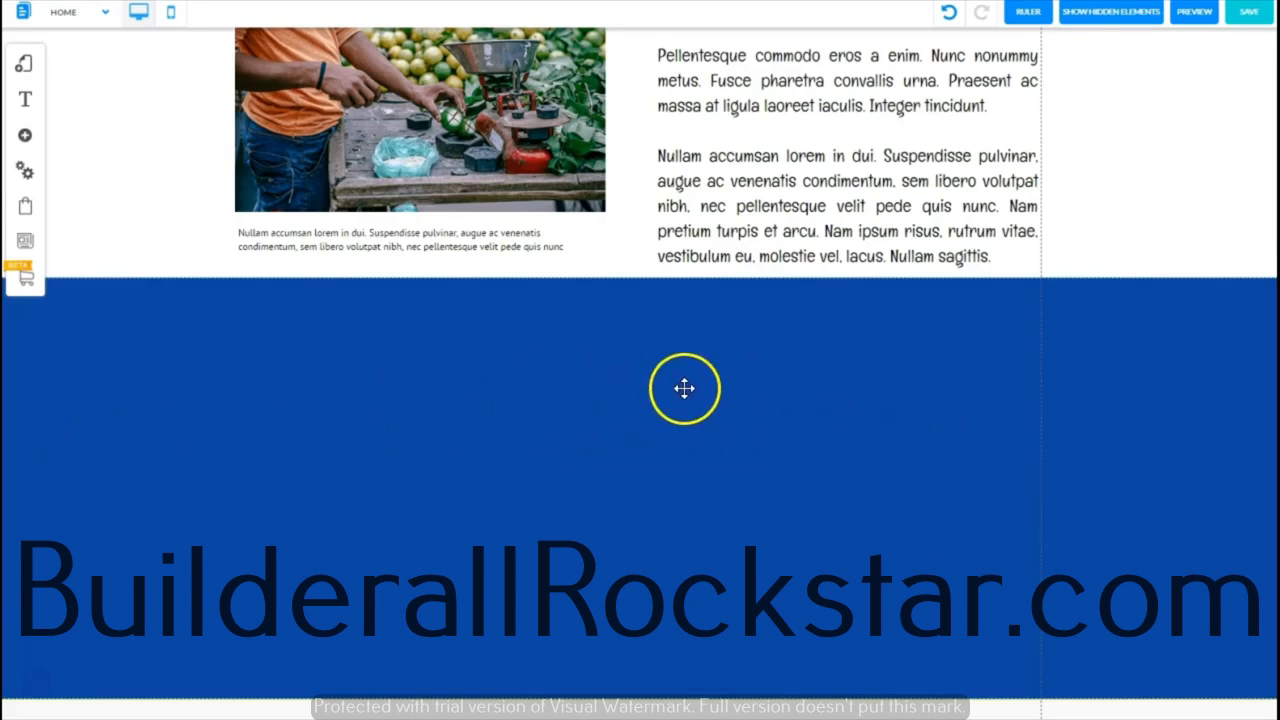
- Remove the blue background color from the new banner
click(562, 375)
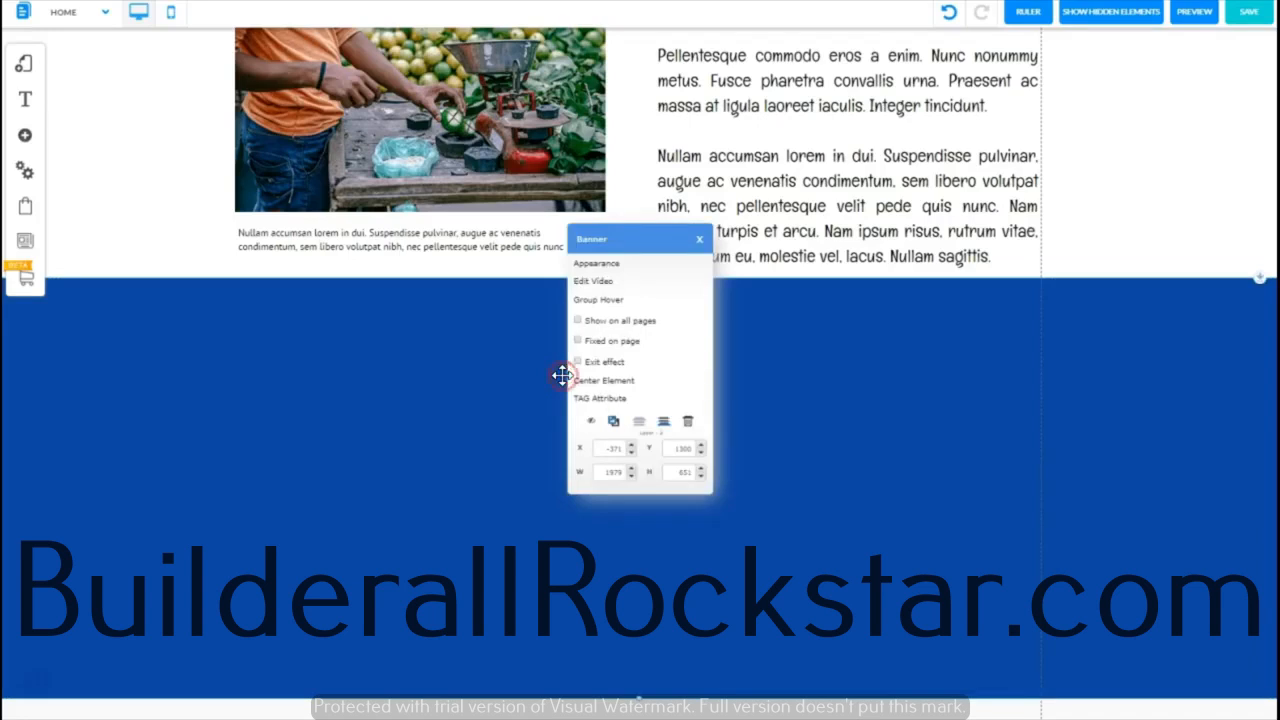
click(610, 266)
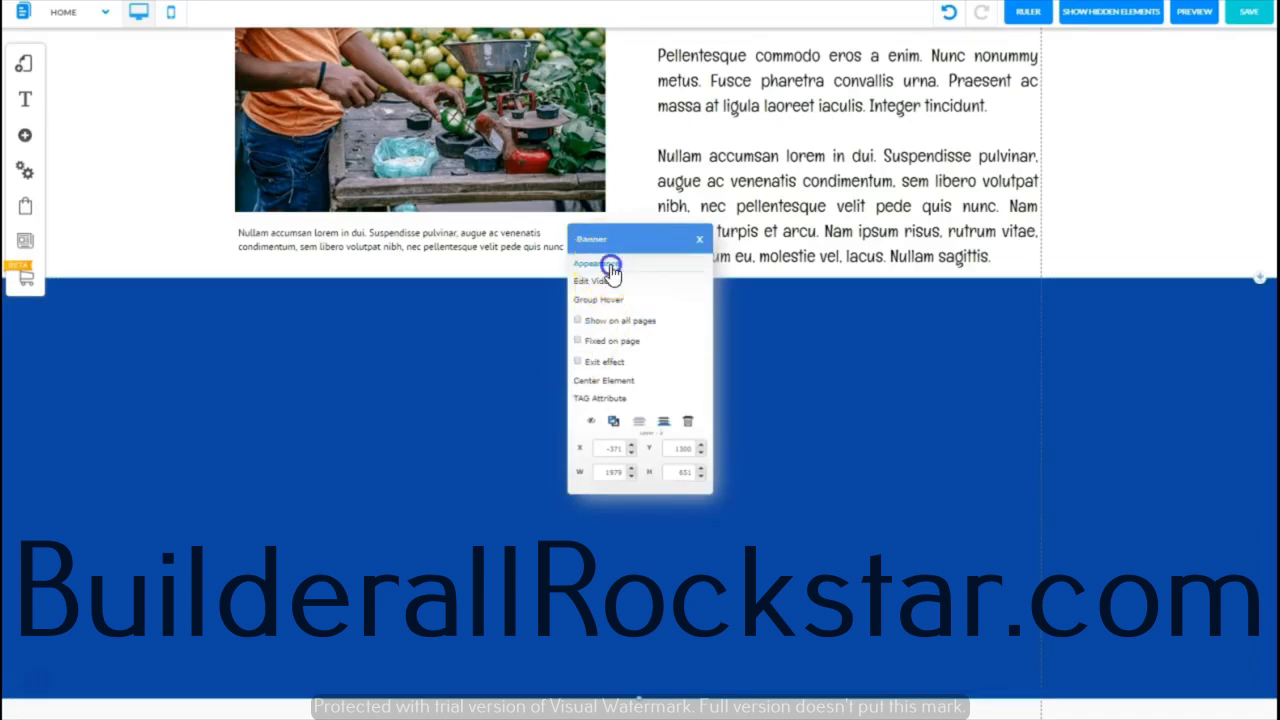
click(246, 267)
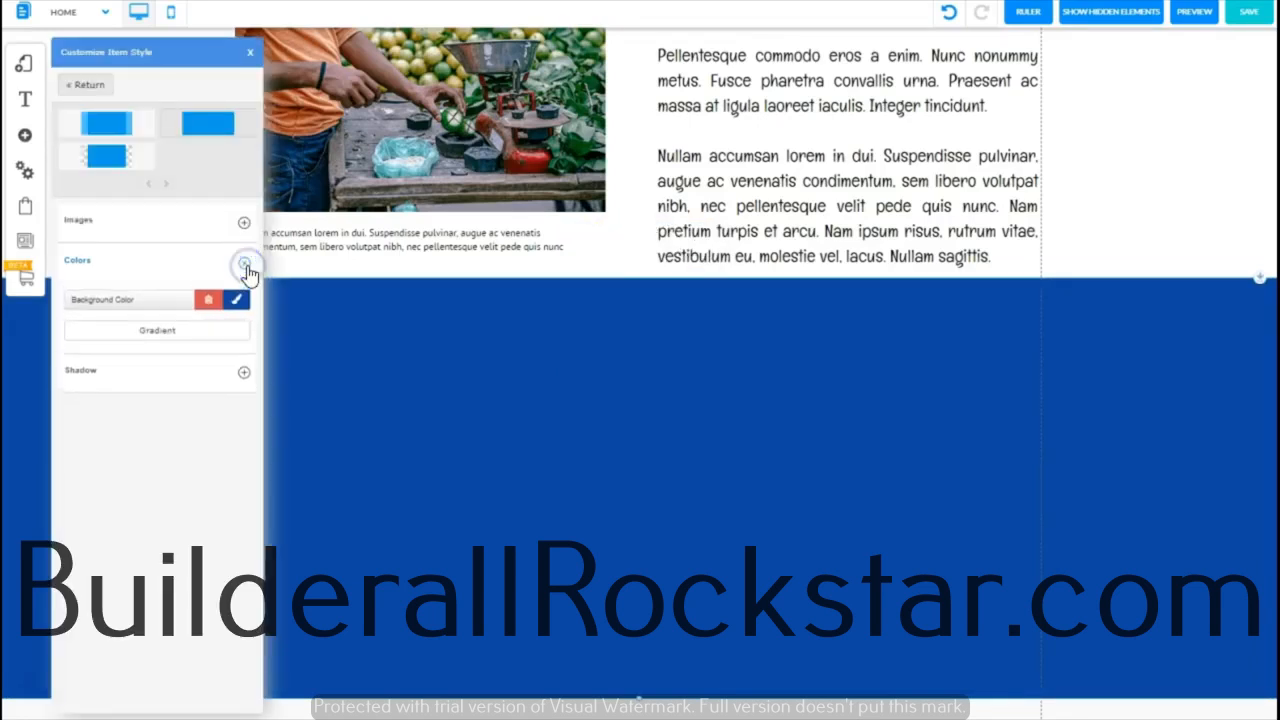
click(209, 303)
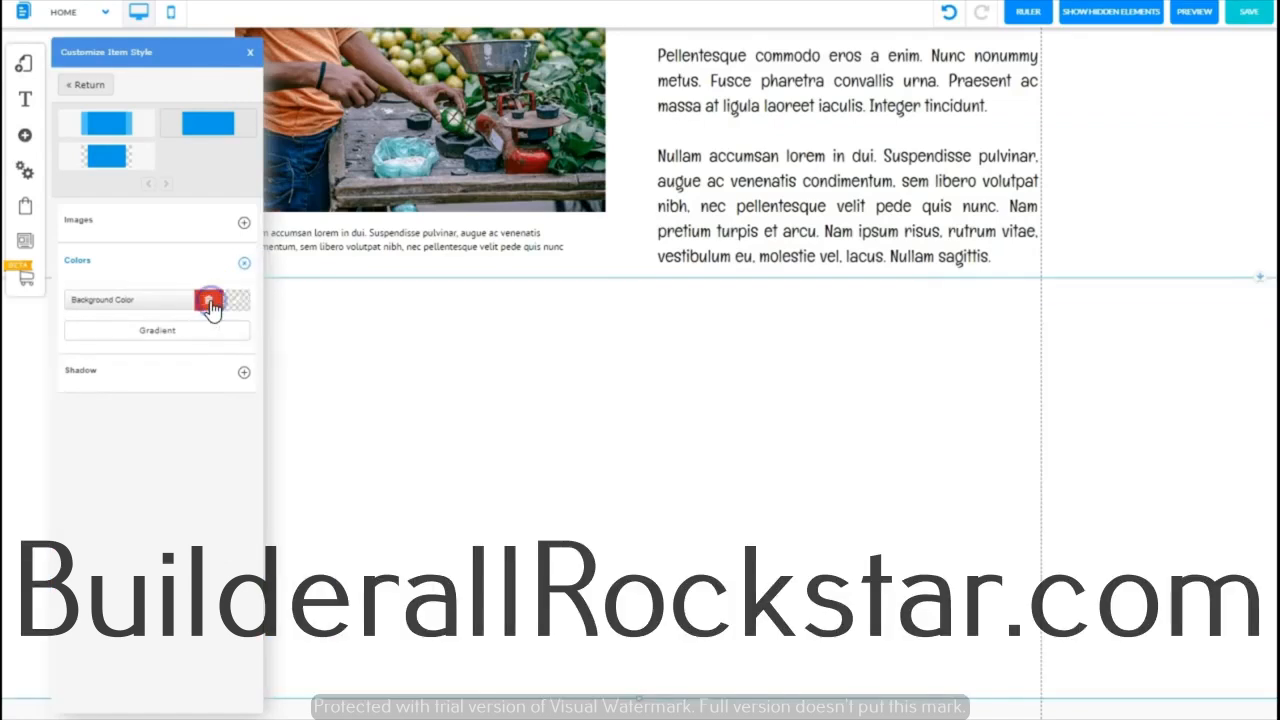
click(244, 262)
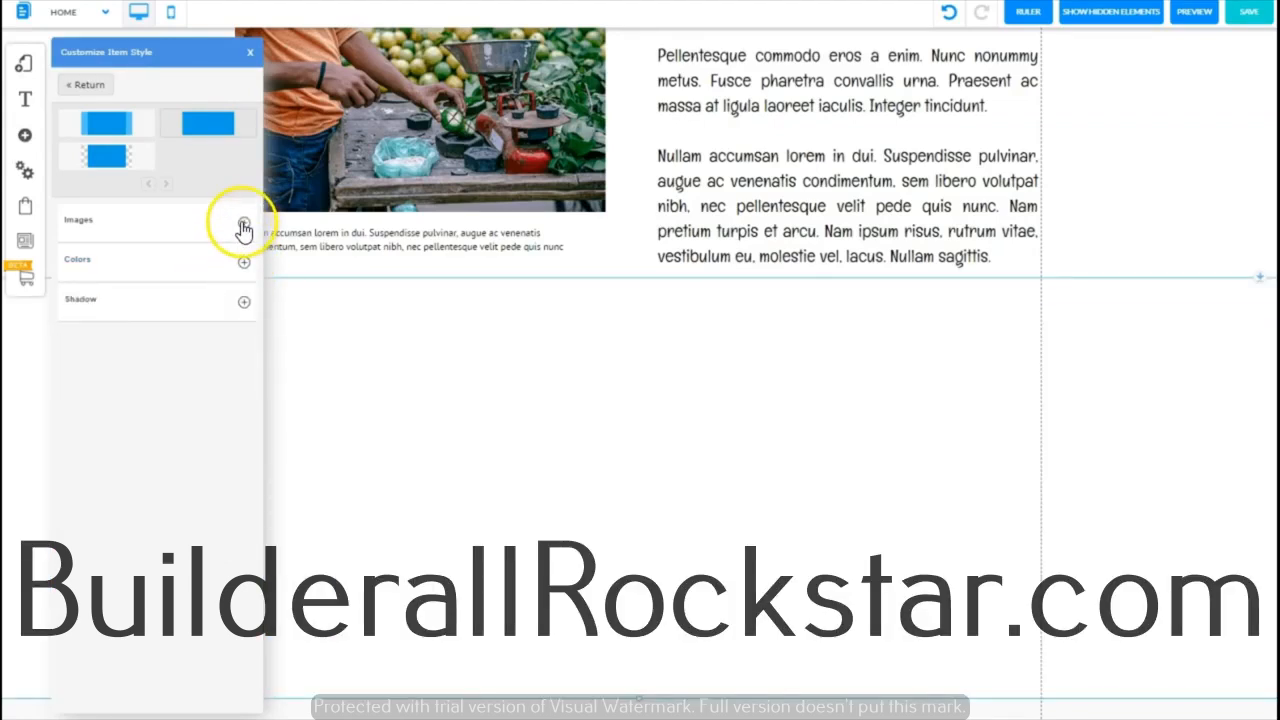
- Set the dark market-stall photo from the Fruit Shop folder as the banner's fluid background image and shorten the banner slightly
click(243, 224)
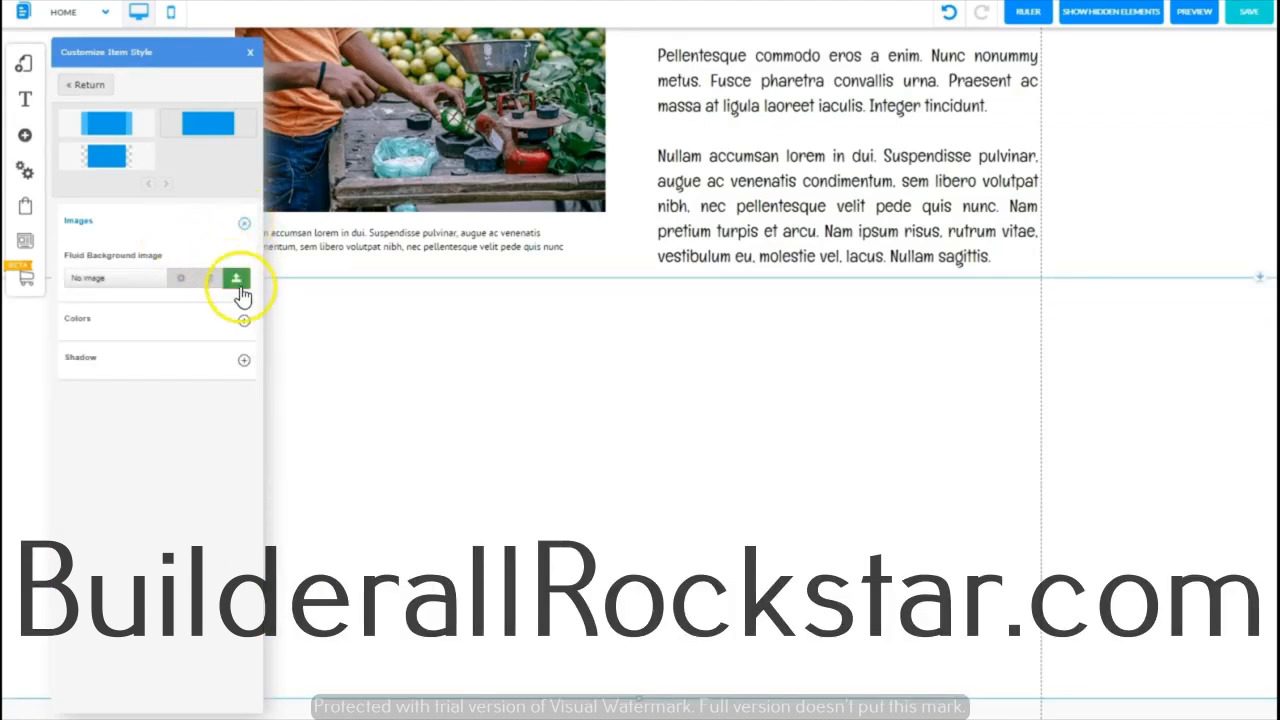
click(236, 279)
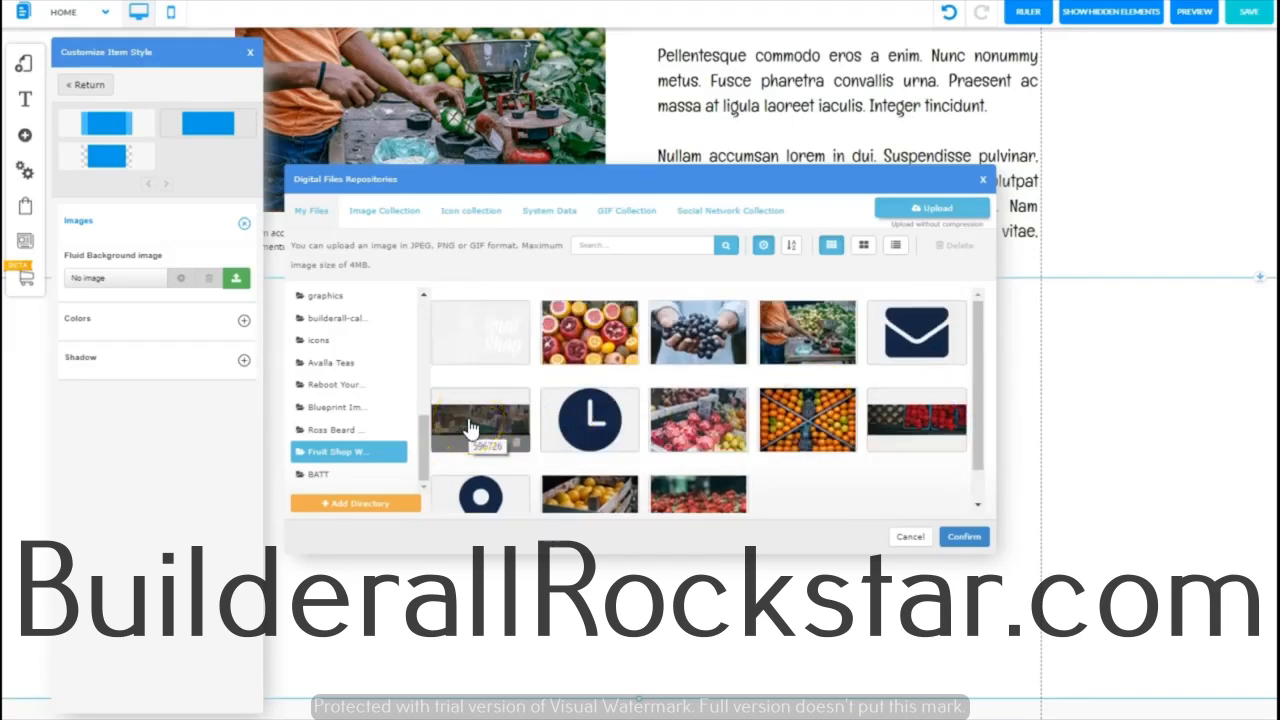
click(517, 398)
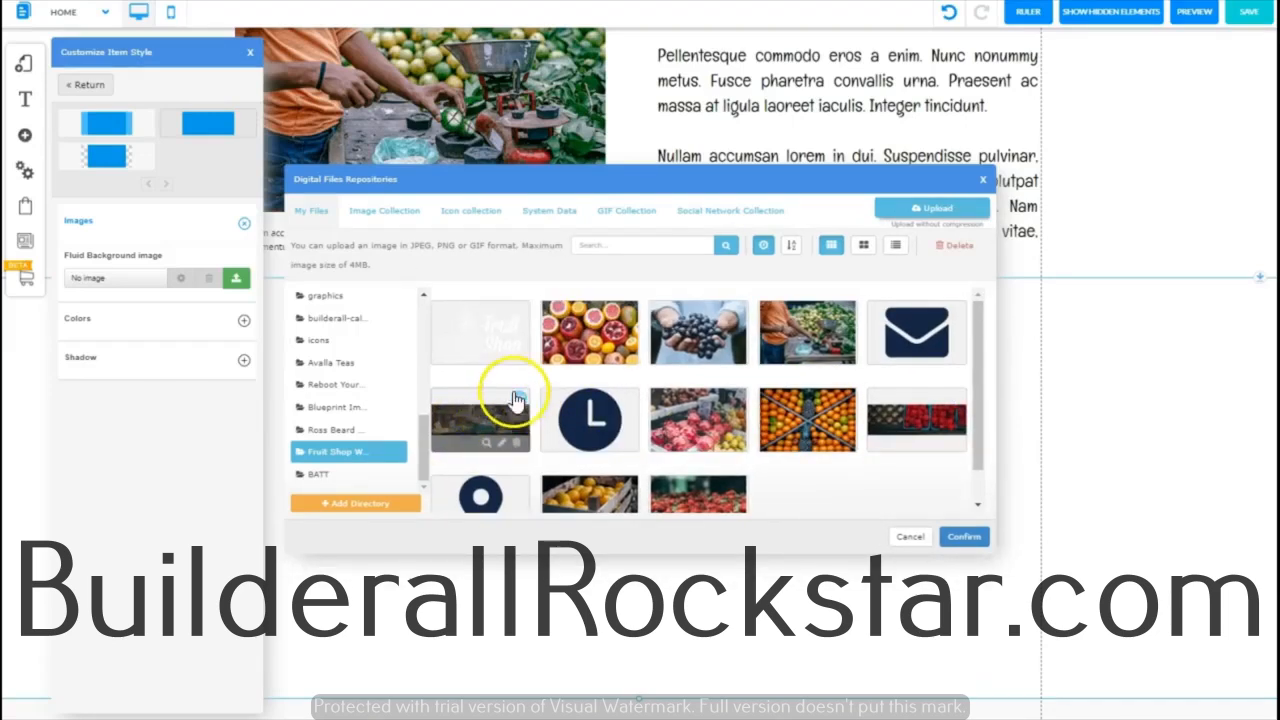
click(963, 538)
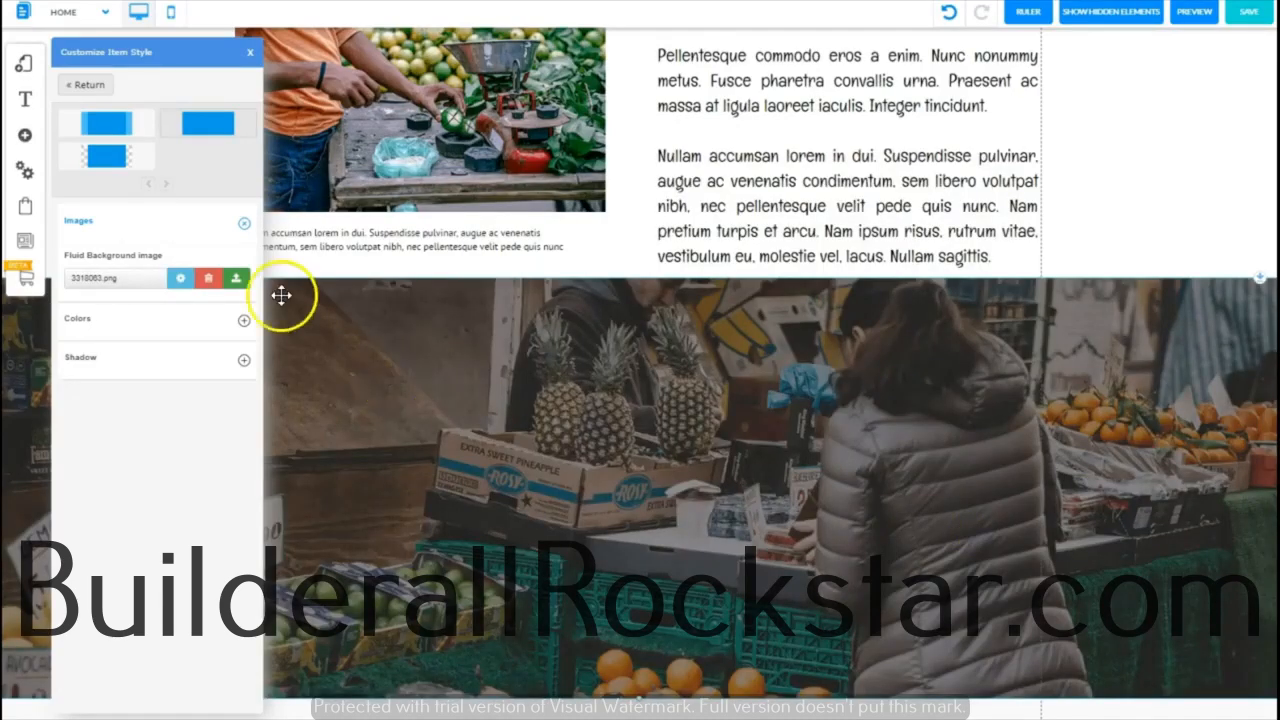
click(248, 56)
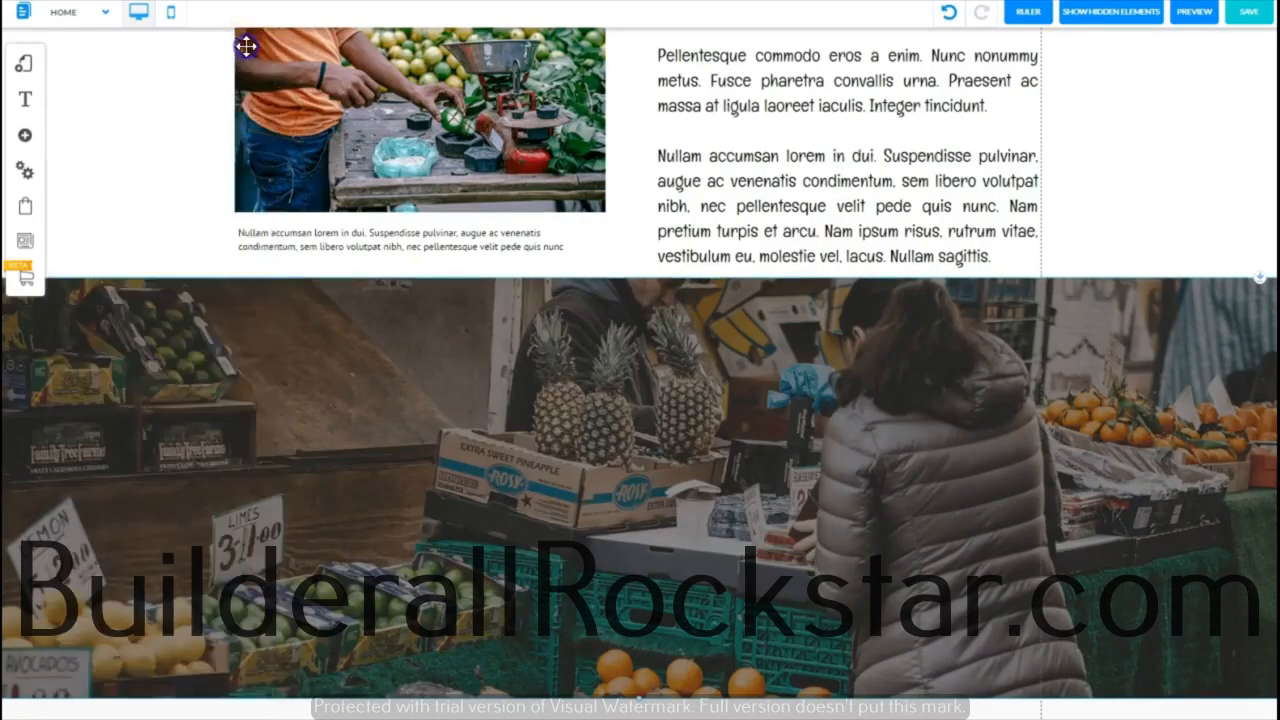
scroll(849, 209, down, 1)
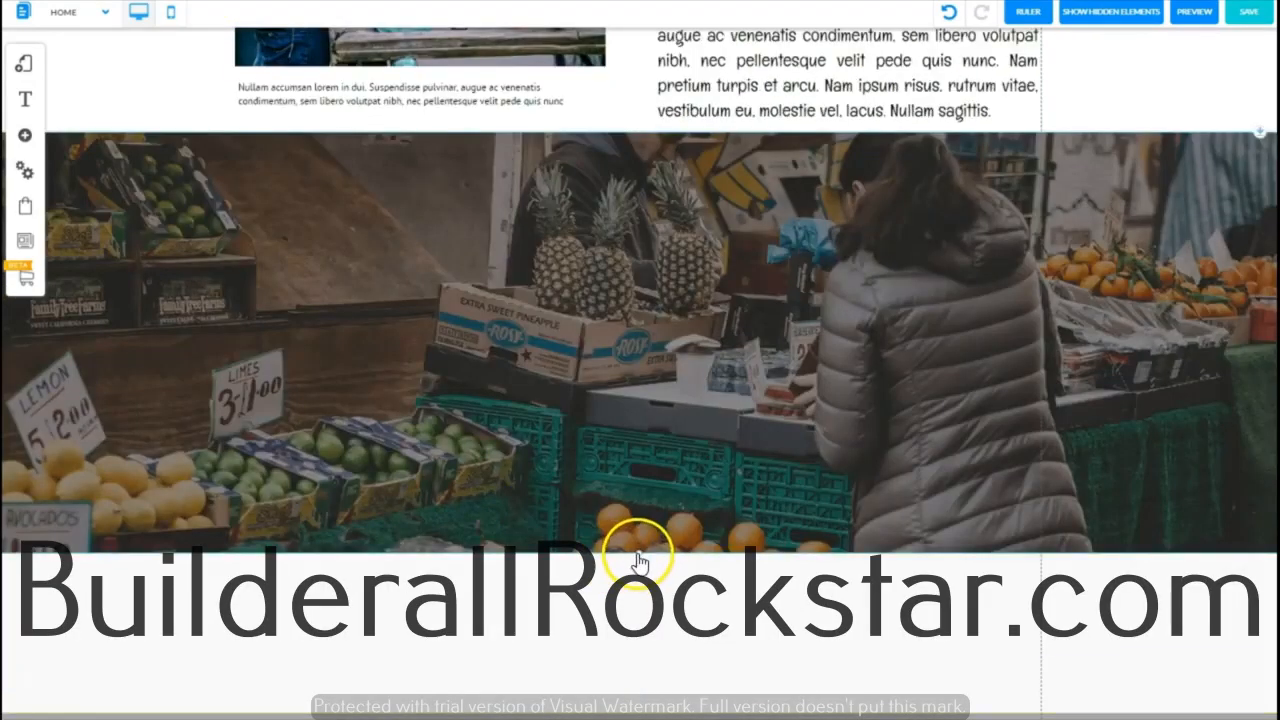
drag(635, 550, 603, 523)
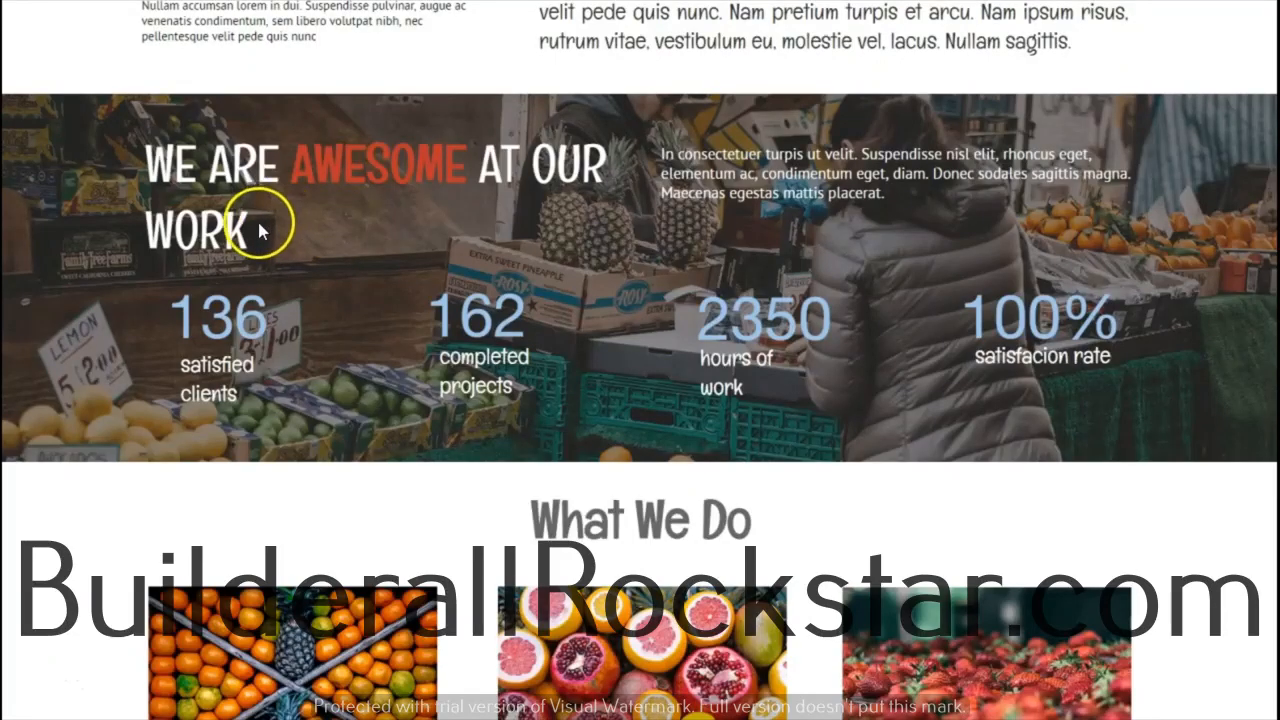
- Copy the heading "WE ARE AWESOME AT OUR WORK" from the reference page and add an H1 Title XL text element to the banner
drag(251, 221, 155, 160)
key(ctrl+c)
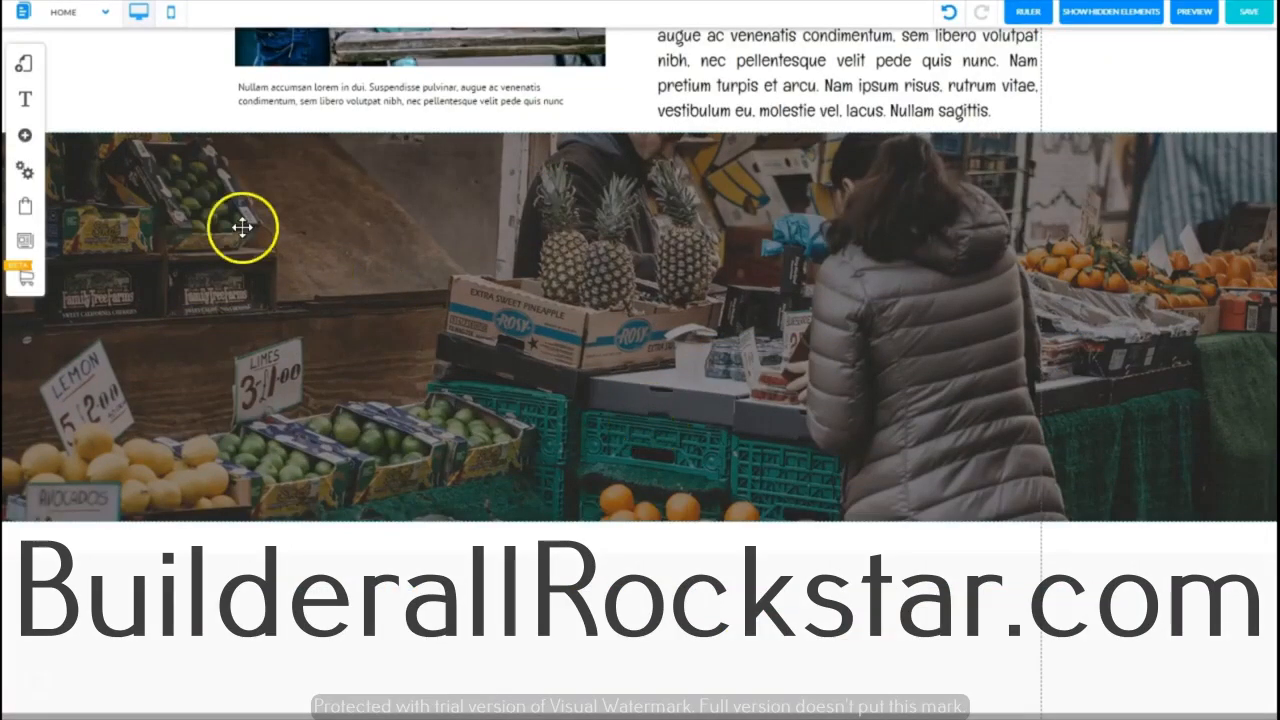
click(26, 137)
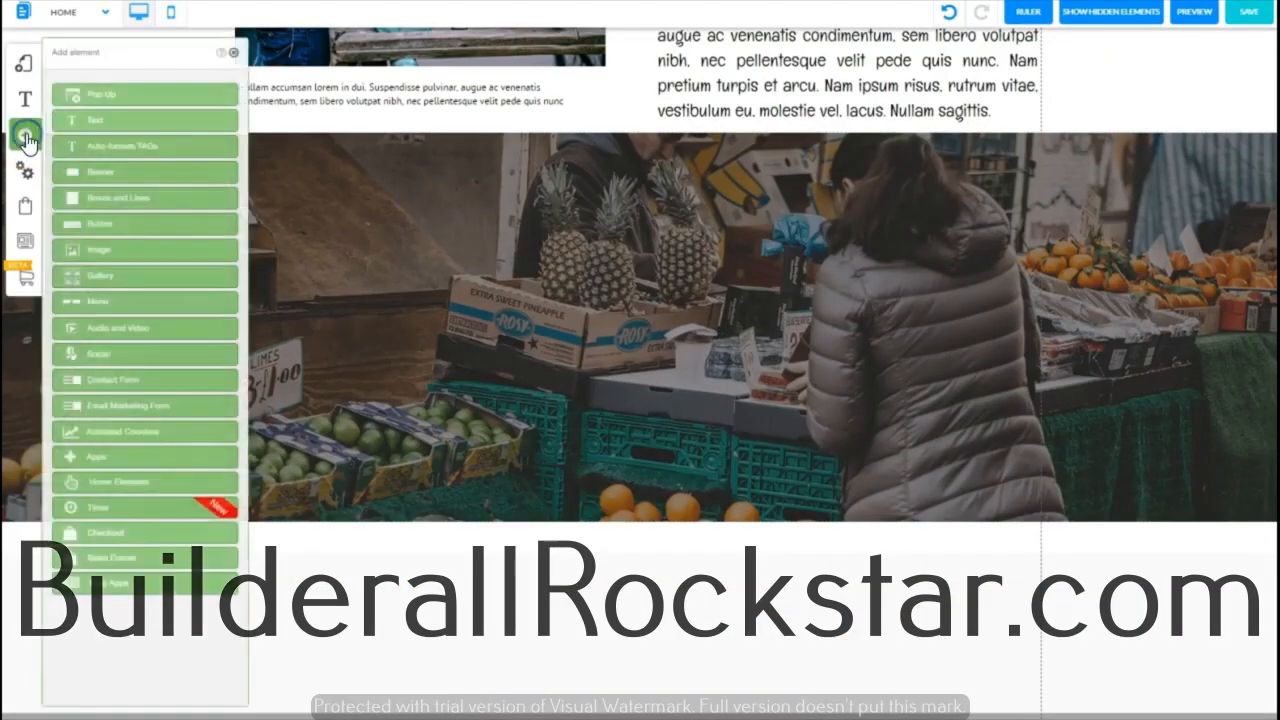
click(120, 124)
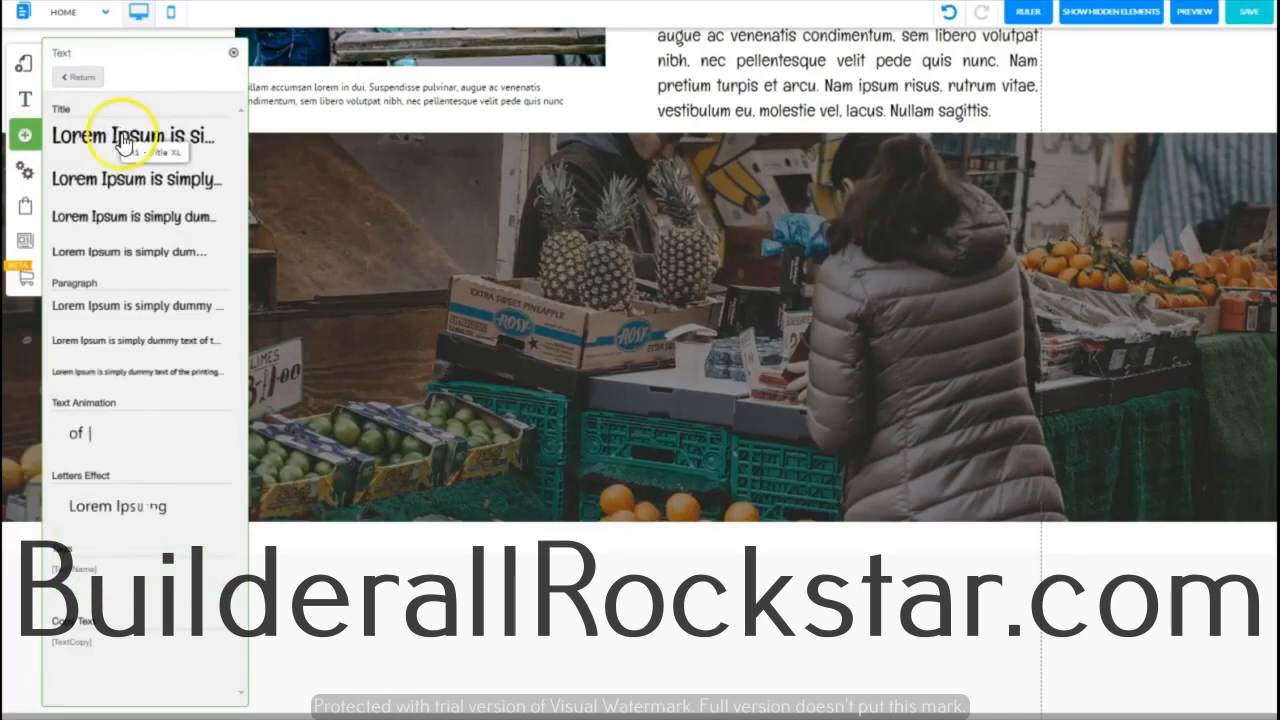
click(121, 138)
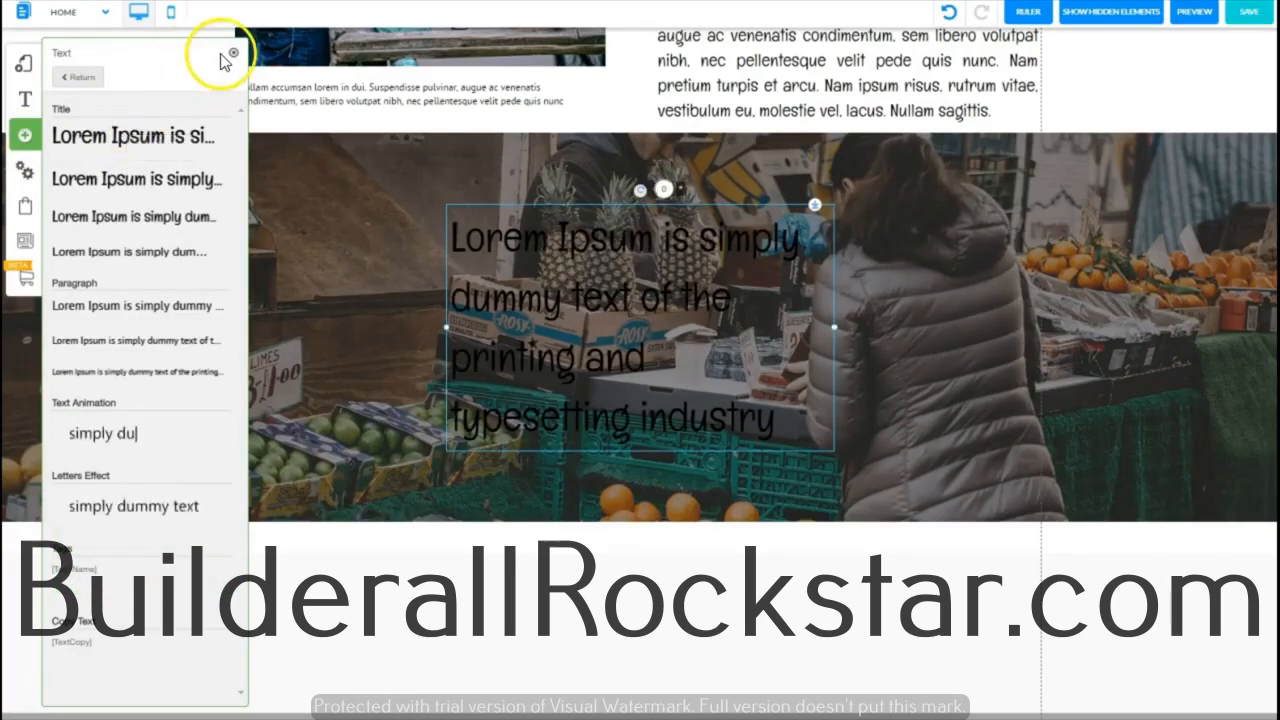
click(233, 53)
- Replace the title's placeholder text with the copied heading "WE ARE AWESOME AT OUR WORK"
double_click(582, 296)
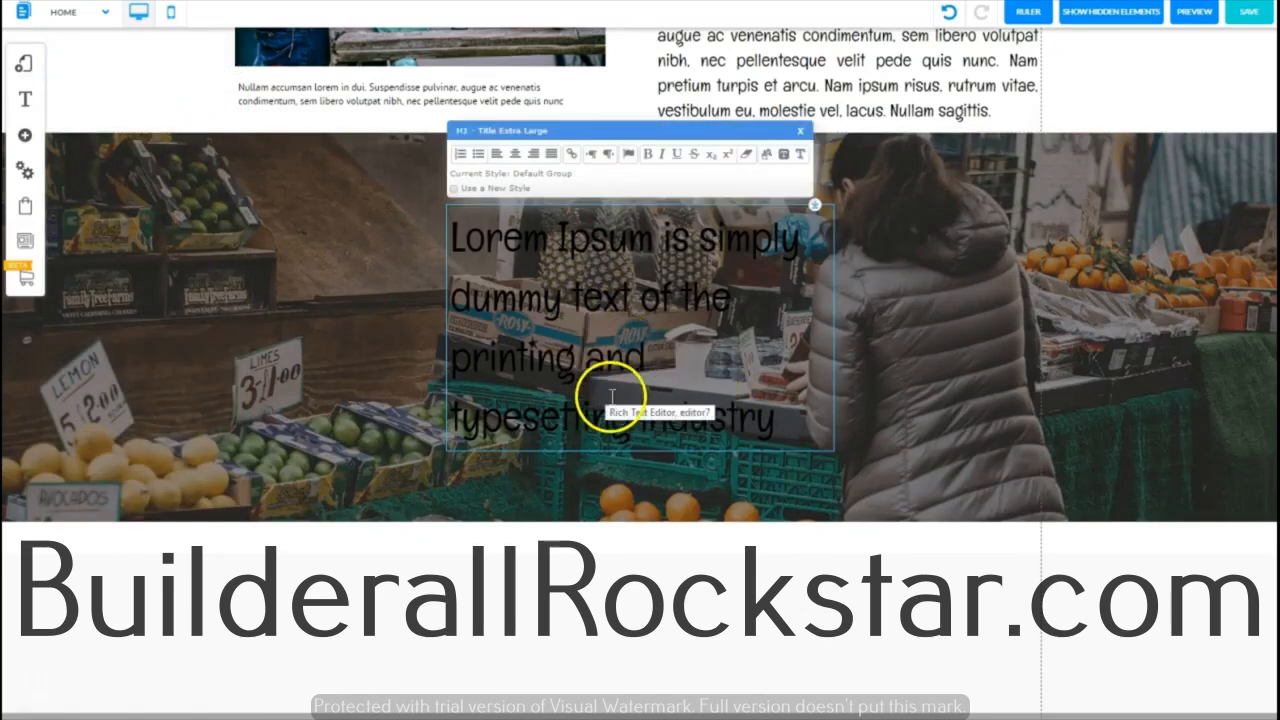
triple_click(590, 328)
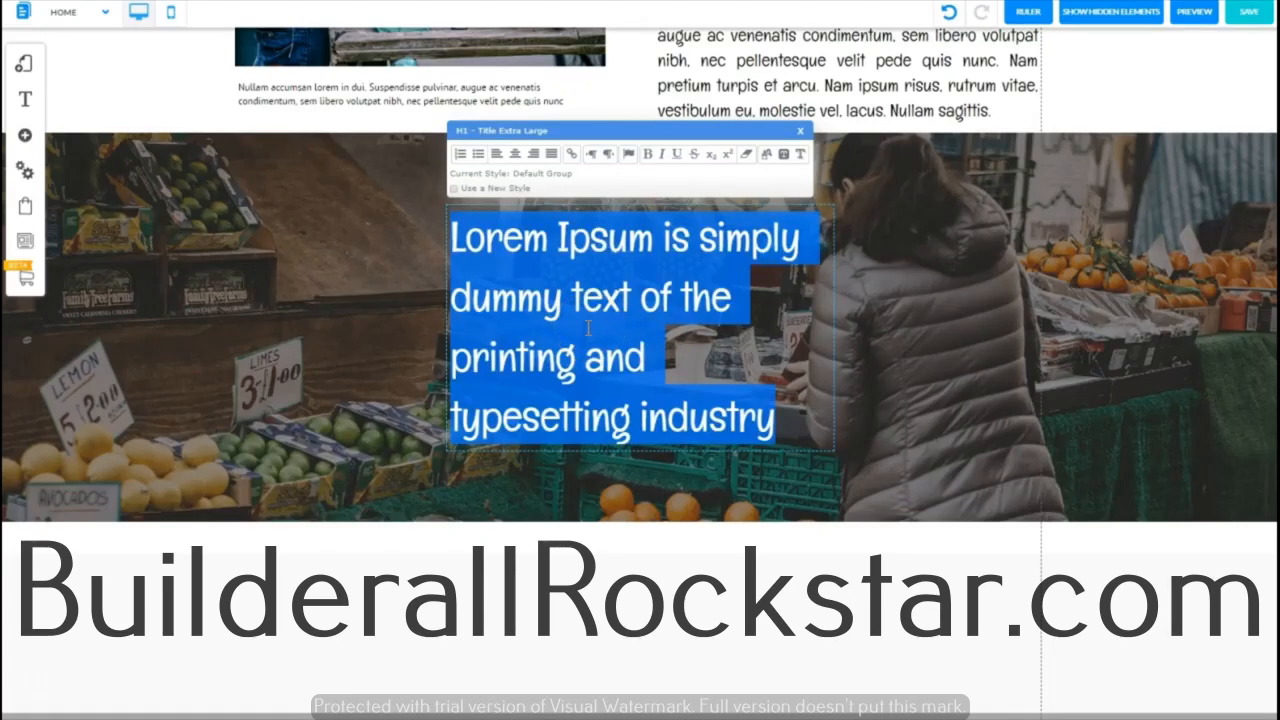
key(ctrl+v)
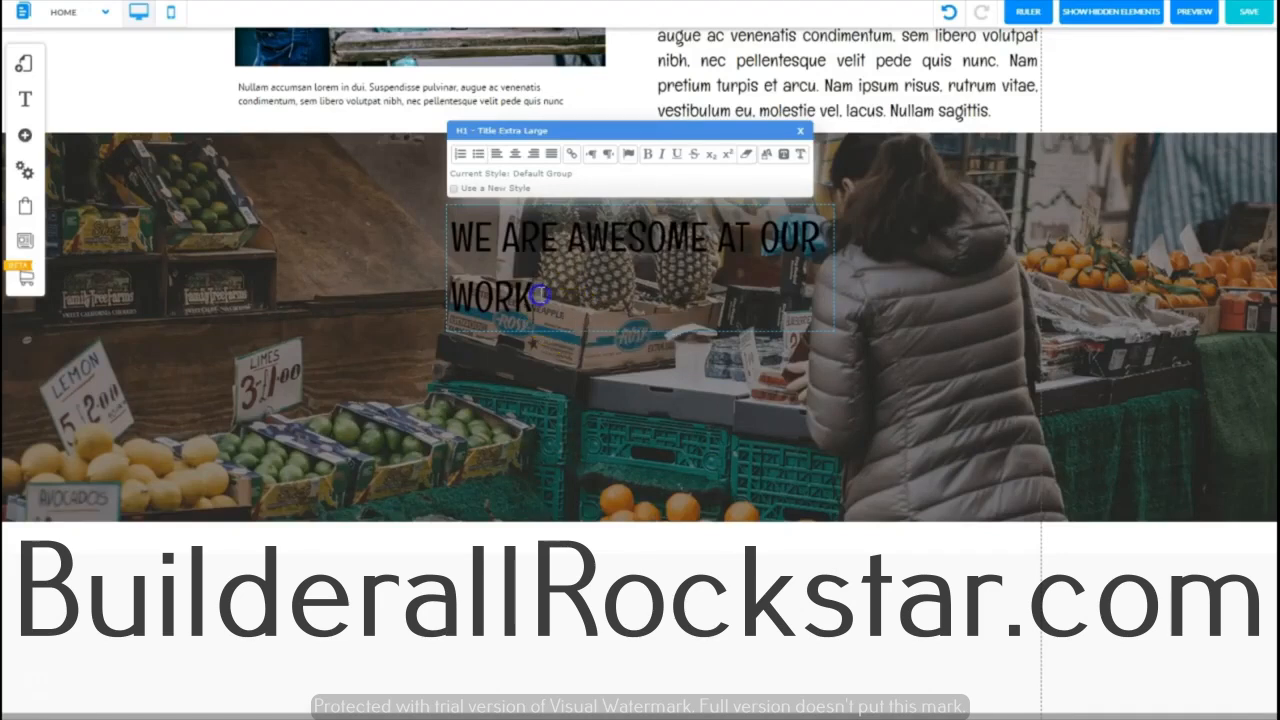
- Change the color of the whole banner heading to white
drag(536, 300, 455, 245)
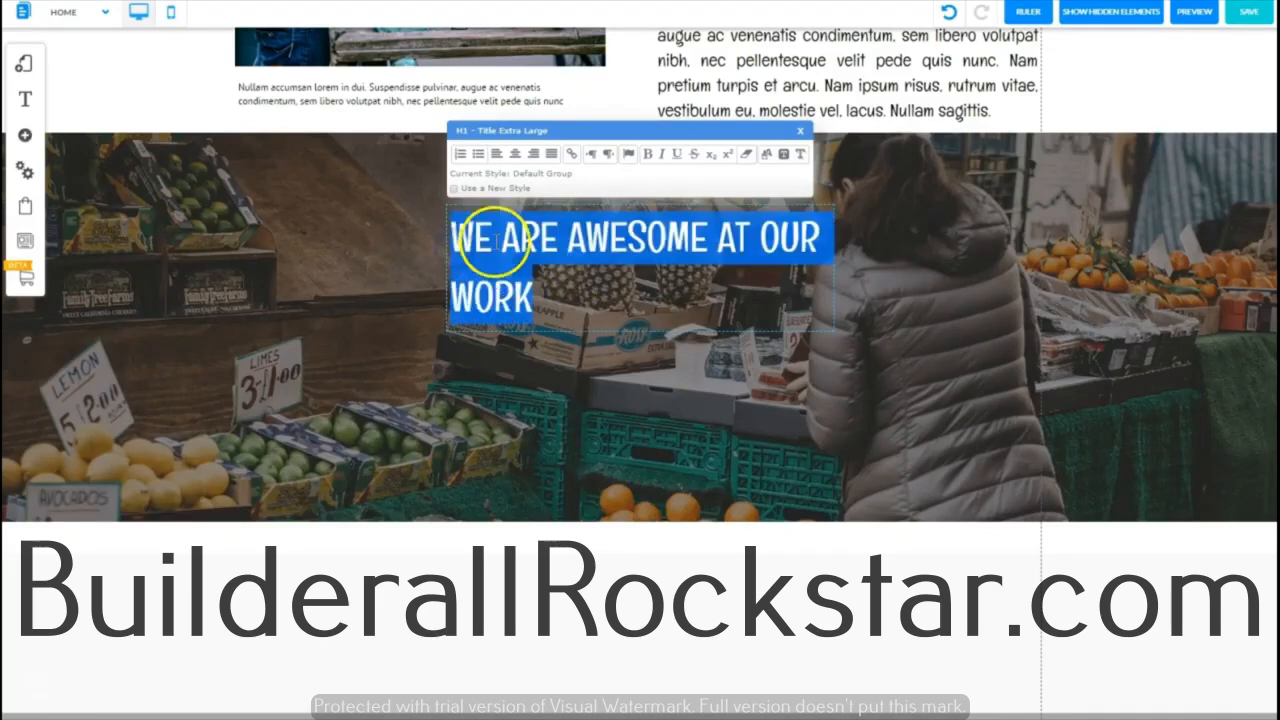
click(768, 160)
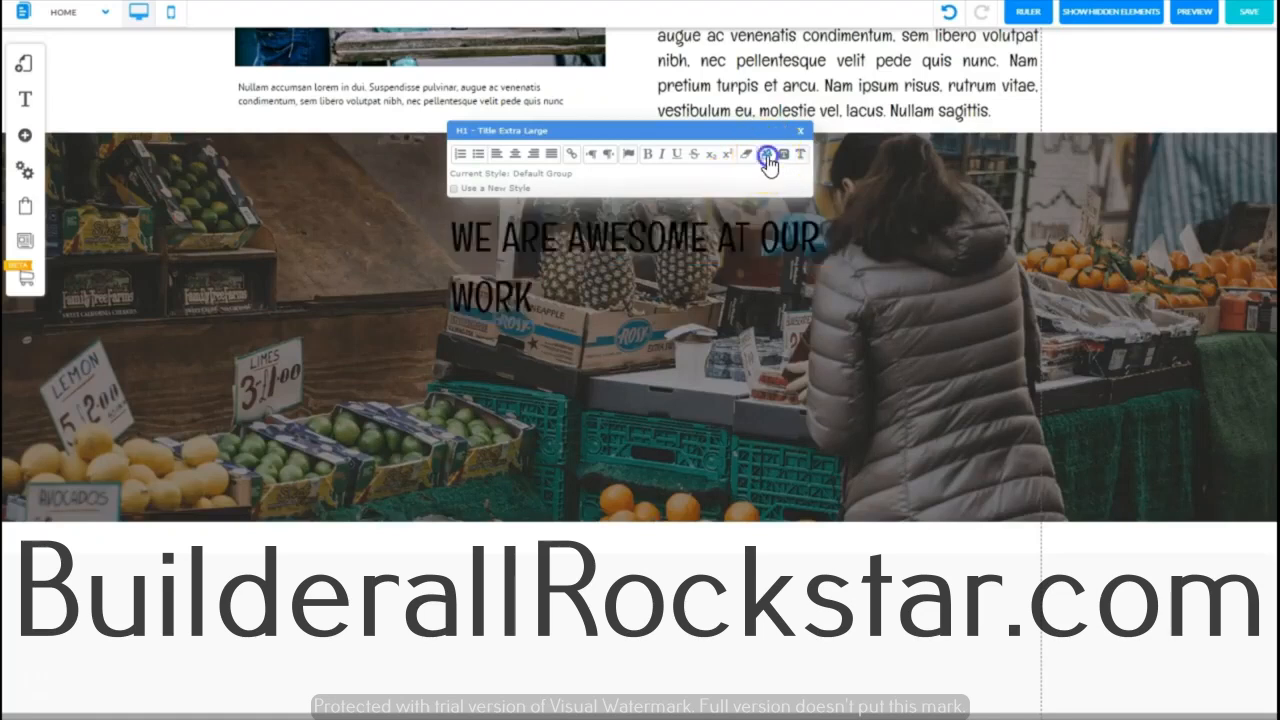
click(576, 82)
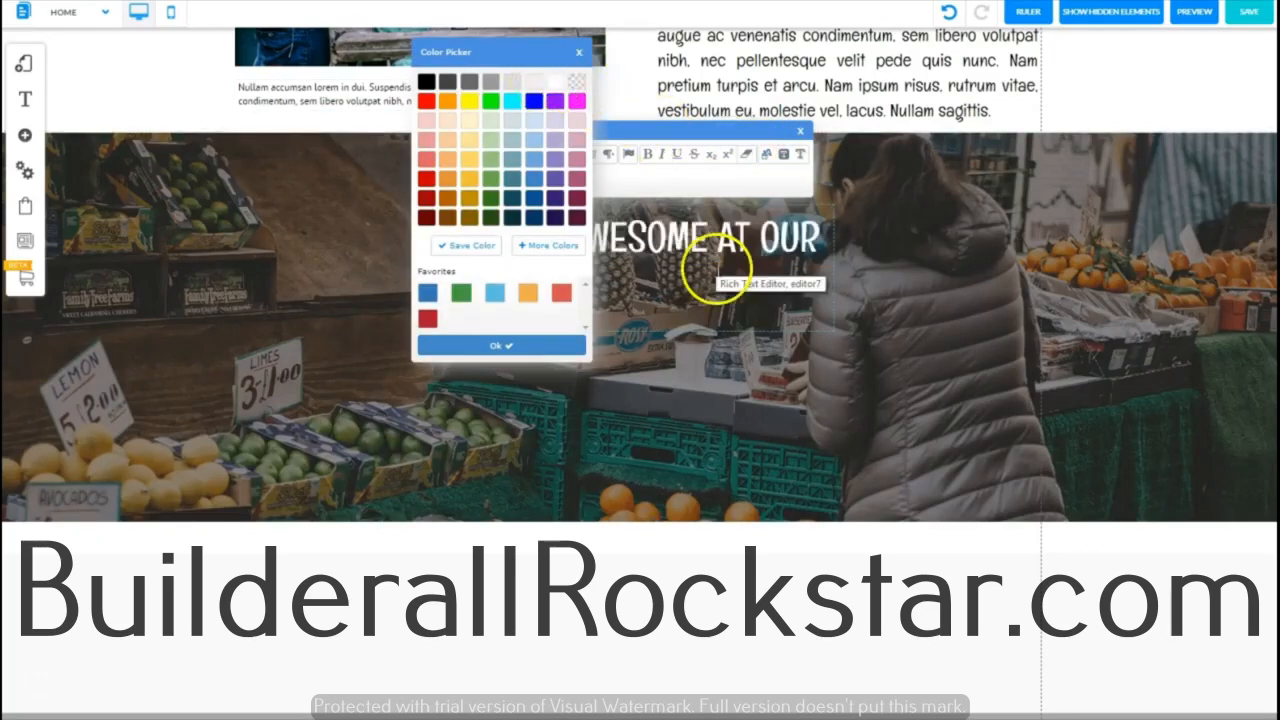
click(716, 269)
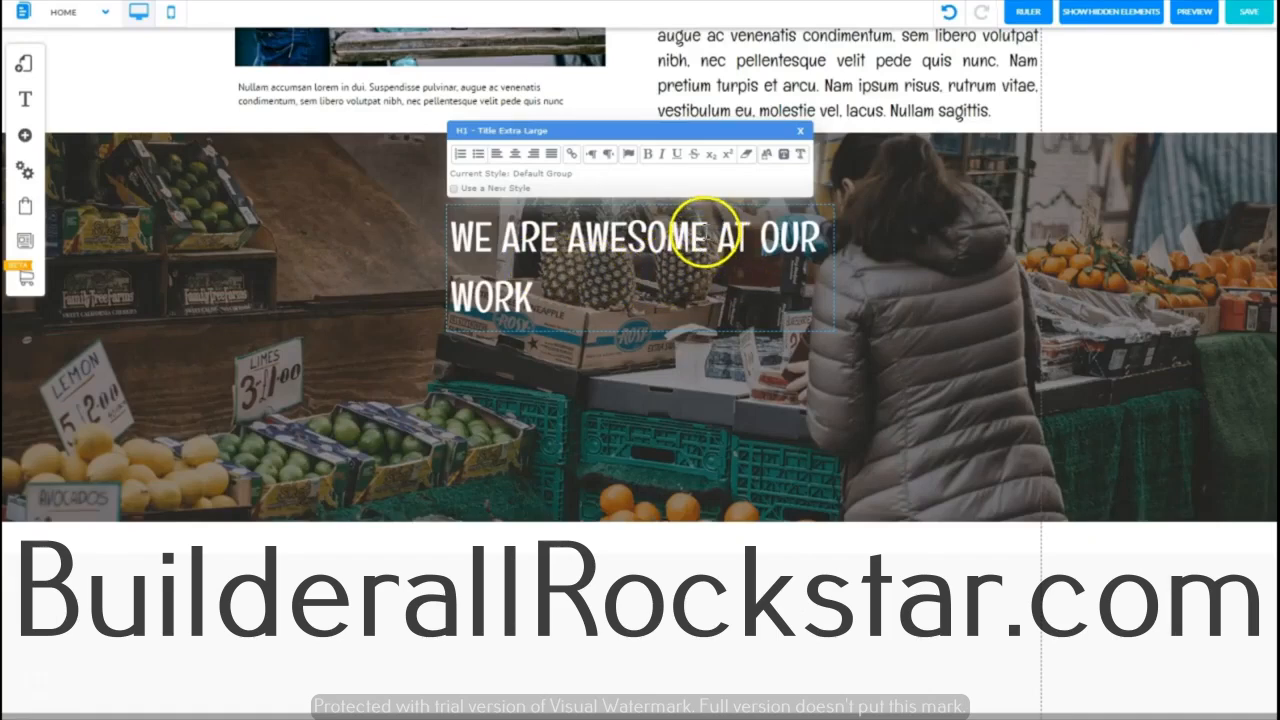
- Change the color of the word "AWESOME" in the banner heading to red
drag(708, 237, 568, 240)
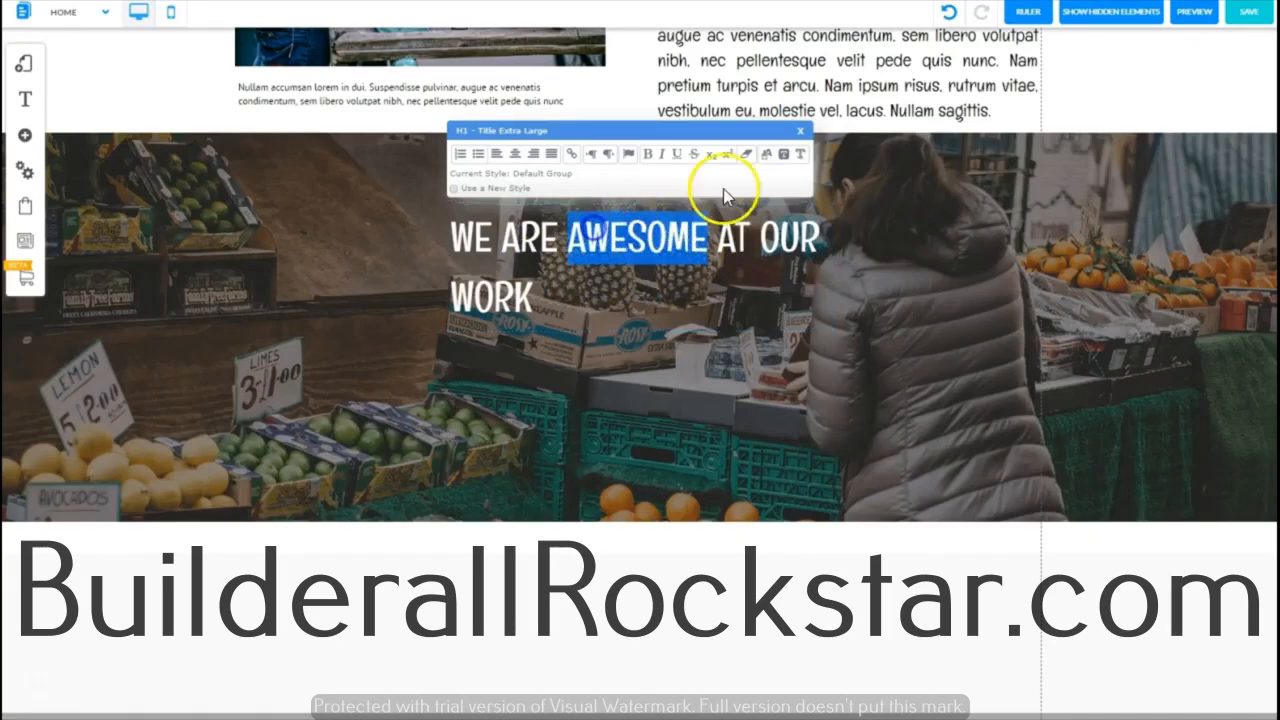
click(766, 155)
click(427, 103)
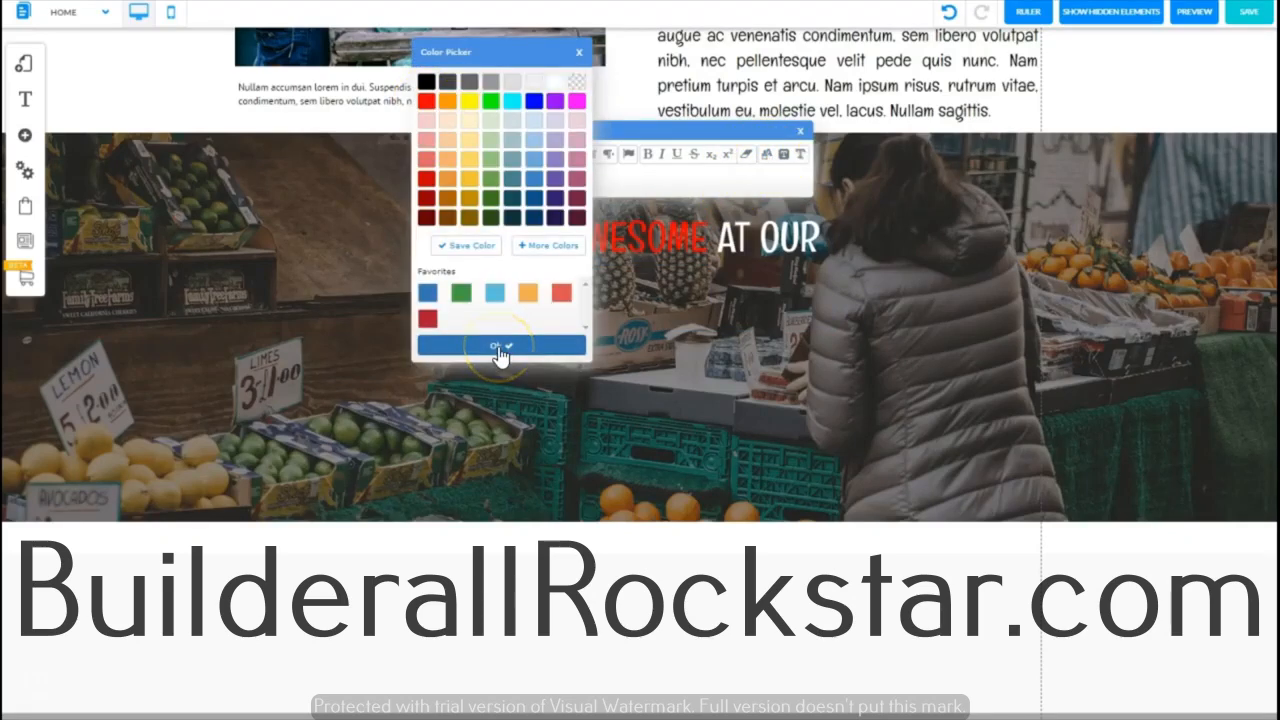
click(499, 348)
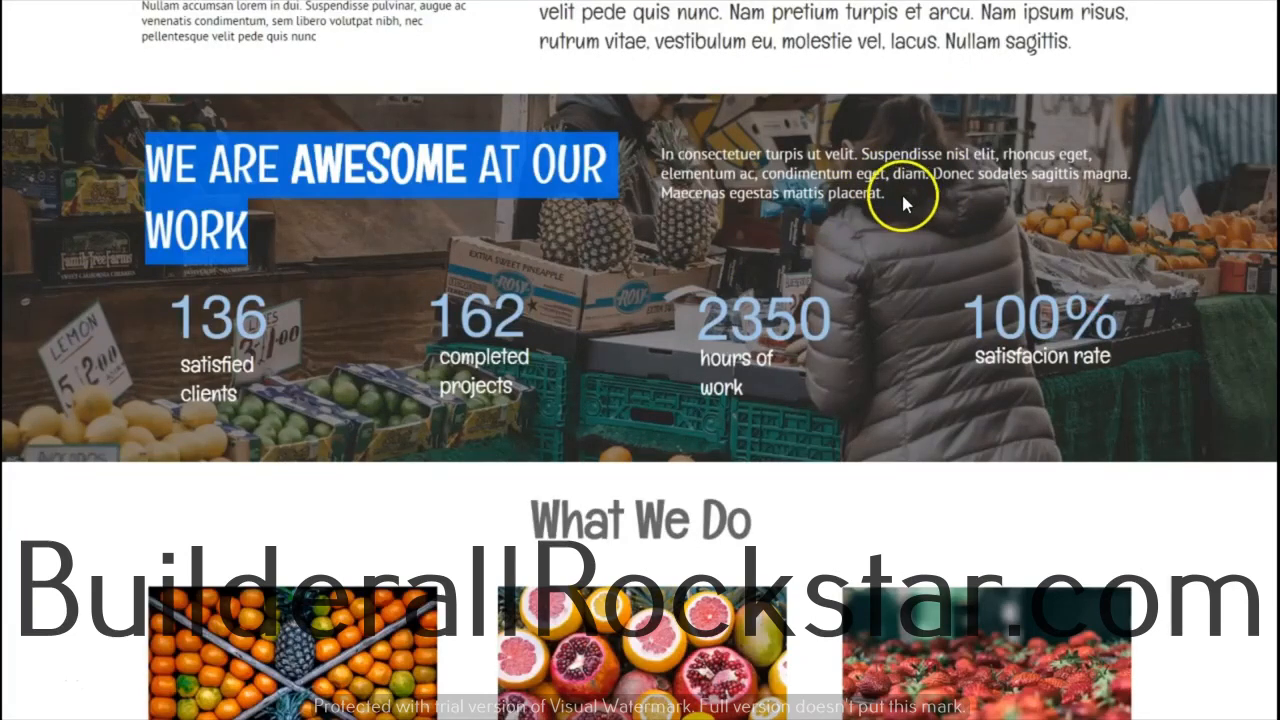
- Copy the "In consectetuer turpis ut velit" paragraph from the reference page's banner and add a large paragraph text element
click(902, 198)
drag(895, 198, 663, 160)
key(ctrl+c)
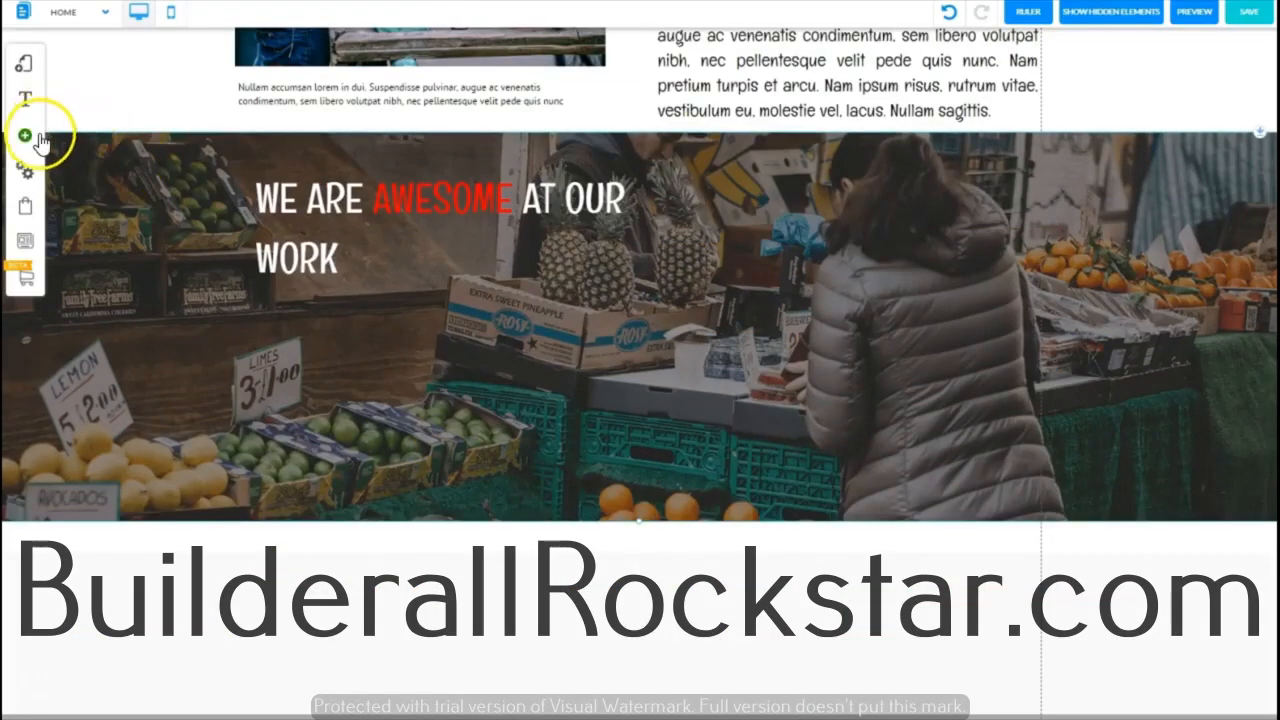
click(27, 137)
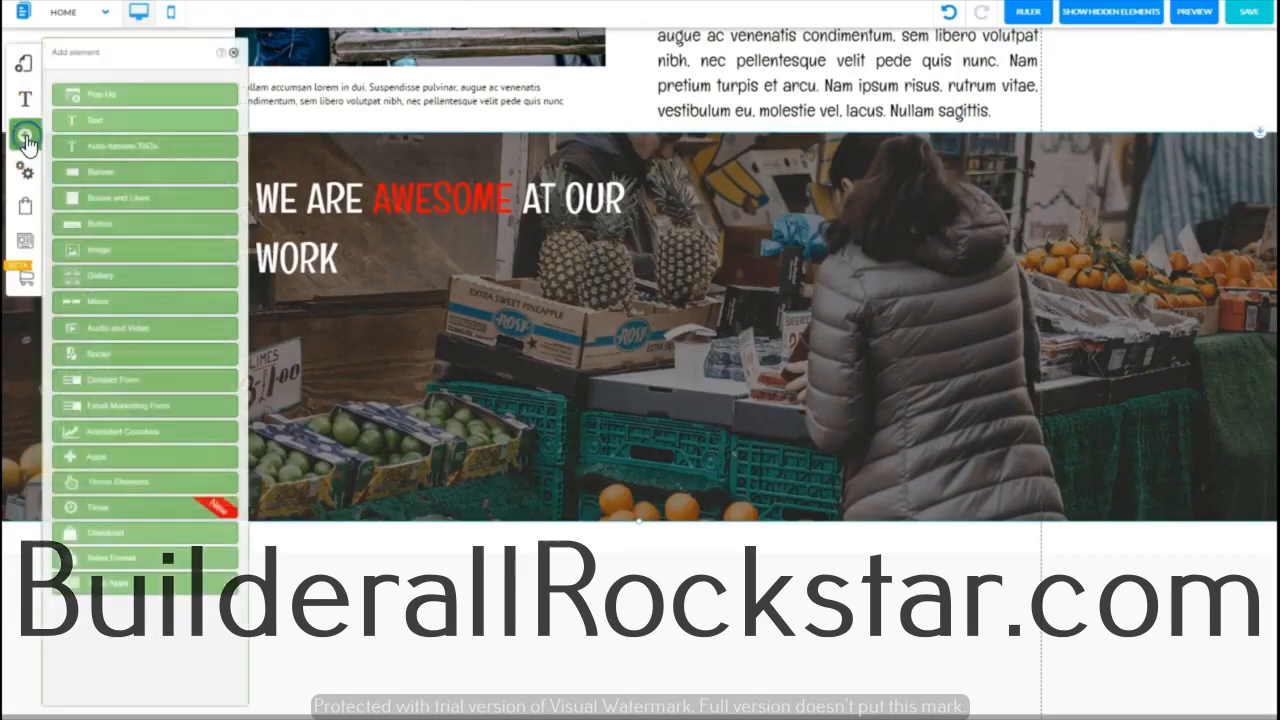
click(78, 125)
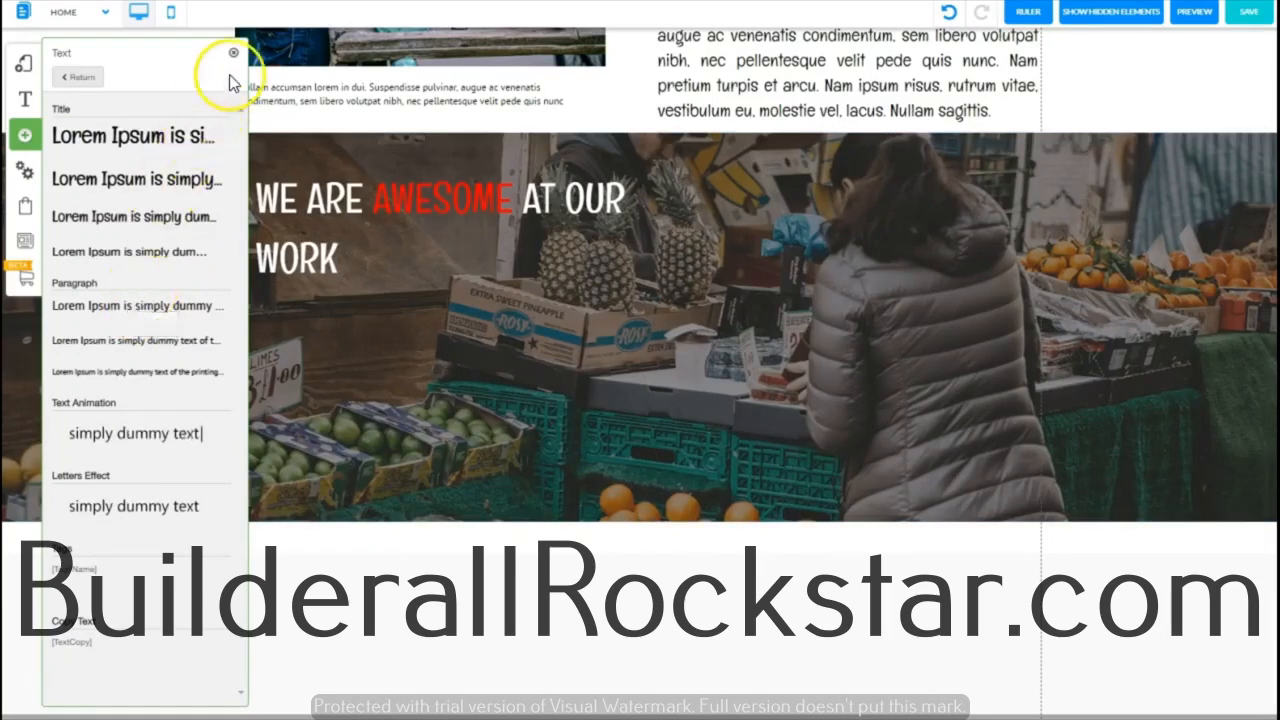
click(233, 52)
click(346, 258)
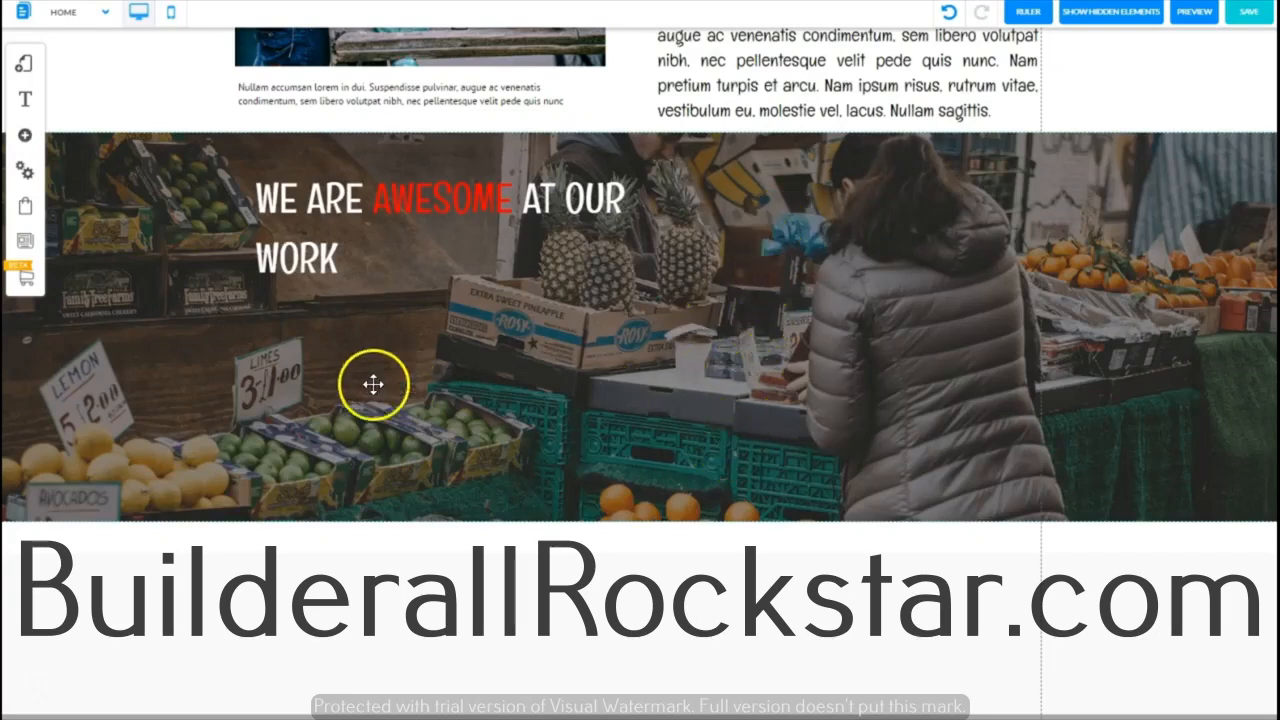
- Move the banner with its heading down to uncover the new paragraph element behind it
click(1133, 173)
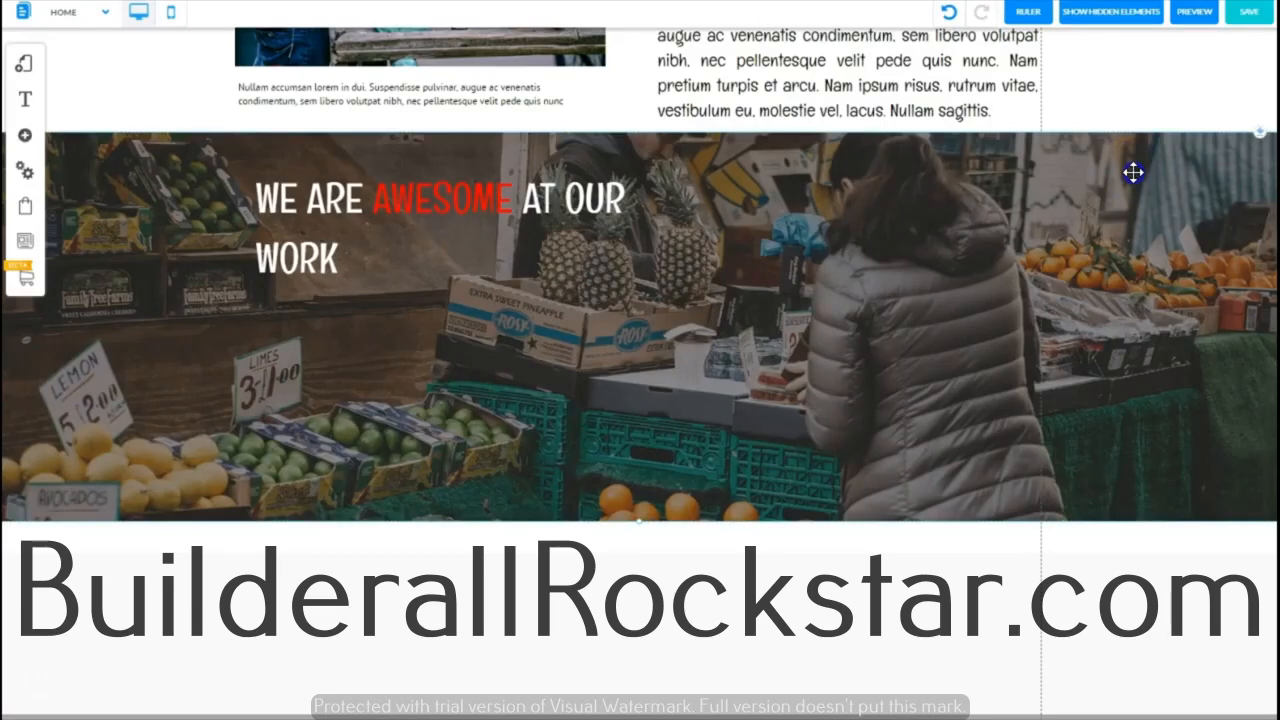
drag(1133, 173, 1151, 400)
click(723, 340)
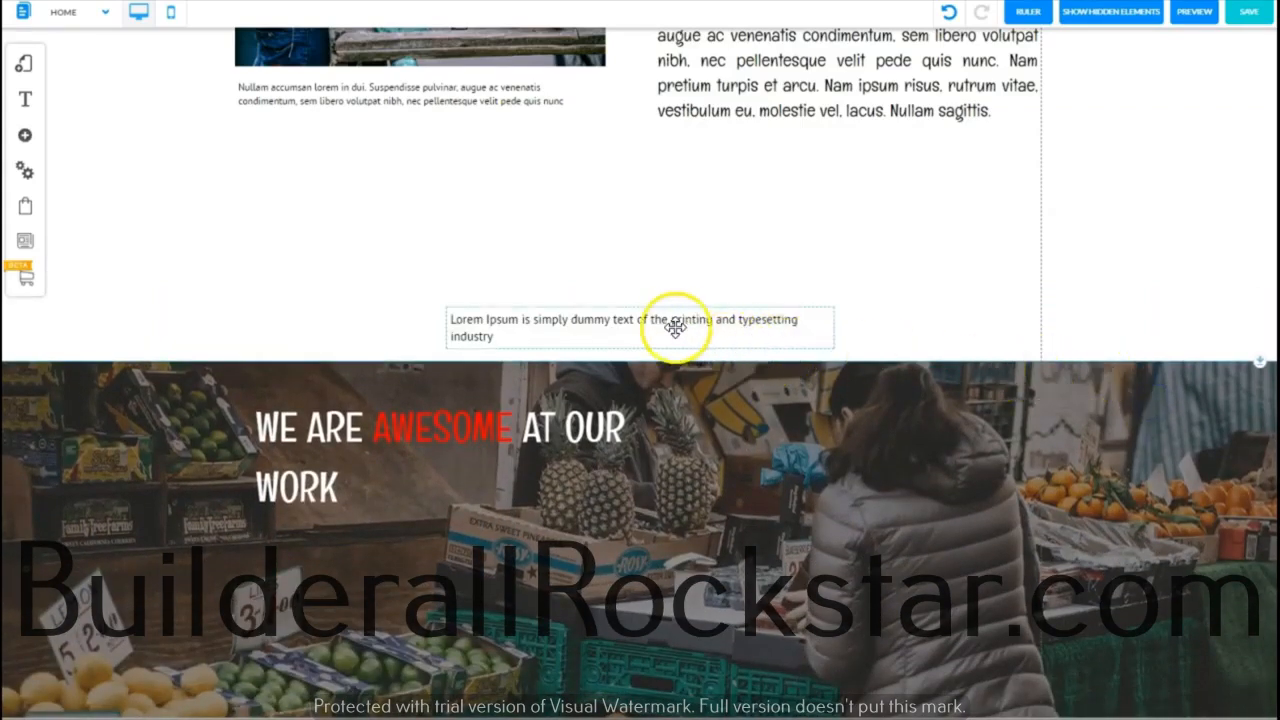
- Replace the new paragraph's placeholder text with the copied "In consectetuer turpis ut velit" paragraph
click(676, 327)
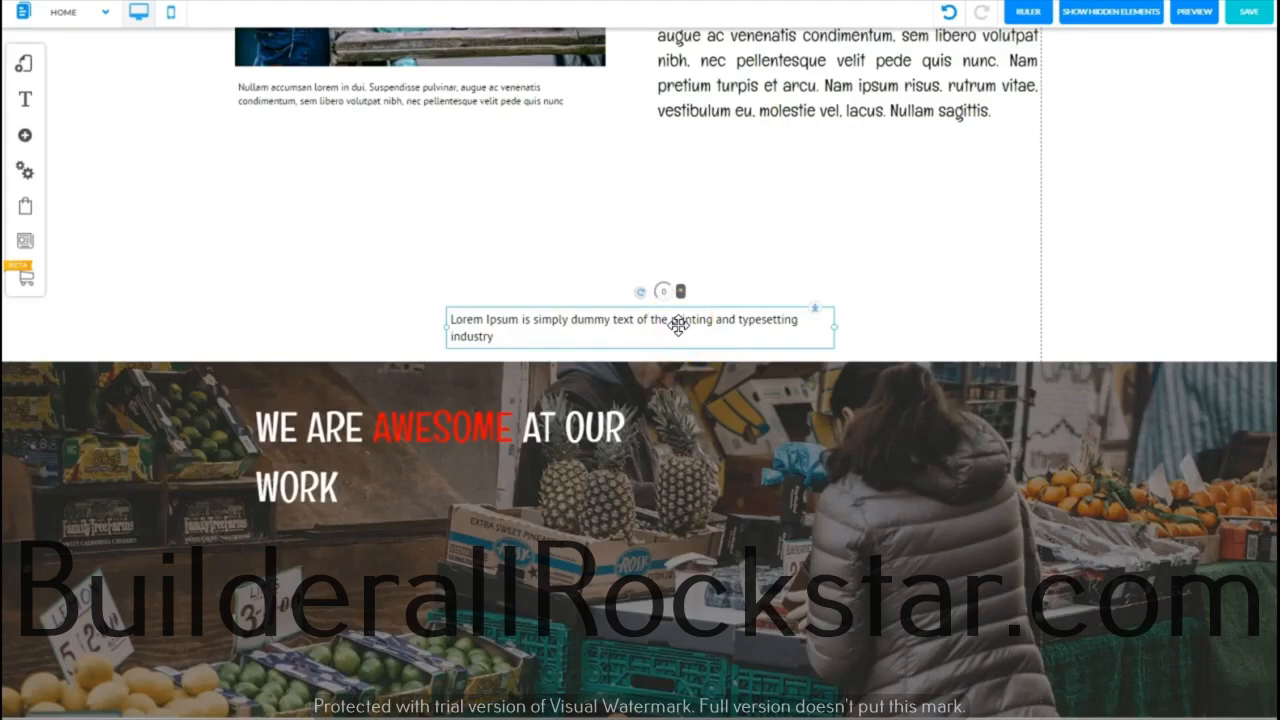
double_click(556, 321)
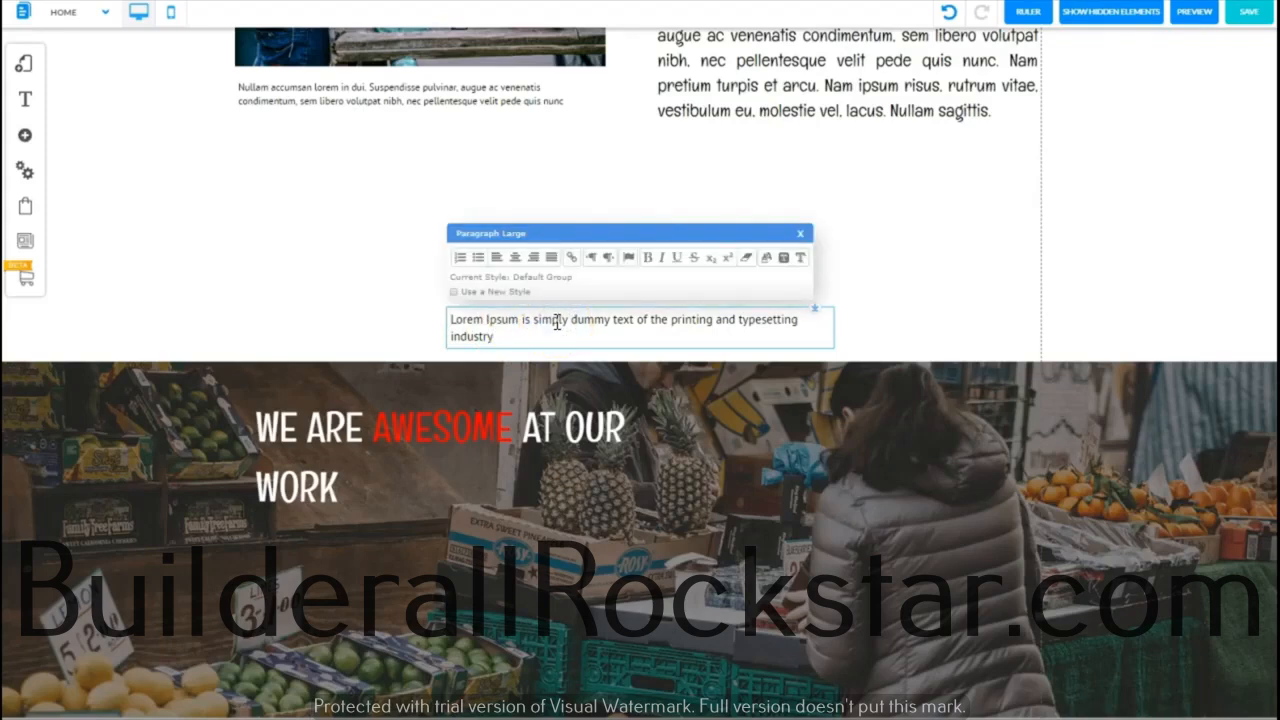
triple_click(556, 321)
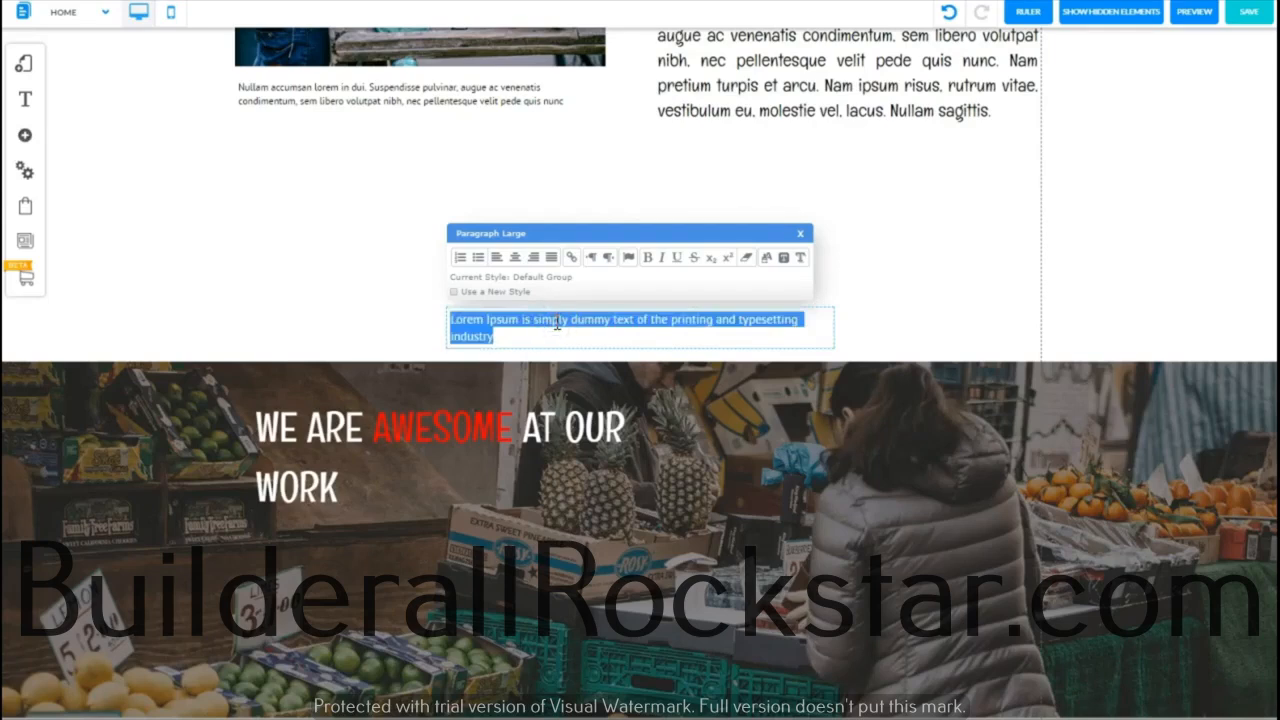
key(ctrl+v)
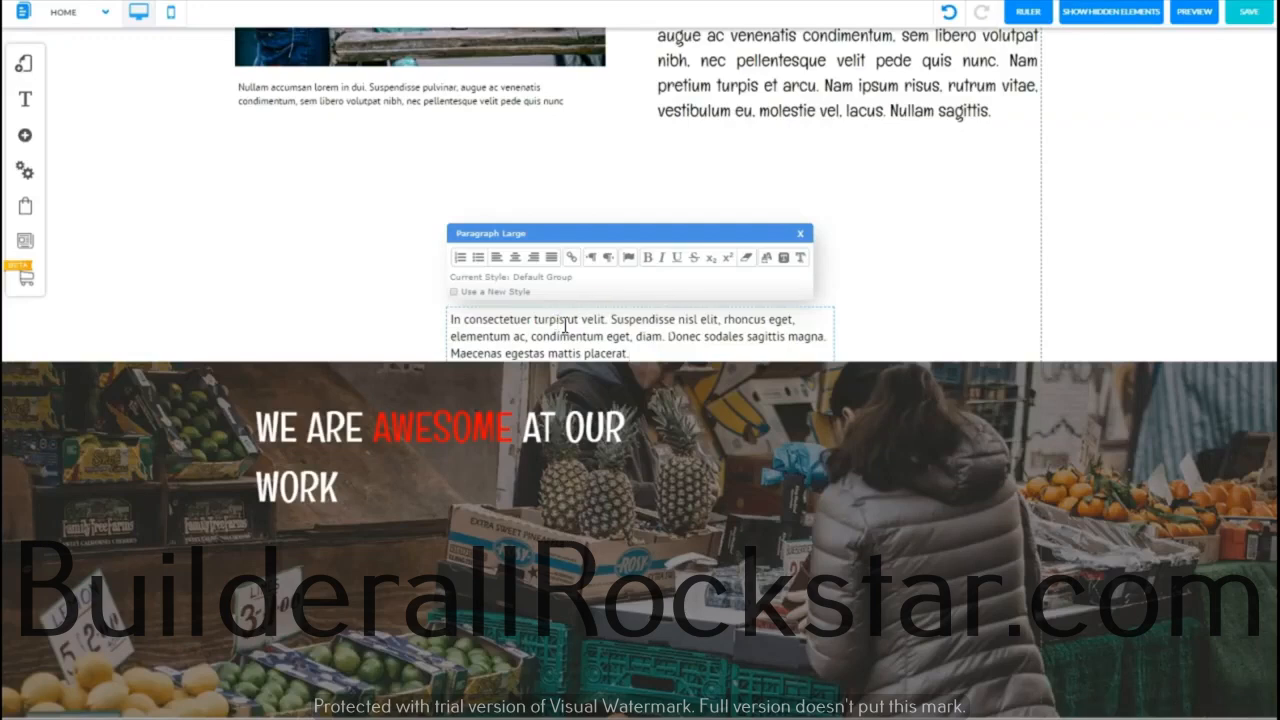
- Change the color of the entire pasted paragraph to white
drag(630, 354, 449, 323)
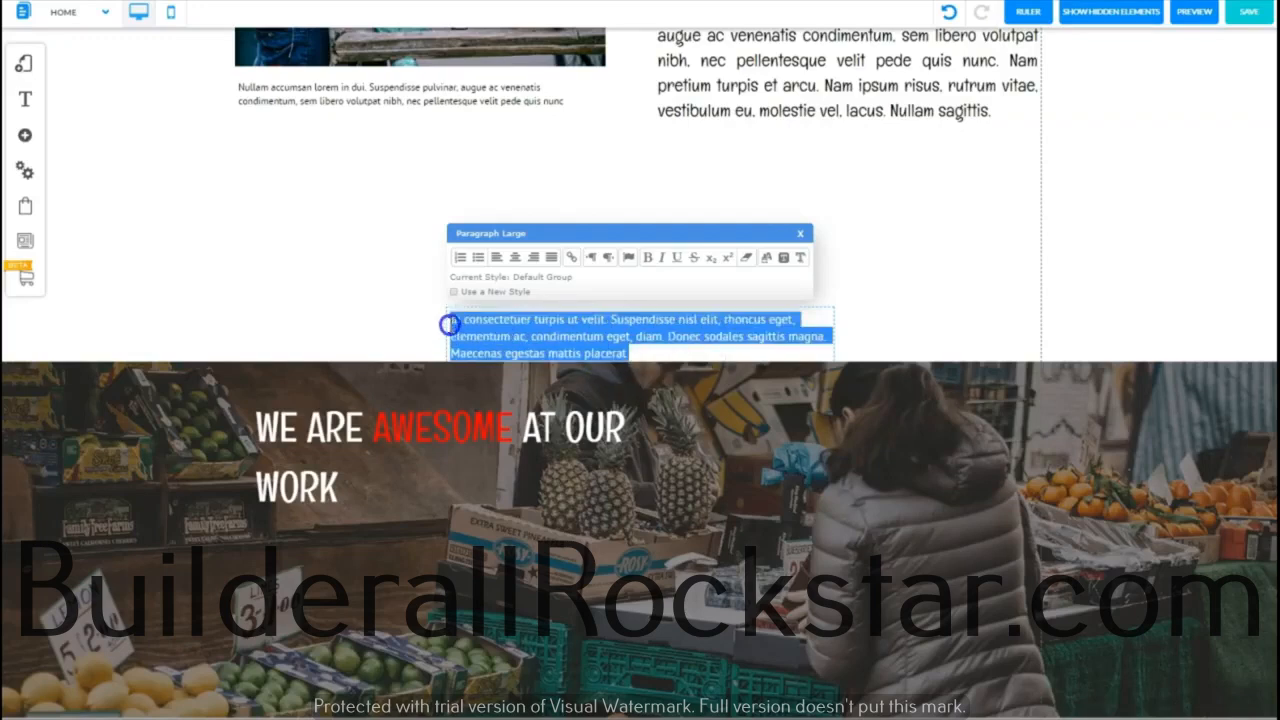
click(767, 259)
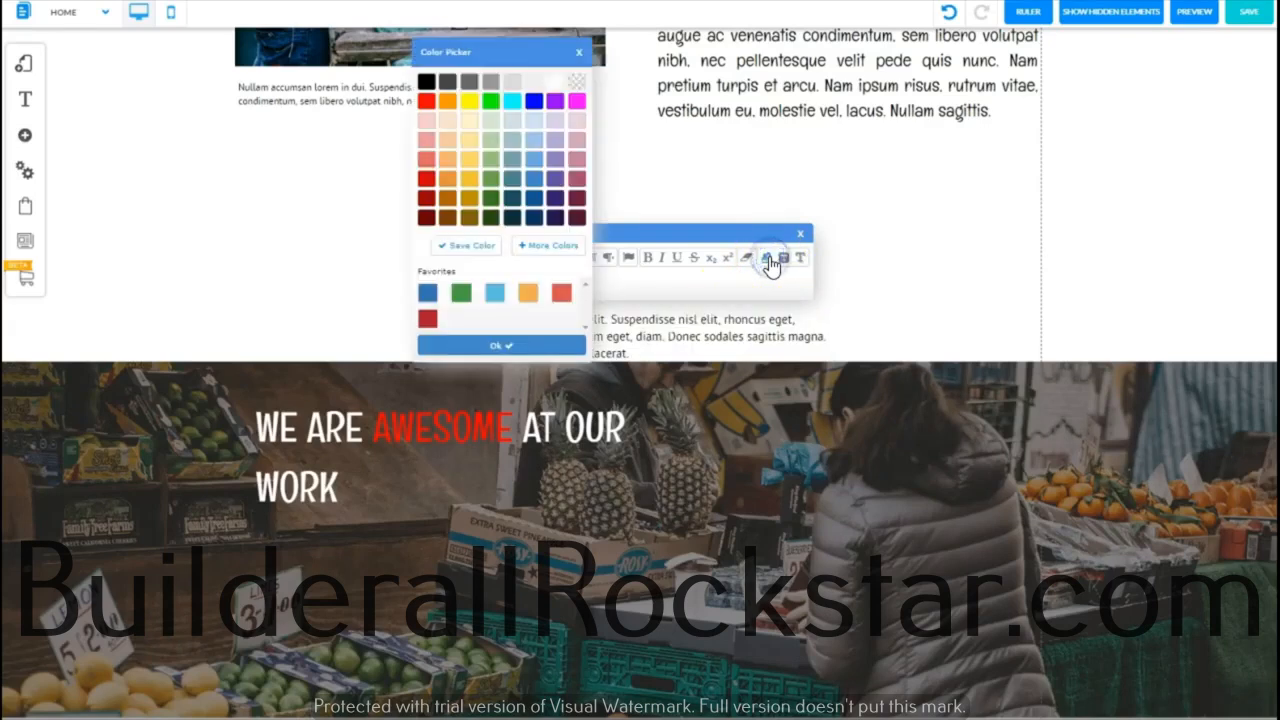
click(501, 345)
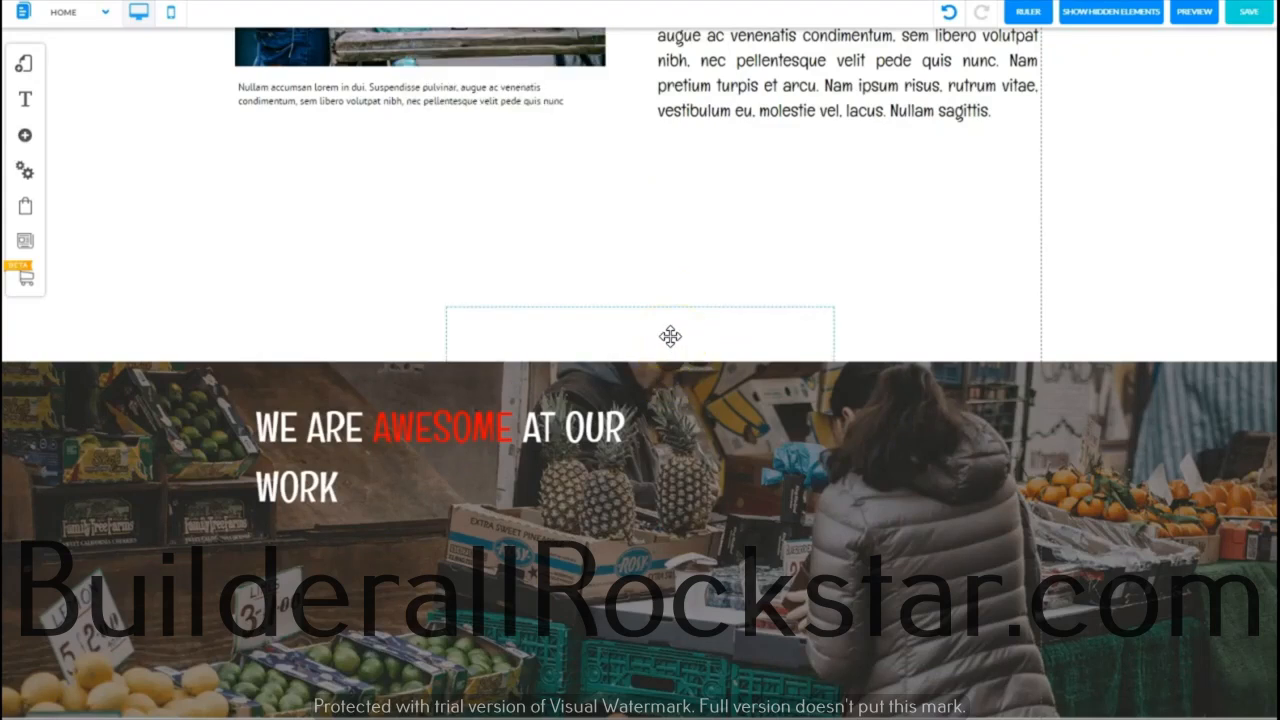
- Place the white paragraph in the banner to the right of the heading and move the banner back up under the previous section
drag(670, 336, 870, 435)
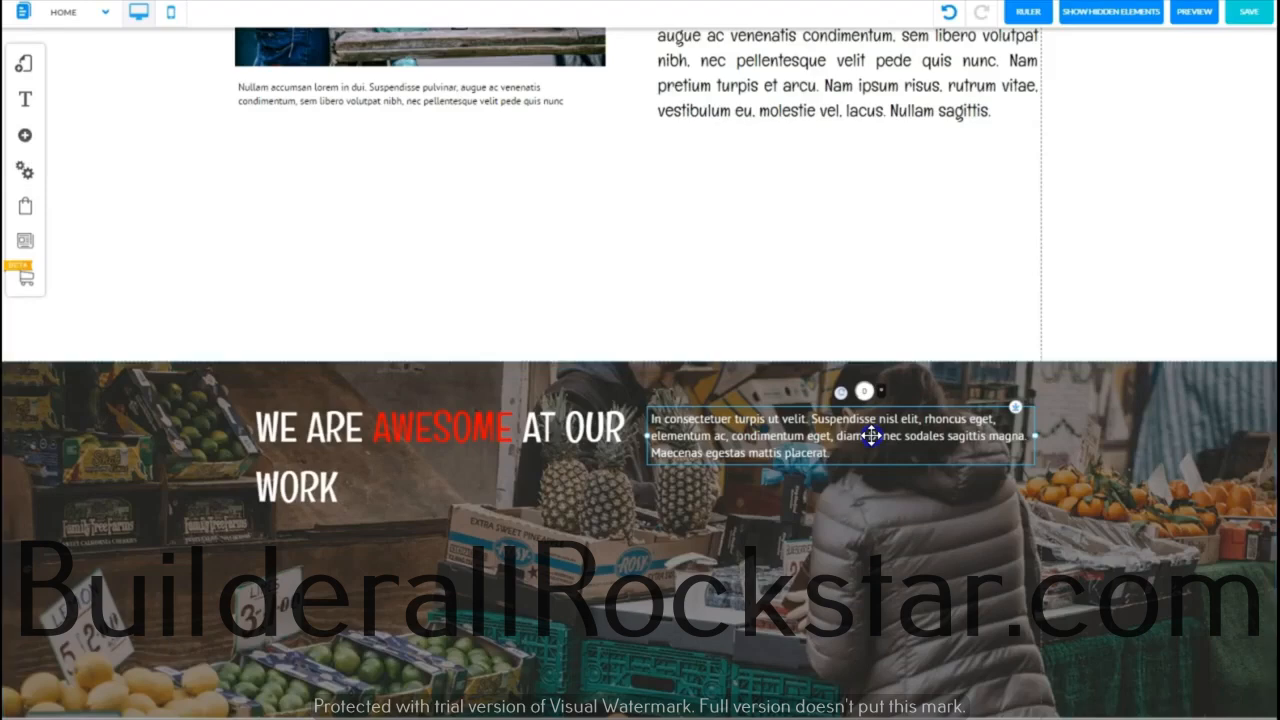
drag(1237, 383, 1183, 209)
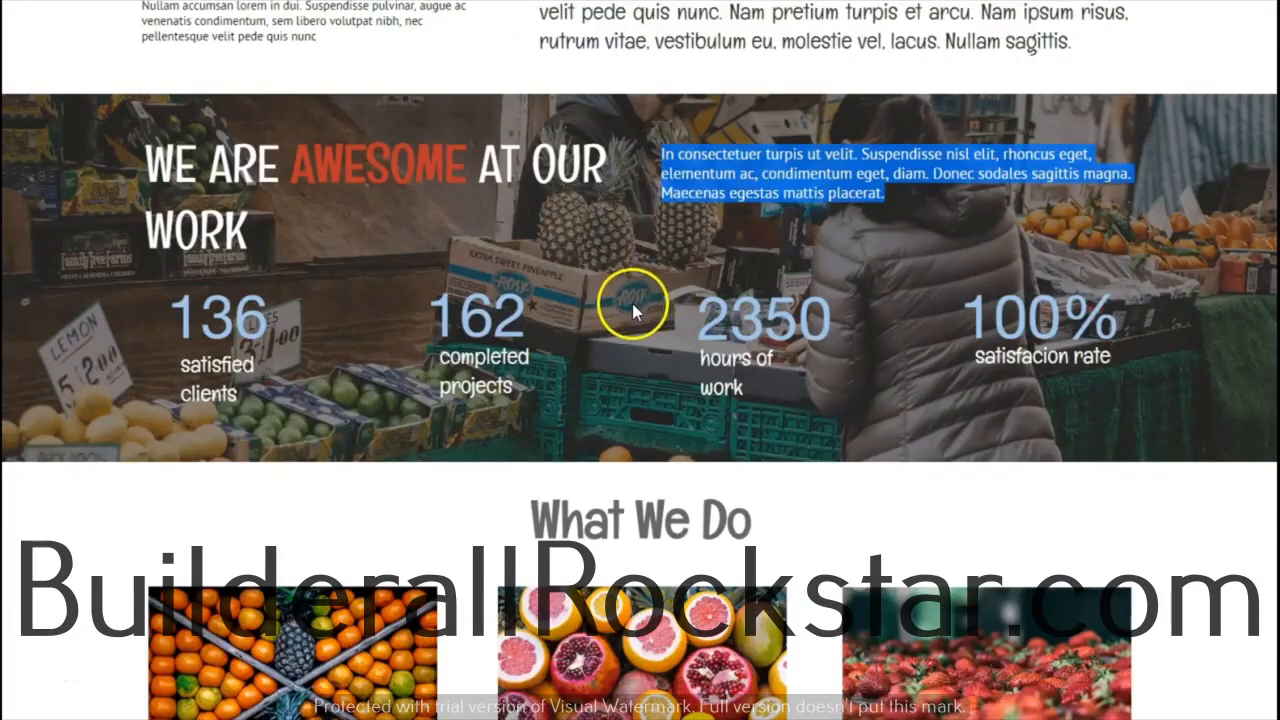
- Copy "satisfied clients" from the reference page and add an H3 Title M text element to the banner
click(633, 304)
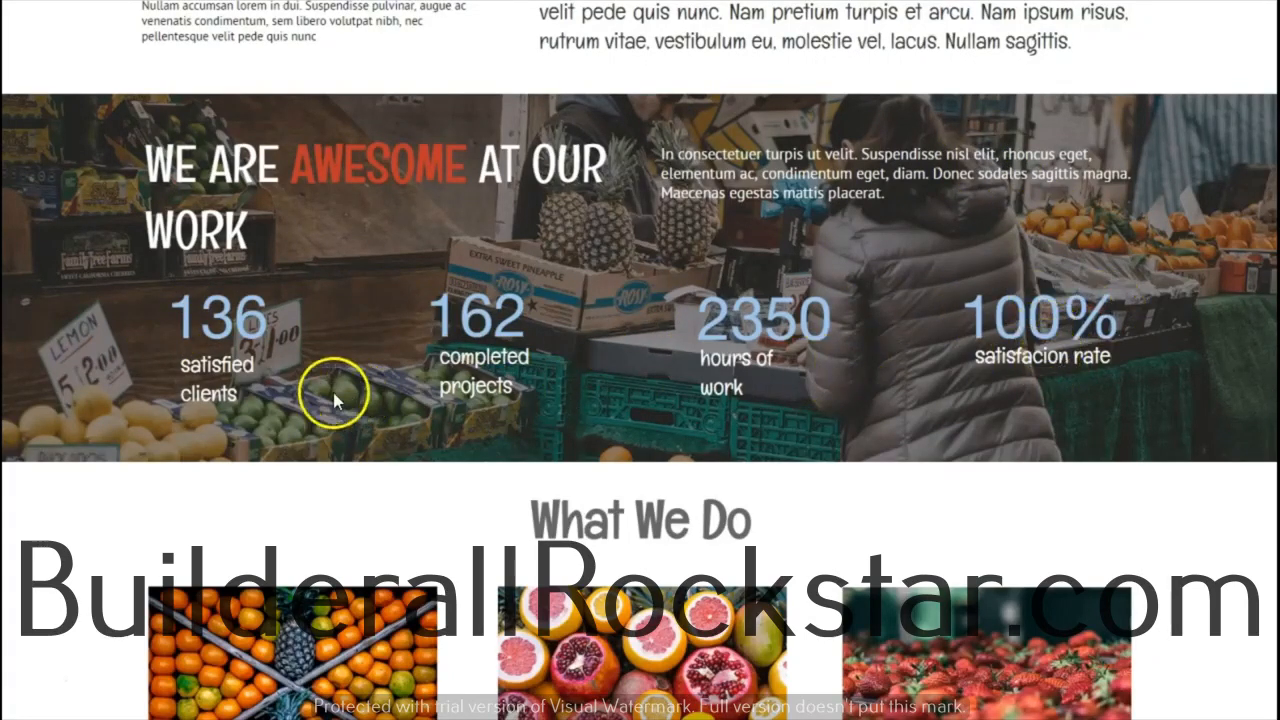
drag(178, 360, 348, 378)
key(ctrl+c)
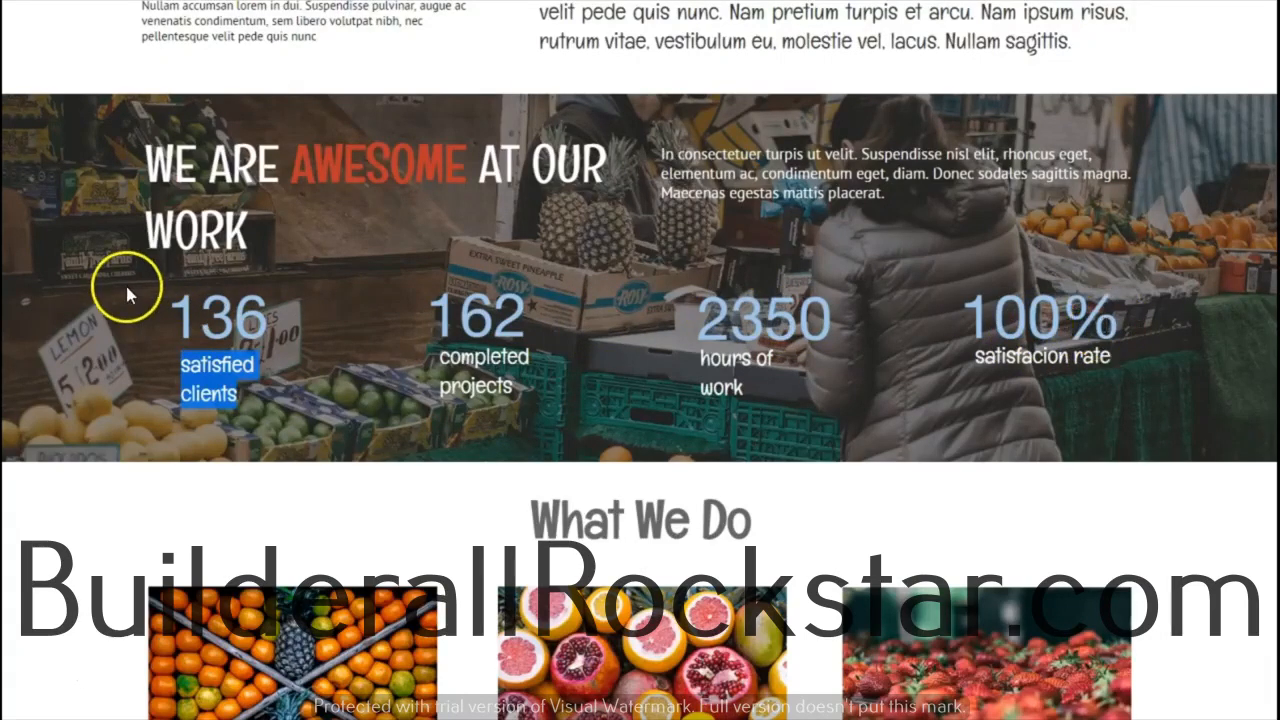
click(115, 350)
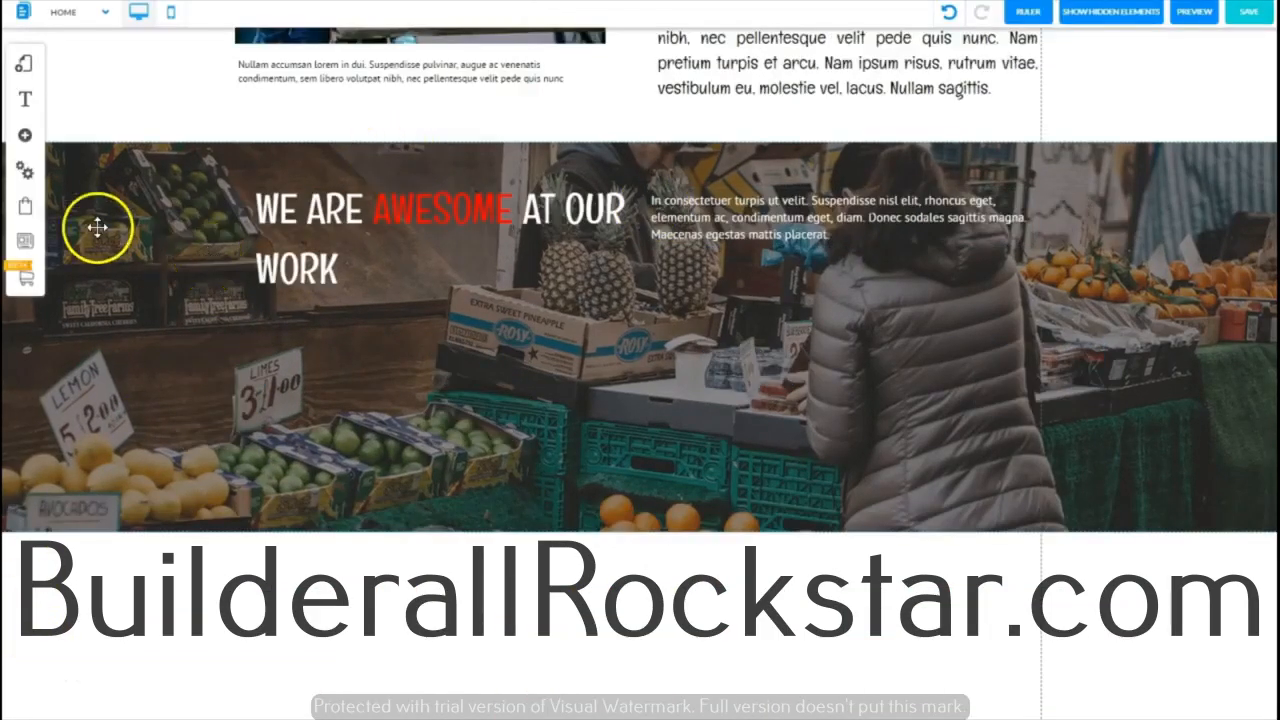
click(25, 140)
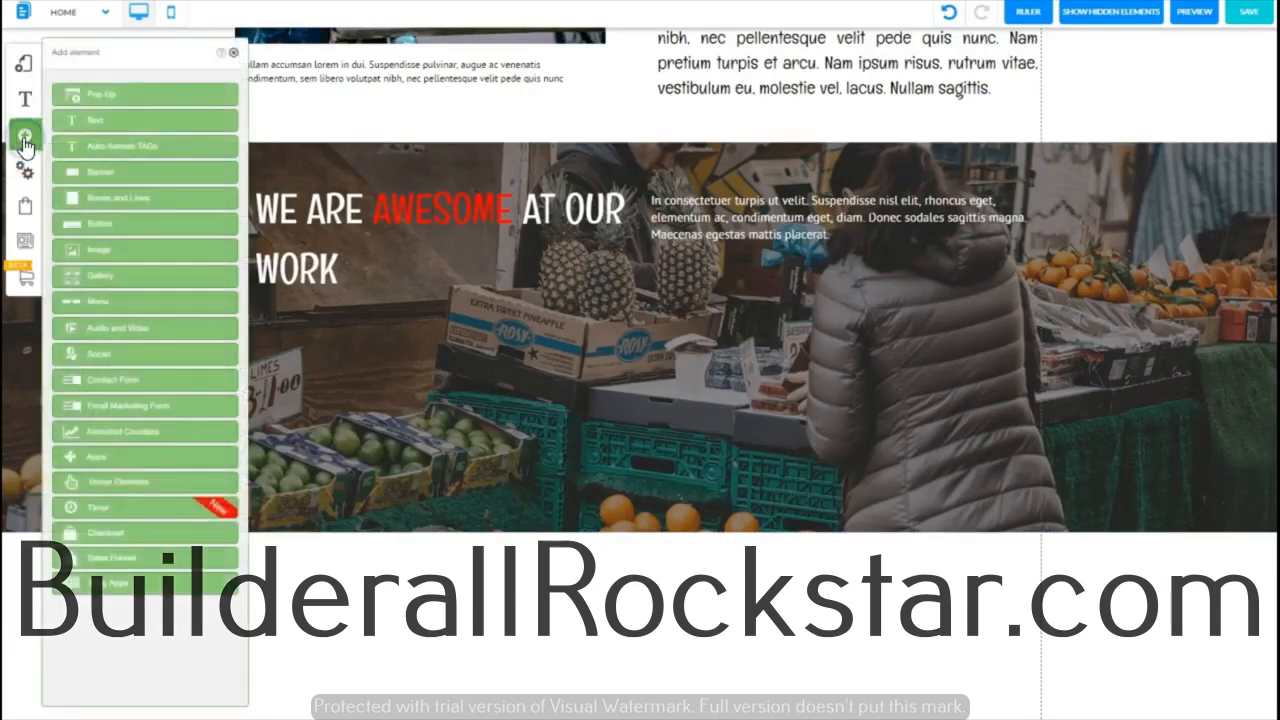
click(100, 130)
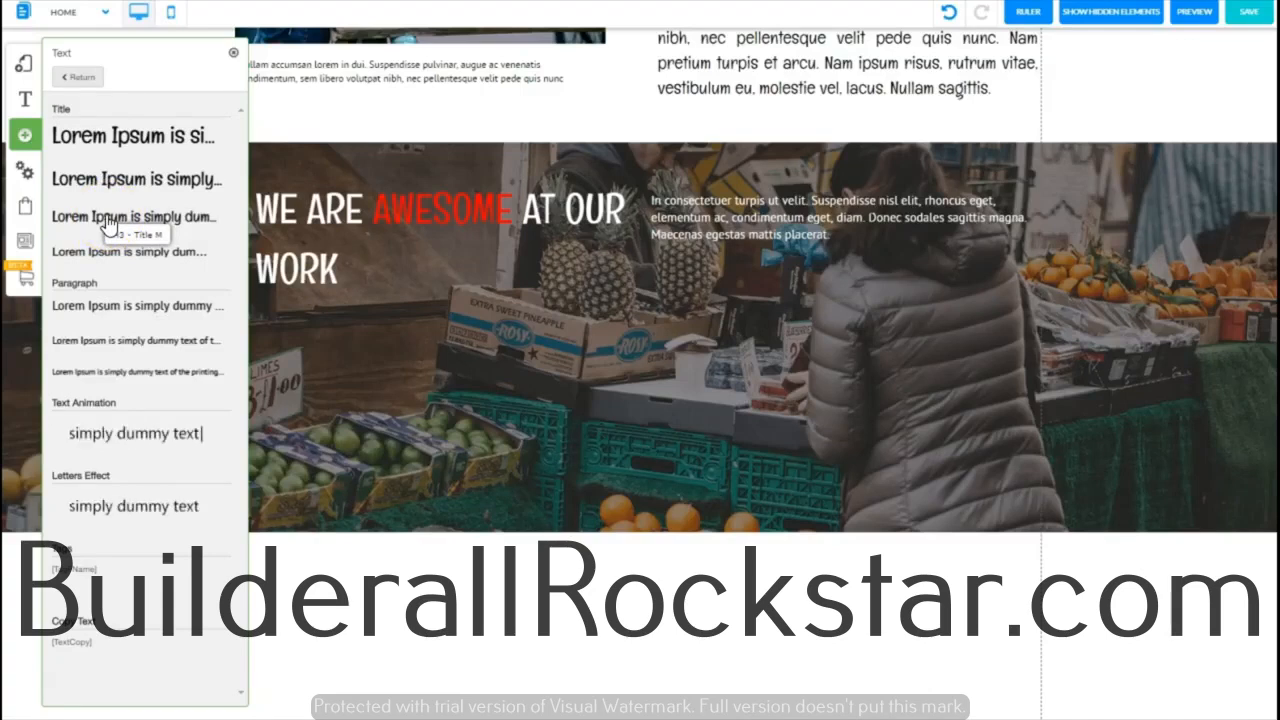
click(108, 222)
click(231, 52)
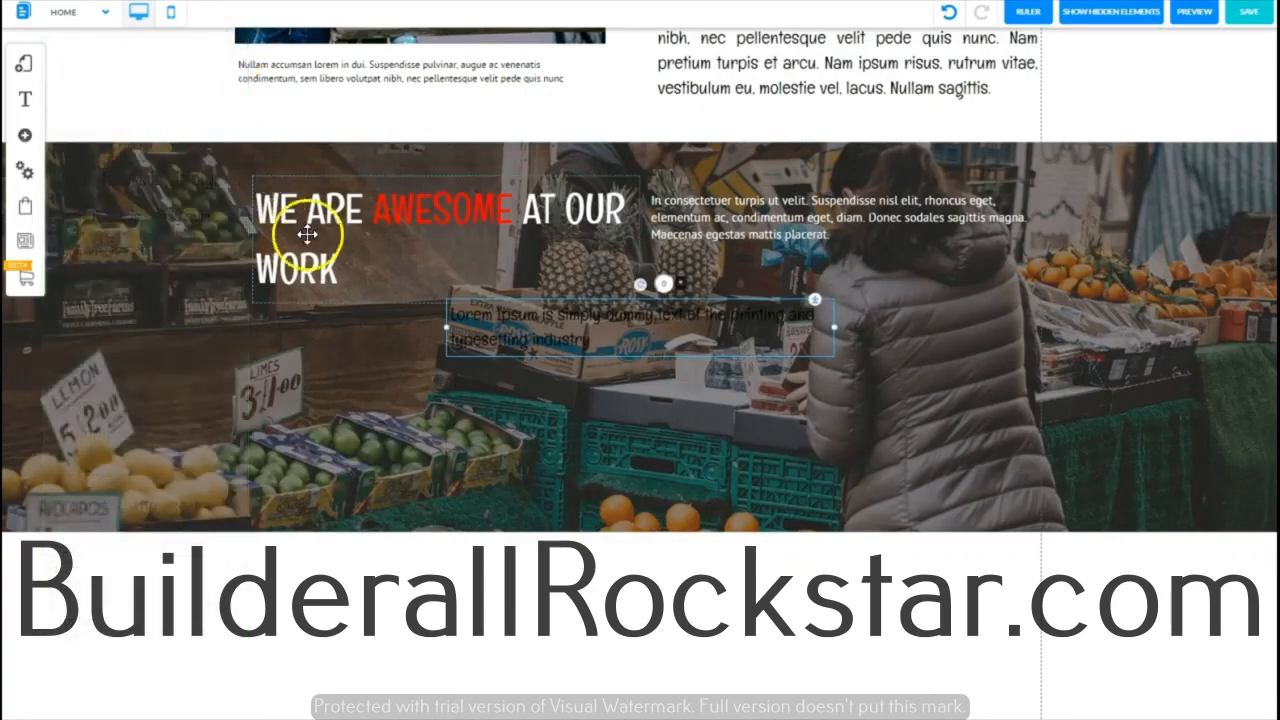
- Replace the H3 title's placeholder text with "satisfied clients" and change its color to white
double_click(483, 334)
key(ctrl+v)
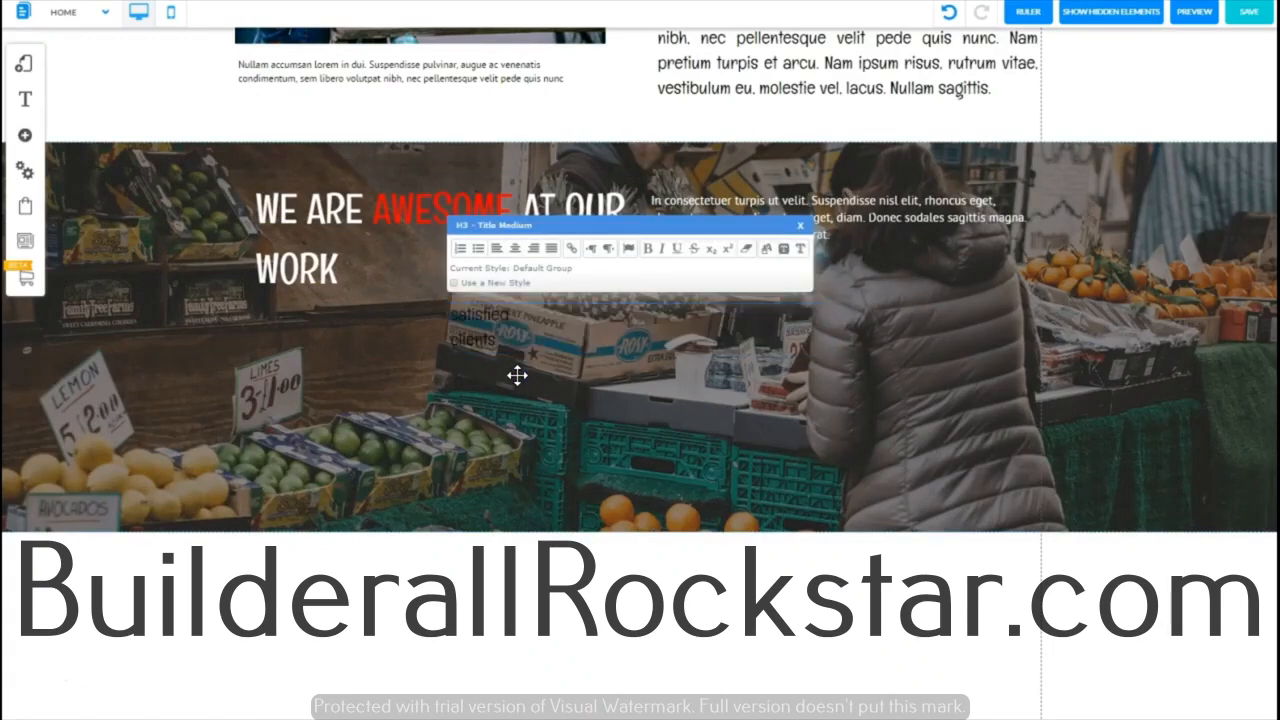
key(ctrl+a)
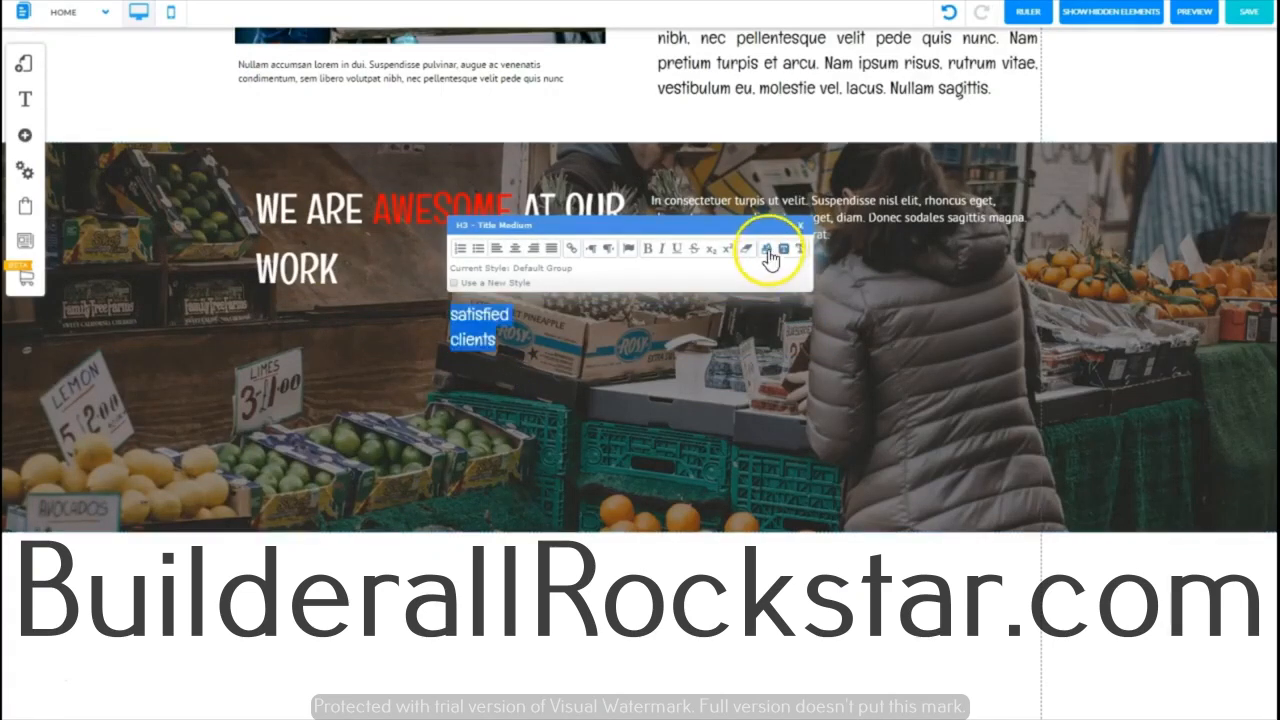
click(766, 249)
click(503, 345)
drag(501, 343, 429, 303)
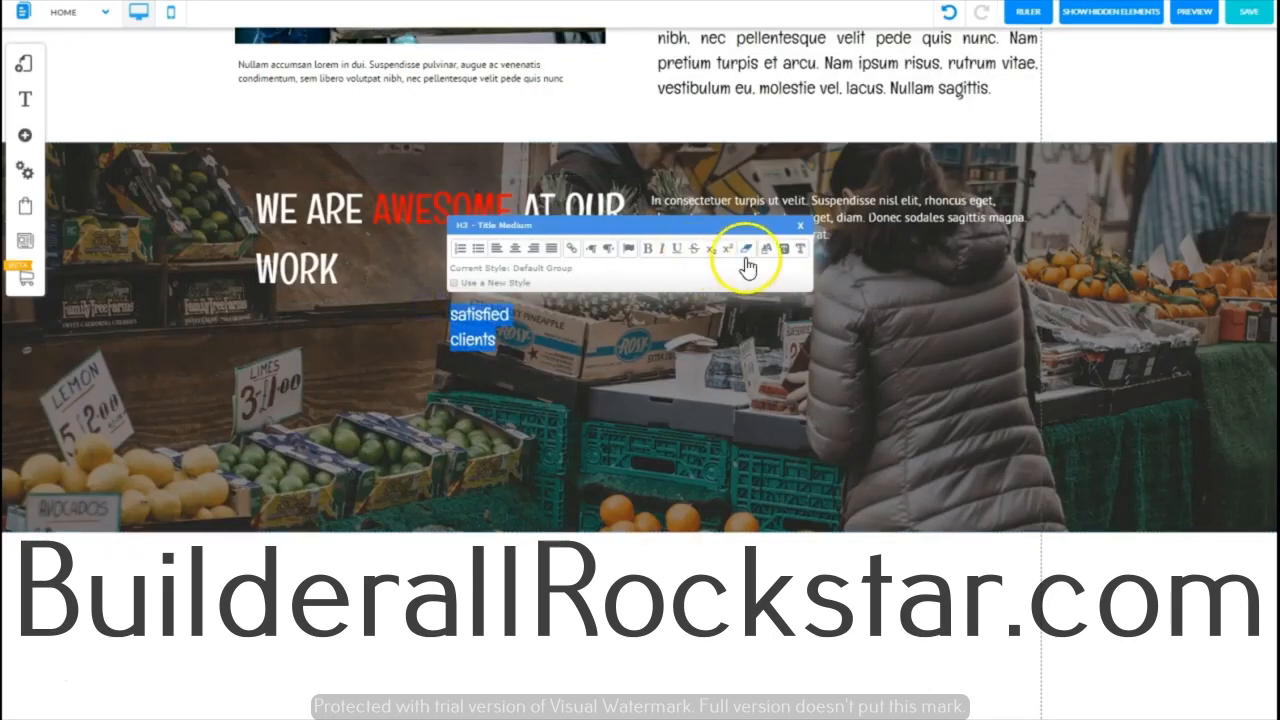
click(576, 316)
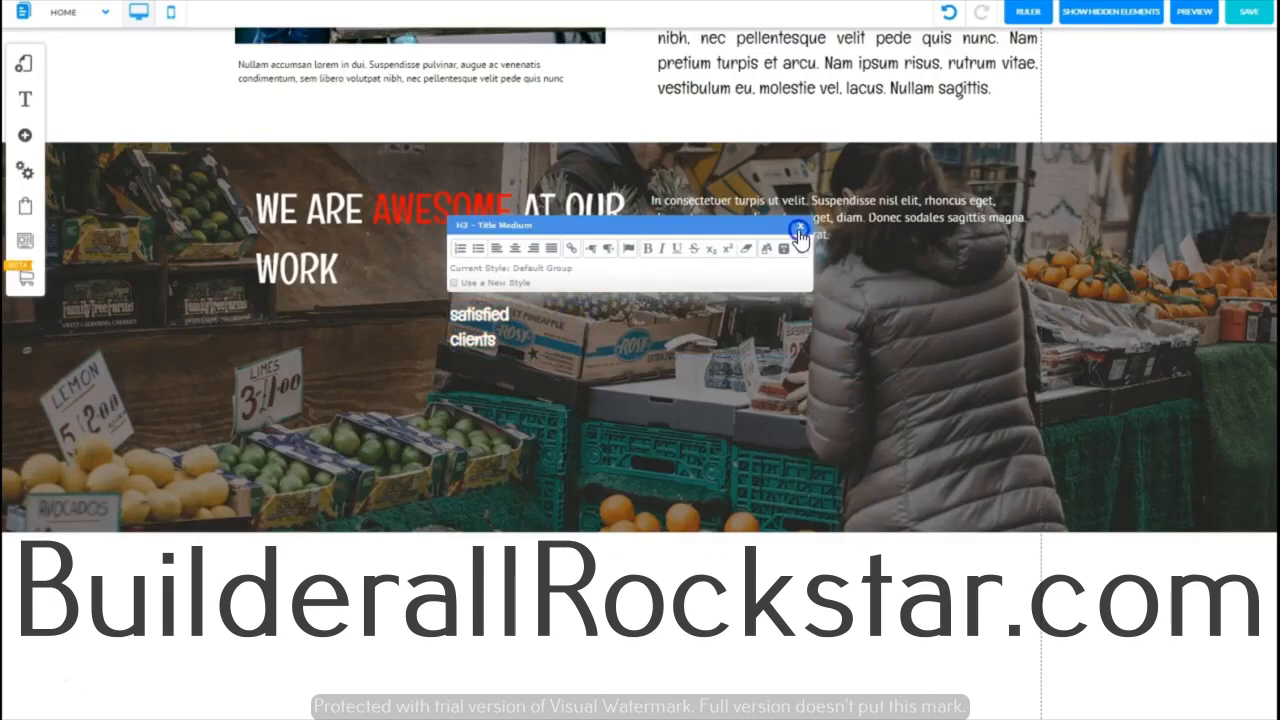
click(799, 232)
- Narrow the "satisfied clients" text box to fit its text and place it near the banner's lower edge, below the heading
click(603, 309)
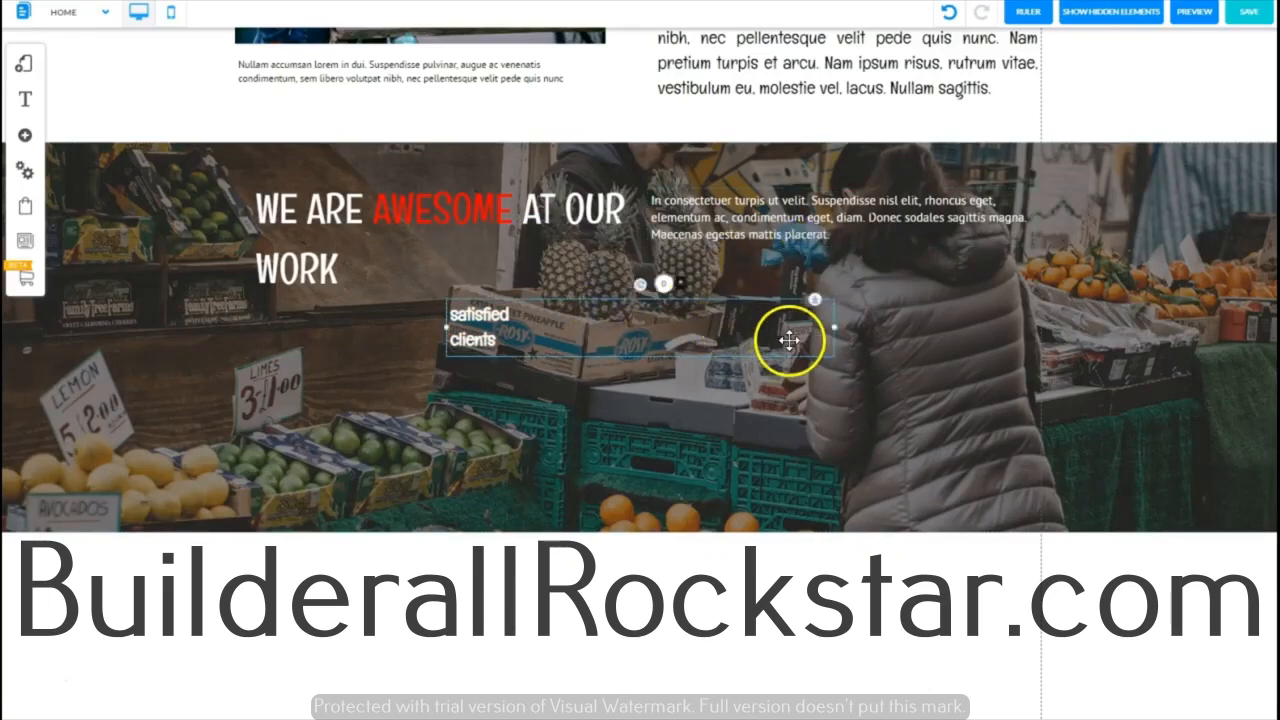
drag(834, 334, 390, 463)
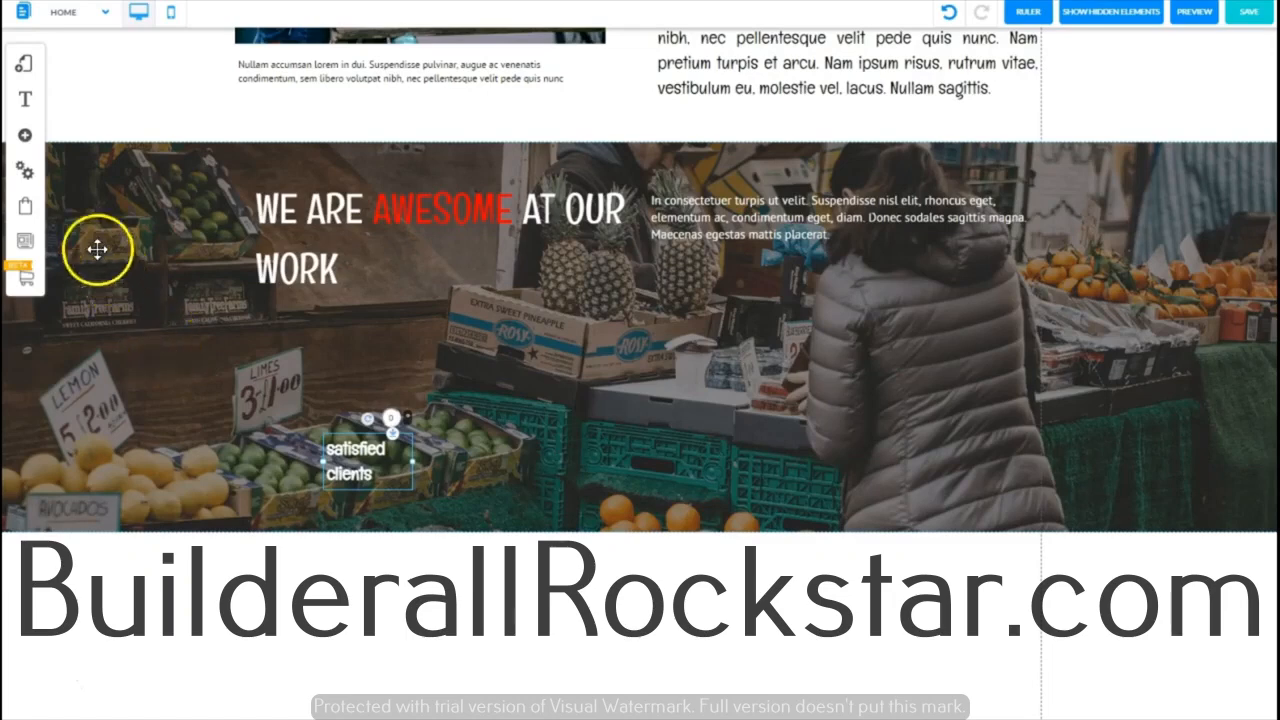
- Add an animated counter to the banner and apply the Fusioncounter_custom_3 style to it
click(26, 136)
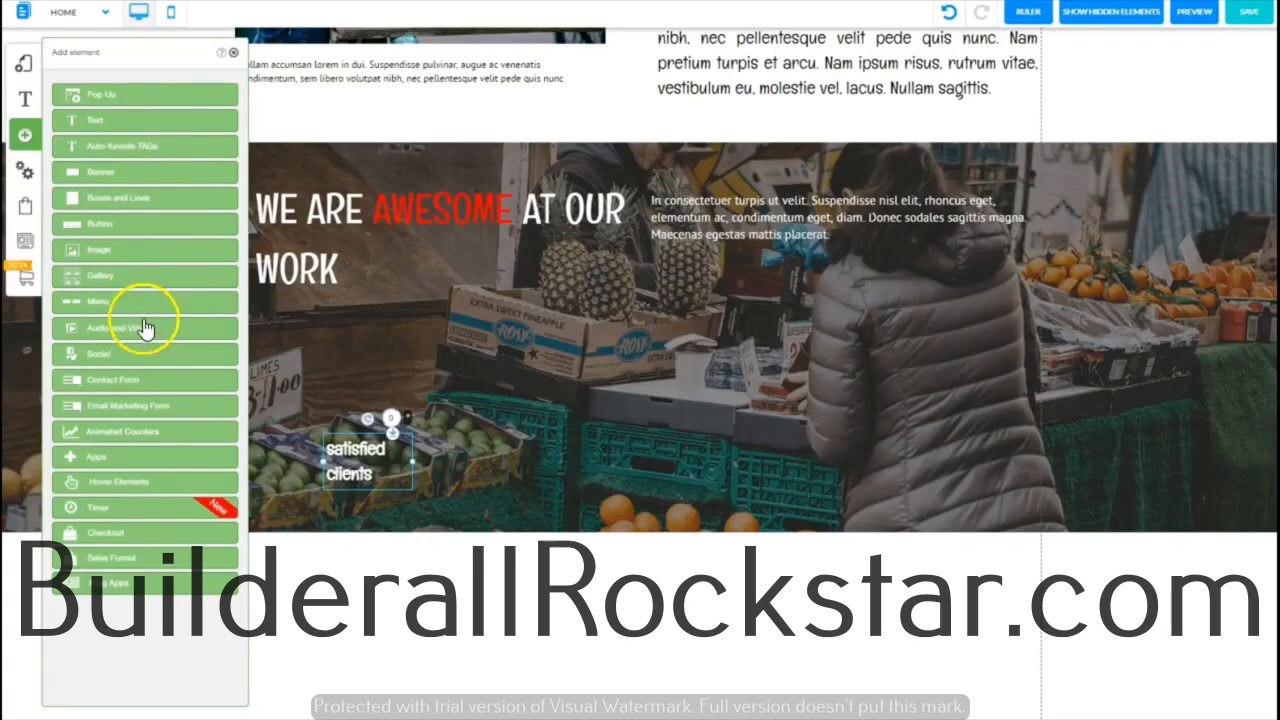
click(133, 438)
click(138, 147)
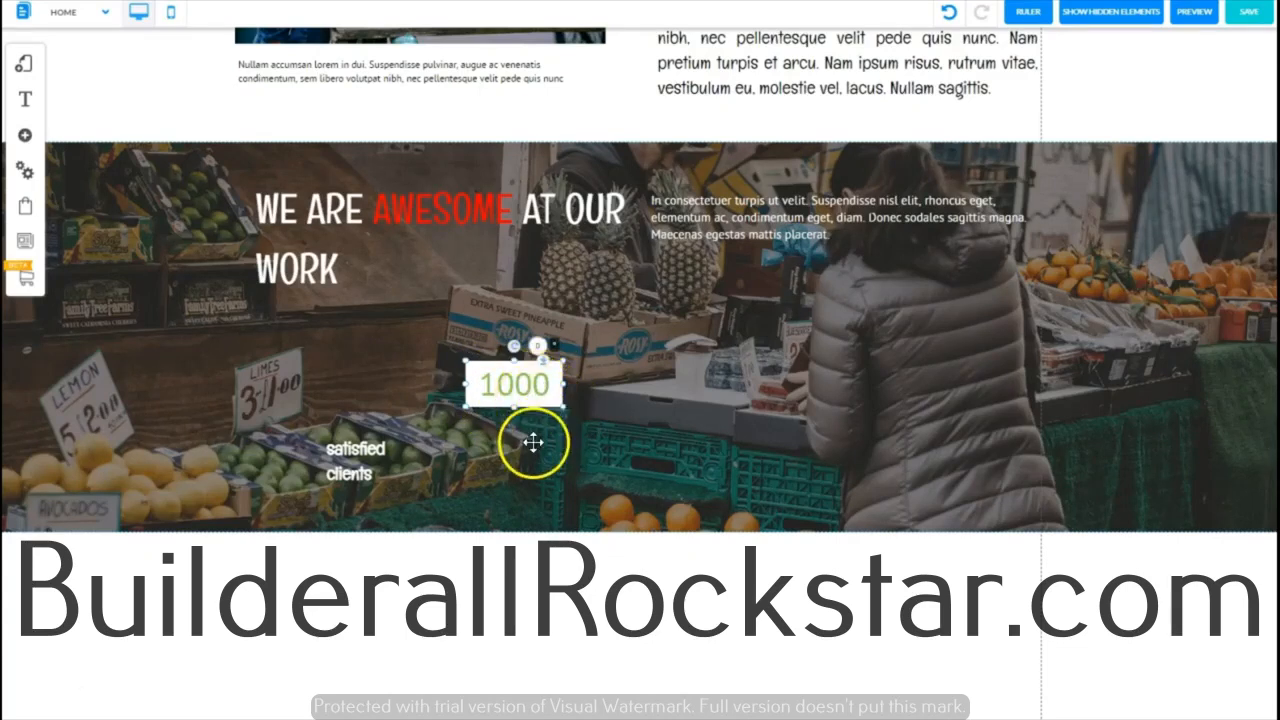
double_click(516, 381)
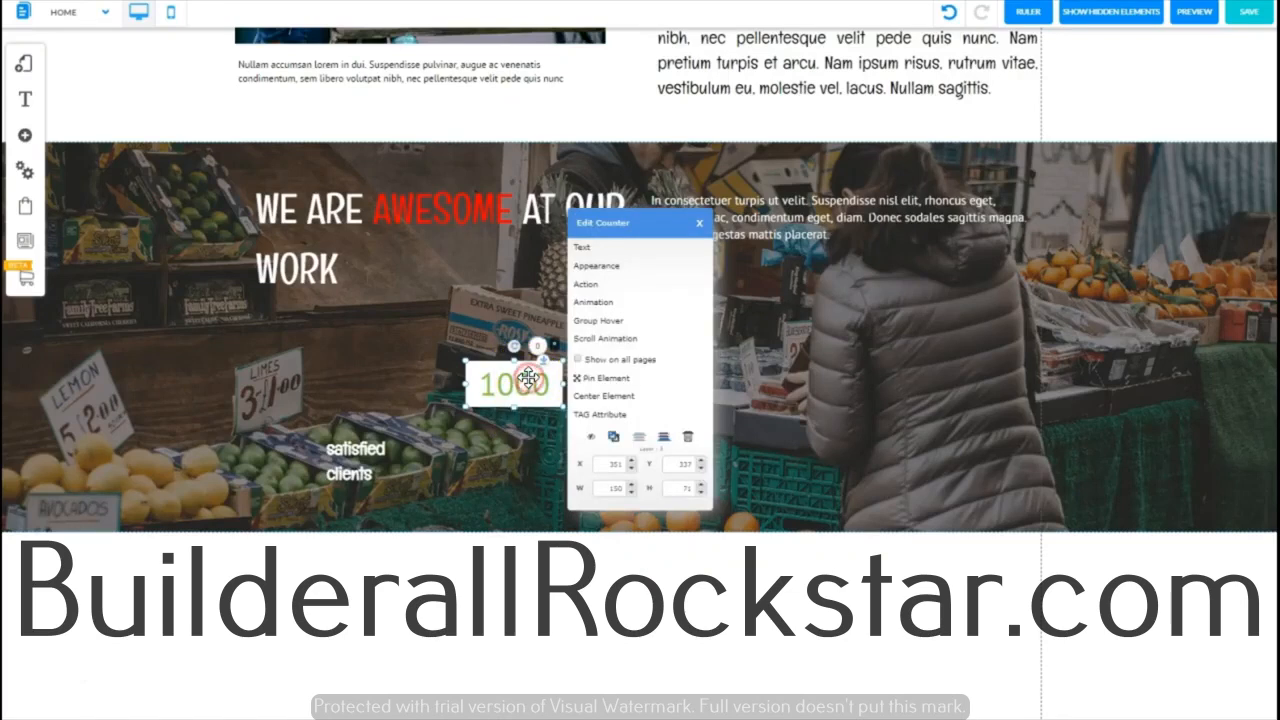
click(597, 267)
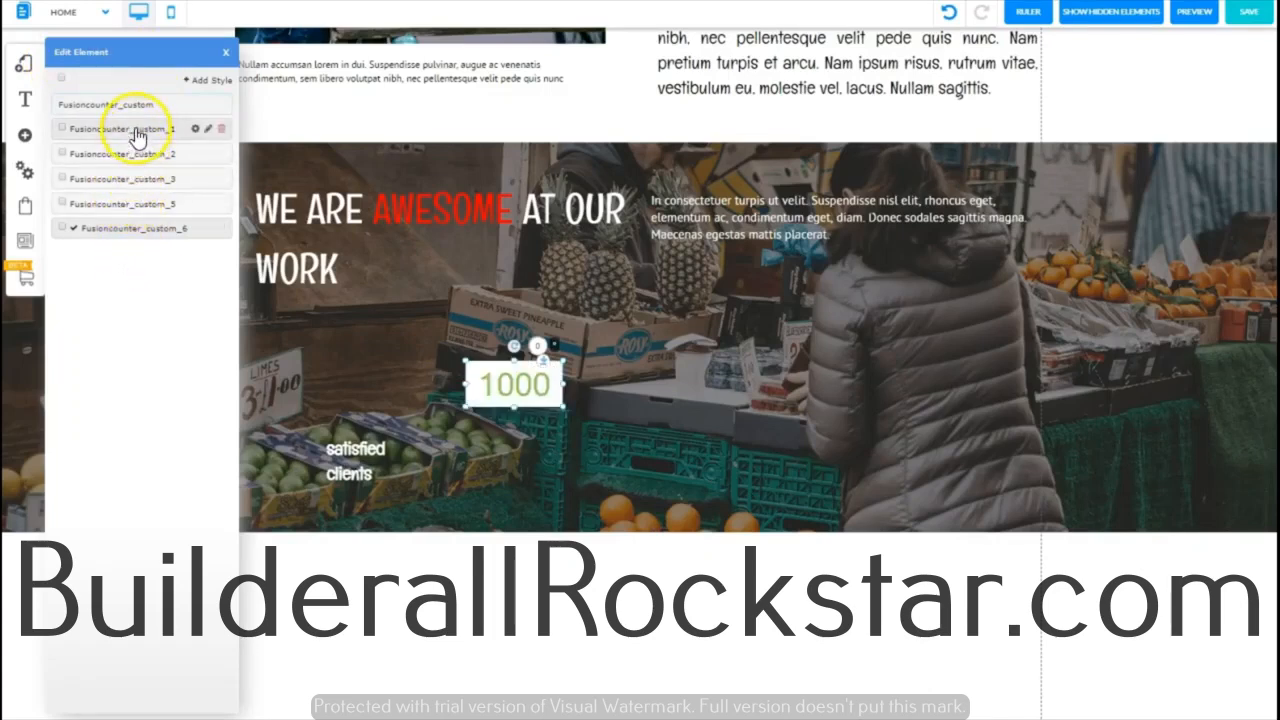
click(140, 180)
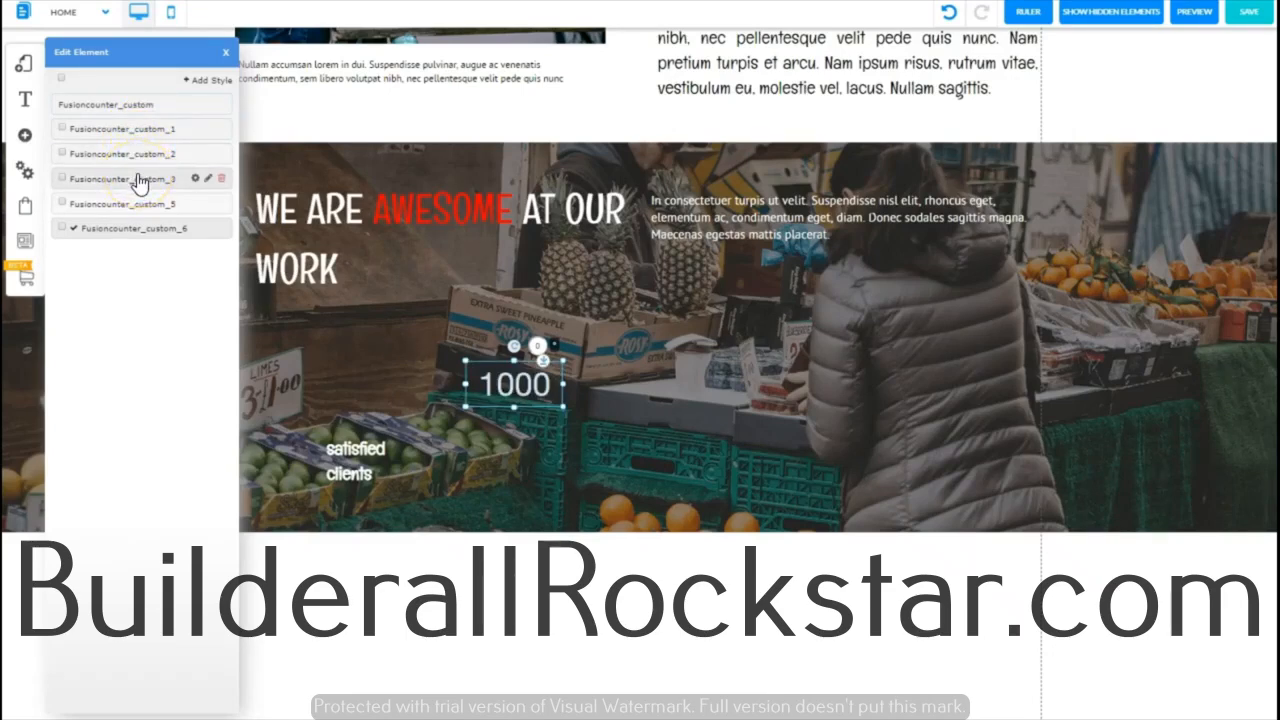
- Apply the Fusioncounter_custom_5 style to the counter and remove the bold formatting from its font
click(146, 208)
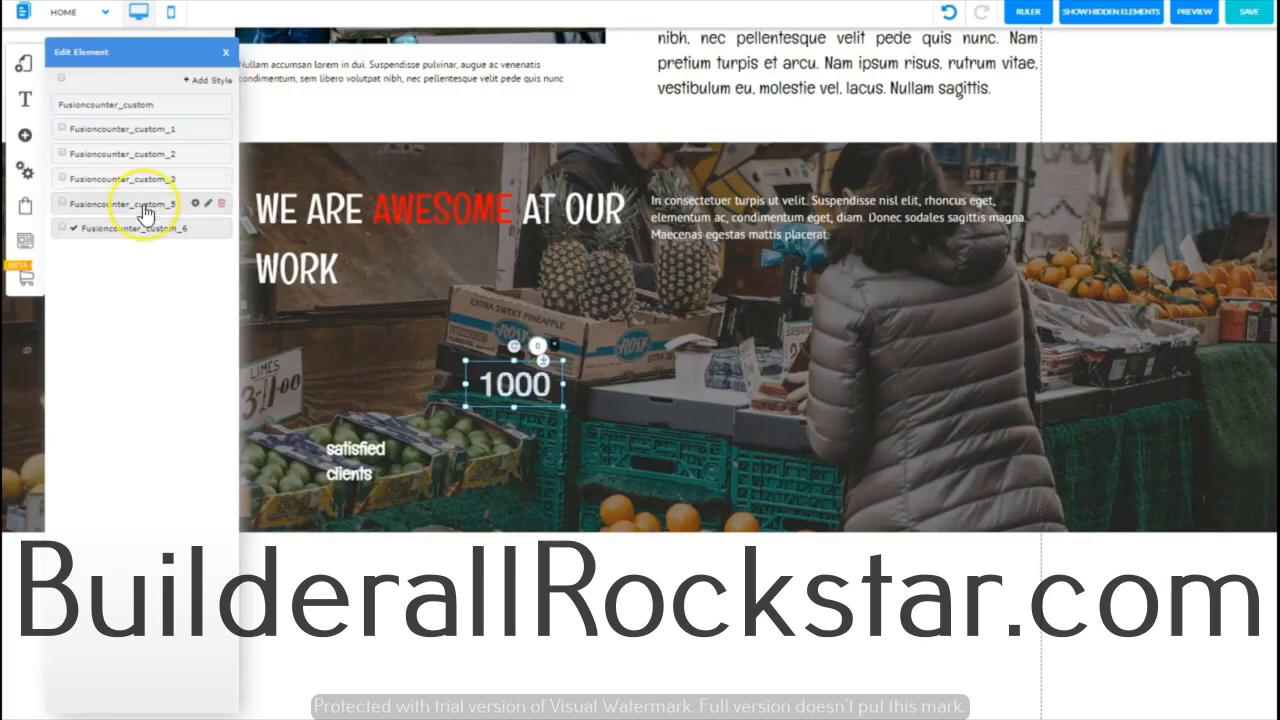
click(146, 232)
click(146, 207)
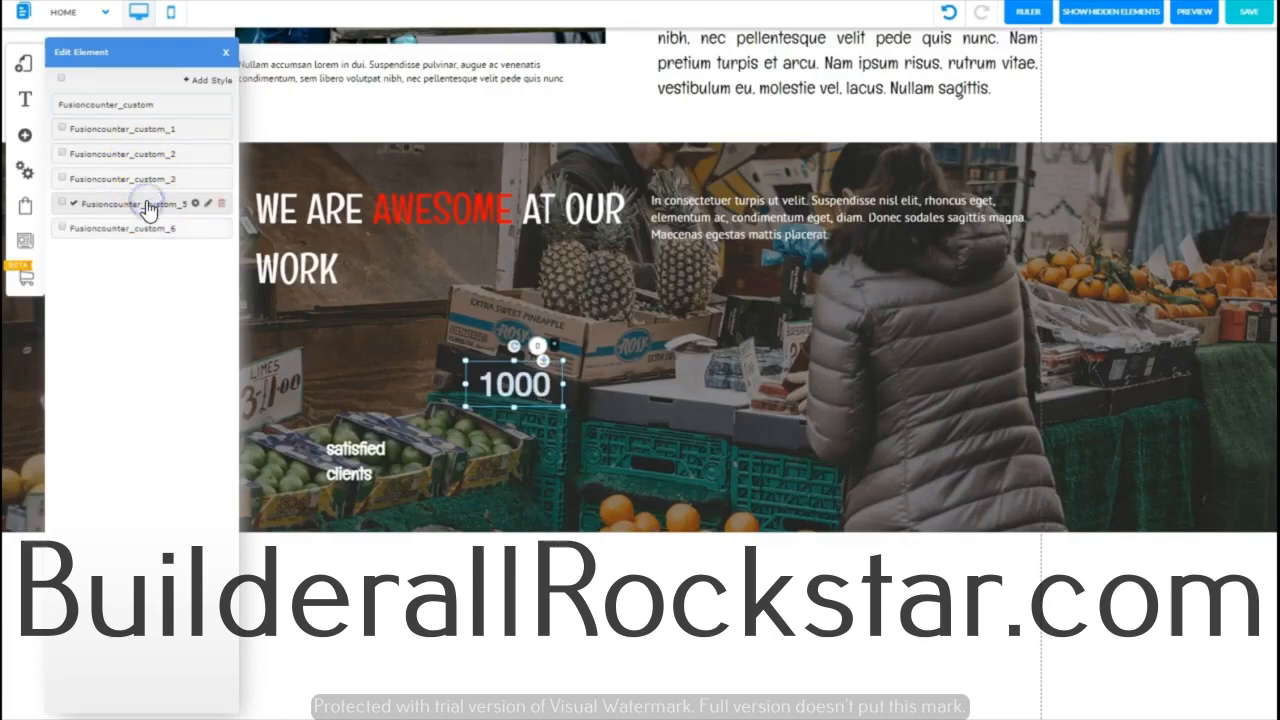
click(61, 203)
click(195, 205)
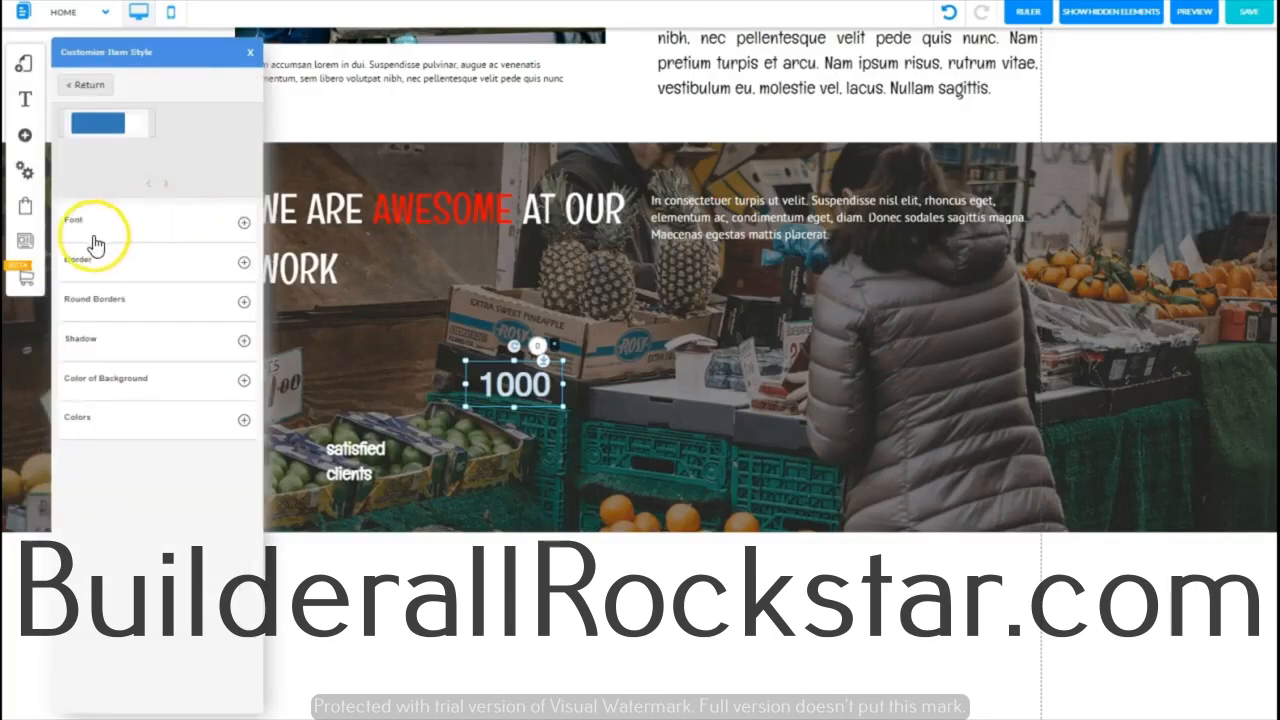
click(243, 226)
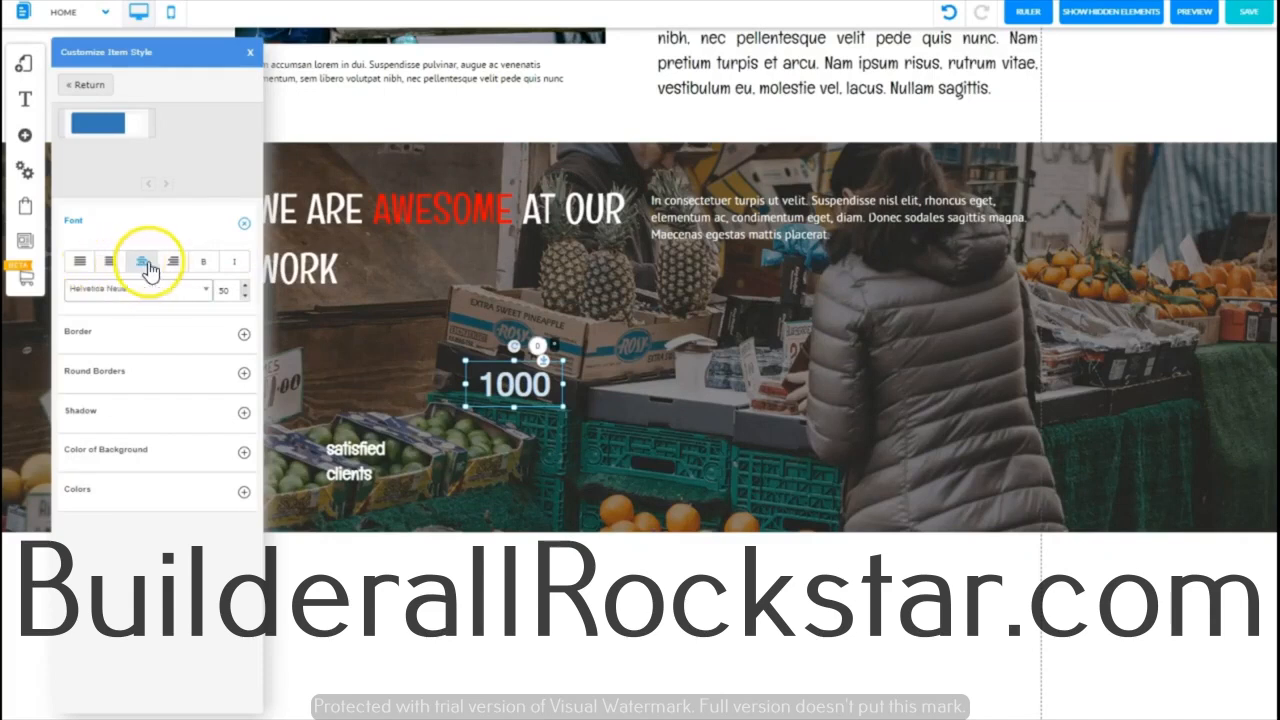
click(209, 264)
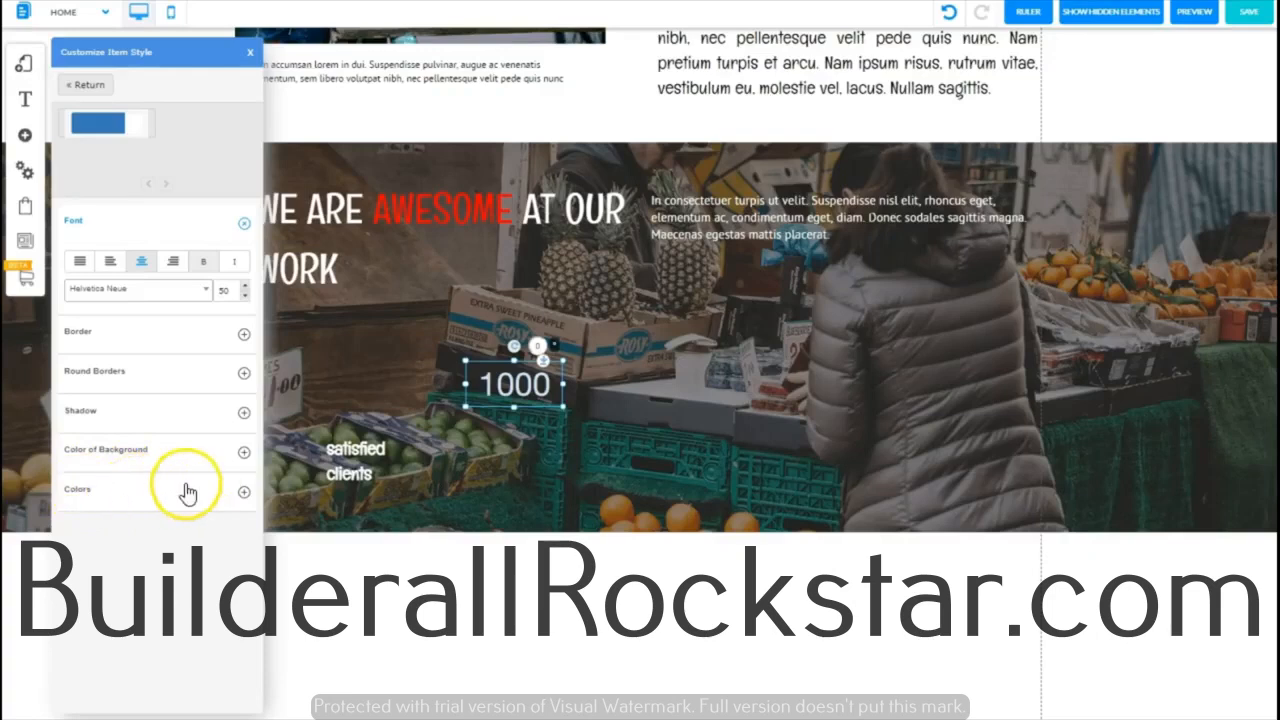
- Set both the text color and the hover text color of the counter style to light blue
click(244, 496)
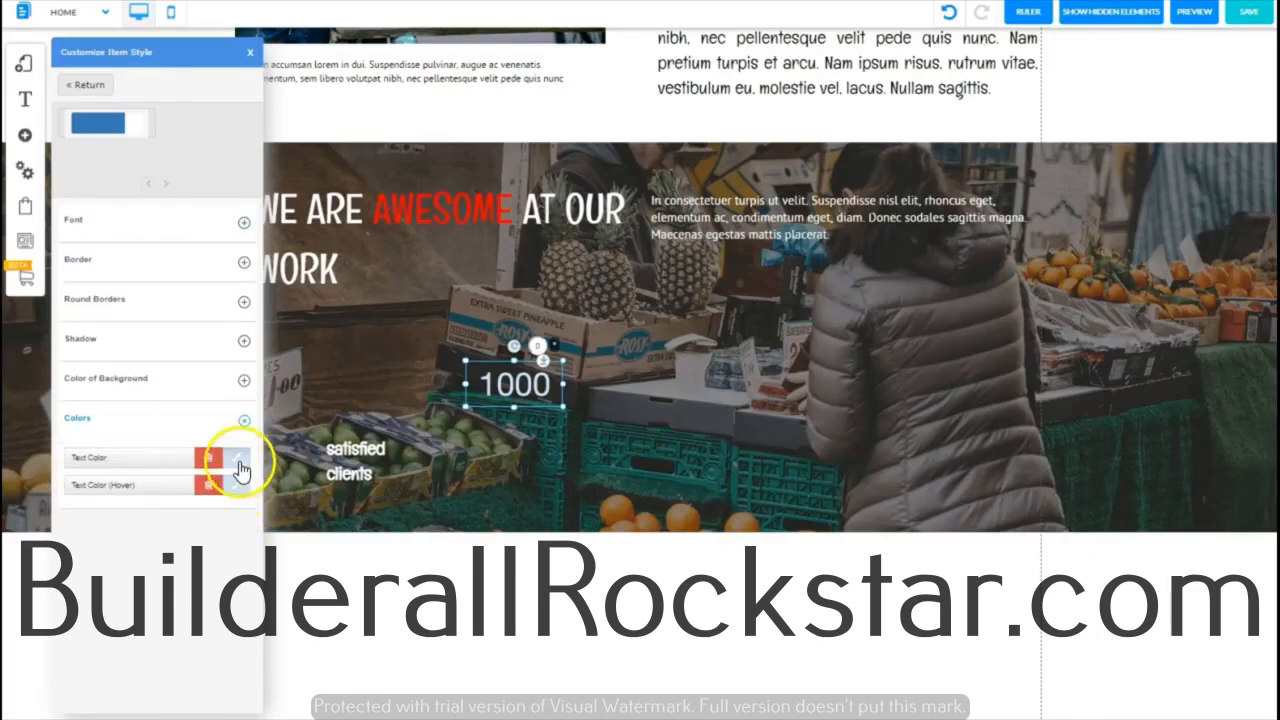
click(238, 458)
click(361, 144)
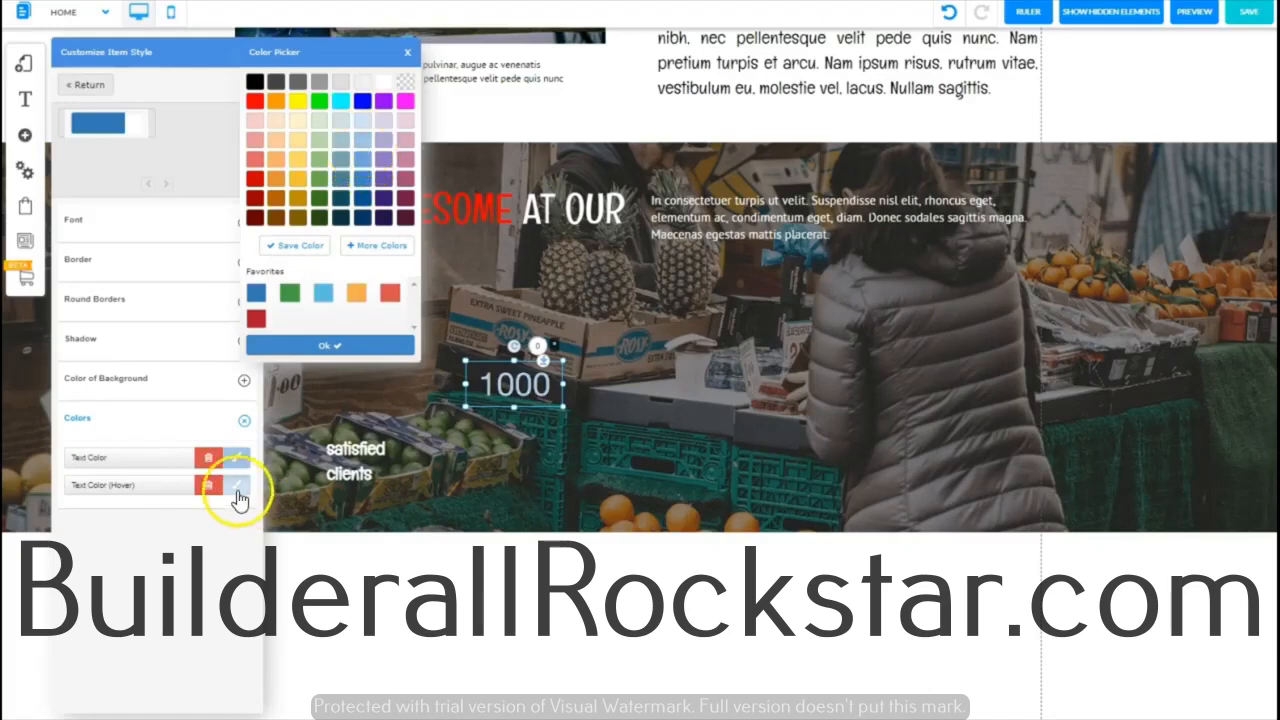
click(238, 488)
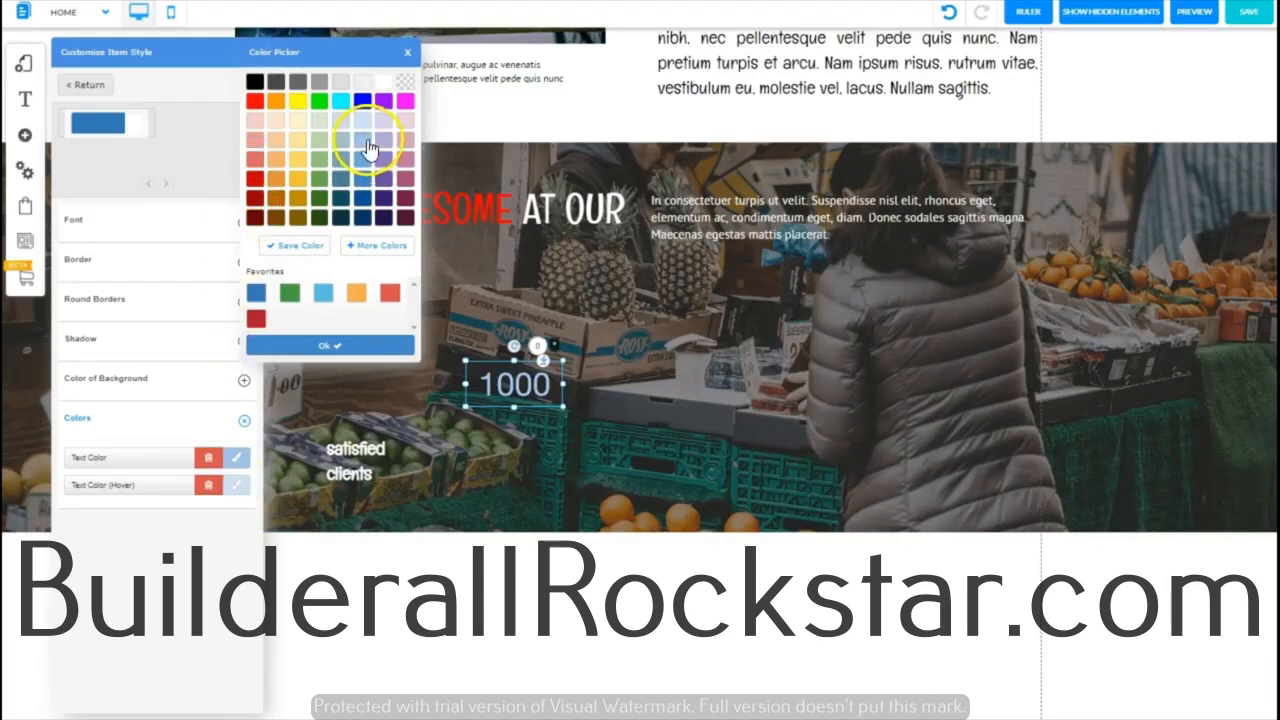
click(322, 345)
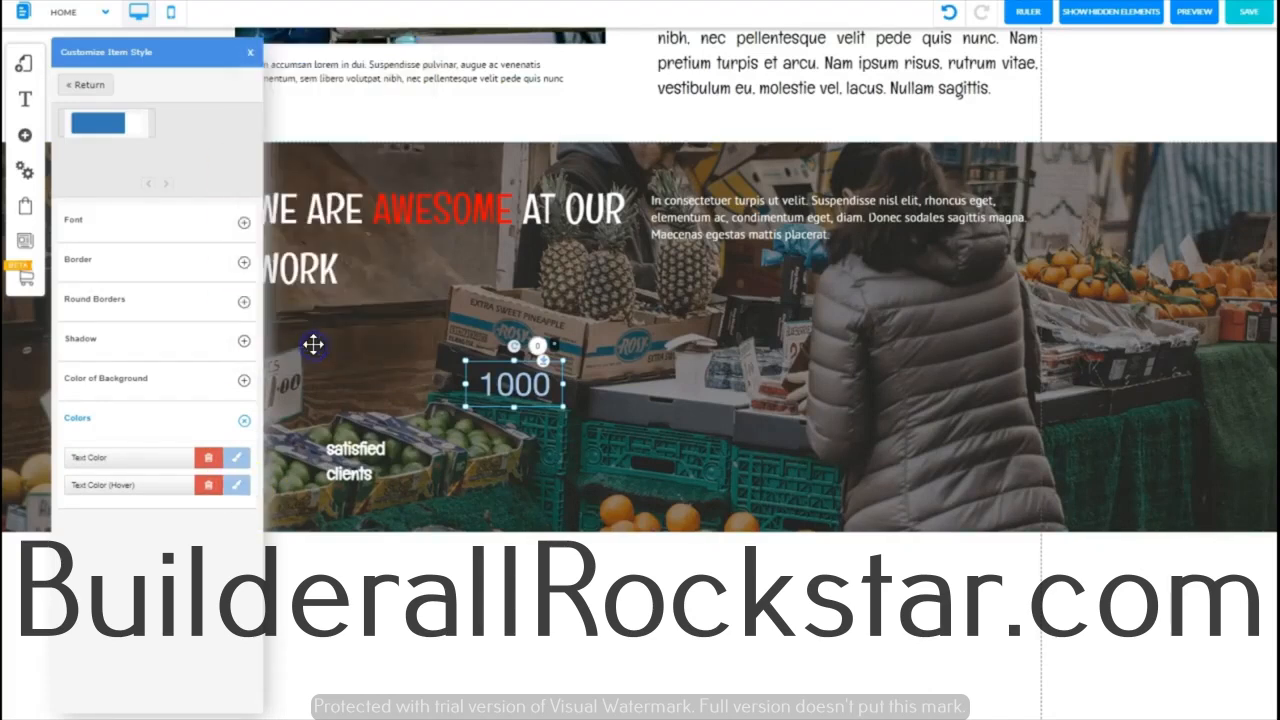
click(249, 56)
- Move the 1000 counter directly above the "satisfied clients" text
click(512, 385)
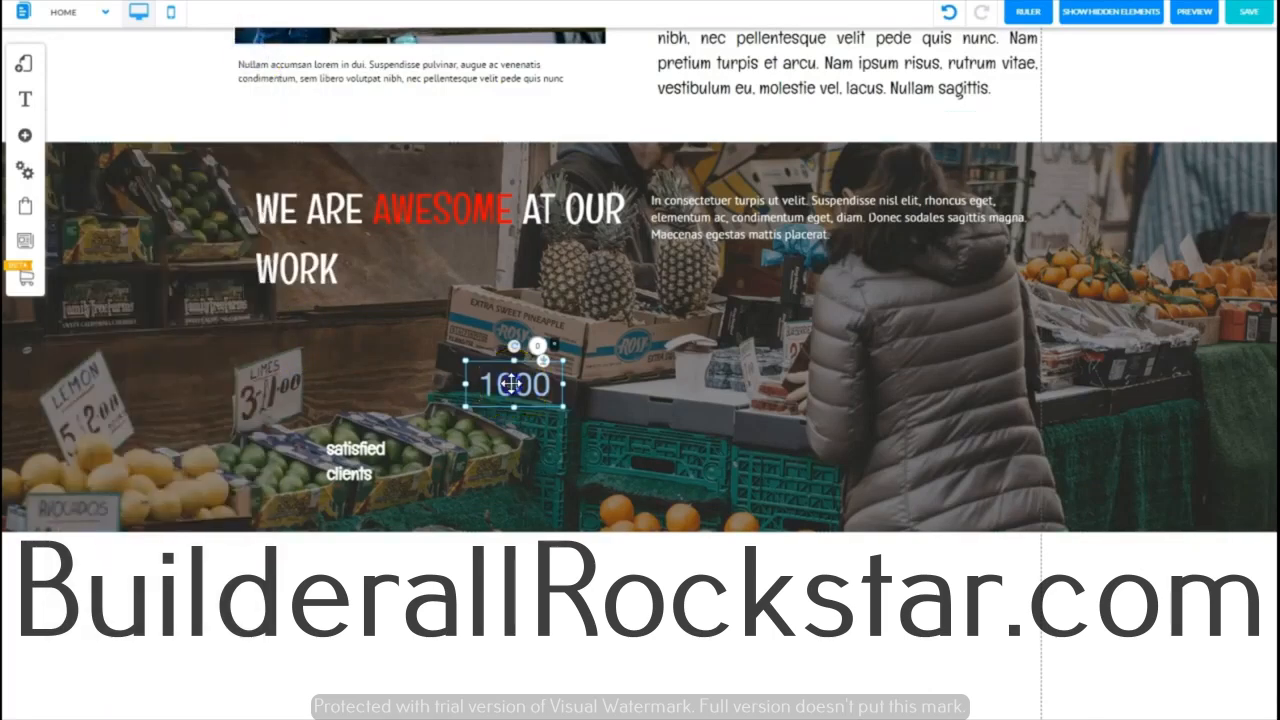
drag(512, 385, 350, 391)
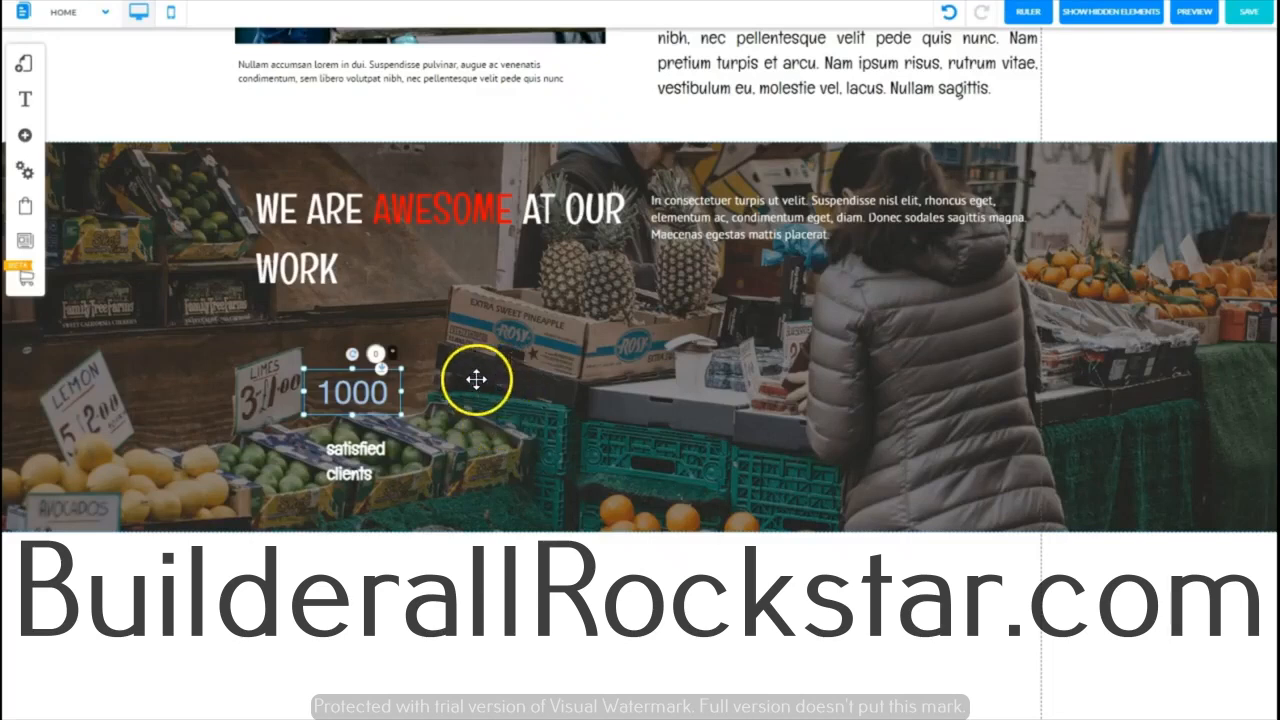
click(259, 359)
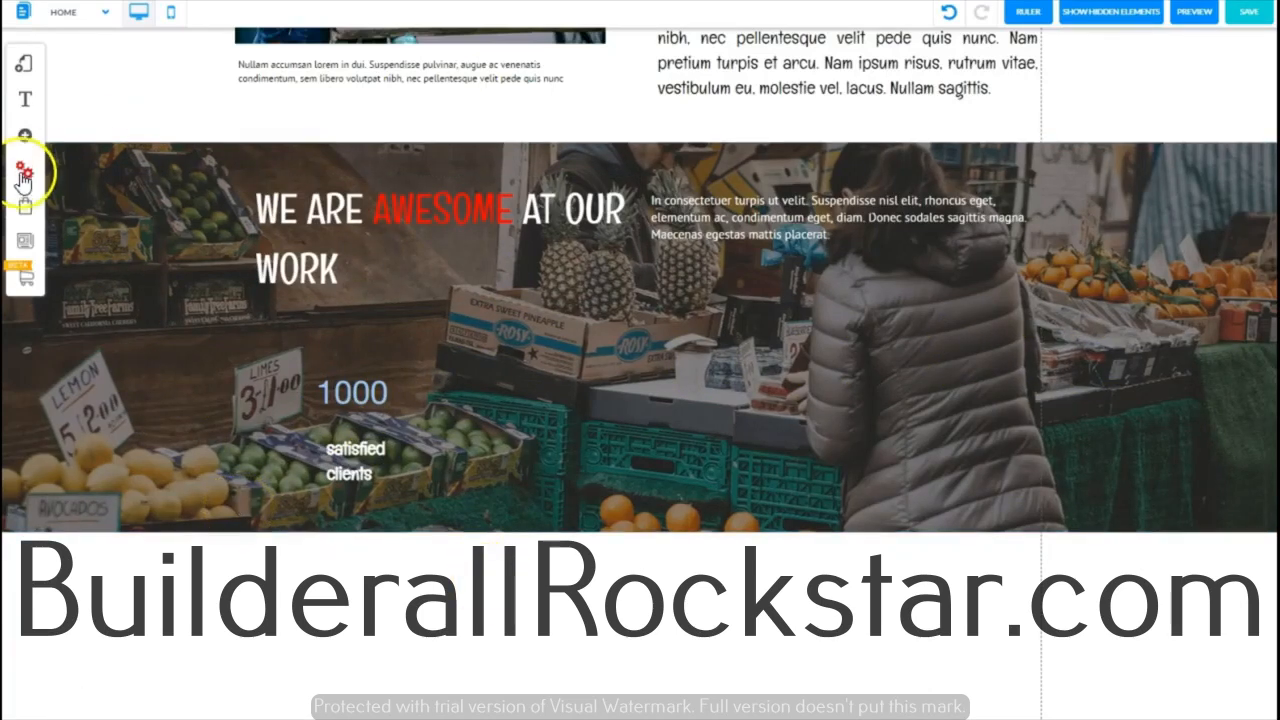
- Add a transparent outlined simple box to the banner, move it lower and narrow it to about 190 by 200
click(25, 137)
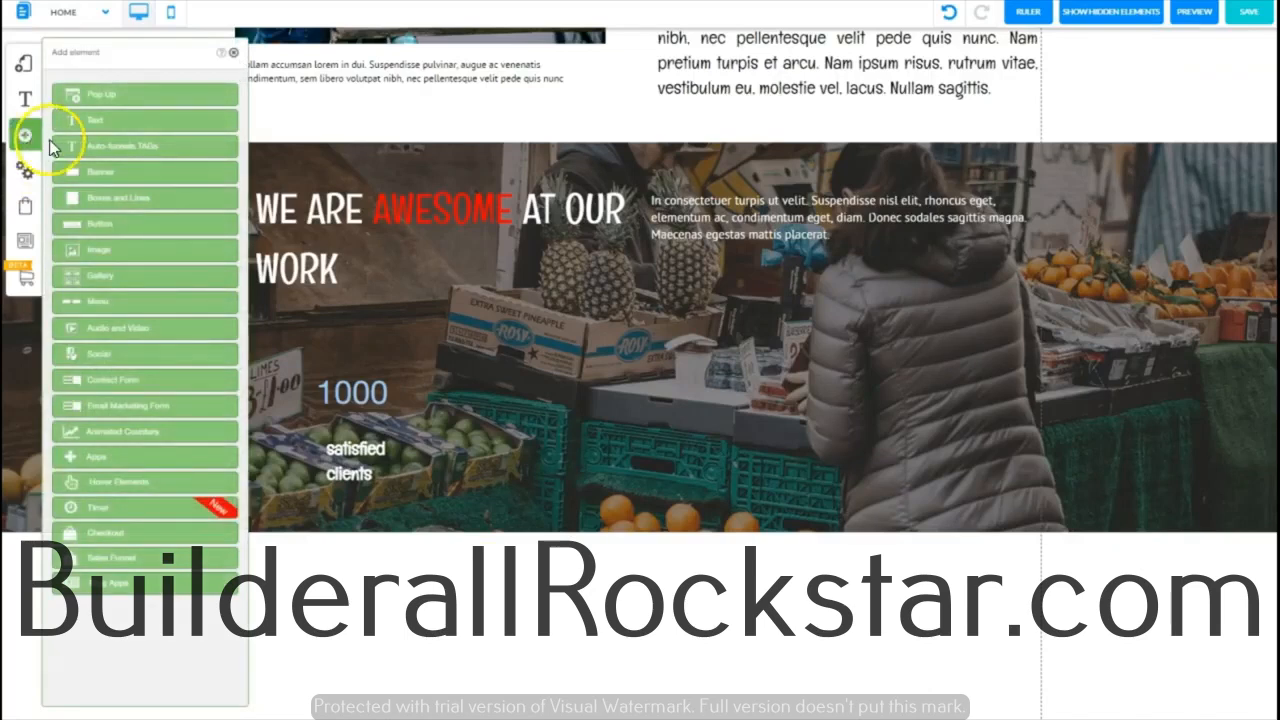
click(119, 199)
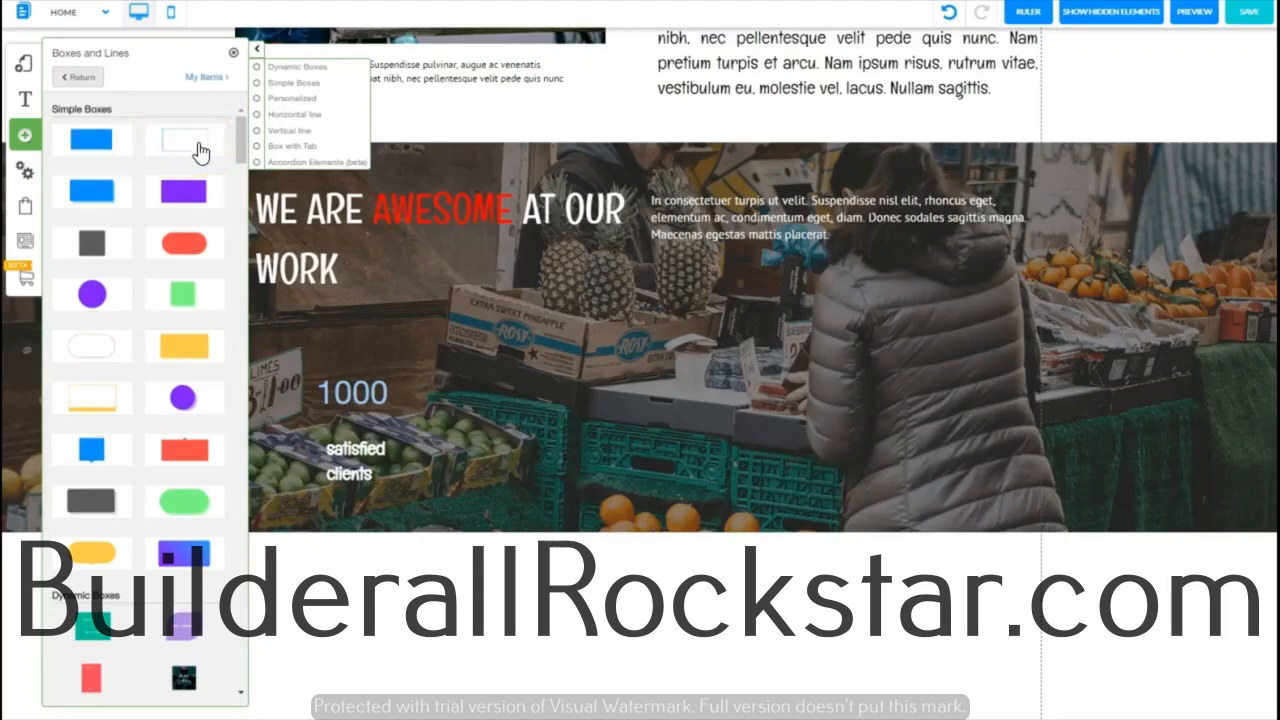
click(198, 148)
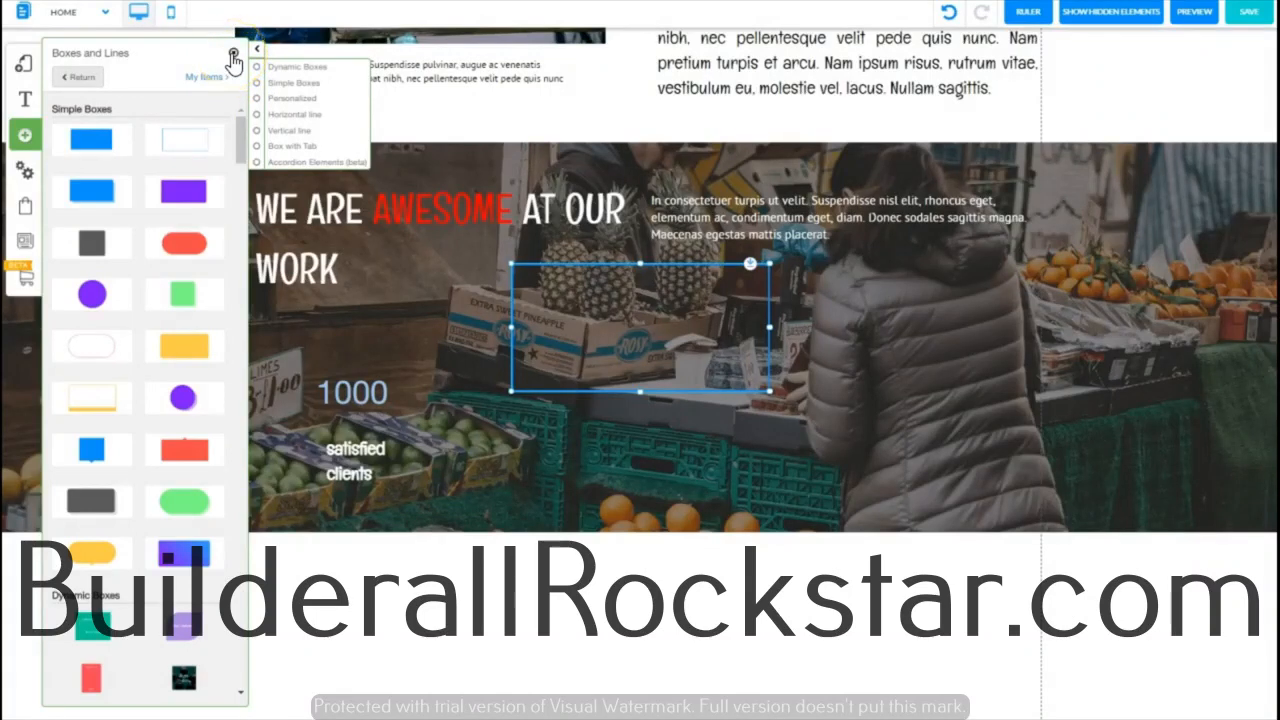
click(232, 55)
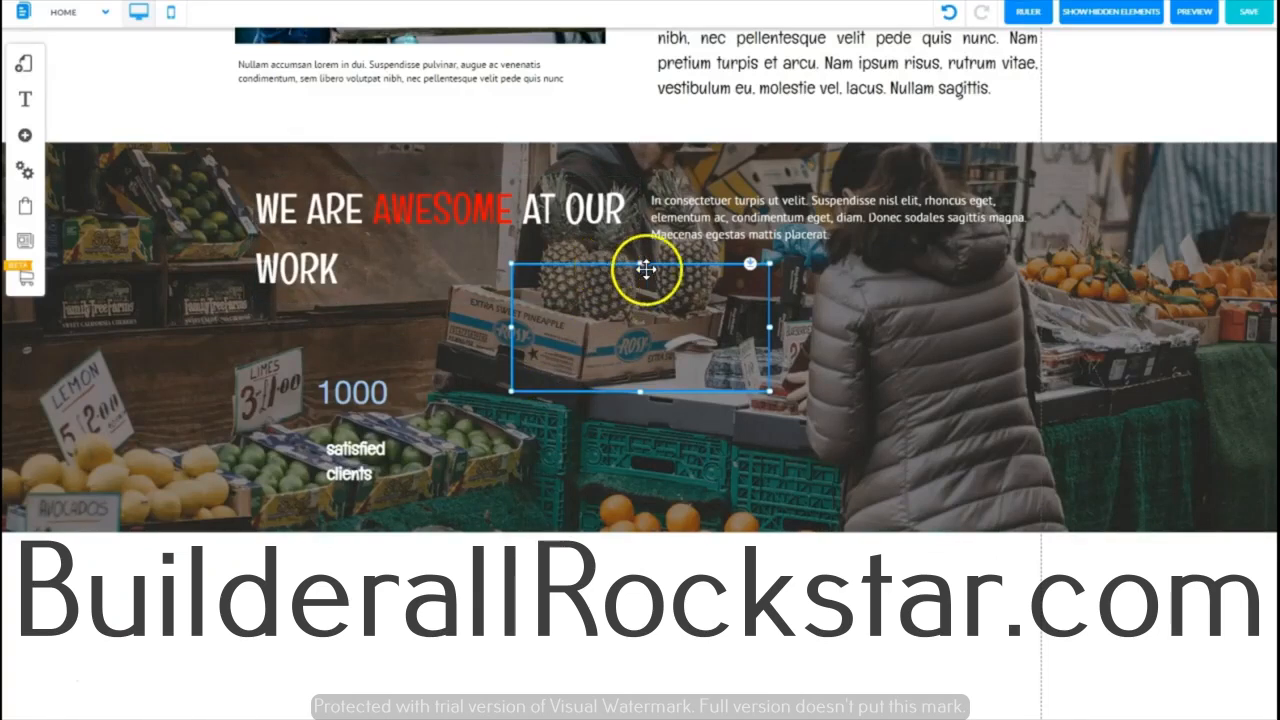
drag(691, 266, 683, 355)
drag(764, 412, 629, 437)
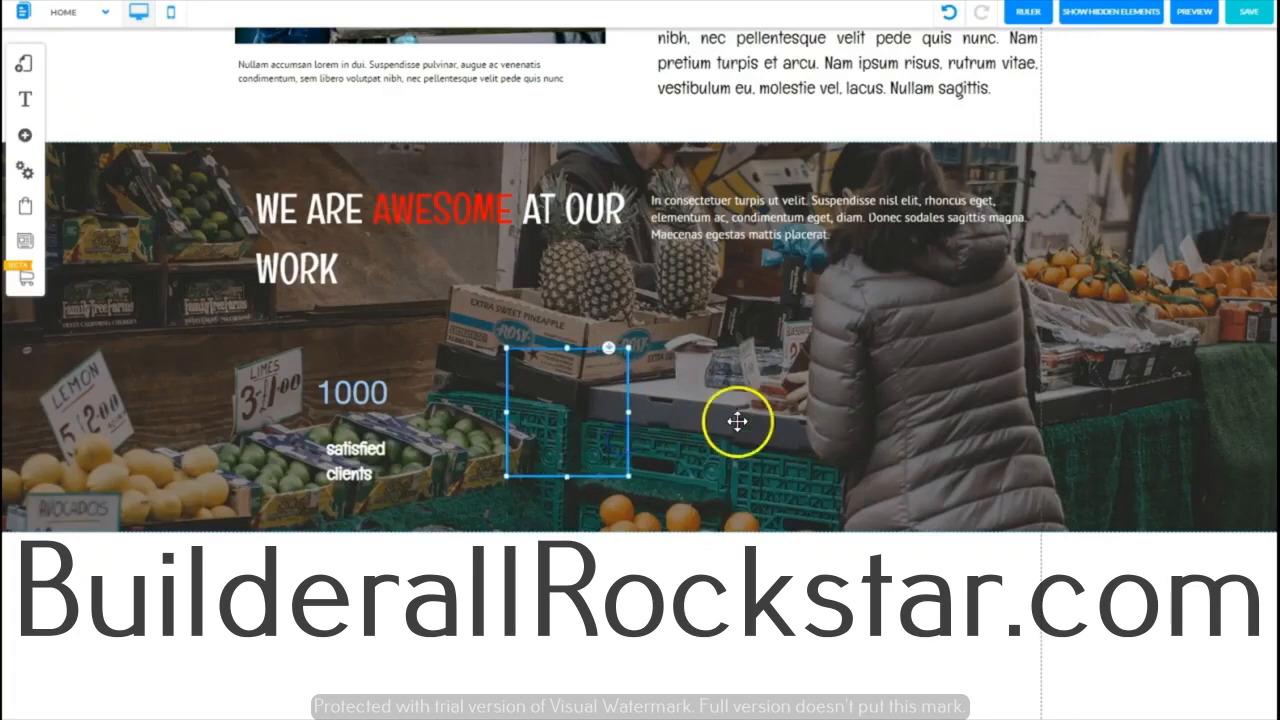
click(818, 379)
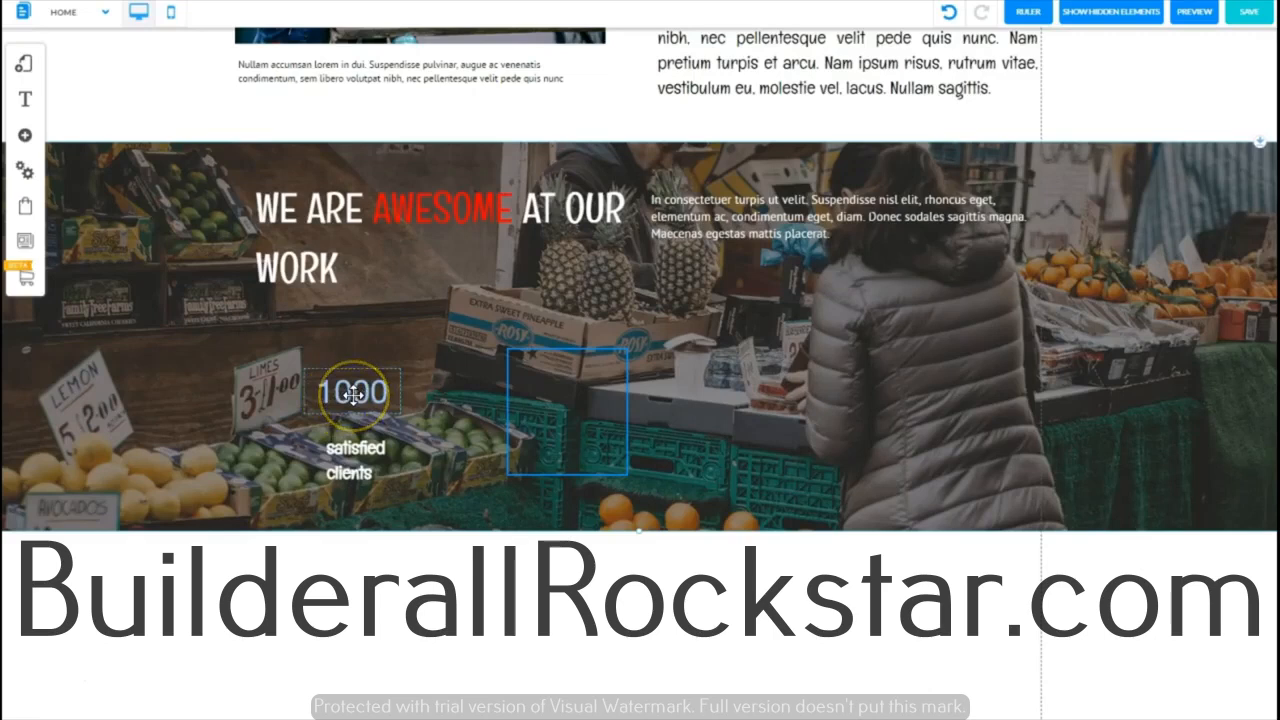
- Move the 1000 counter into the upper part of the outlined box and center it there
drag(353, 393, 567, 378)
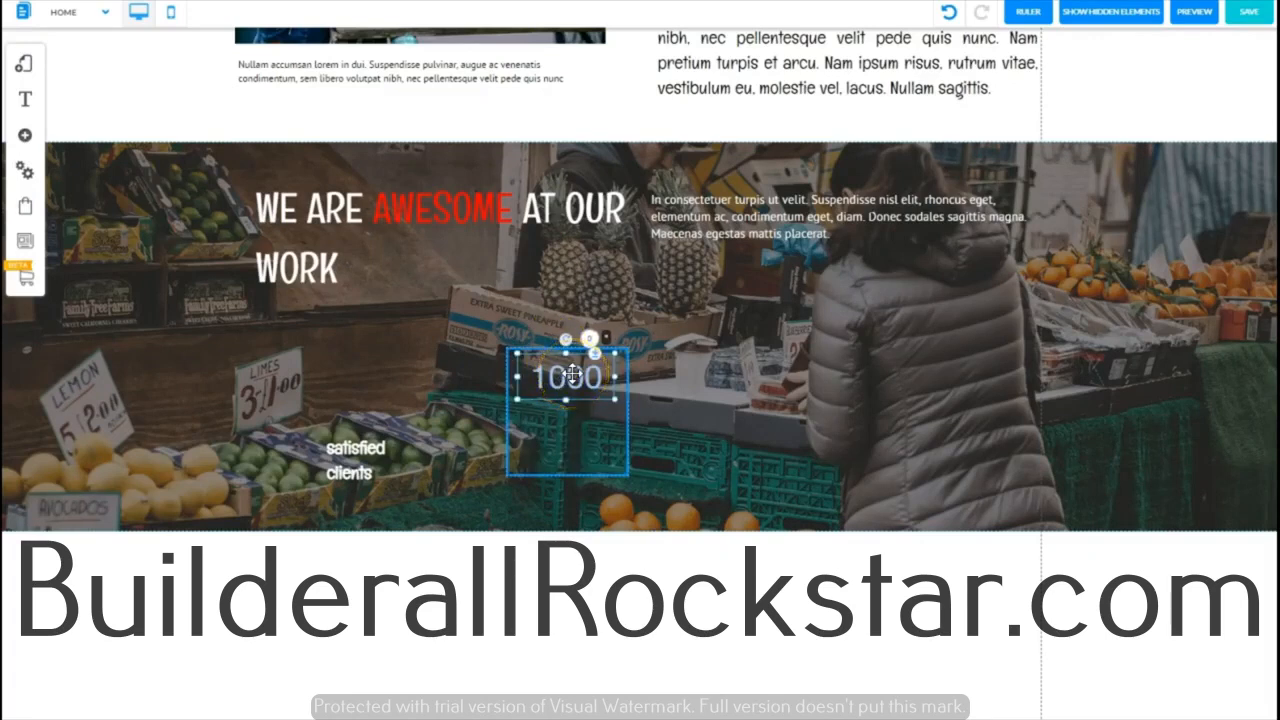
right_click(572, 375)
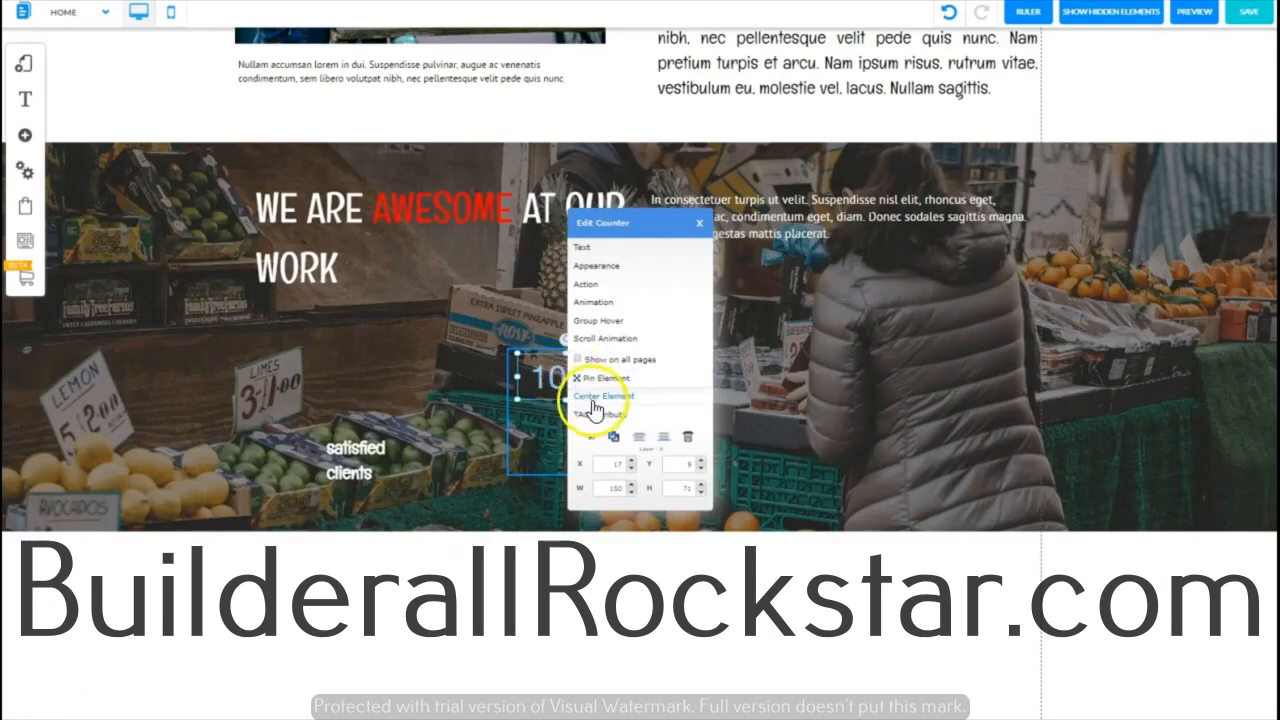
click(593, 398)
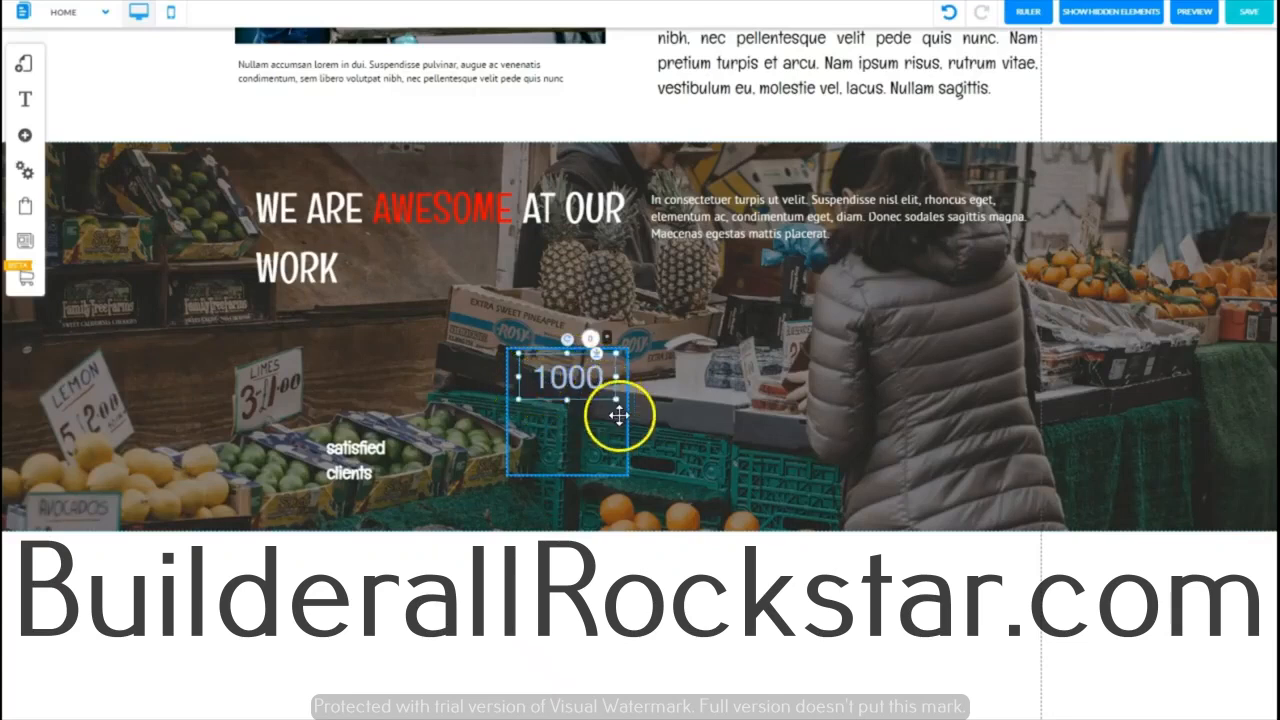
click(425, 423)
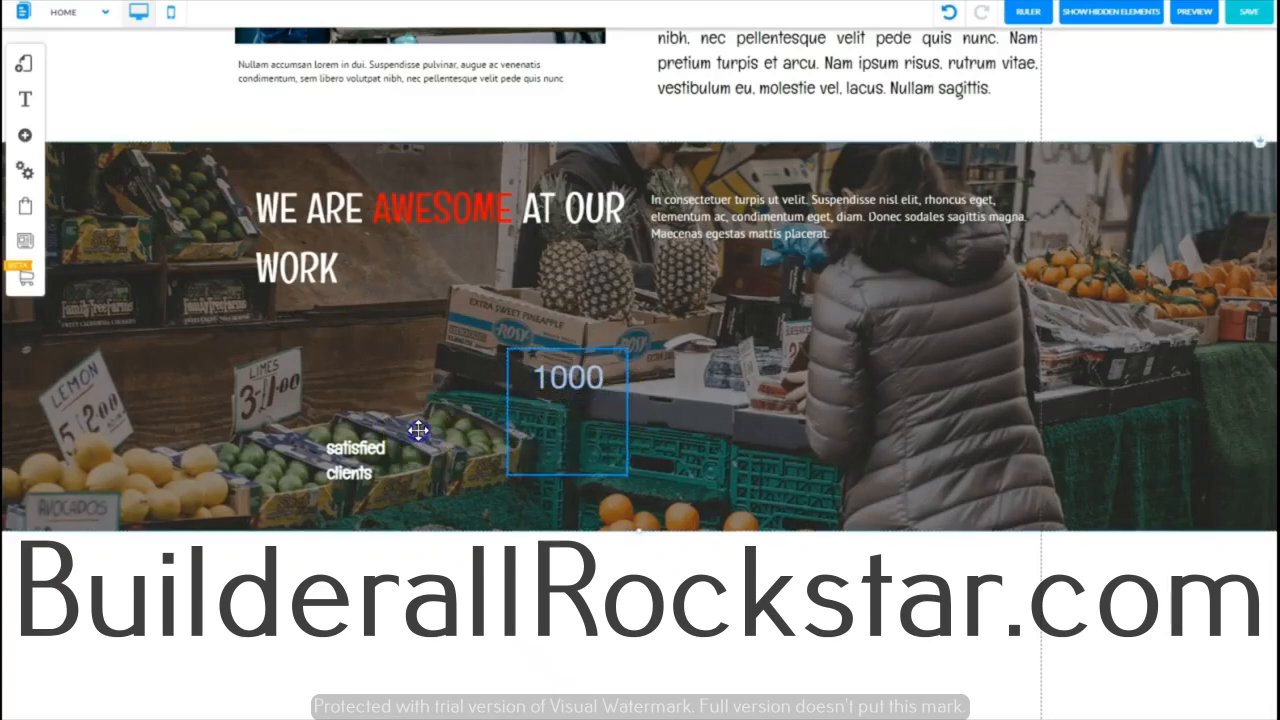
- Move the "satisfied clients" text into the box below the counter and widen it to the box's full width
click(345, 452)
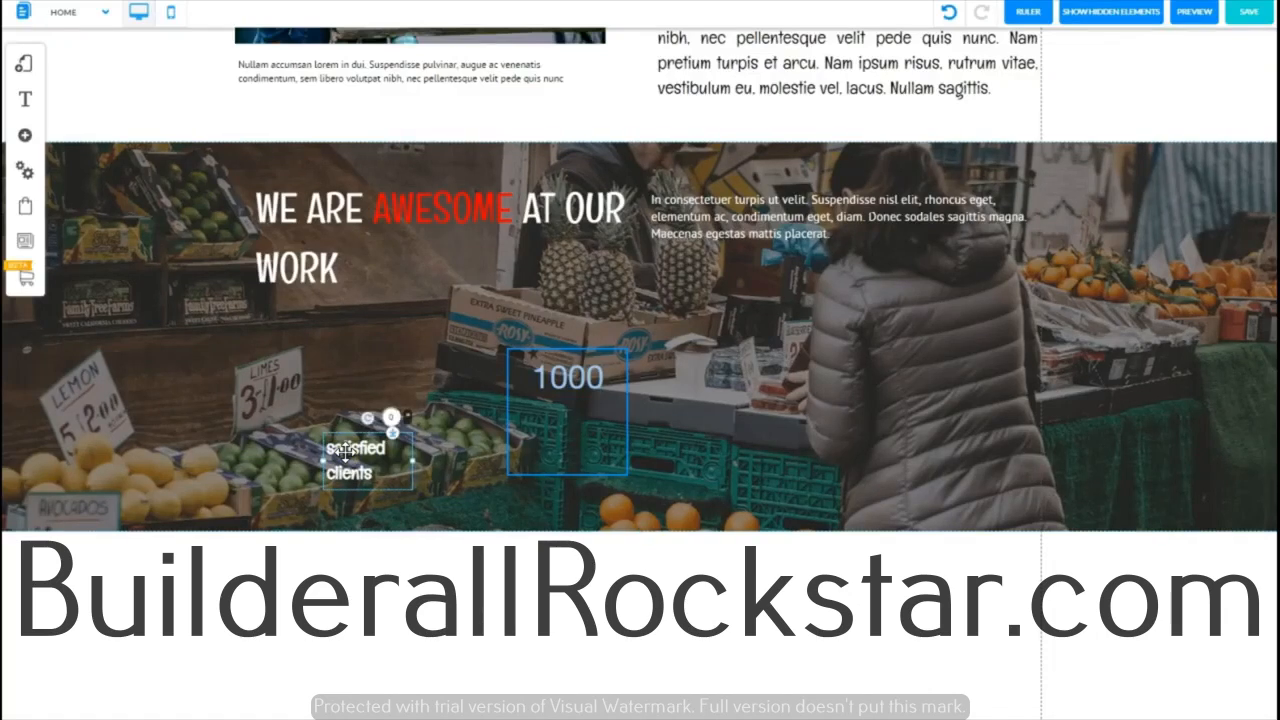
click(353, 452)
drag(353, 452, 538, 420)
click(594, 432)
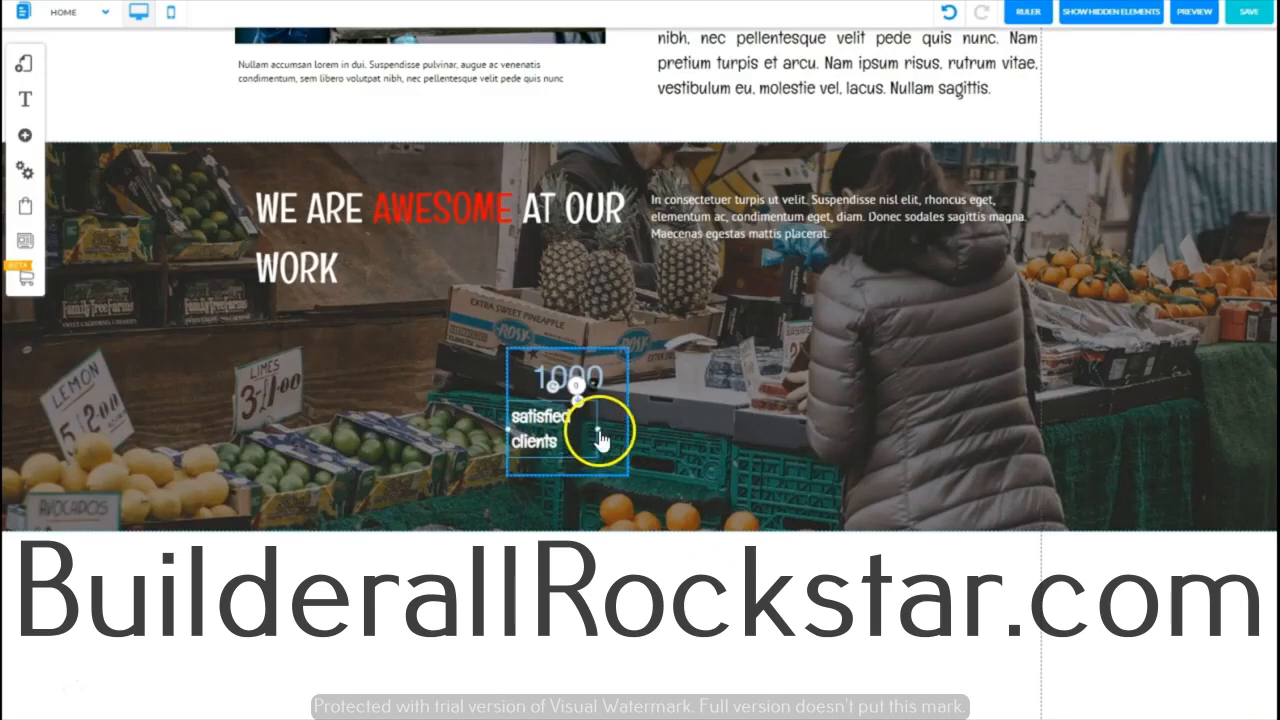
drag(597, 437, 626, 425)
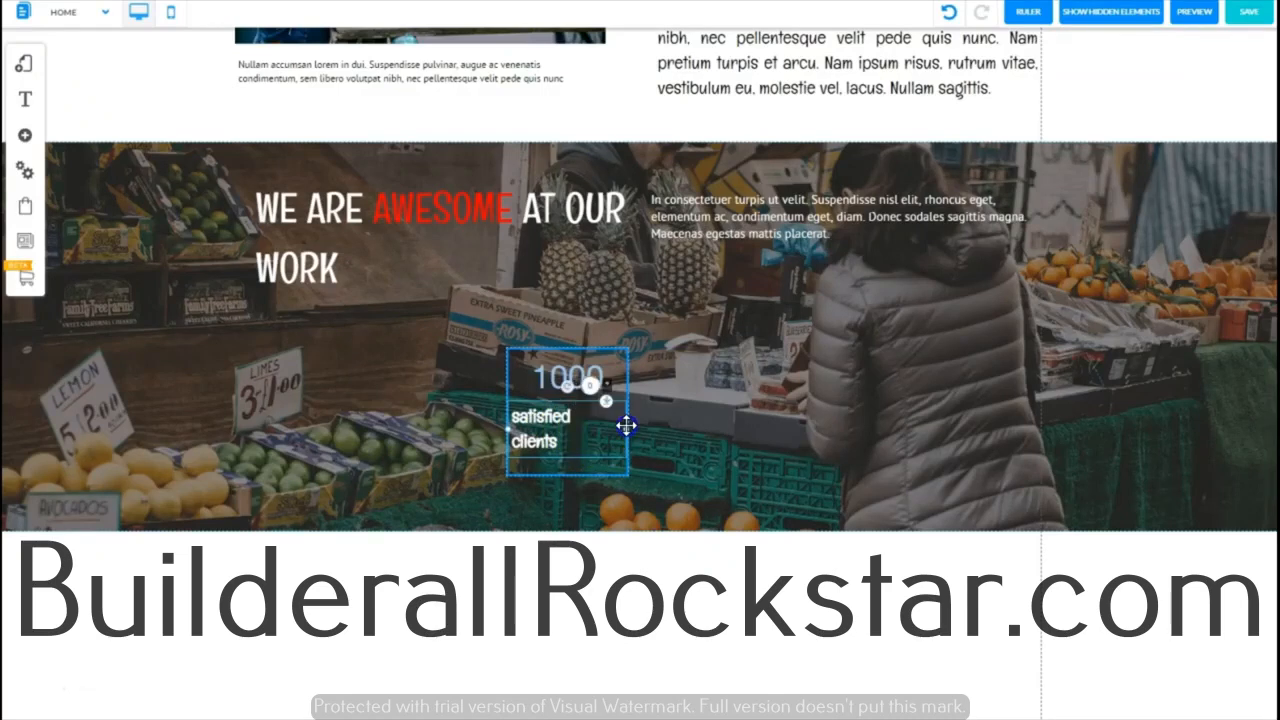
- Center-align the "satisfied clients" text within the box
double_click(555, 426)
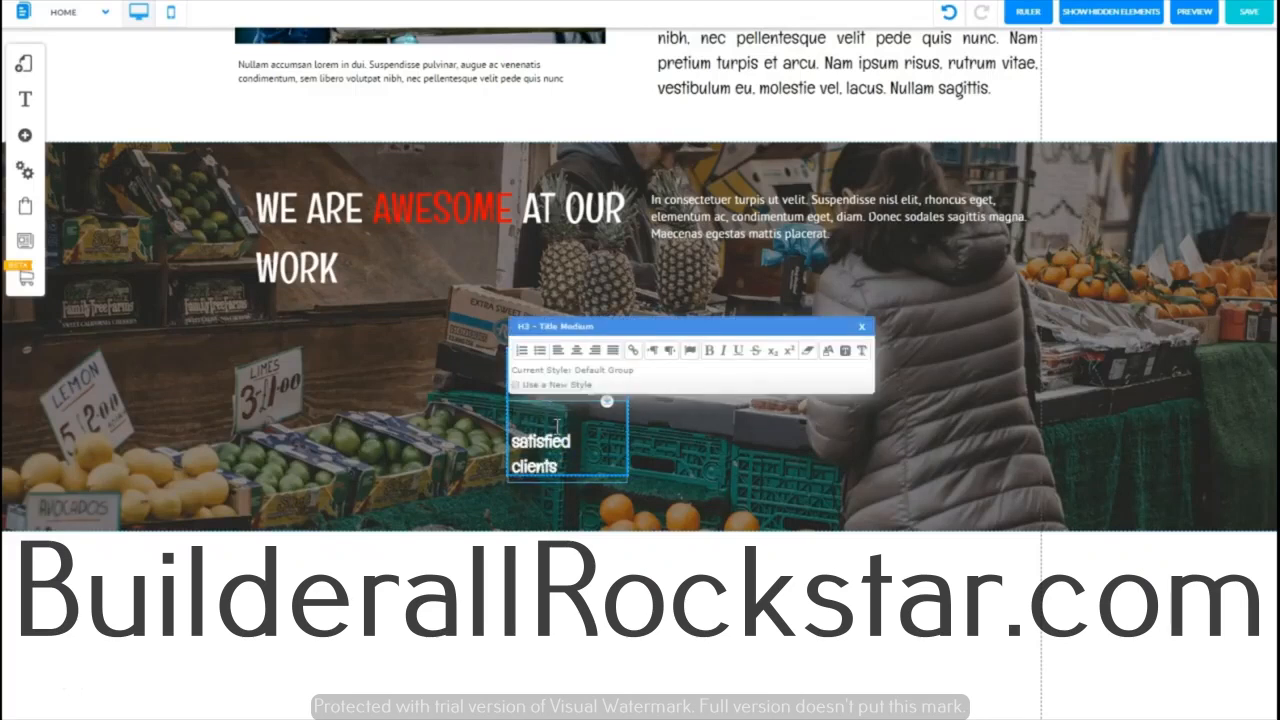
drag(560, 441, 509, 425)
click(577, 351)
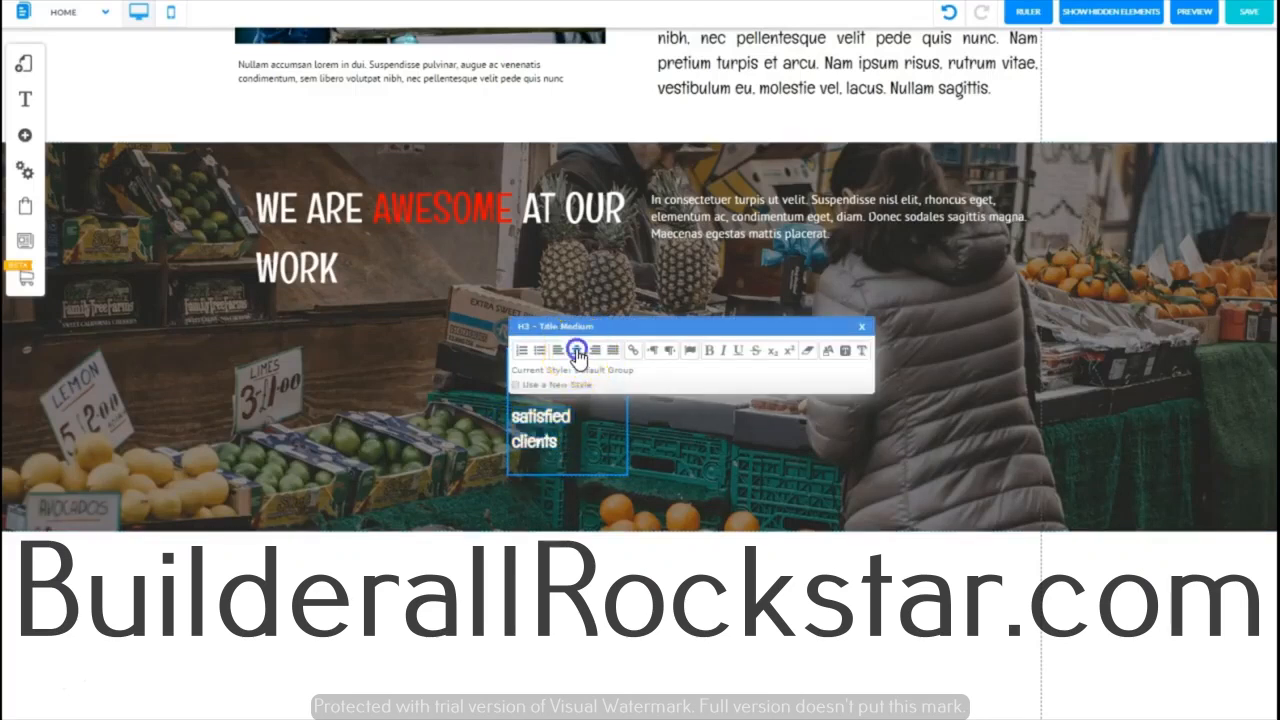
click(860, 328)
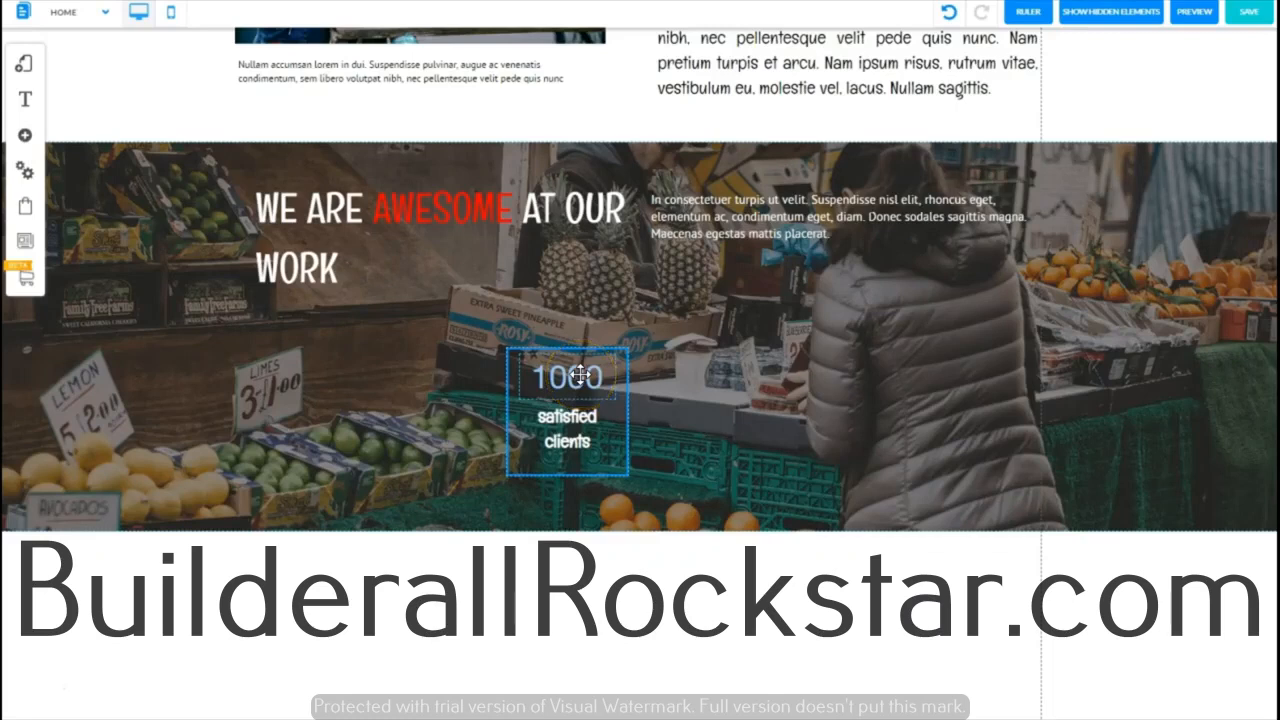
- Move the box with its counter and text to just below the word "WORK" in the banner heading
click(572, 432)
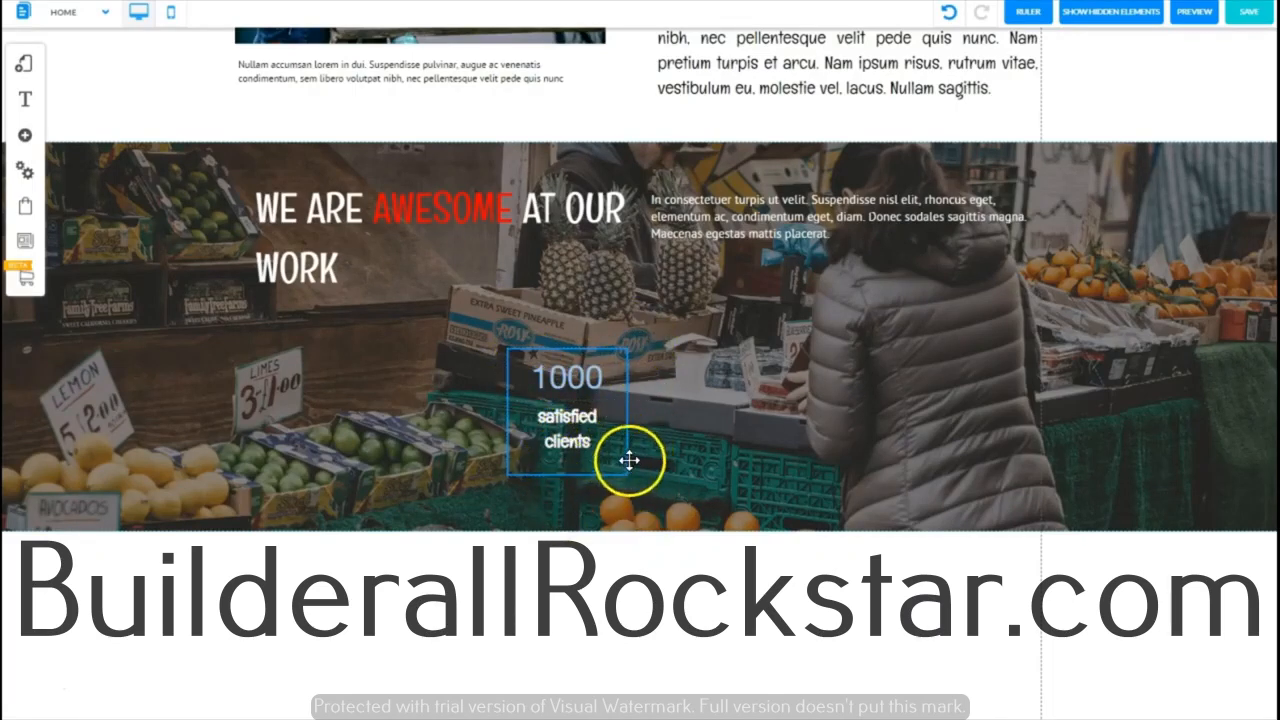
drag(626, 461, 419, 433)
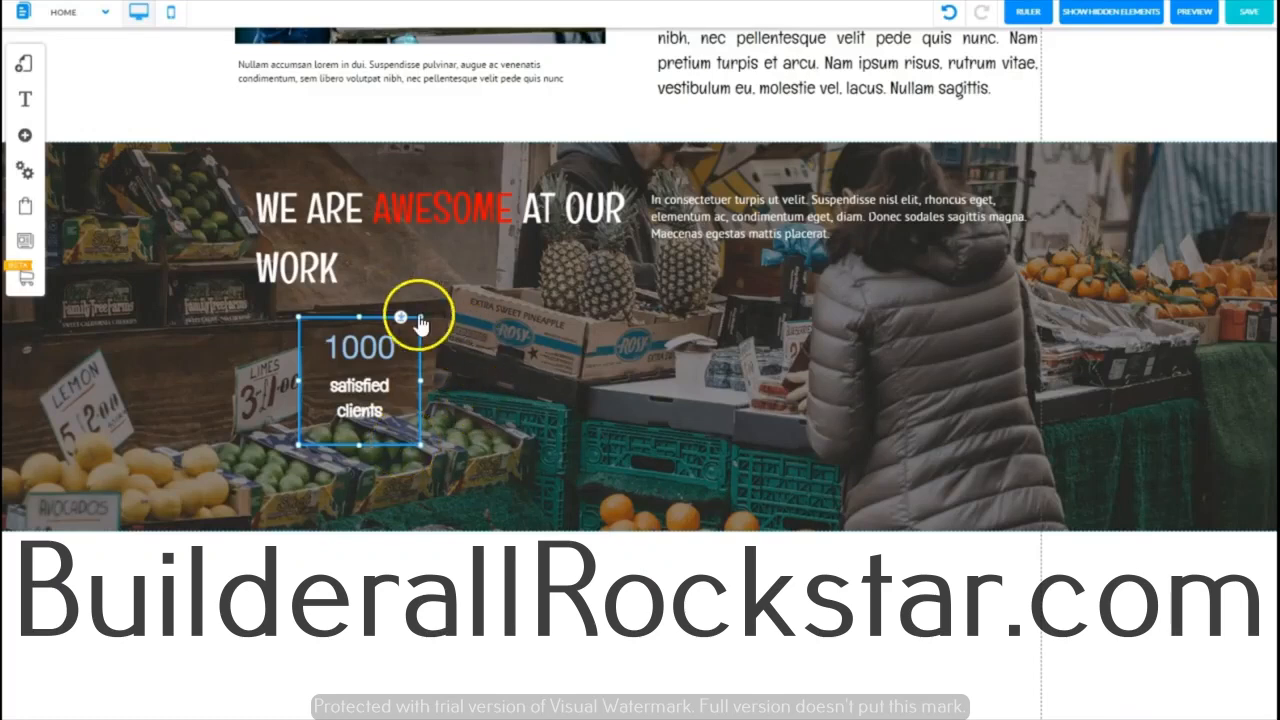
- Duplicate the counter box three times and line up the copies in a row beside the original across the banner
click(394, 444)
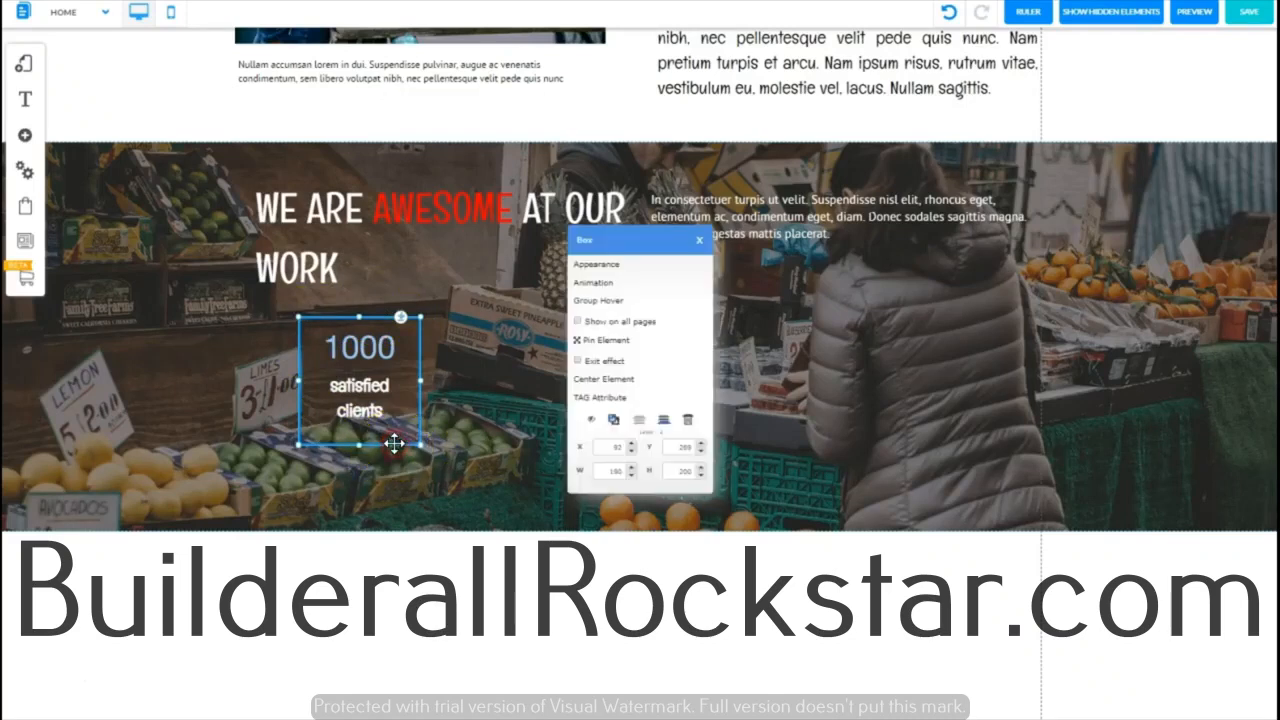
click(614, 421)
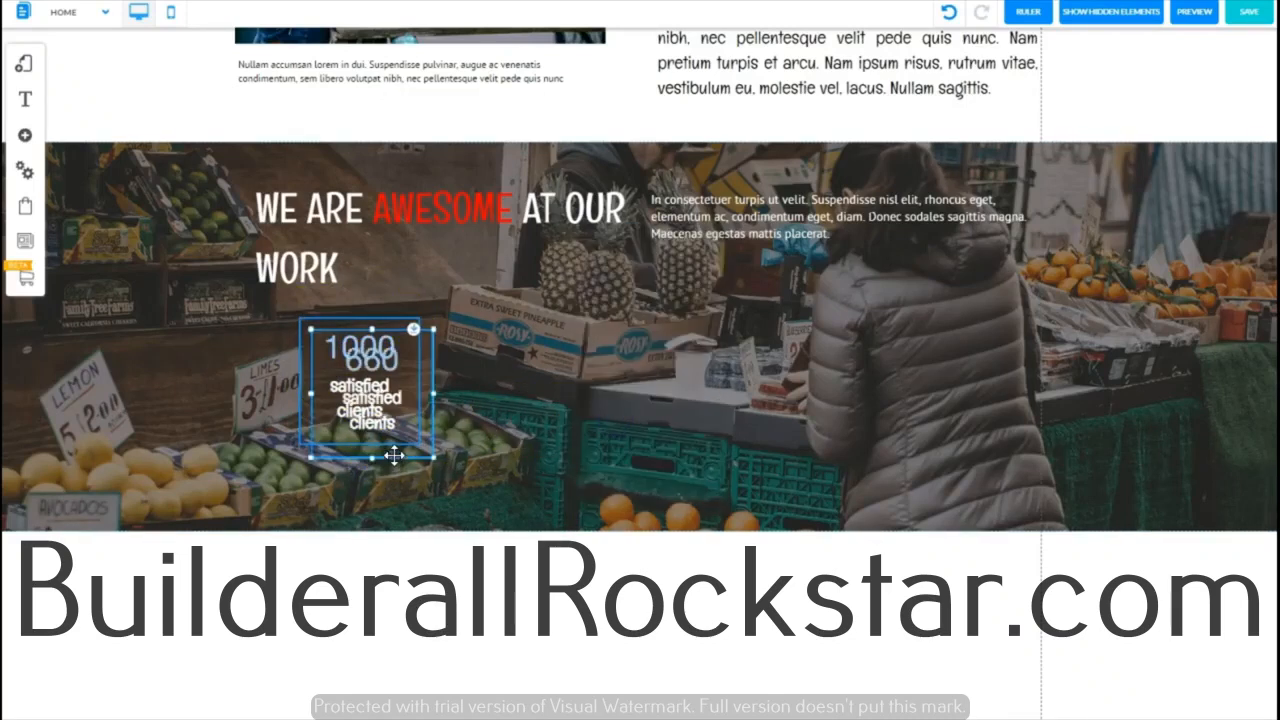
drag(394, 456, 574, 443)
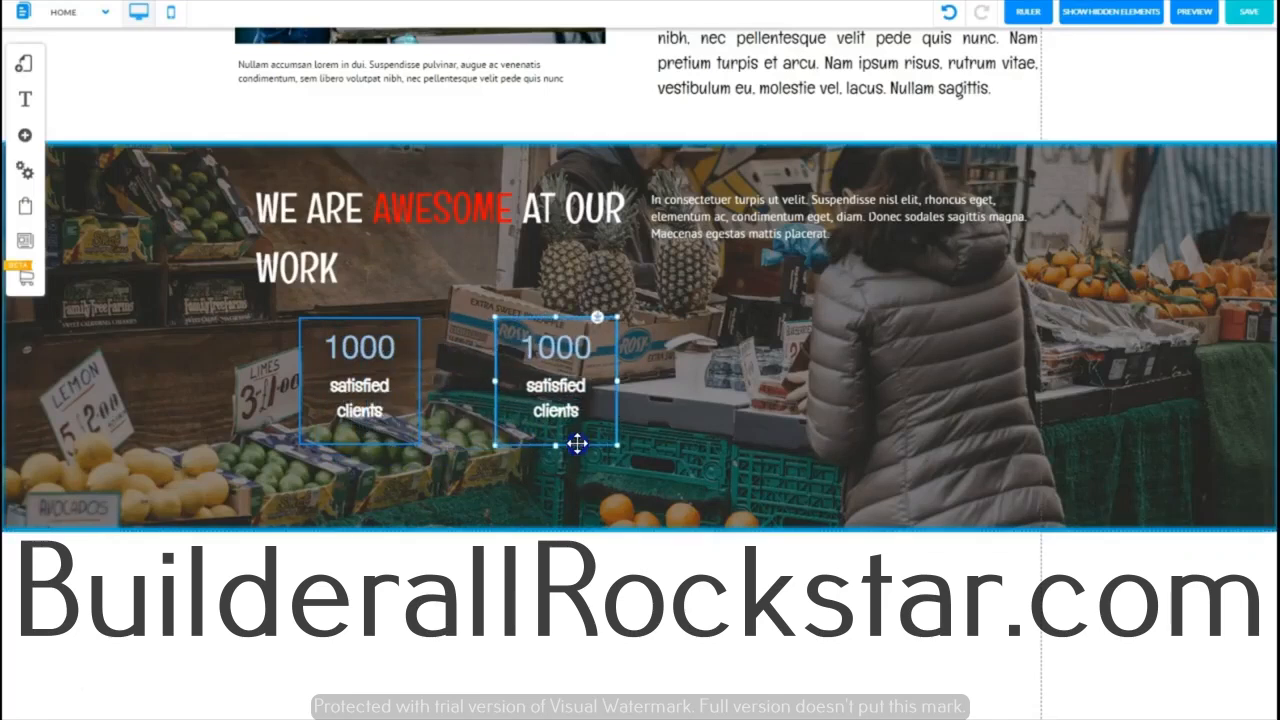
right_click(584, 446)
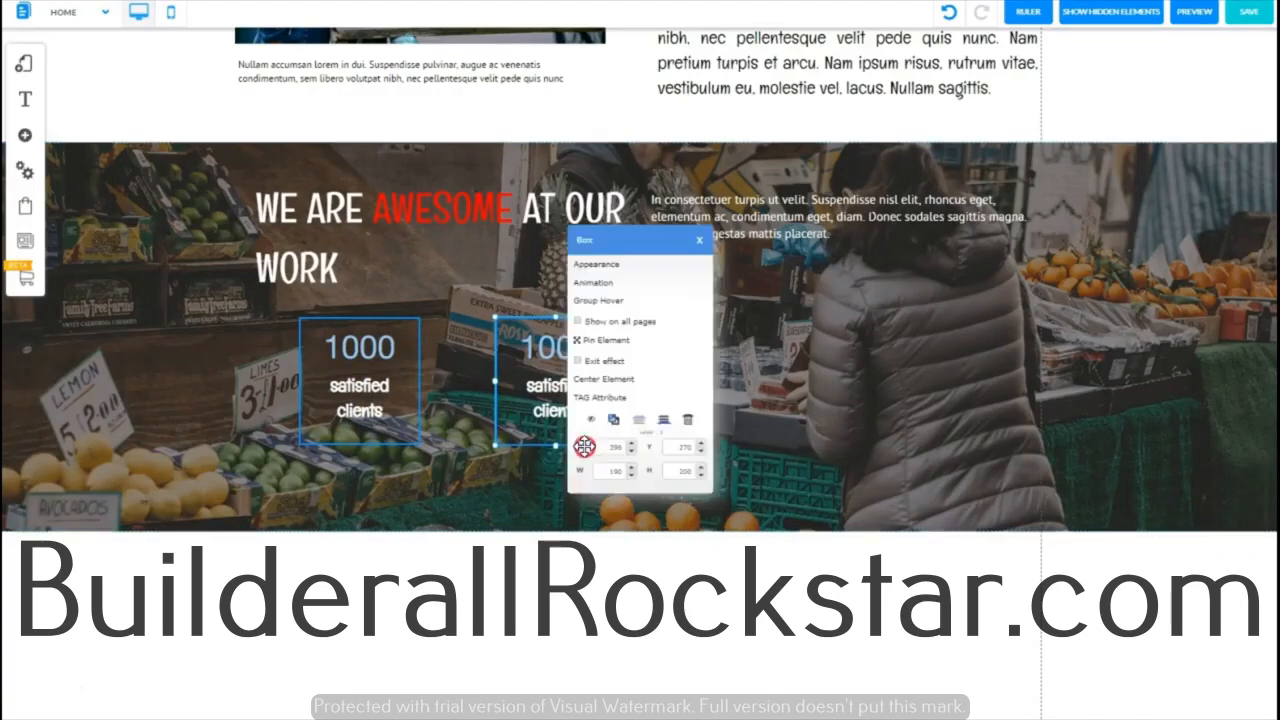
click(586, 445)
drag(745, 441, 940, 441)
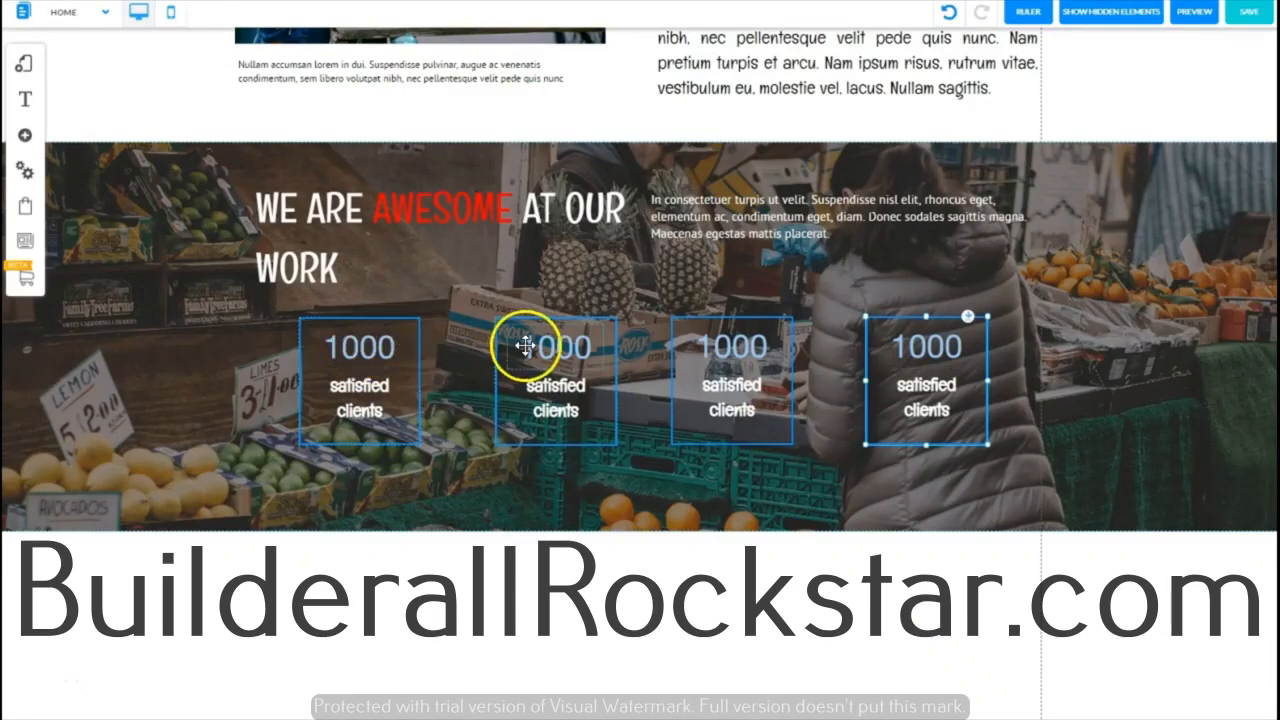
- Set the font size of the first counter's style to 60 and make its digits bold
click(360, 347)
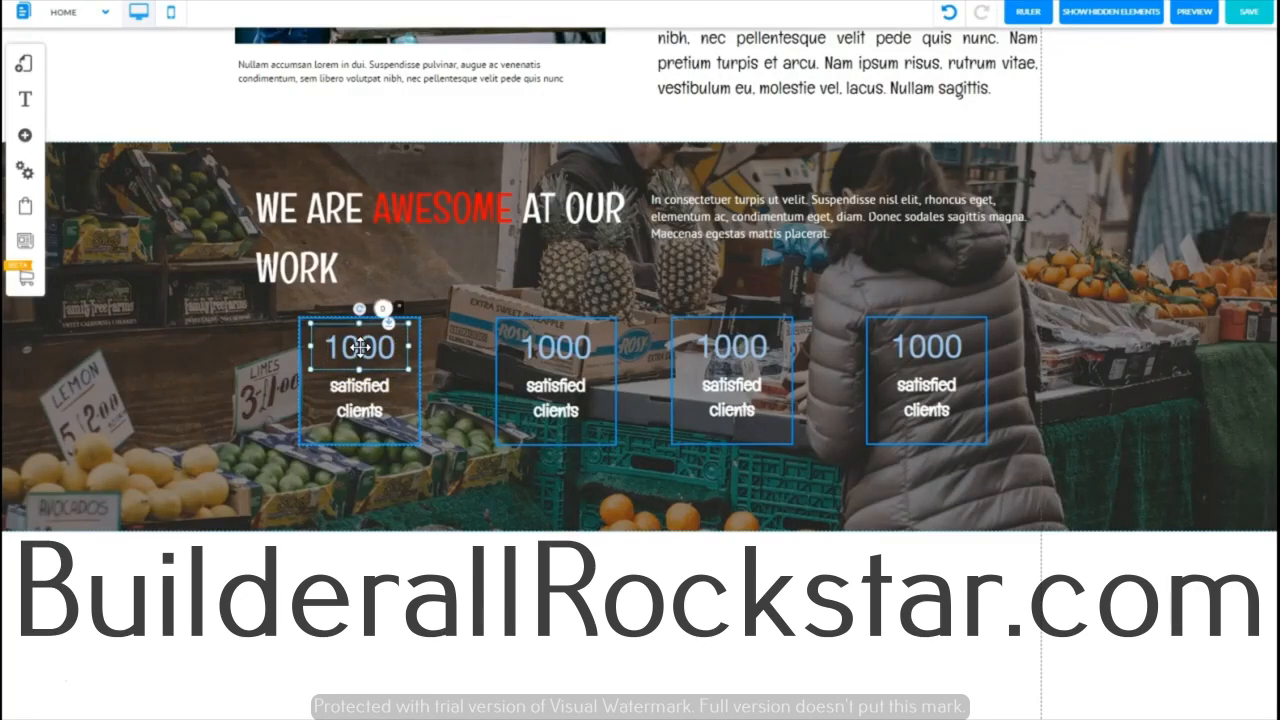
double_click(360, 347)
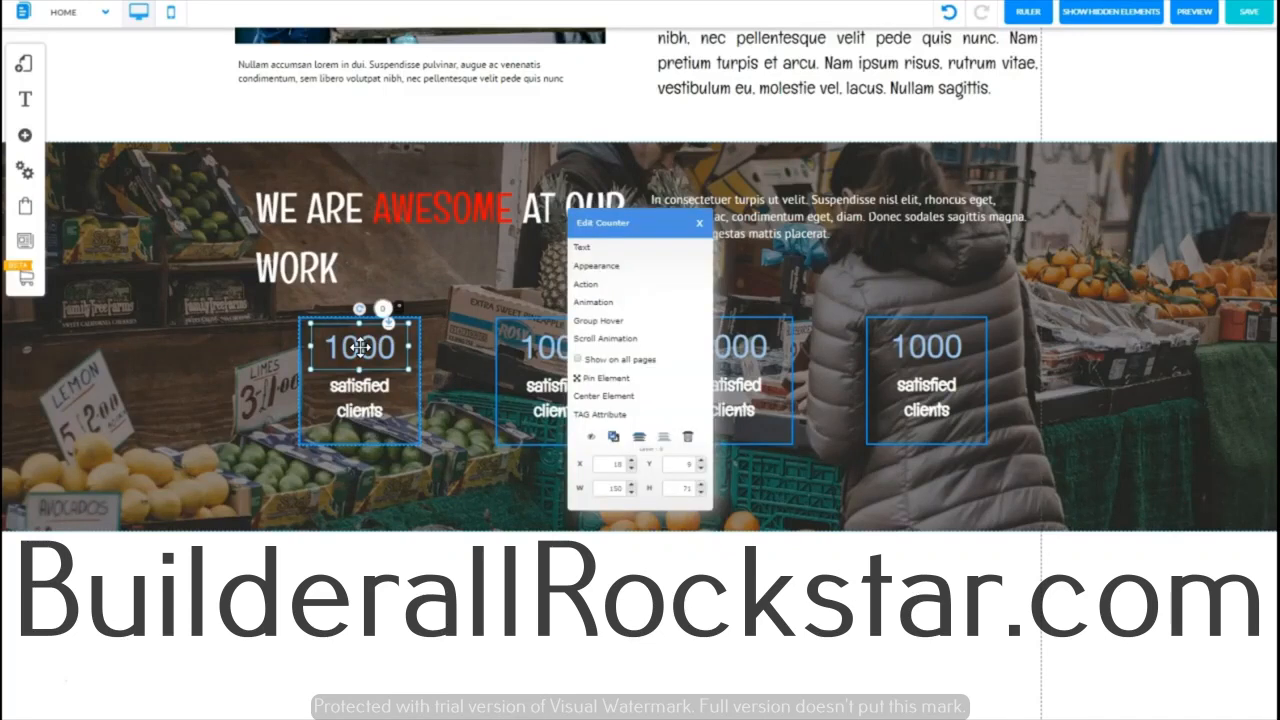
click(588, 265)
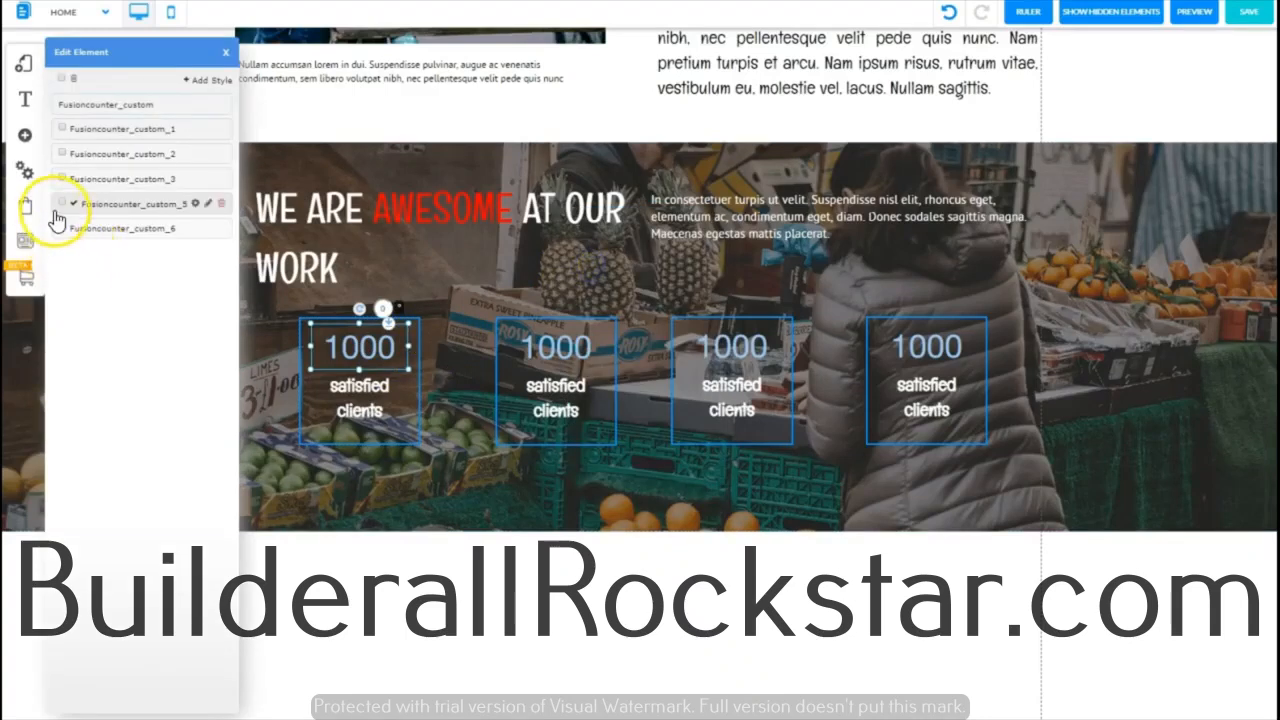
click(195, 215)
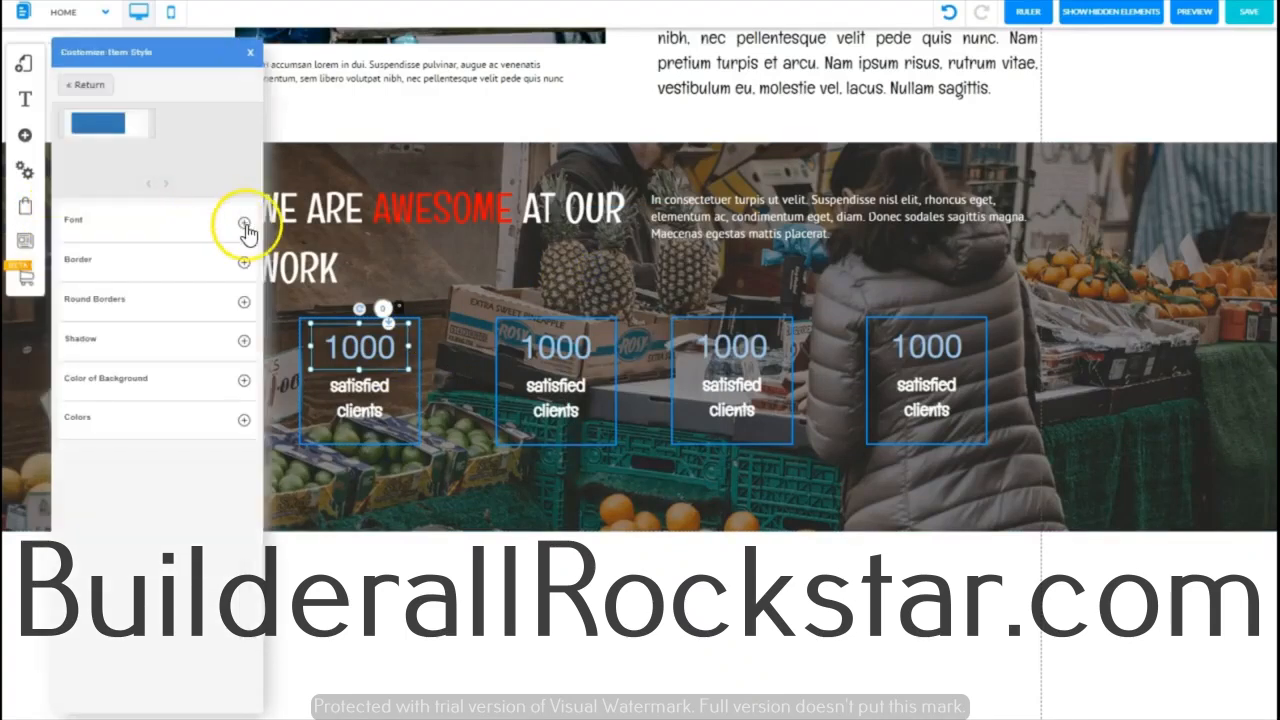
click(243, 224)
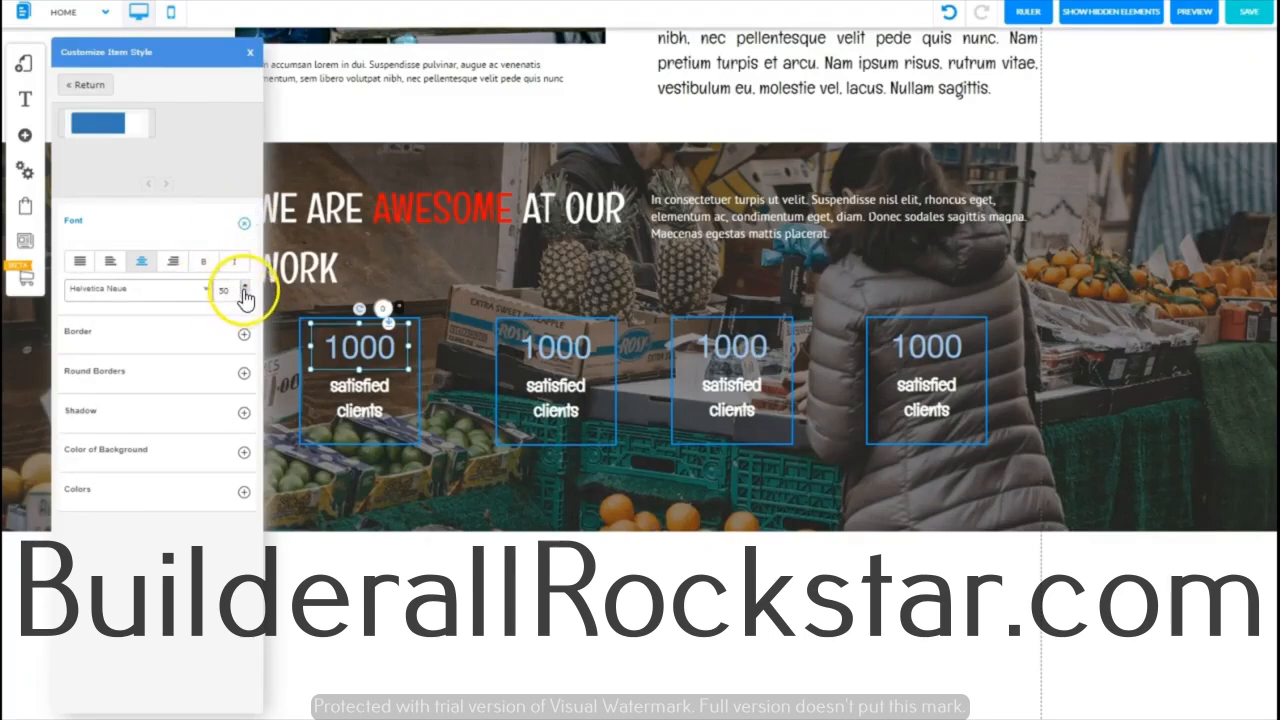
click(244, 289)
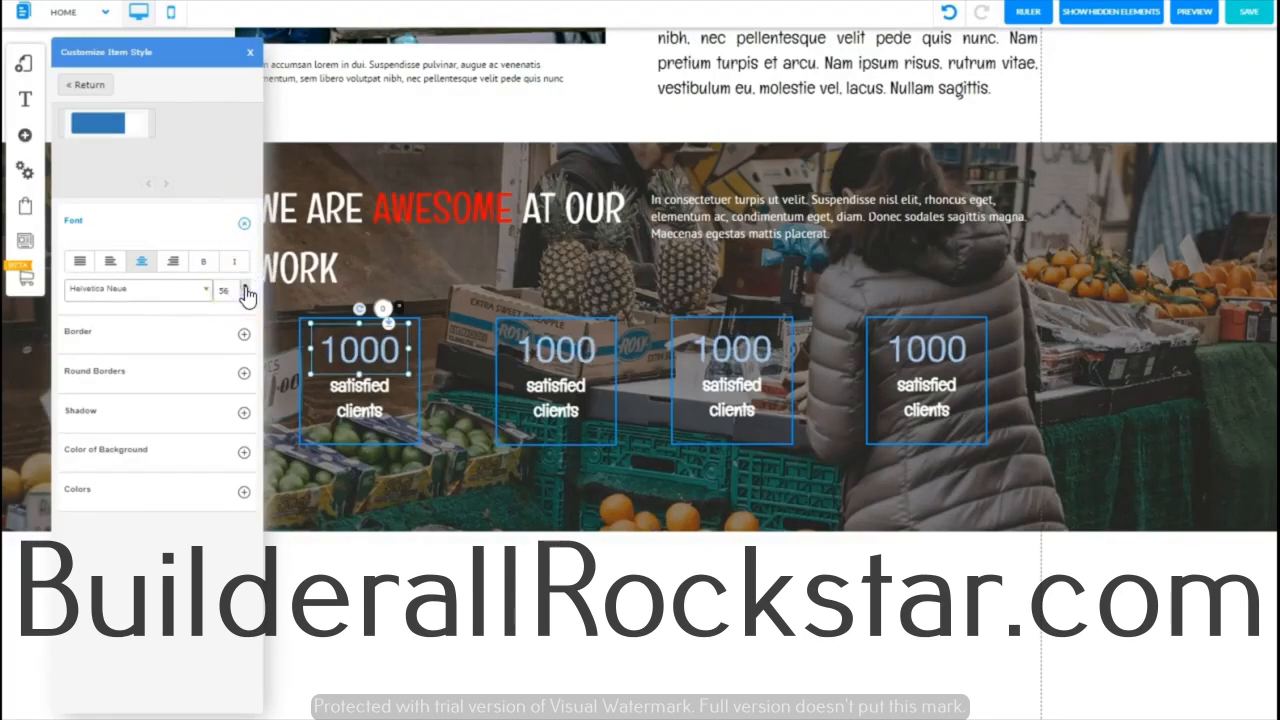
click(245, 288)
click(245, 288)
click(245, 288)
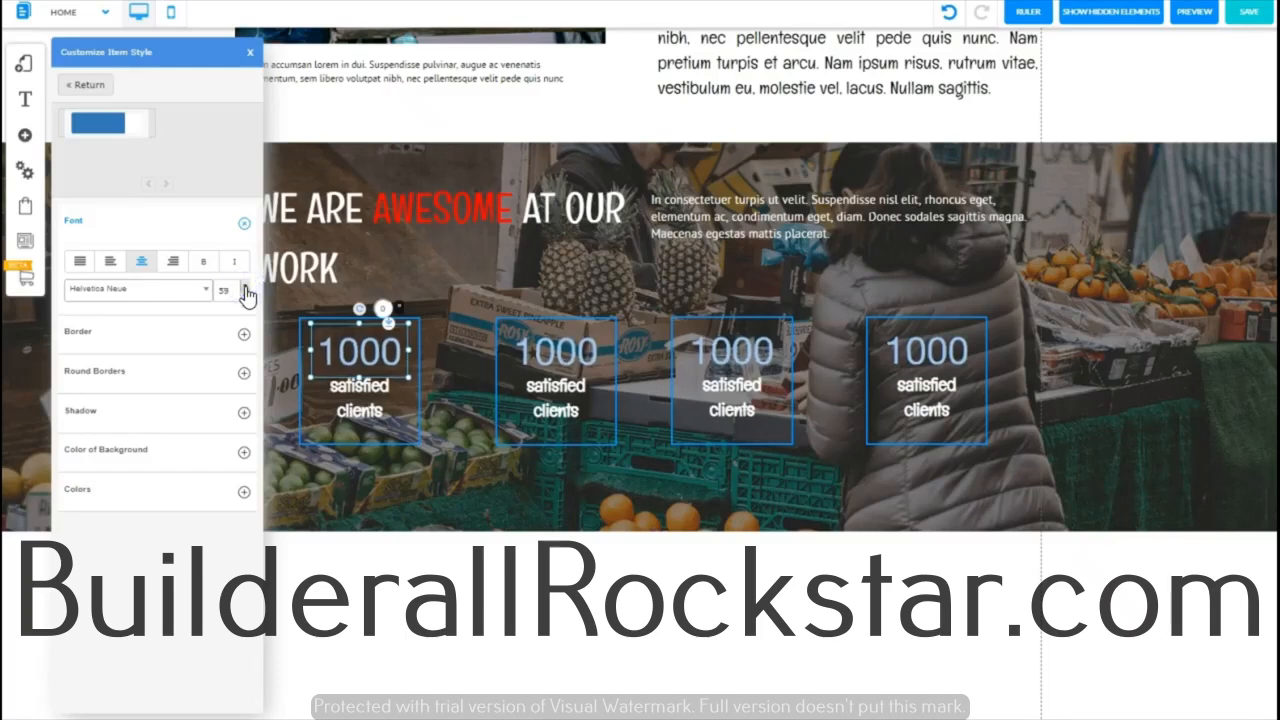
click(245, 288)
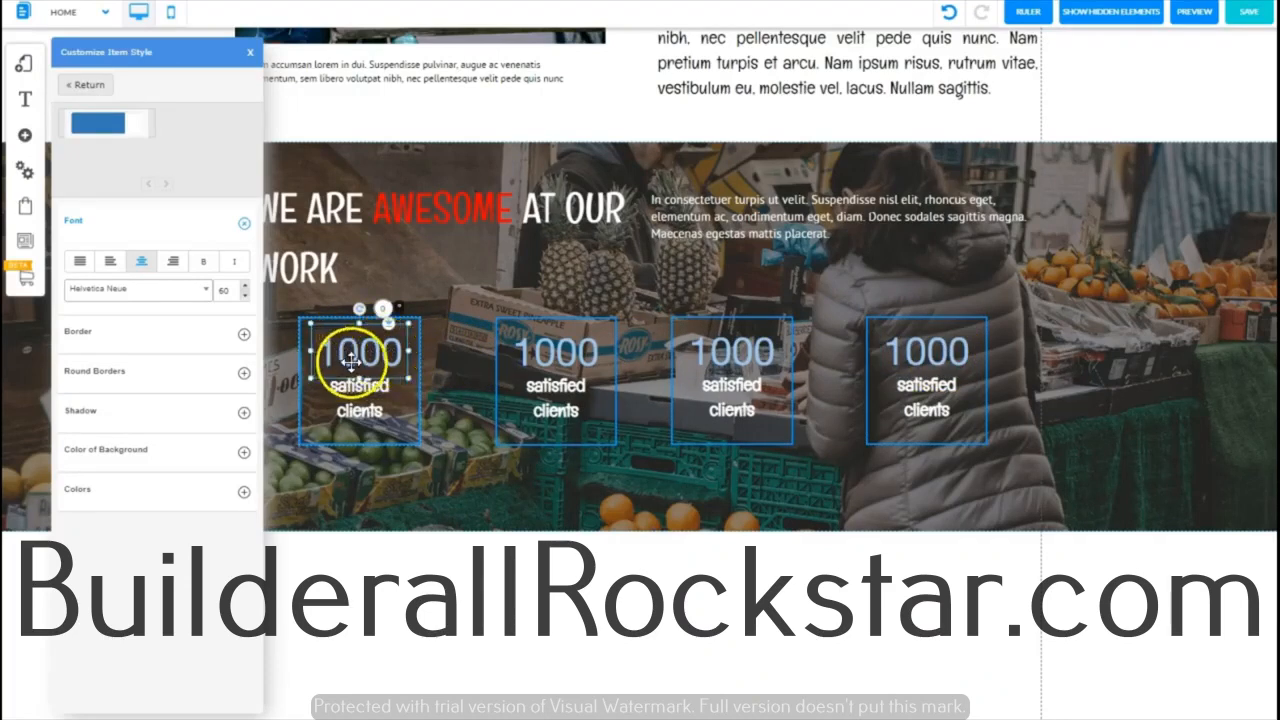
click(204, 266)
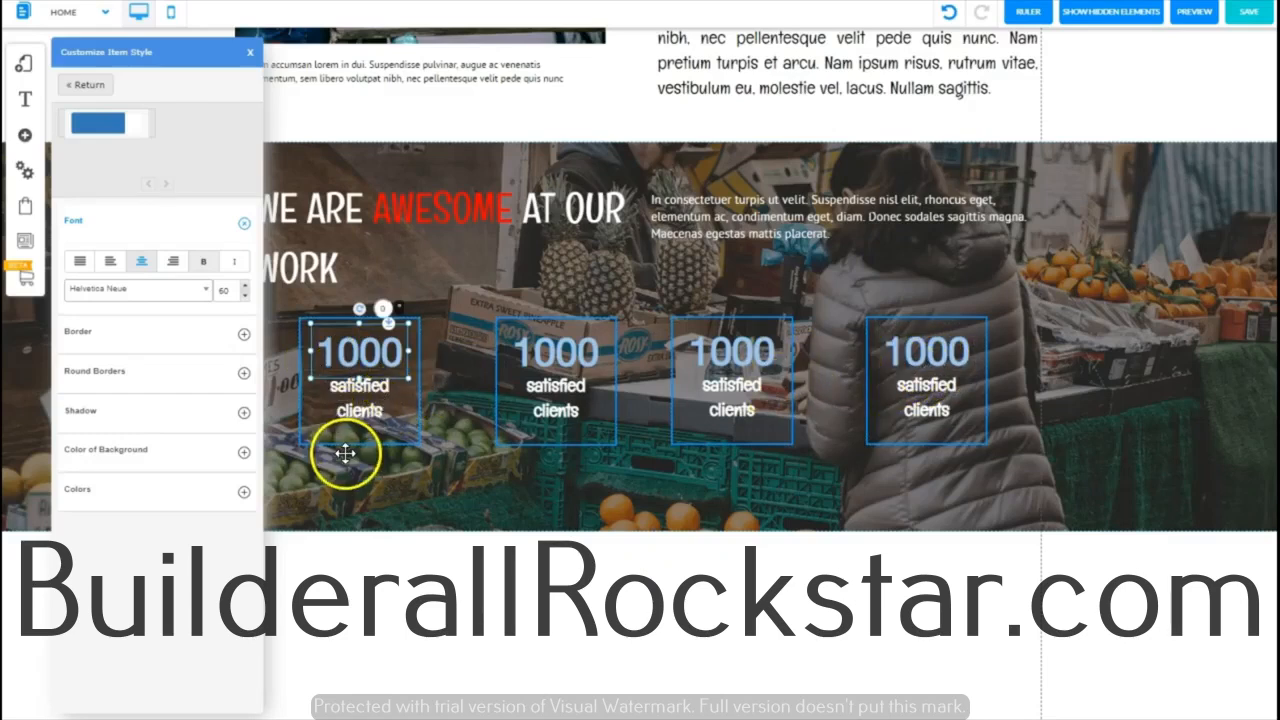
click(250, 58)
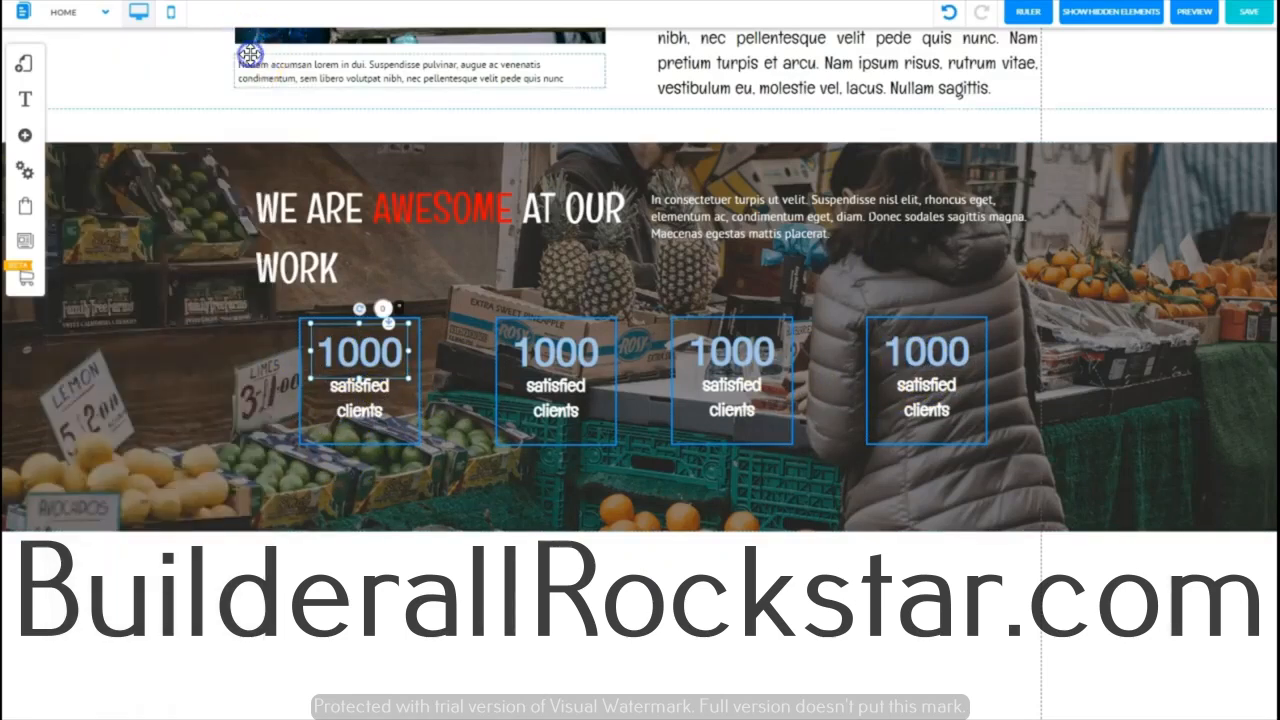
- Set the border style of the first counter's box to hidden
click(305, 438)
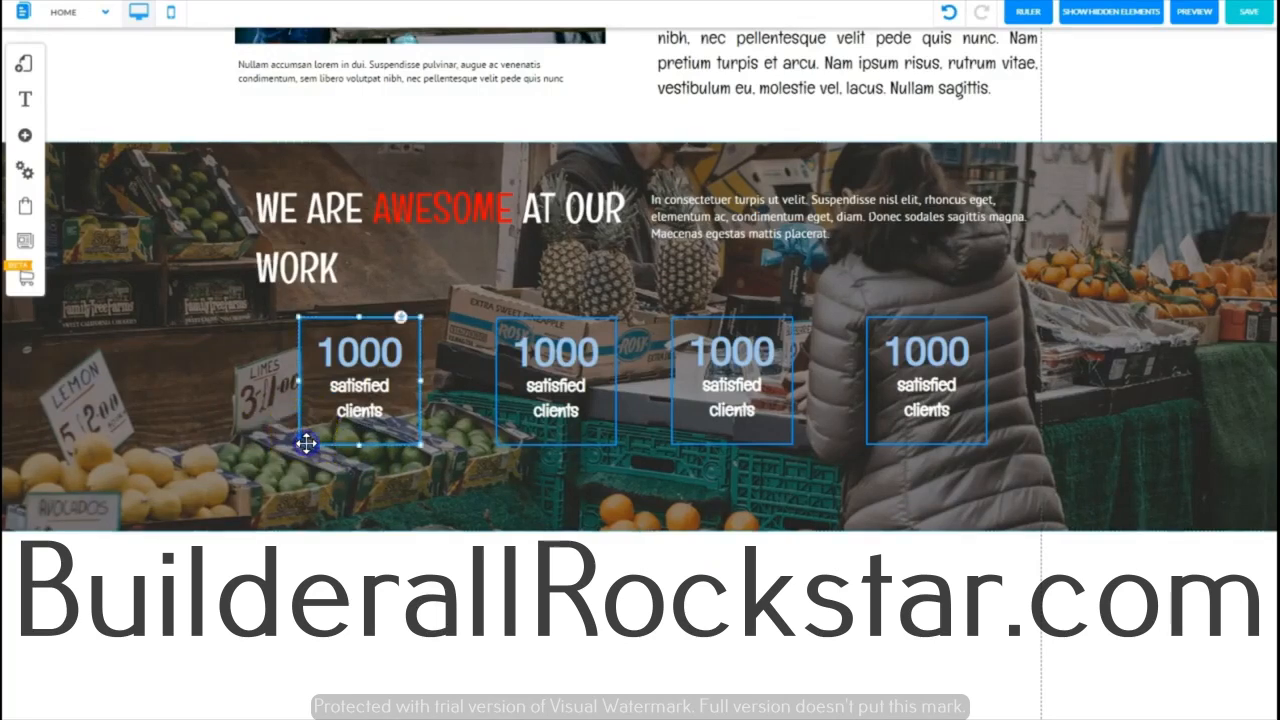
click(380, 436)
click(391, 438)
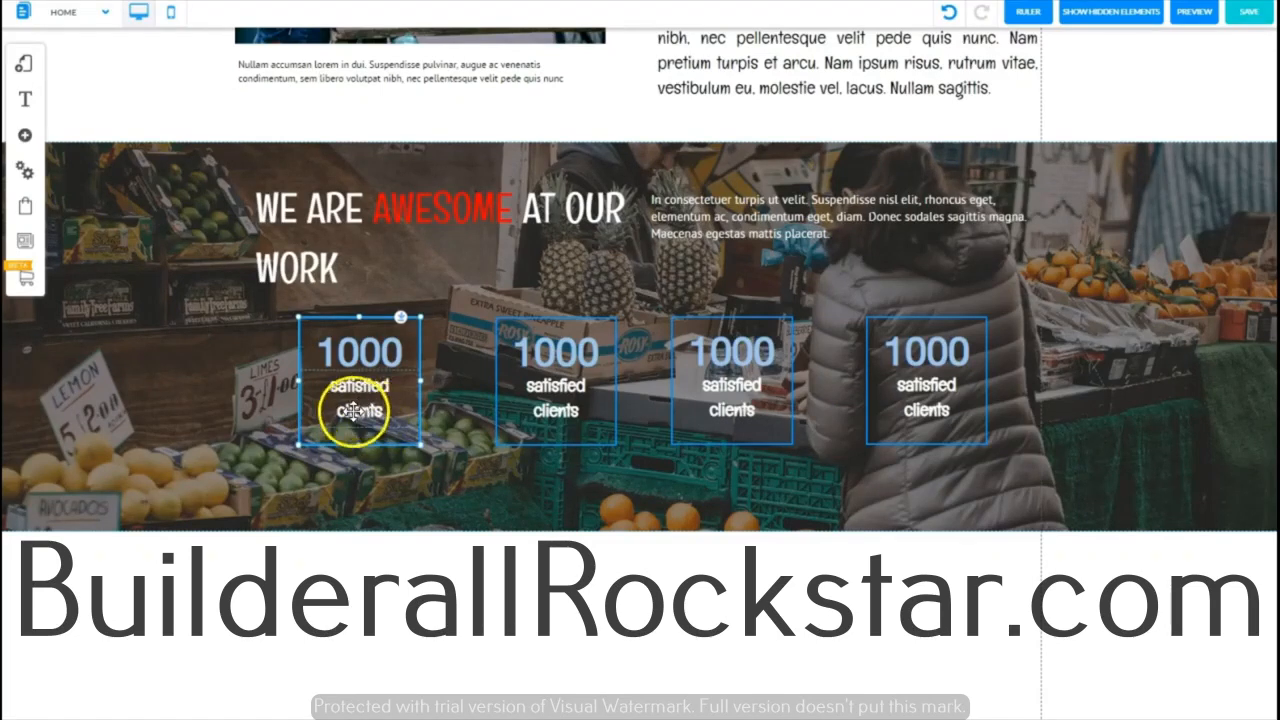
click(349, 367)
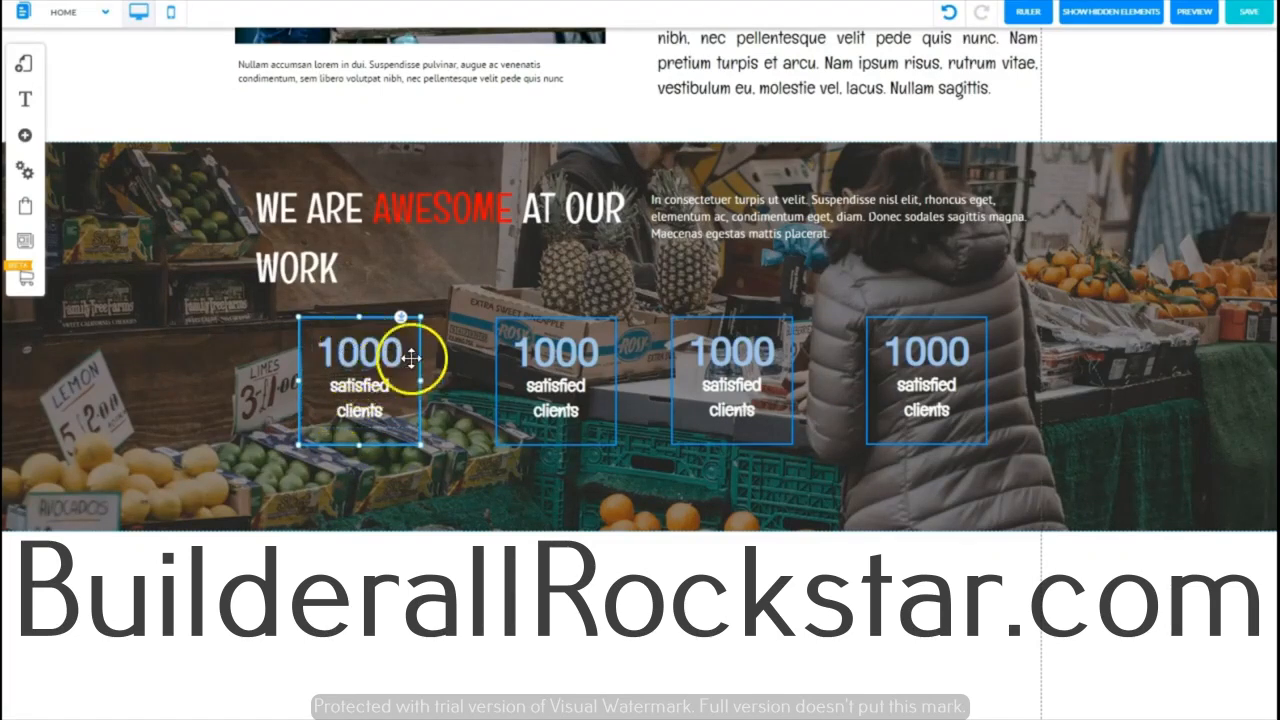
right_click(402, 445)
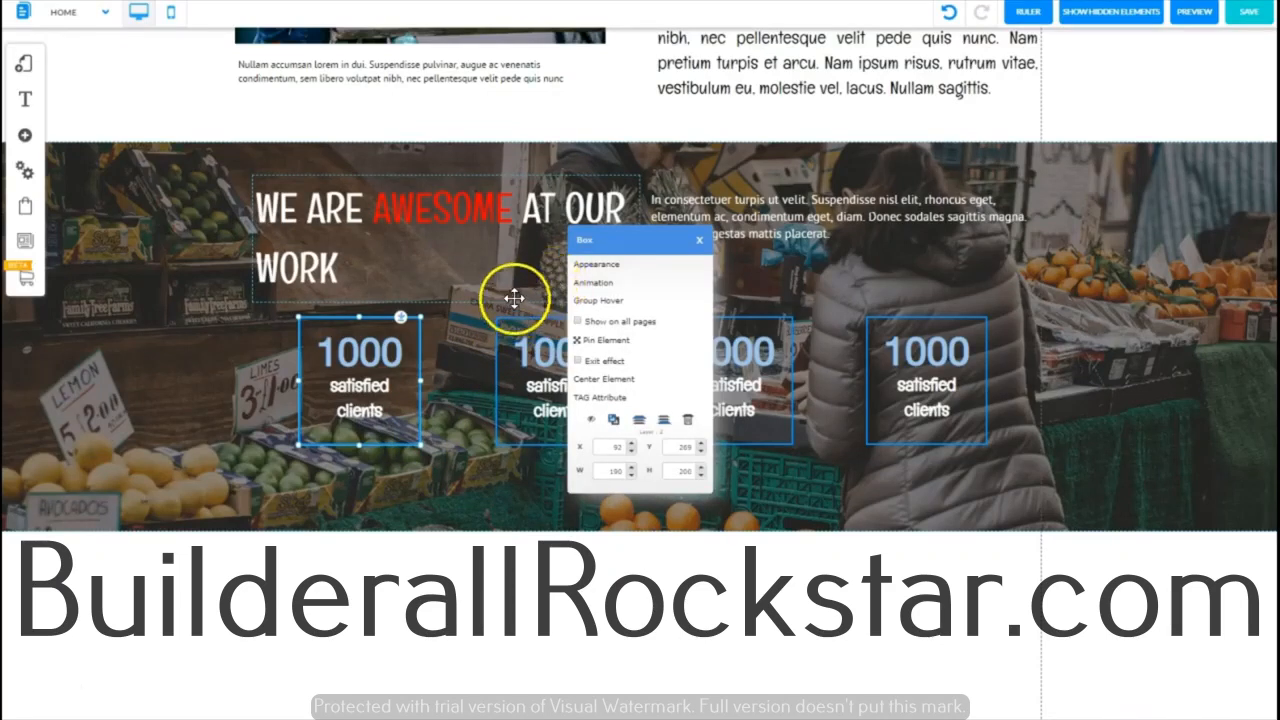
click(600, 265)
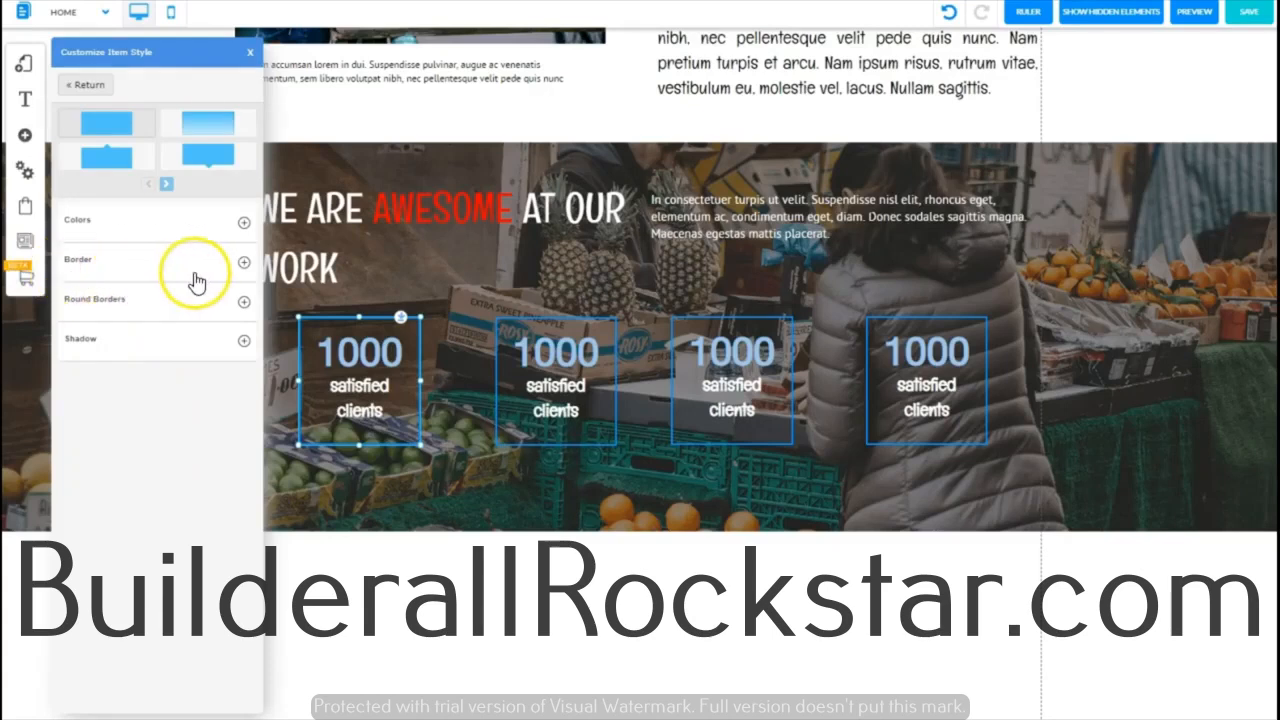
click(244, 264)
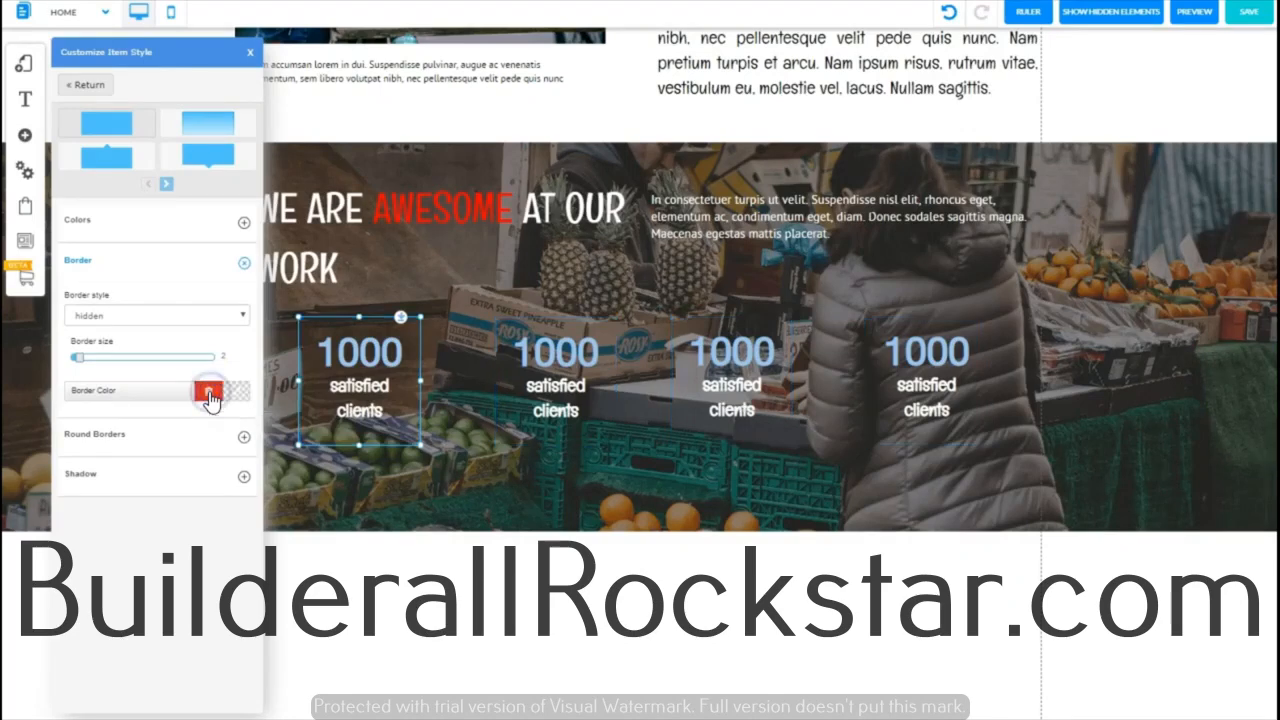
click(250, 52)
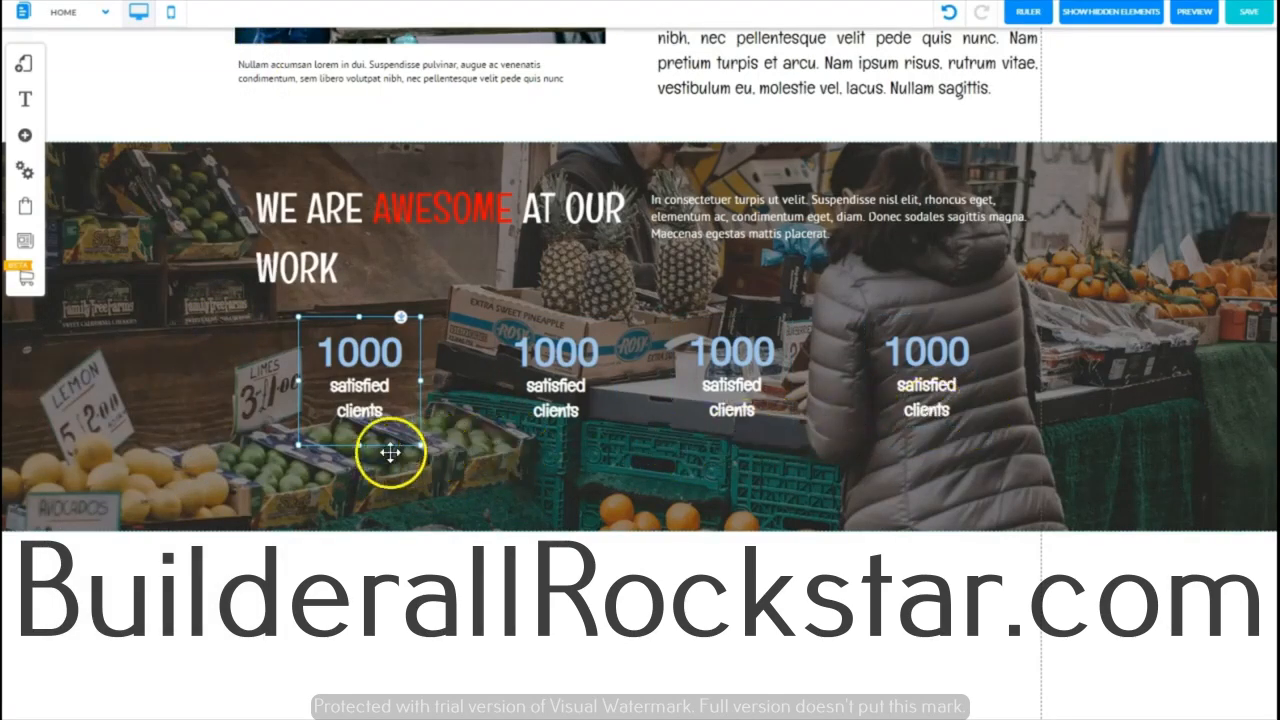
- Check the first statistic on the reference page and set the first counter in the row to the number 136
click(267, 470)
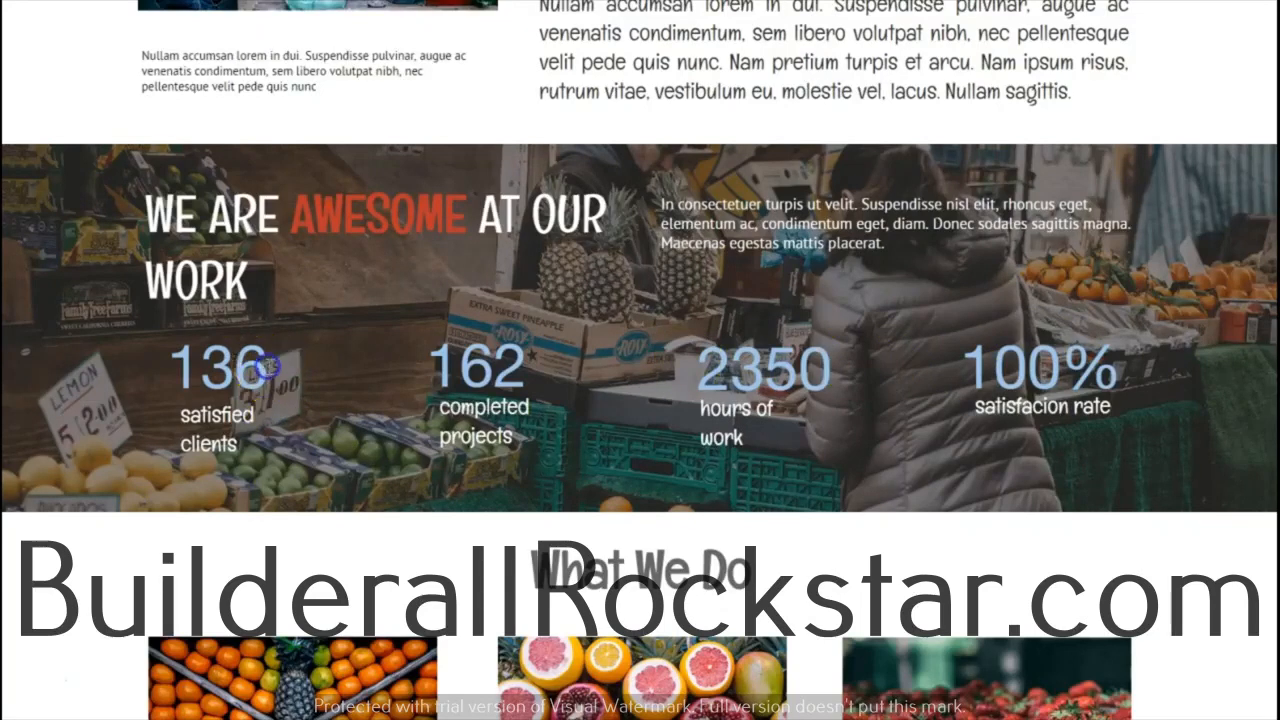
drag(268, 368, 179, 360)
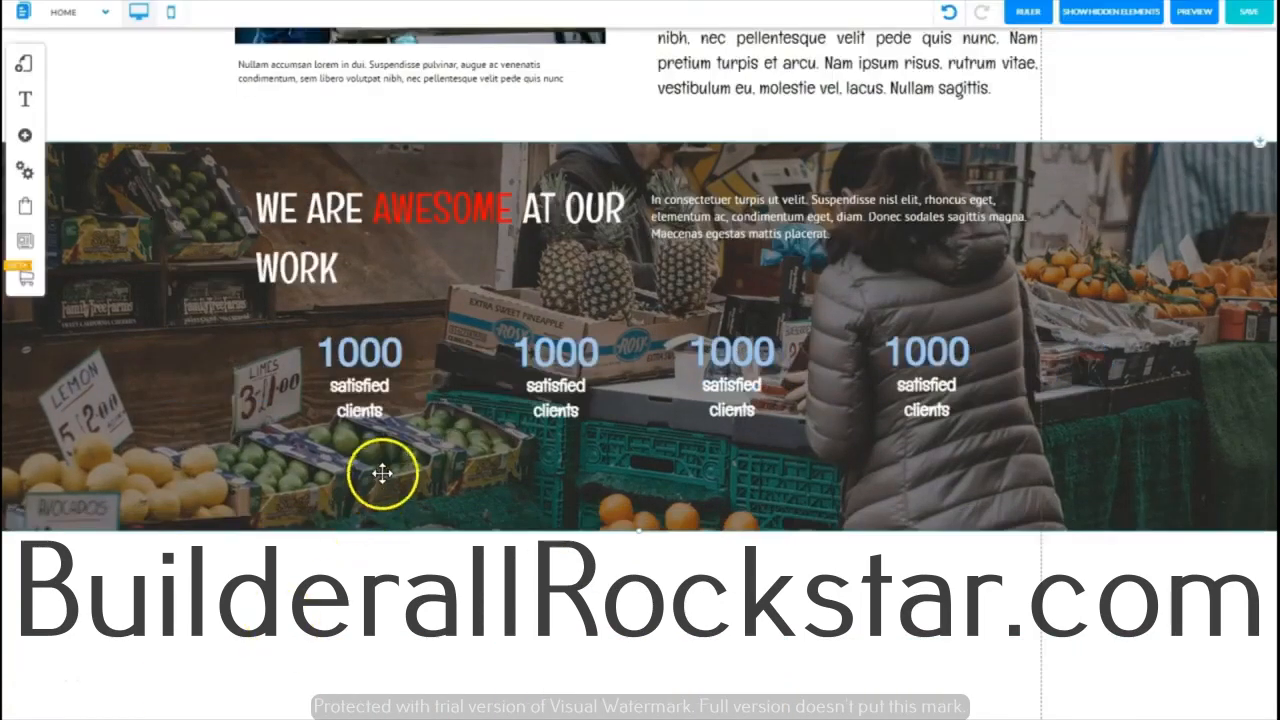
click(393, 350)
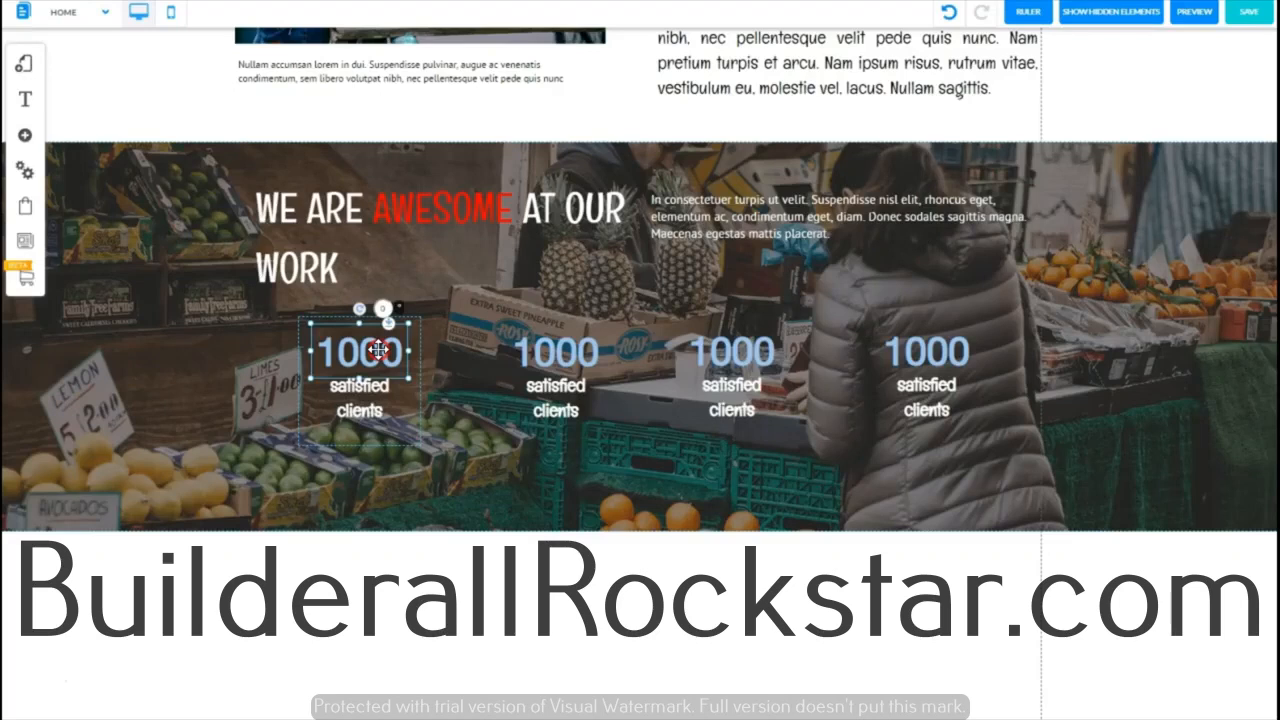
click(378, 349)
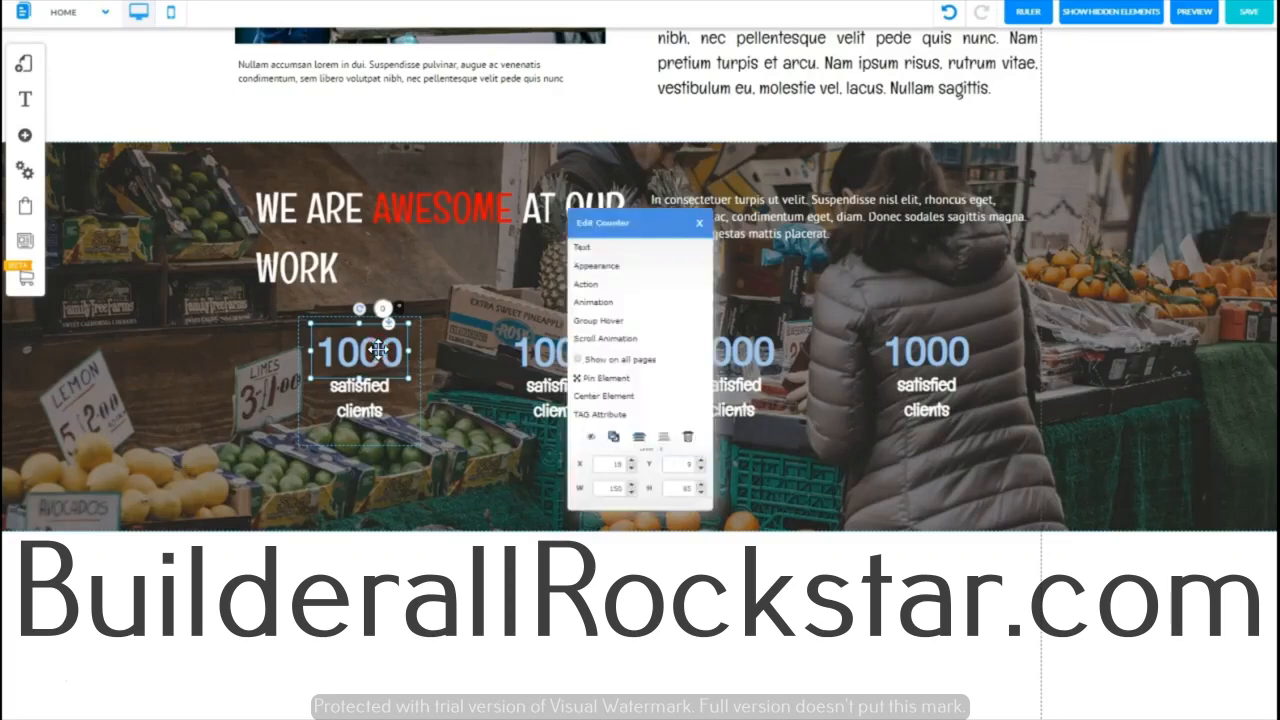
click(584, 248)
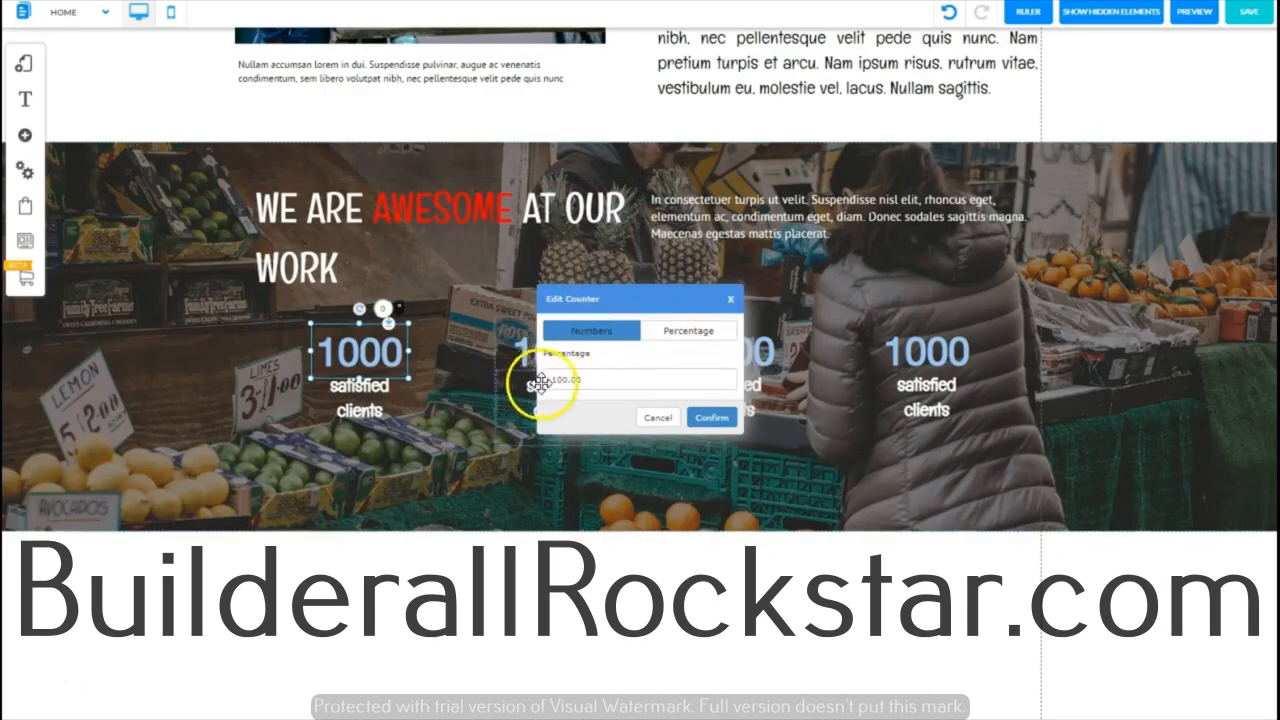
click(590, 380)
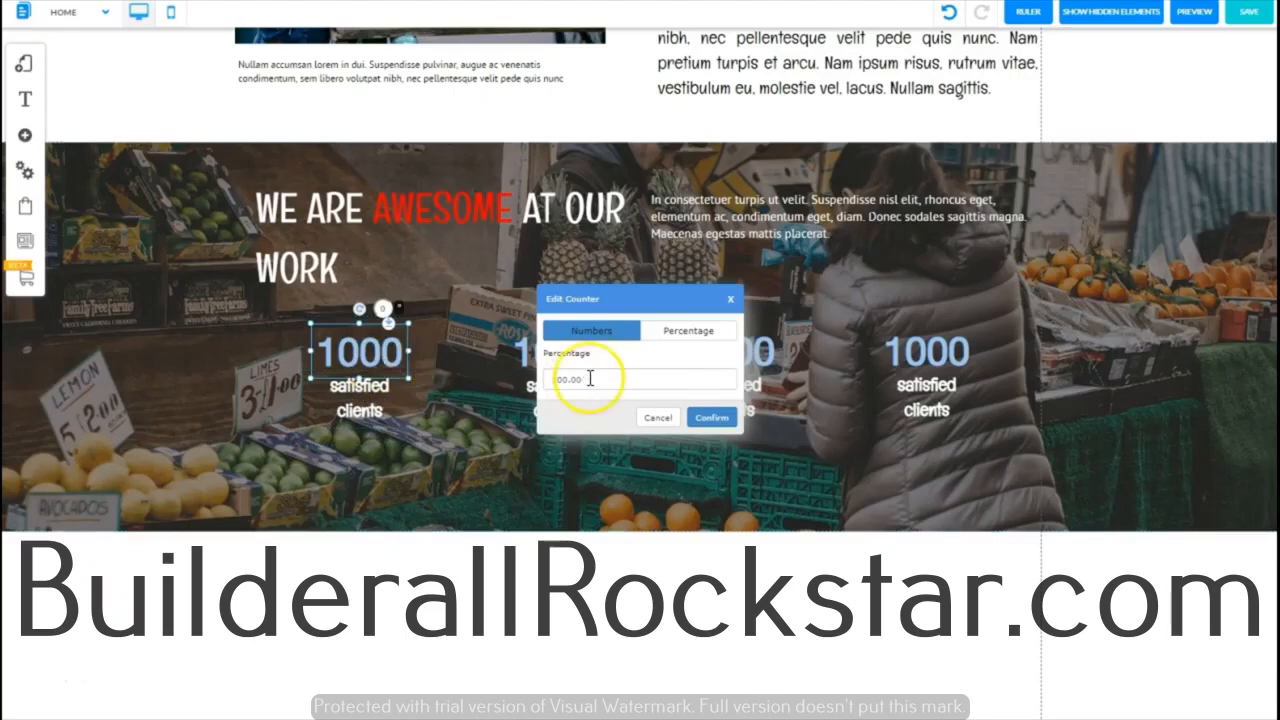
click(588, 379)
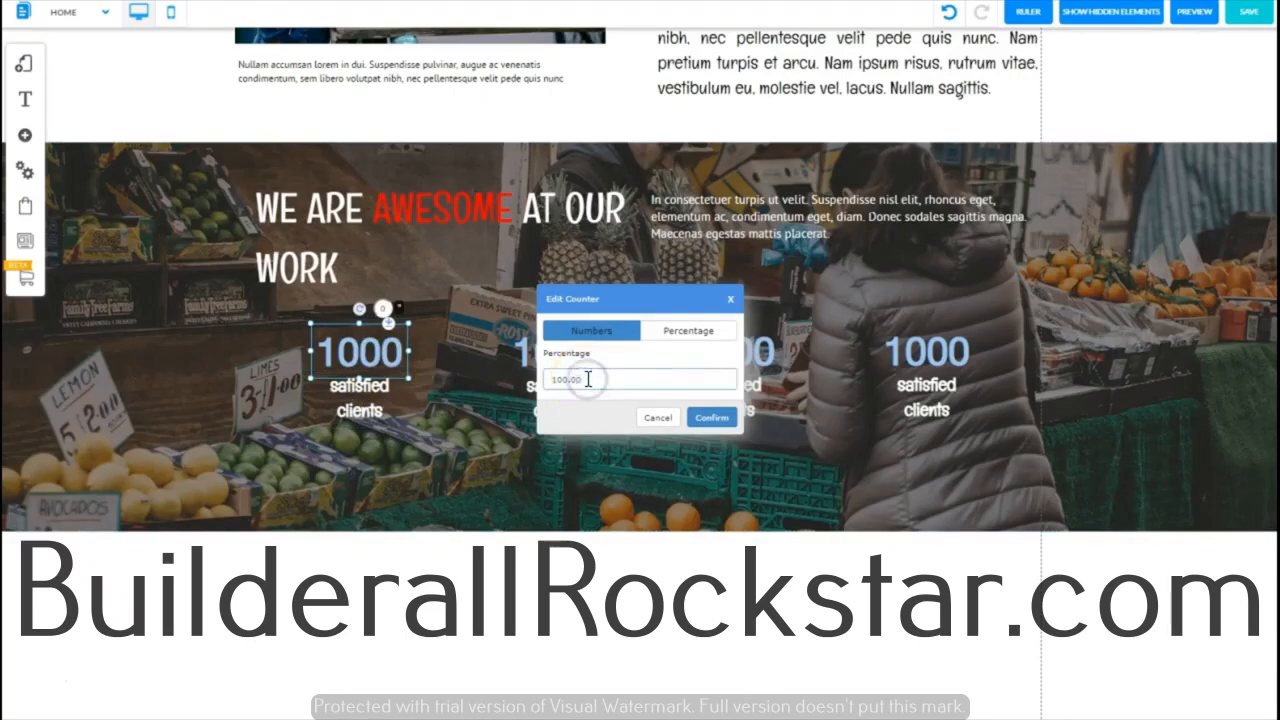
drag(580, 379, 540, 379)
text(138)
click(610, 332)
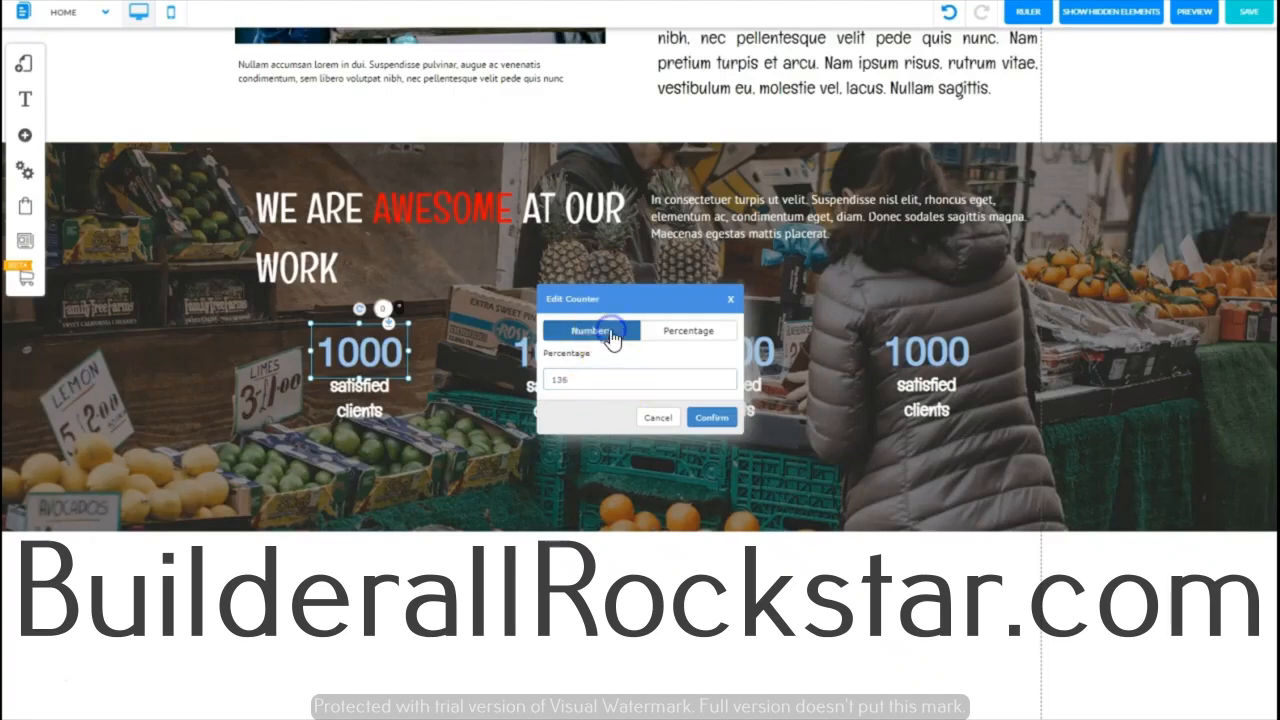
click(708, 422)
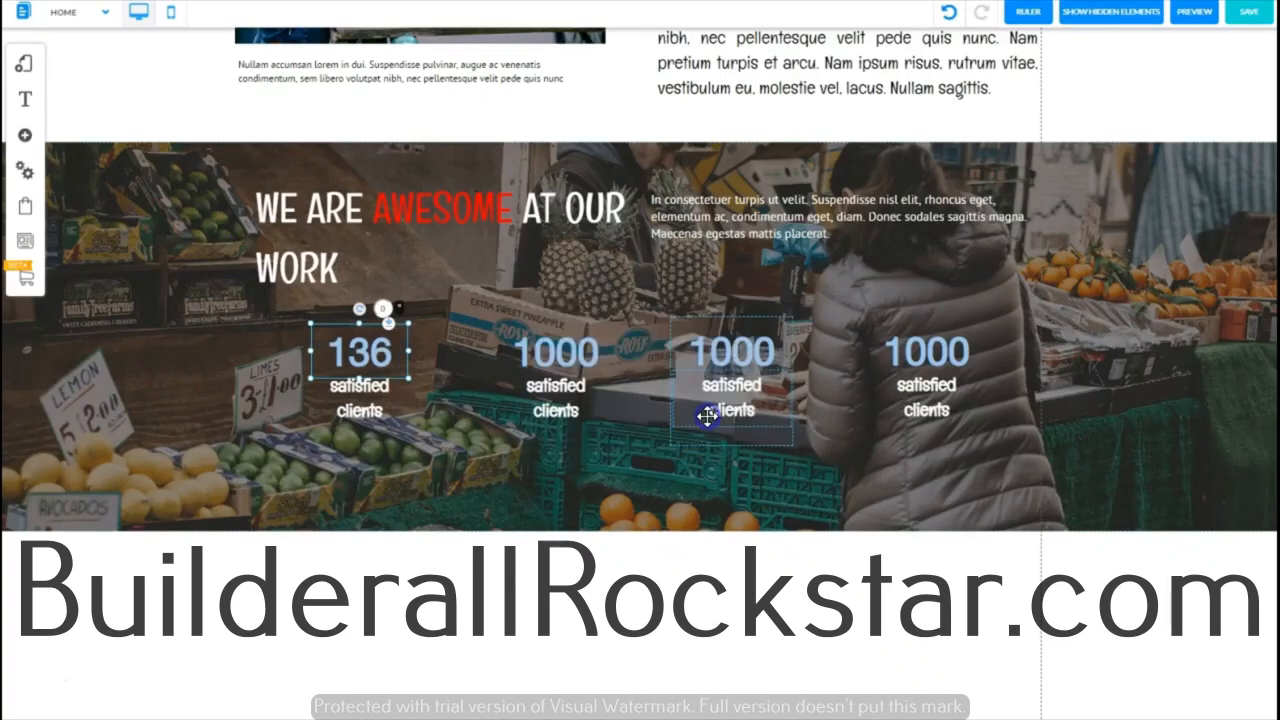
- Set the second counter in the row to the number 162
click(555, 350)
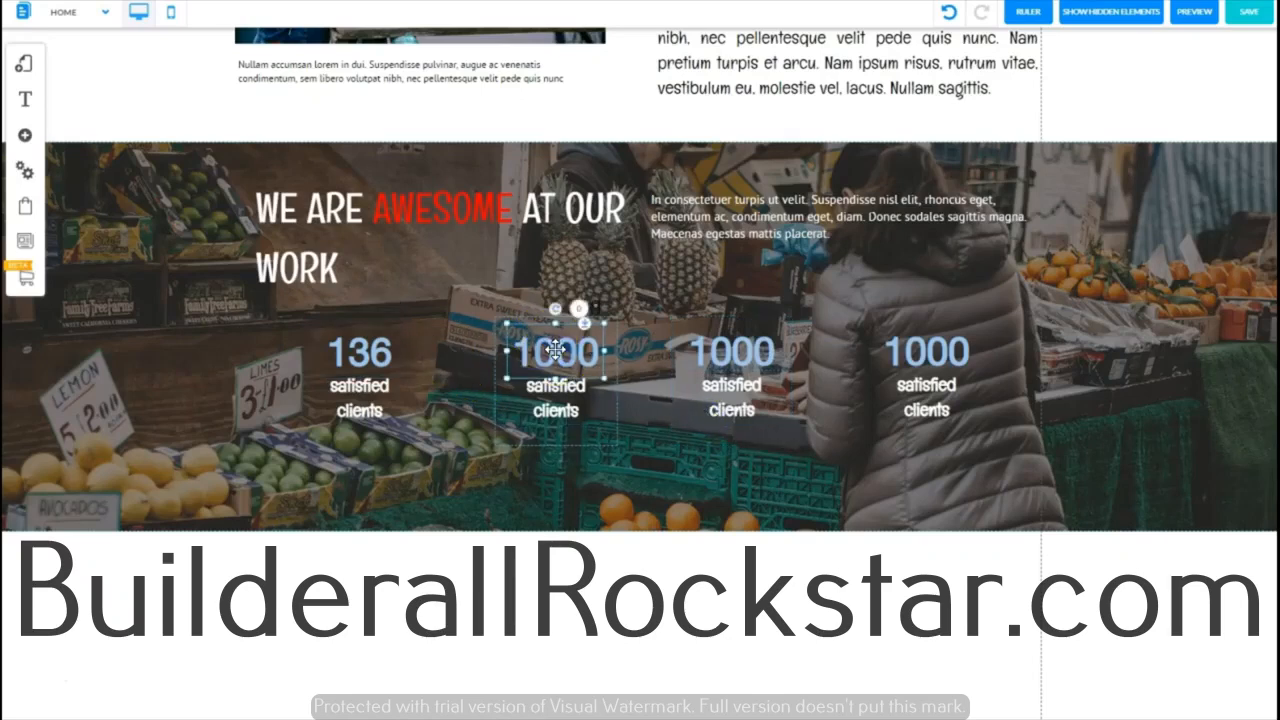
right_click(555, 350)
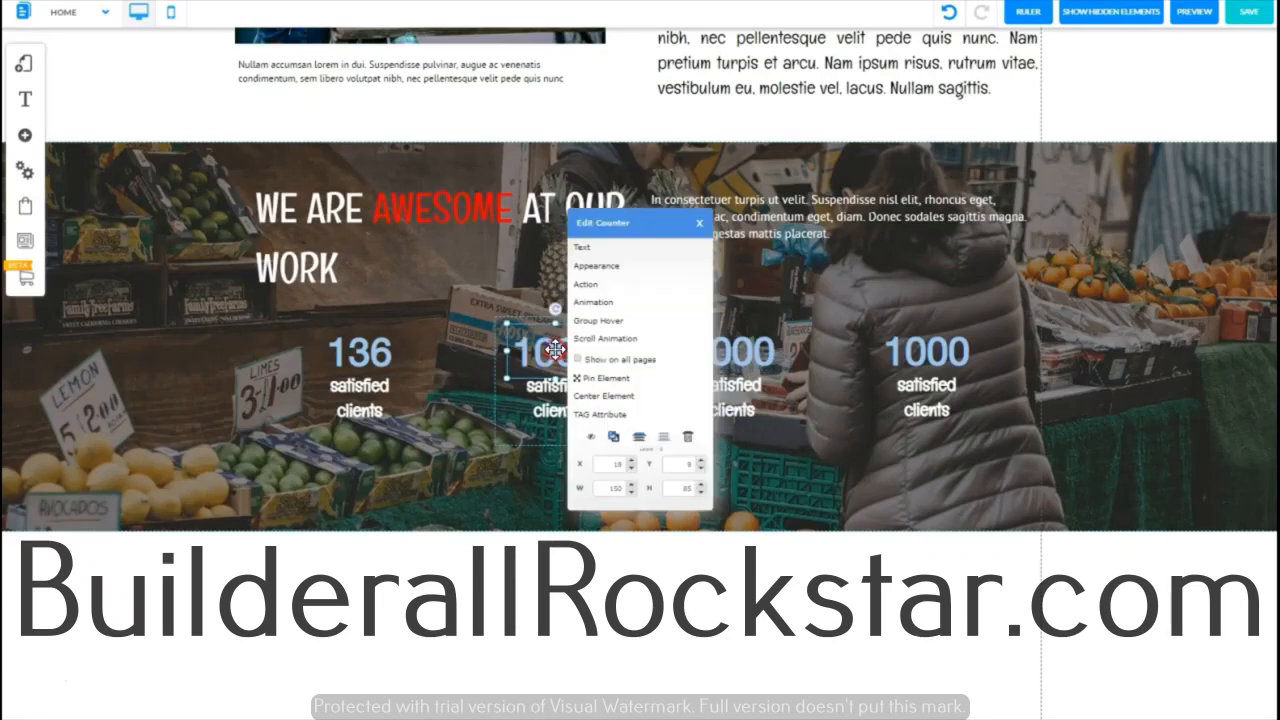
click(599, 250)
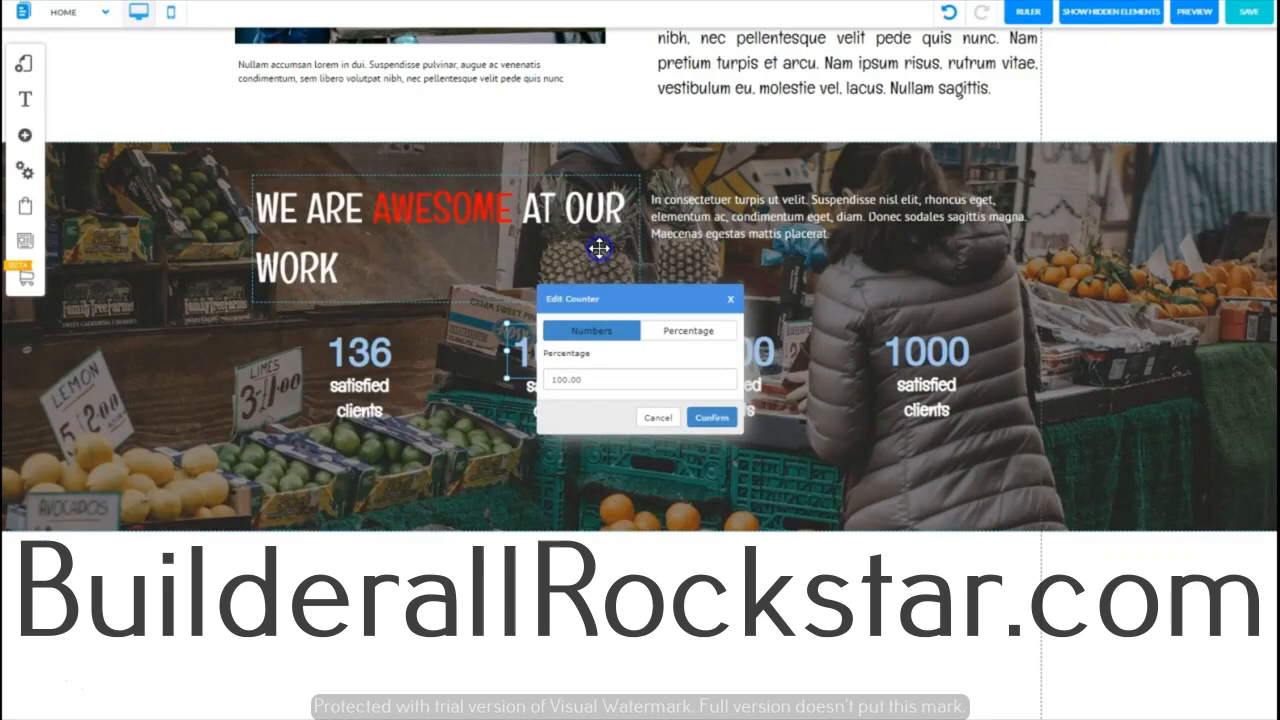
click(618, 336)
double_click(555, 380)
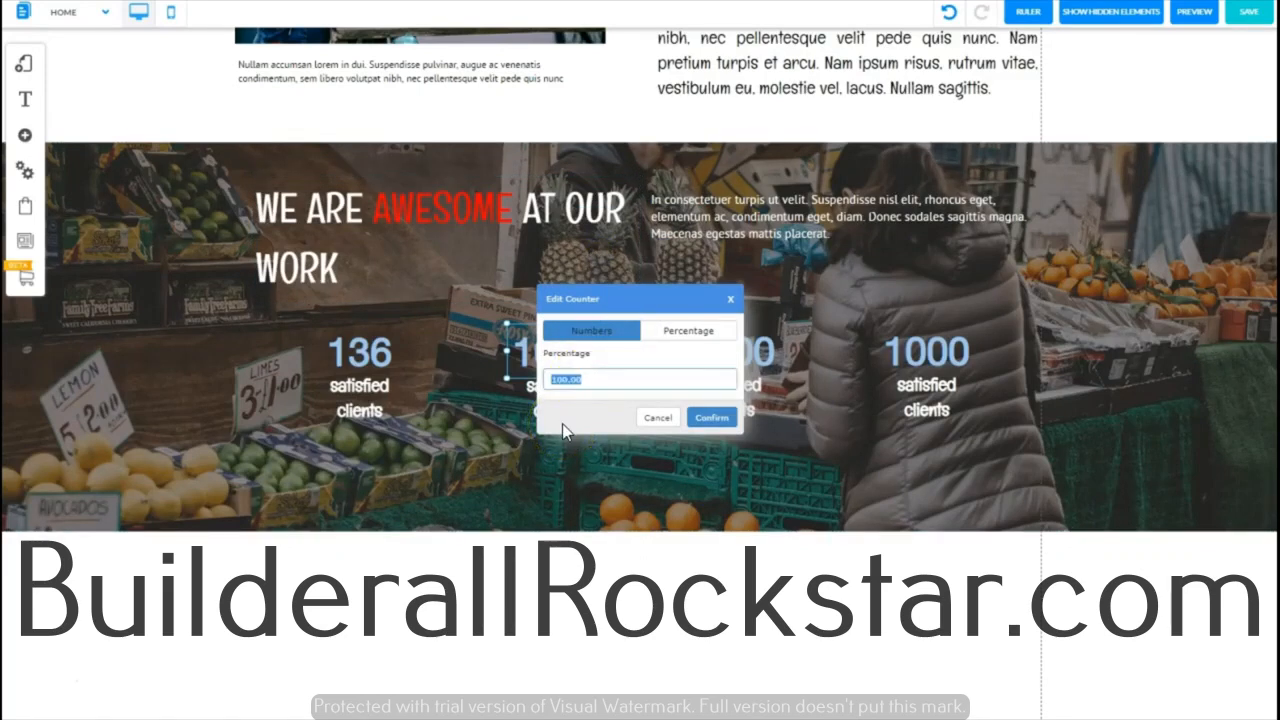
text(162)
click(712, 418)
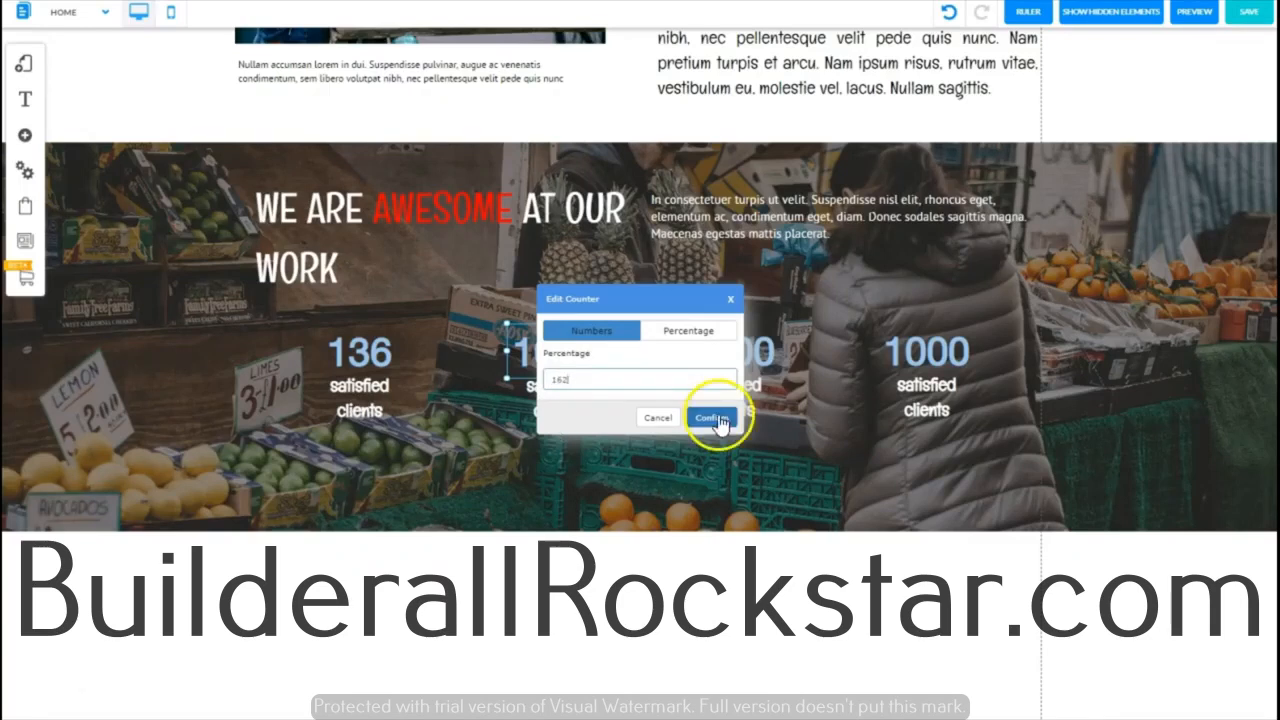
- Set the third counter in the row to the number 2350
click(718, 355)
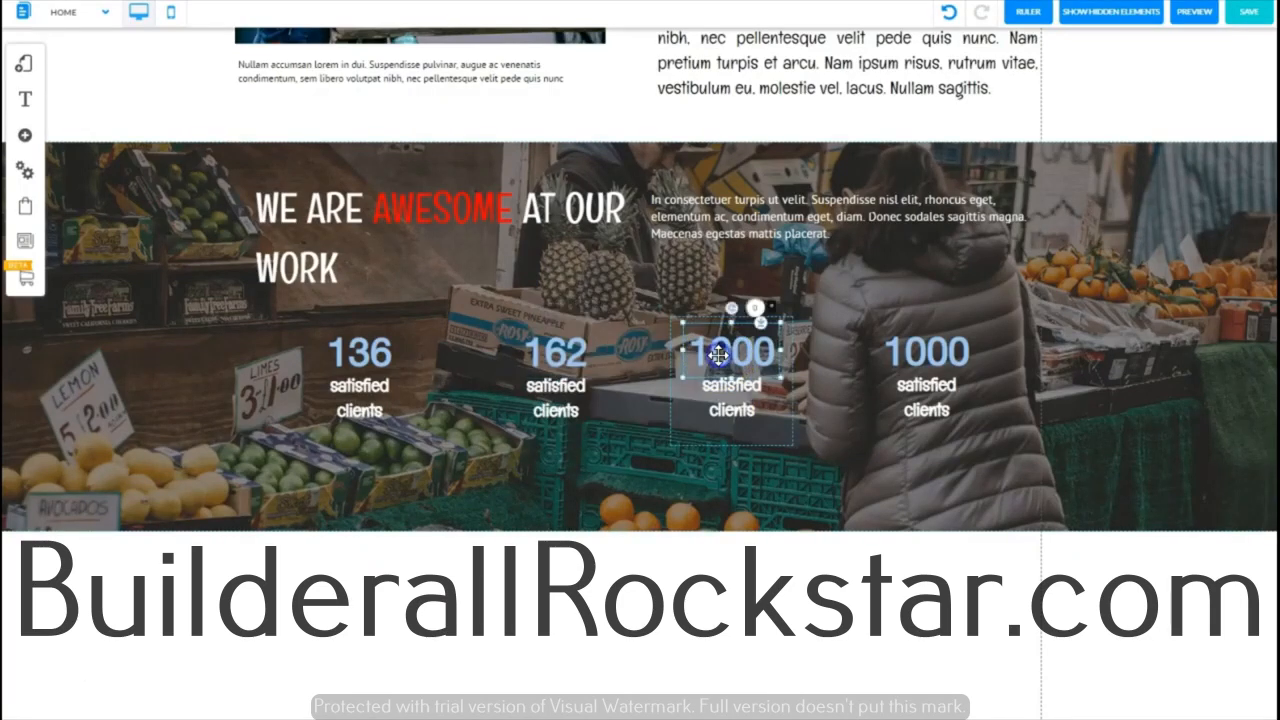
right_click(718, 355)
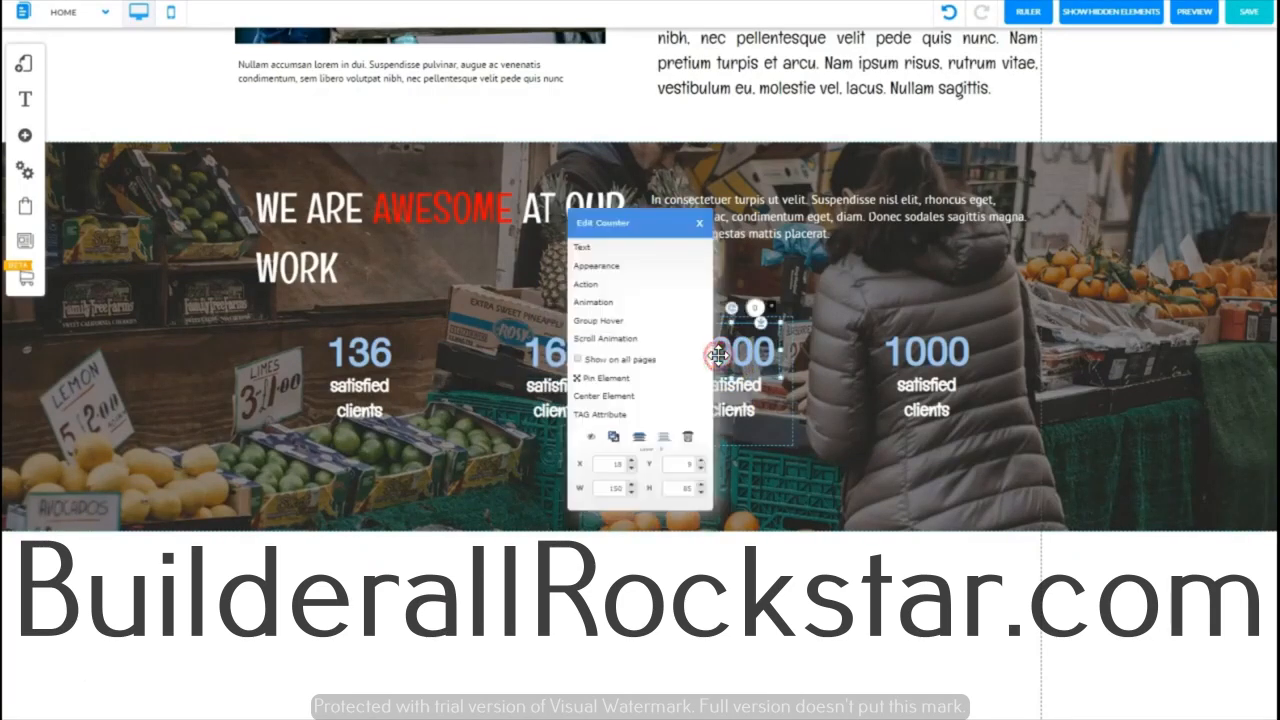
click(607, 249)
click(612, 338)
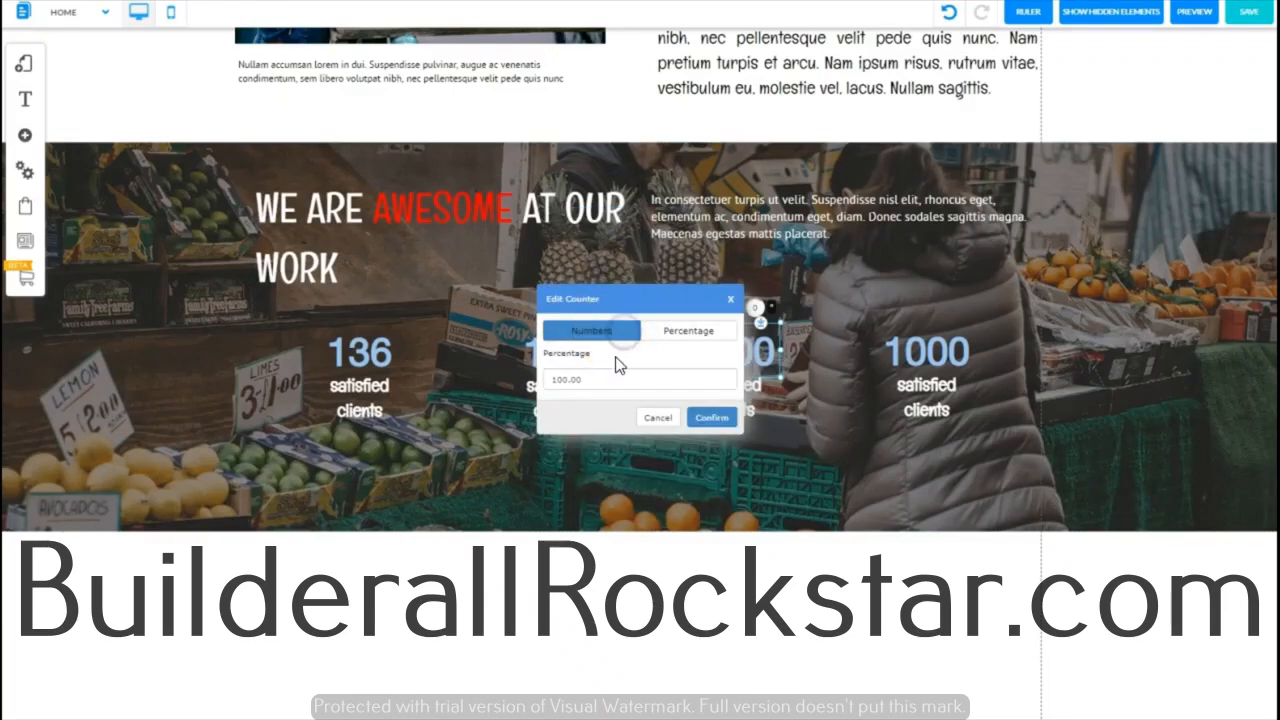
drag(588, 377, 559, 378)
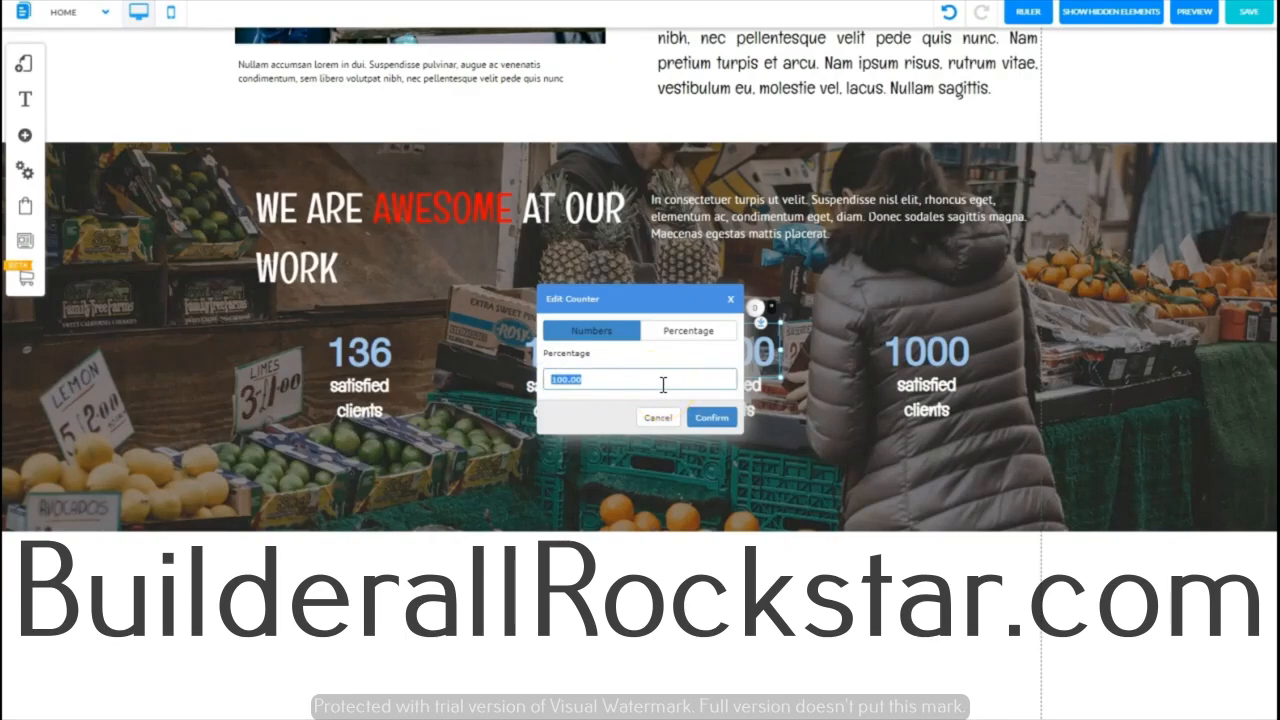
text(2350)
click(709, 424)
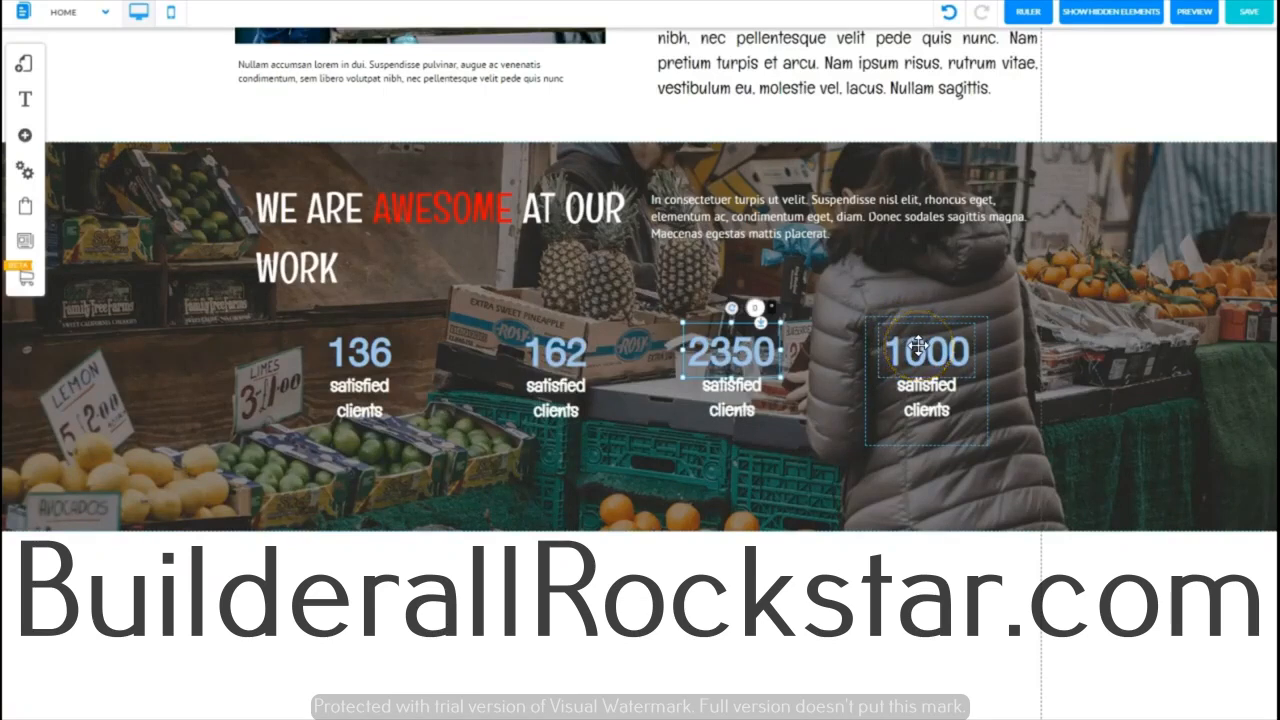
- Switch the fourth counter in the row to a percentage with the value 100%
click(918, 345)
double_click(918, 347)
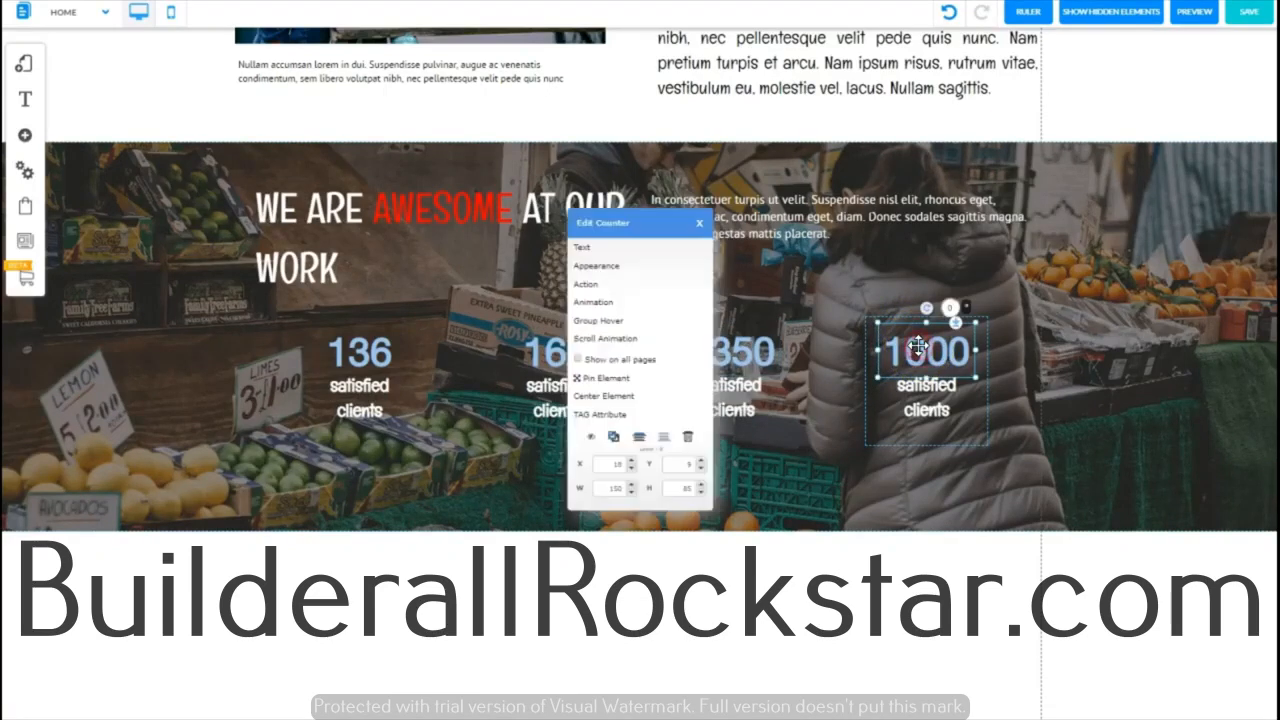
click(603, 250)
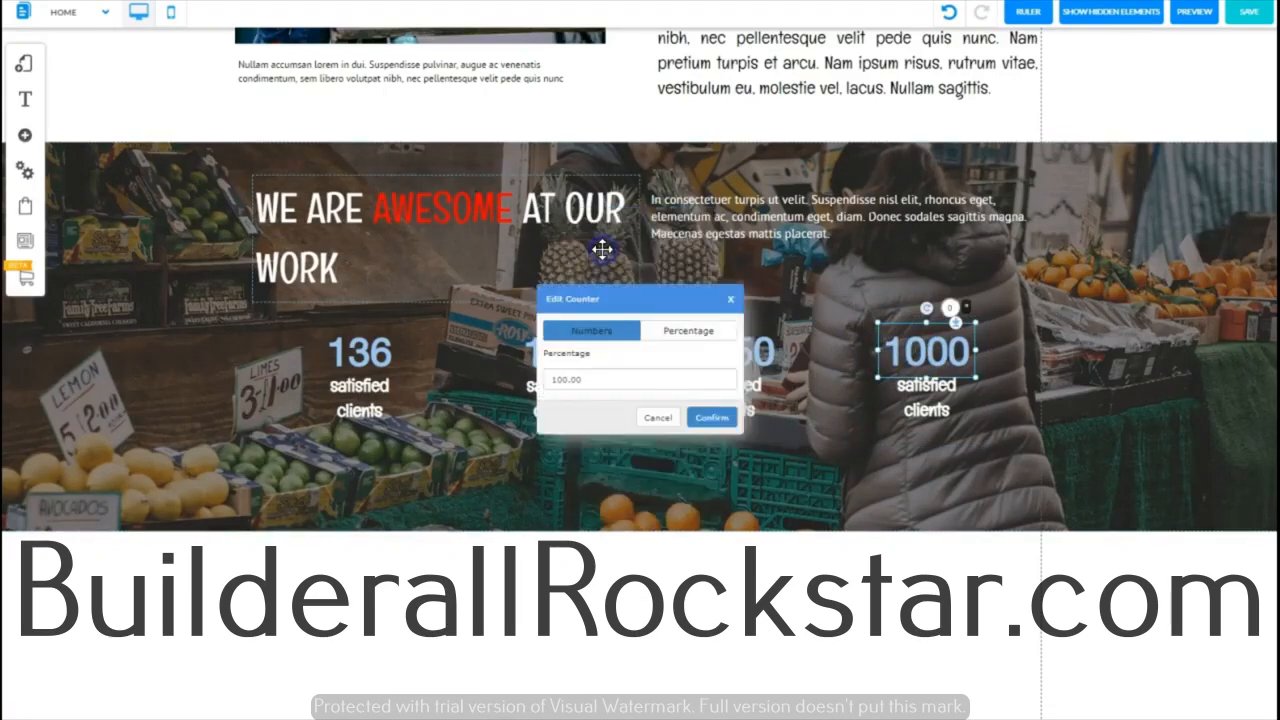
click(690, 336)
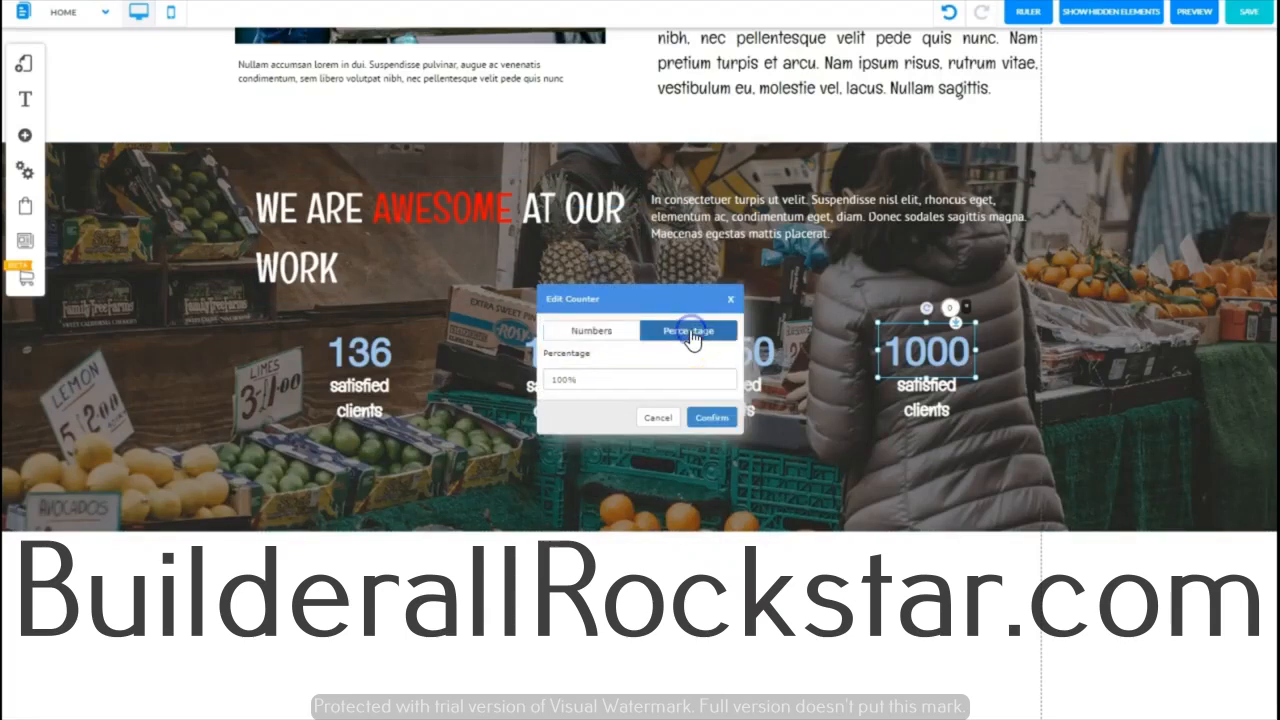
click(580, 381)
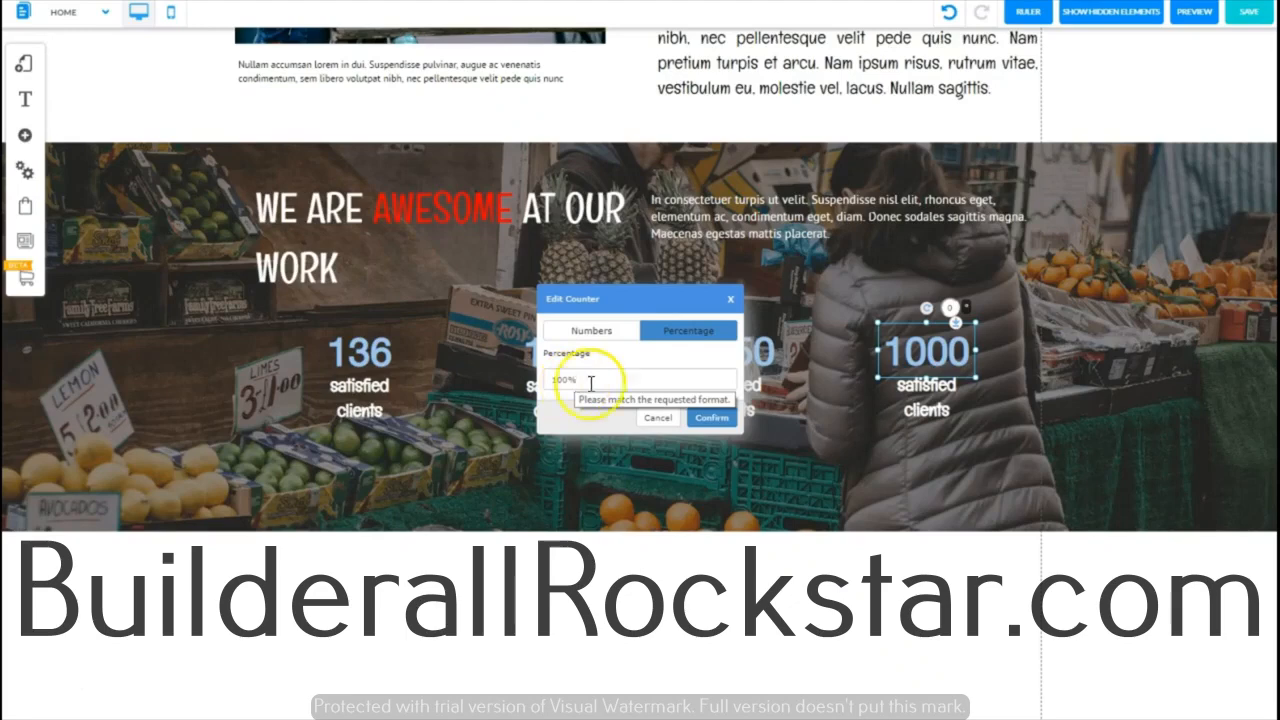
click(712, 420)
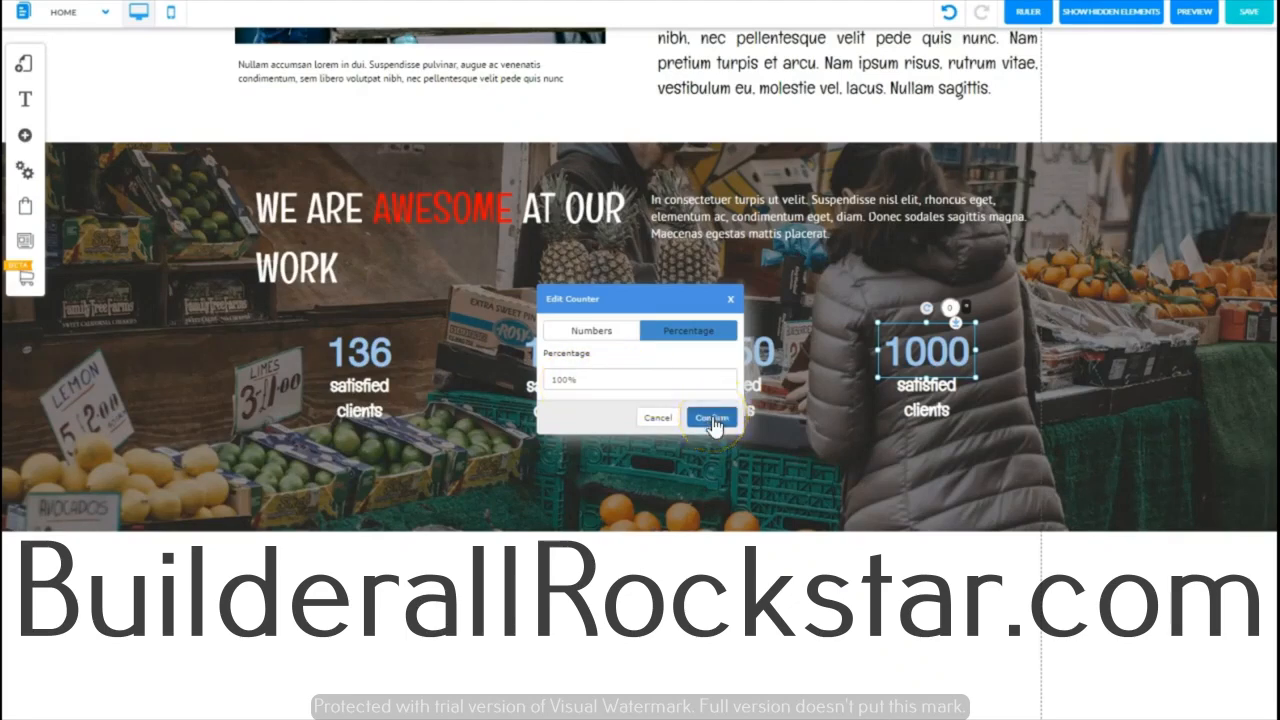
click(713, 420)
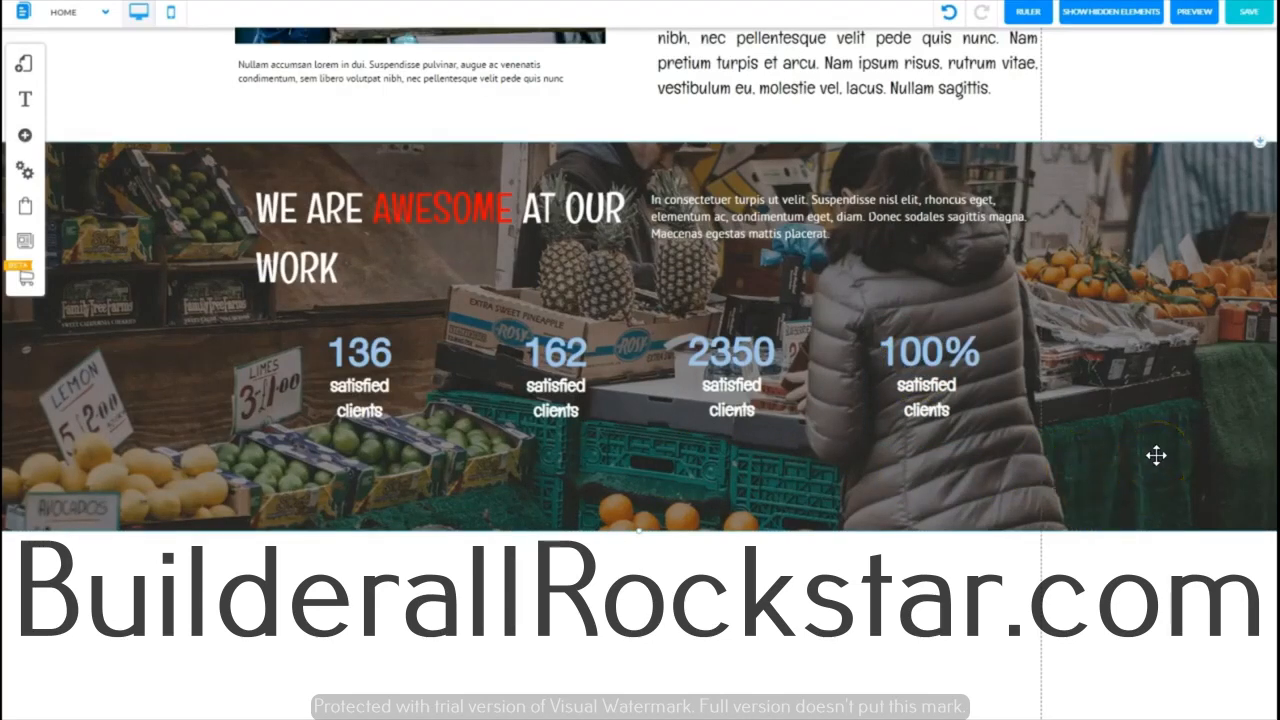
- Increase the font size of the counters' shared style to 72
click(358, 352)
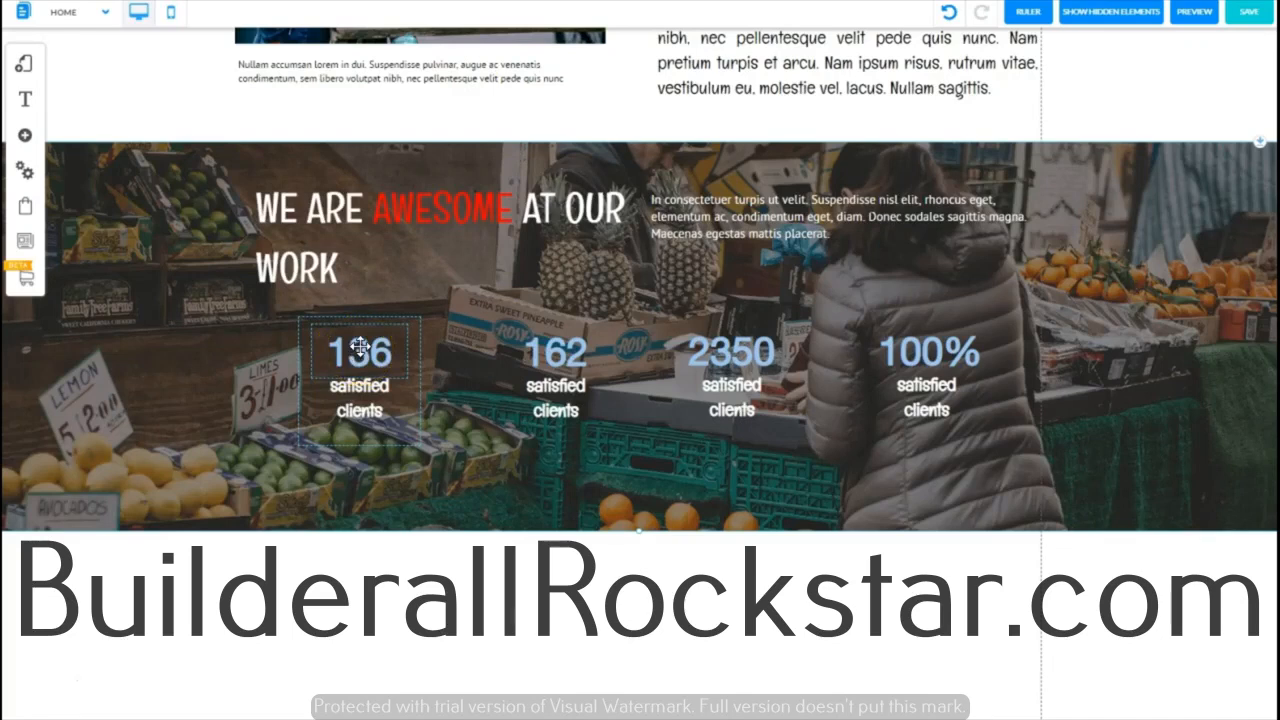
click(358, 347)
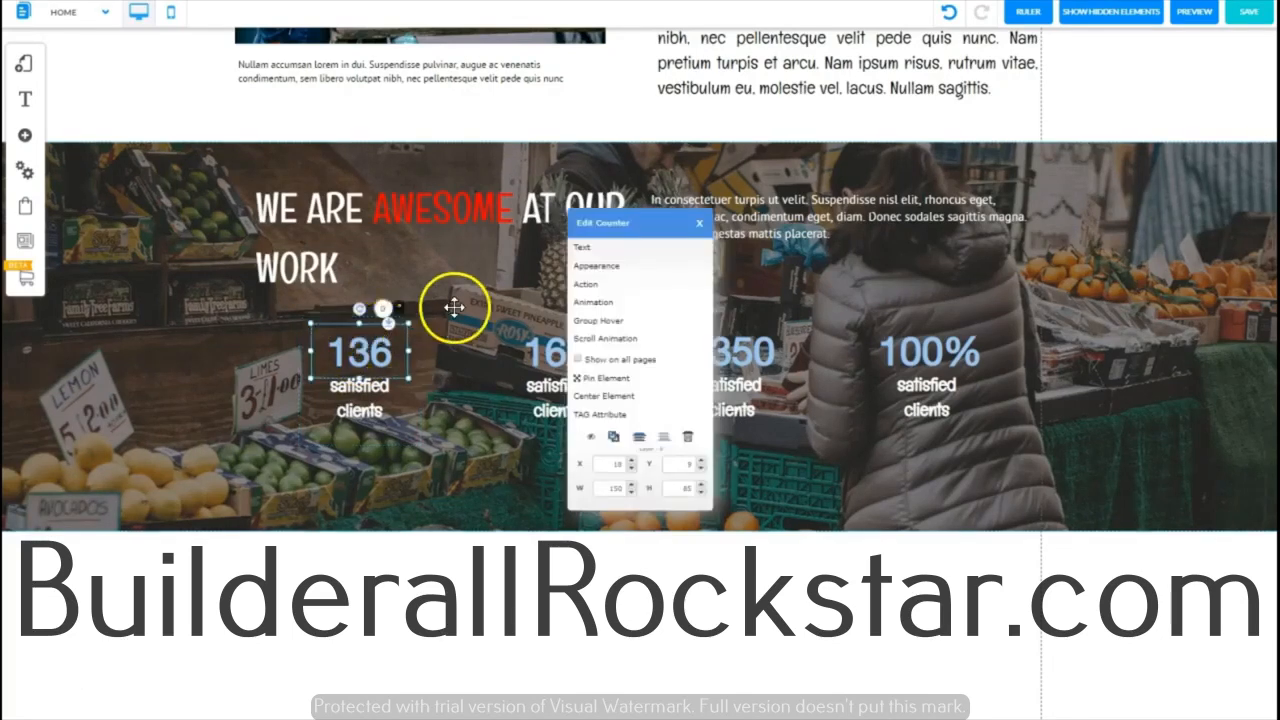
click(587, 270)
click(194, 206)
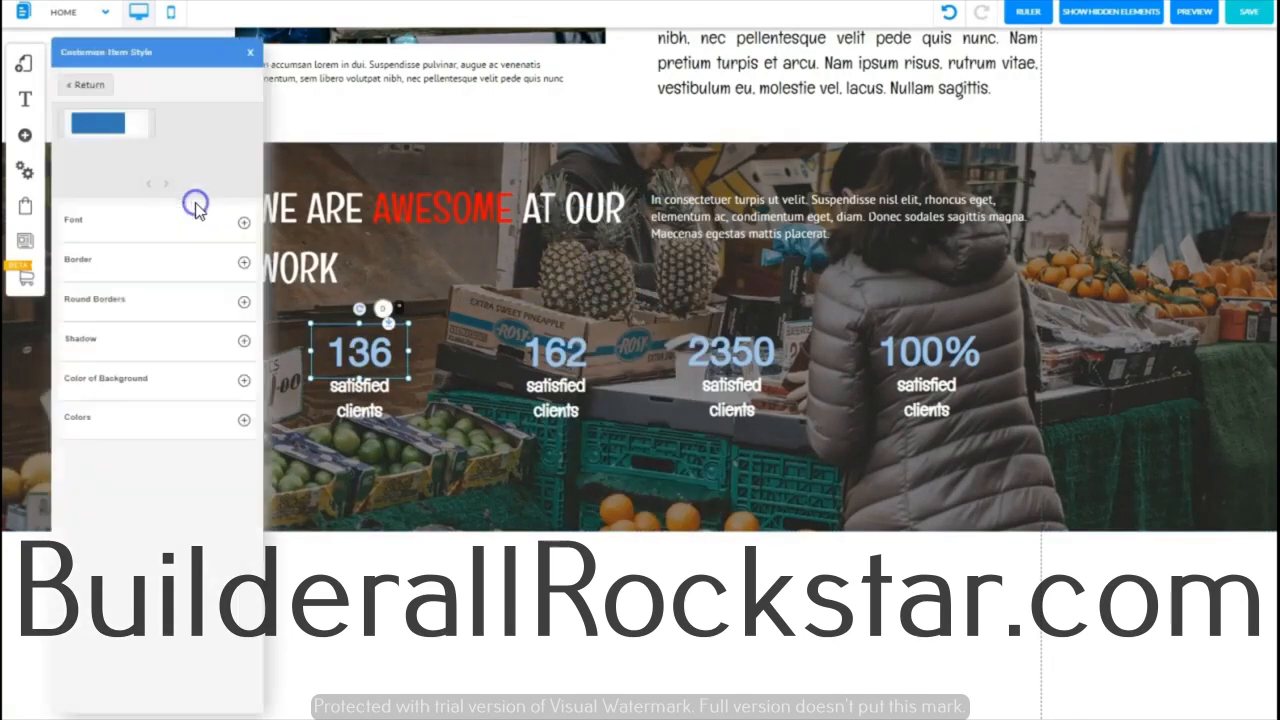
click(239, 232)
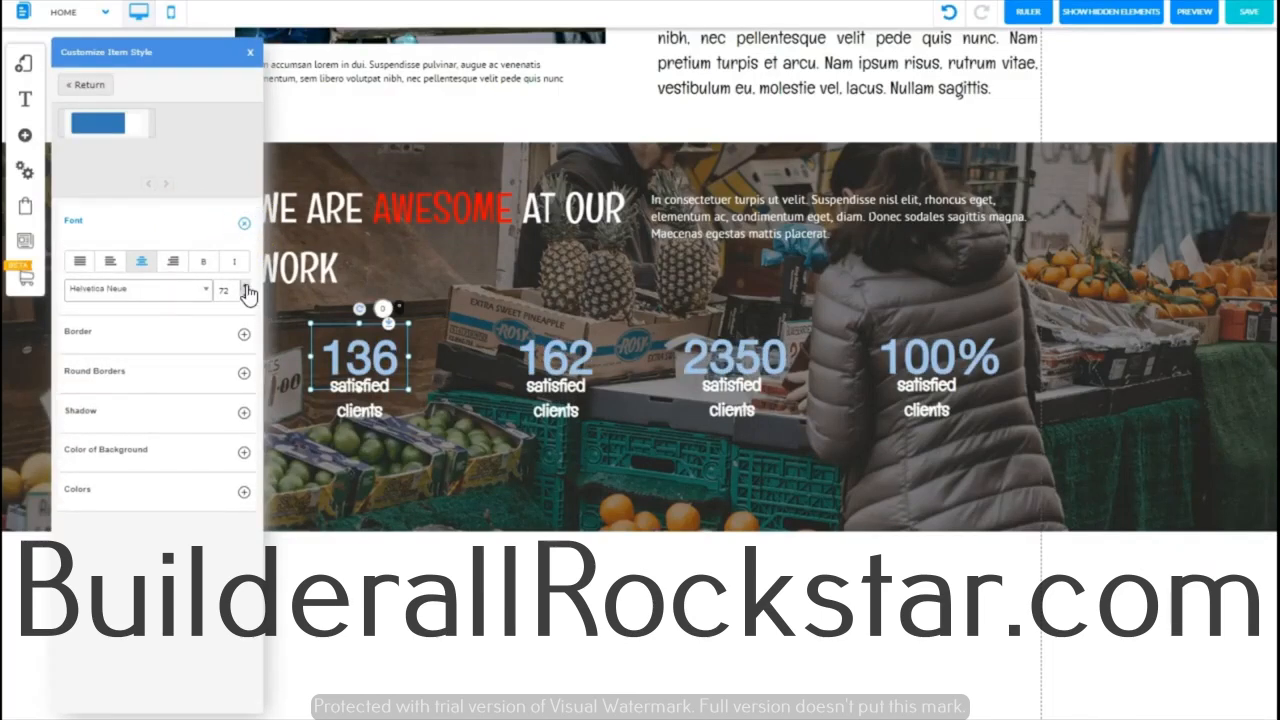
click(251, 55)
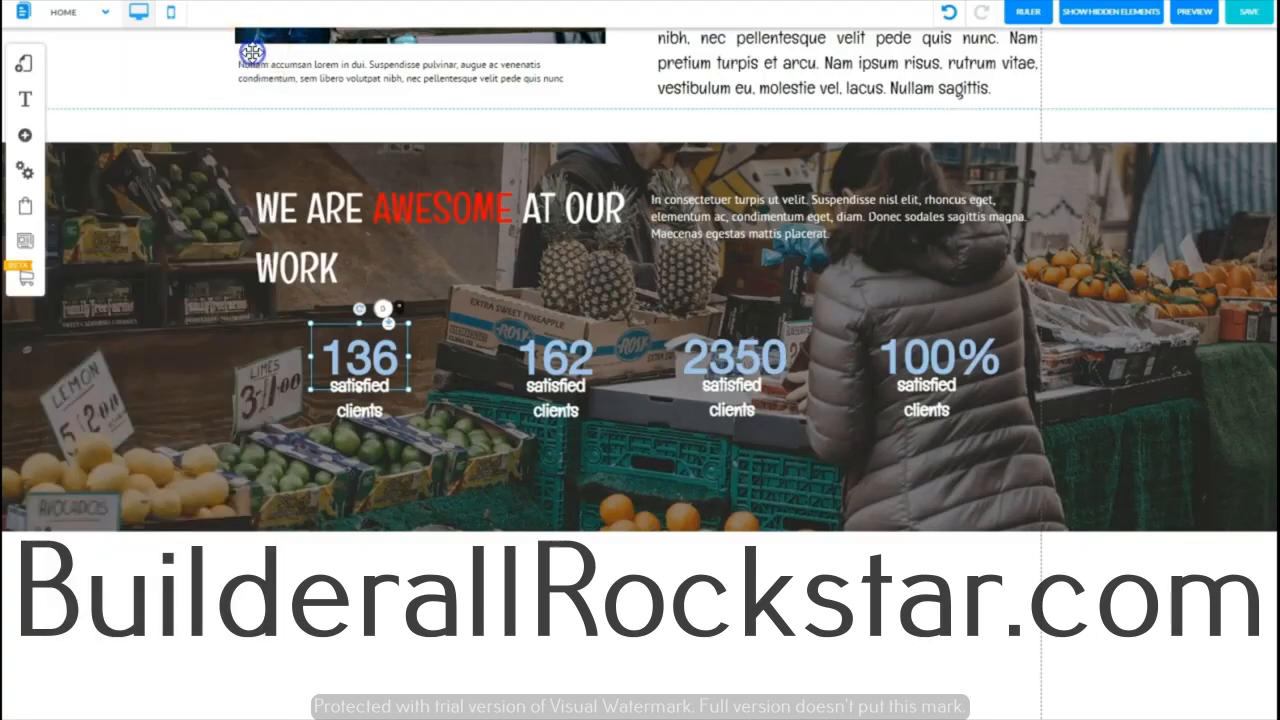
click(480, 356)
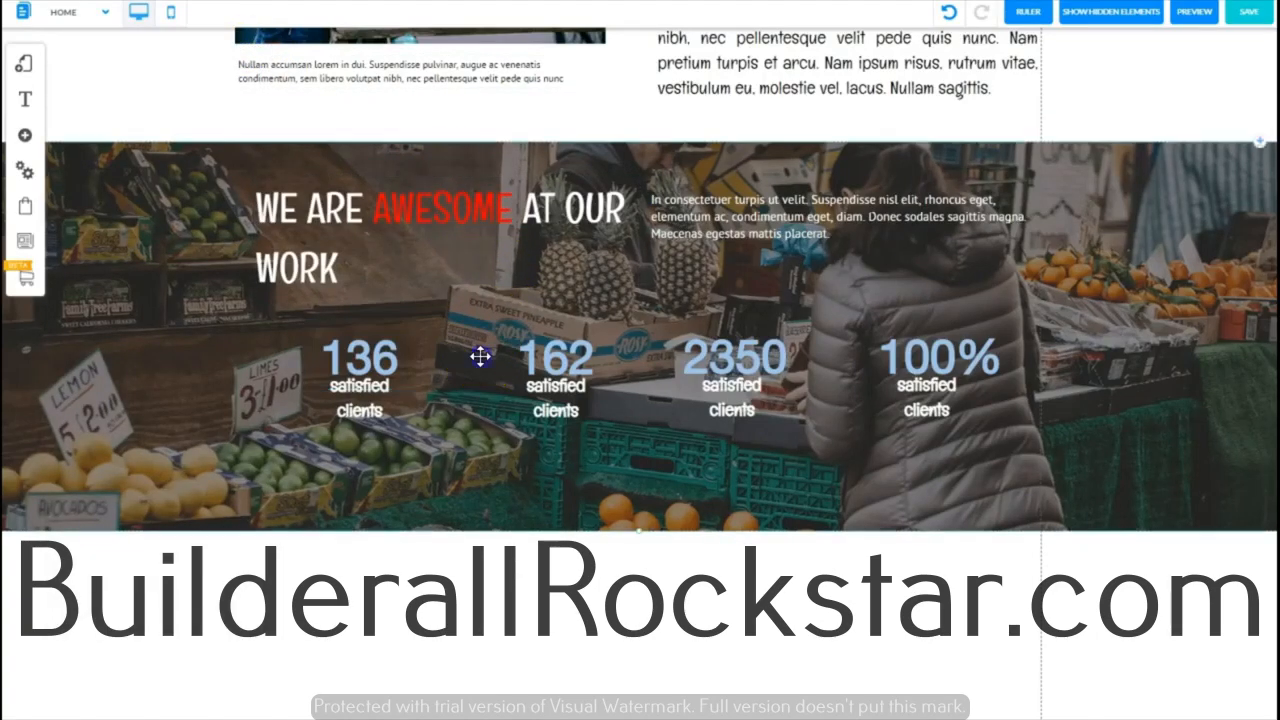
- Move the "satisfied clients" caption of each of the four counters down so it clears the enlarged digits
click(358, 408)
drag(358, 408, 357, 427)
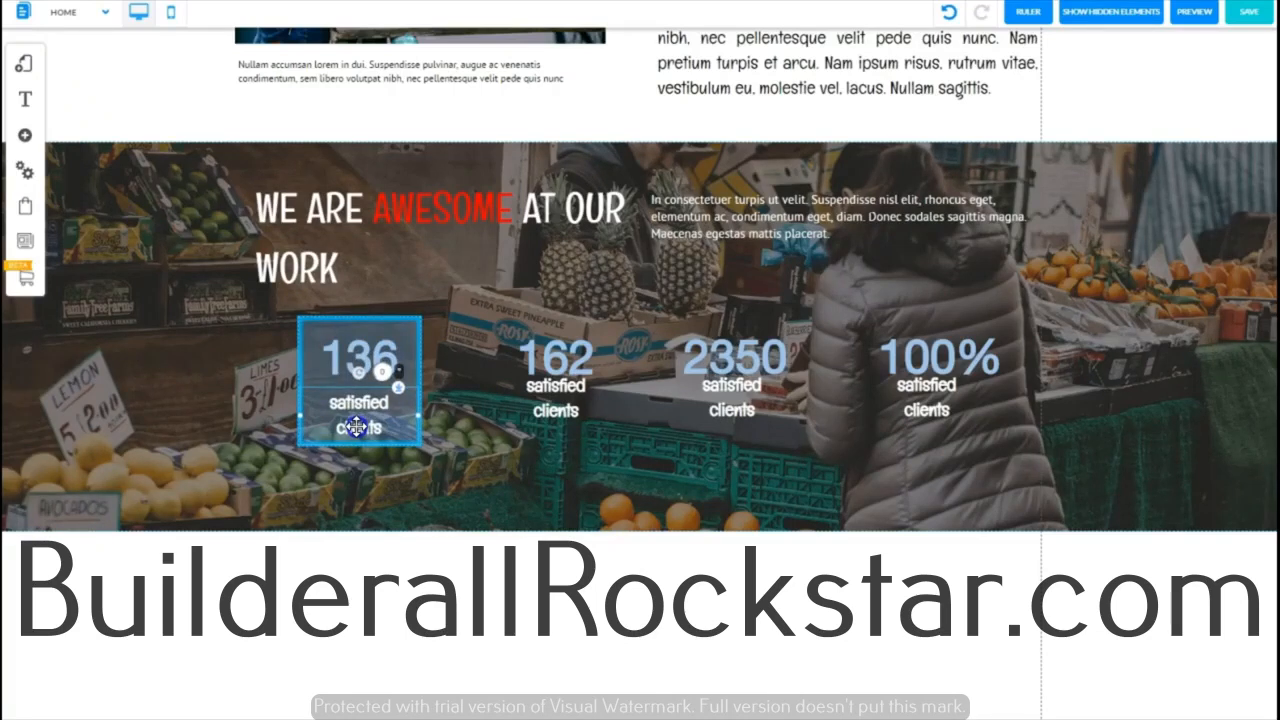
drag(546, 402, 546, 417)
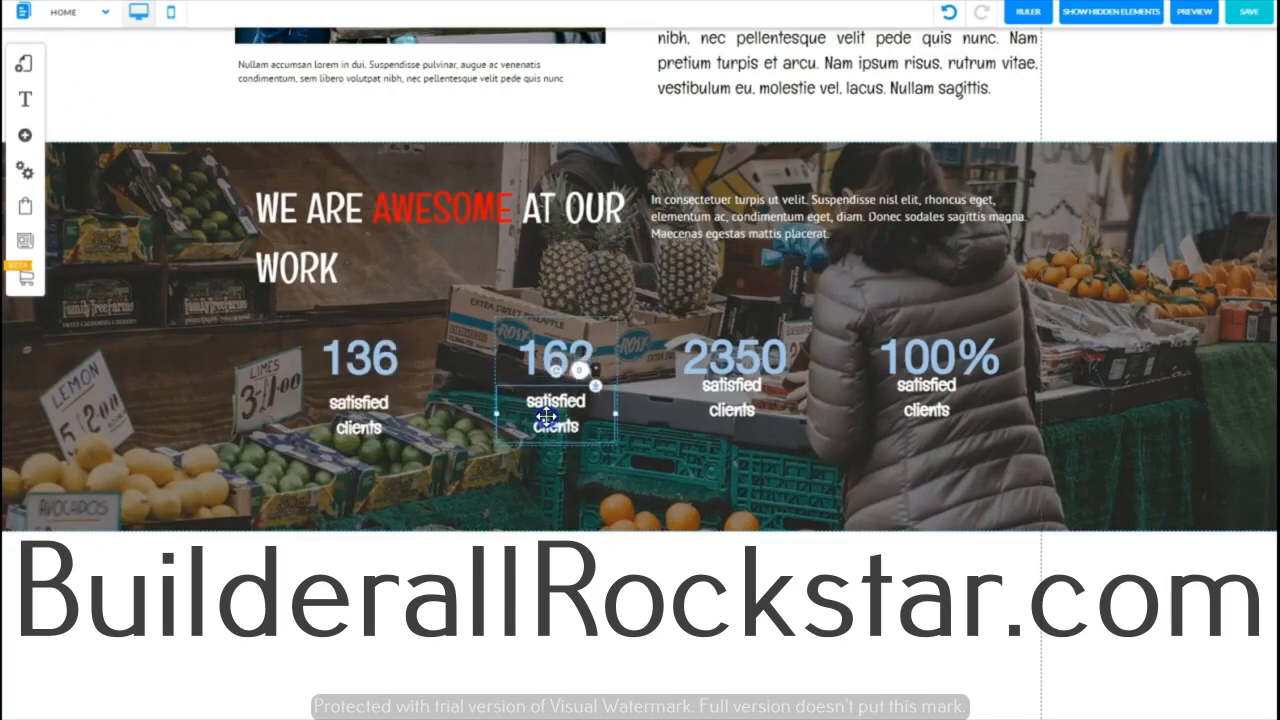
drag(734, 406, 735, 417)
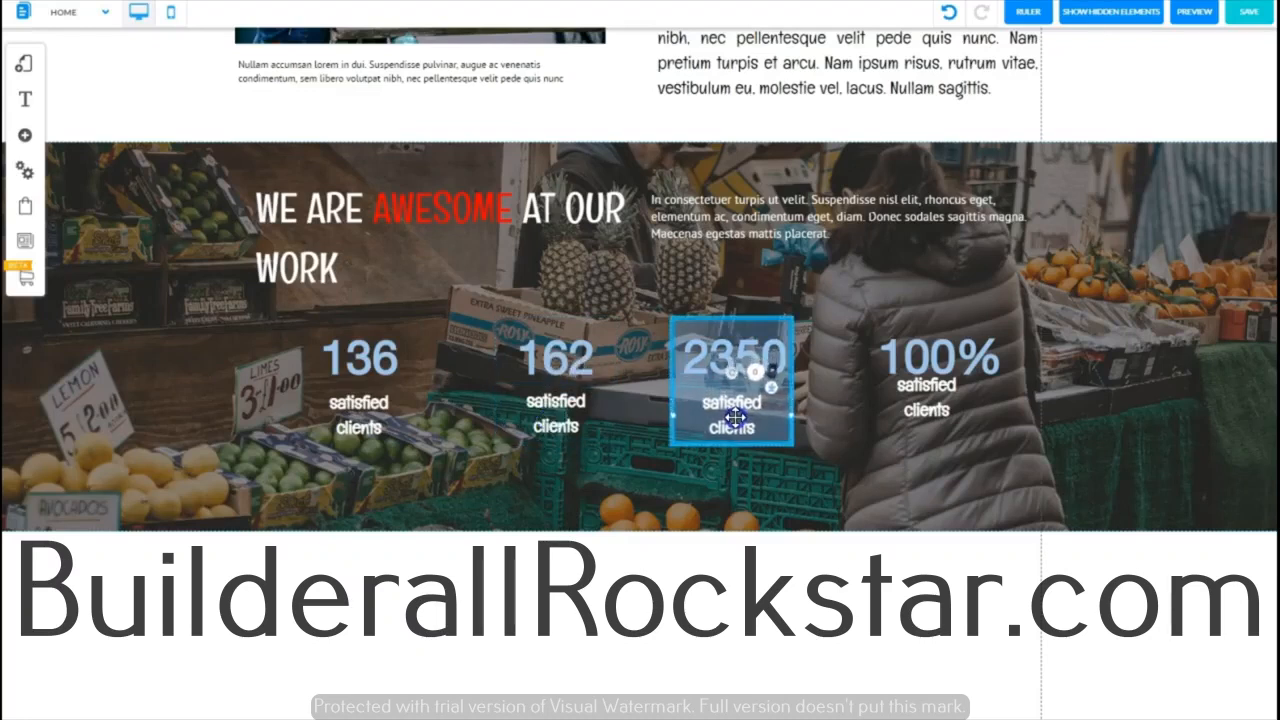
click(918, 393)
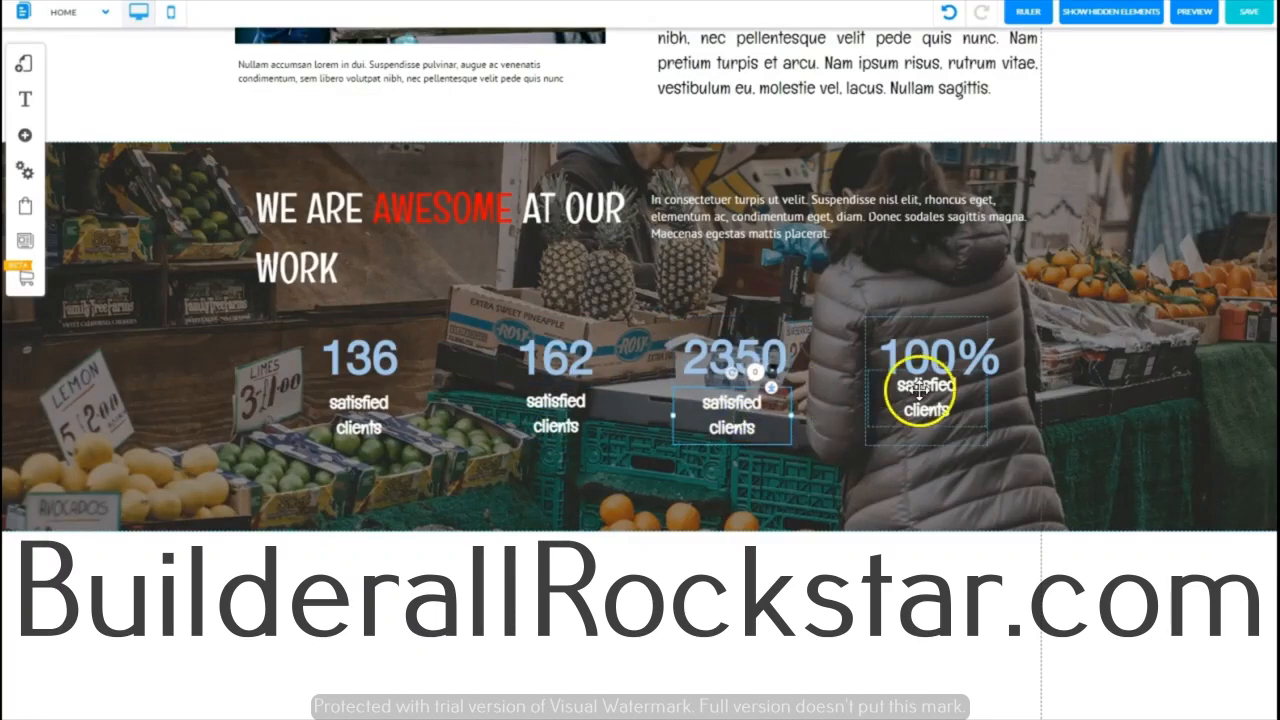
drag(918, 393, 920, 414)
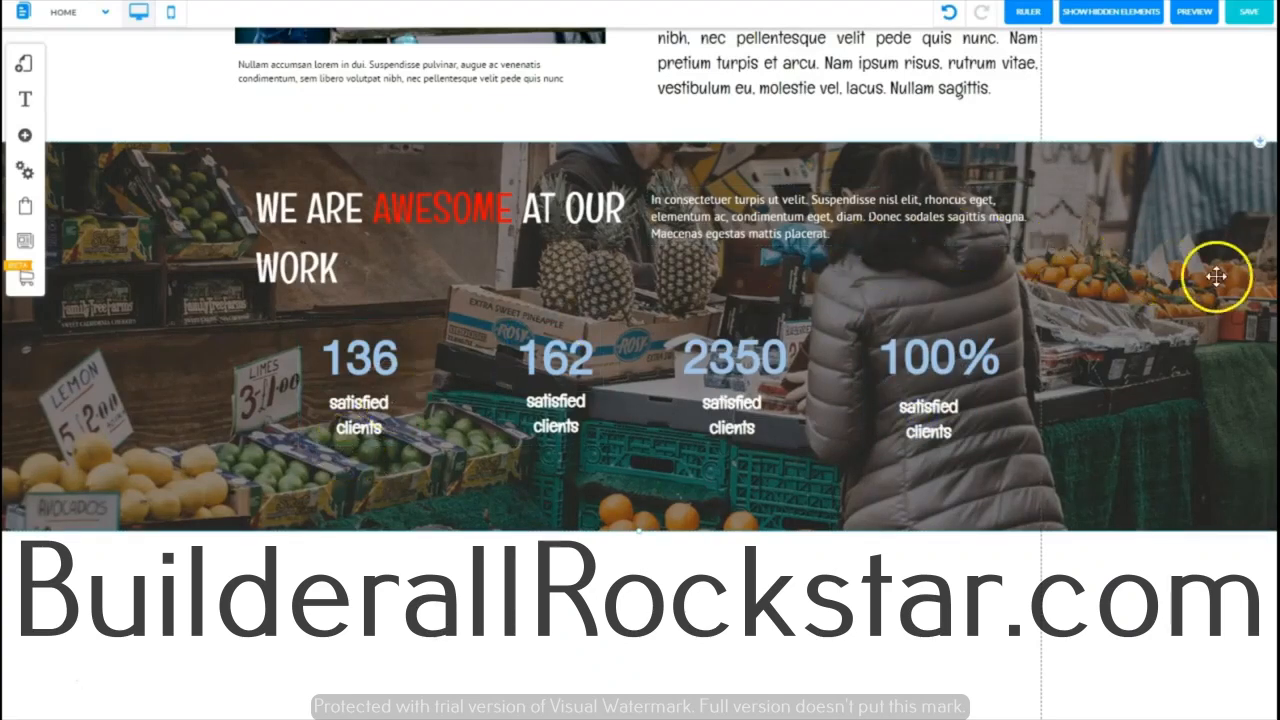
- Show the rulers and place a horizontal guide just below the banner heading and a vertical guide along the heading's left edge
click(1028, 13)
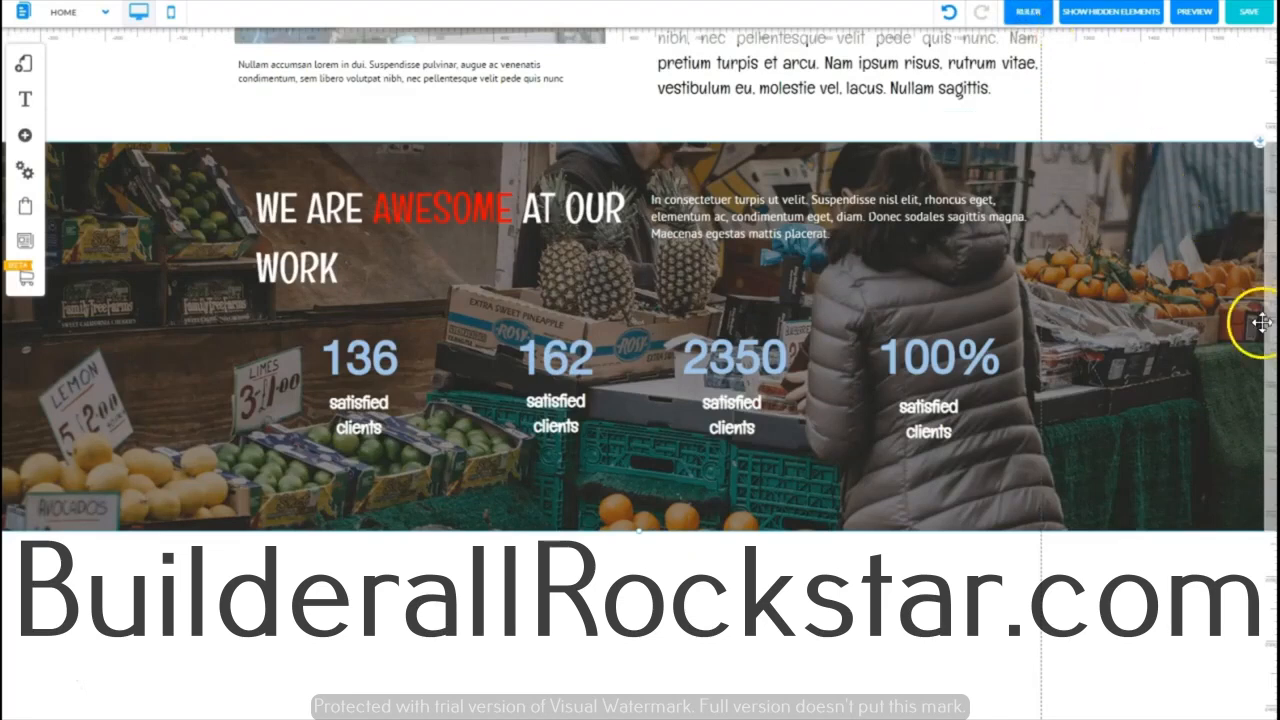
click(1266, 290)
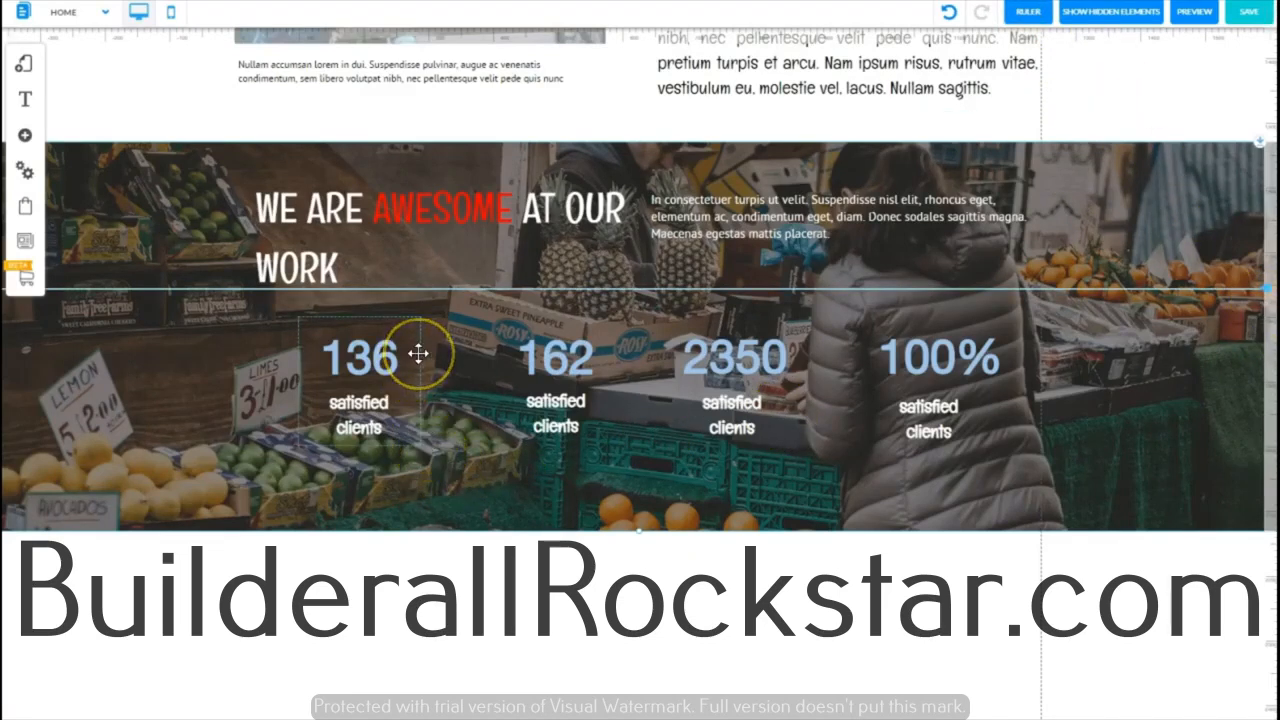
drag(419, 352, 419, 381)
key(ctrl+z)
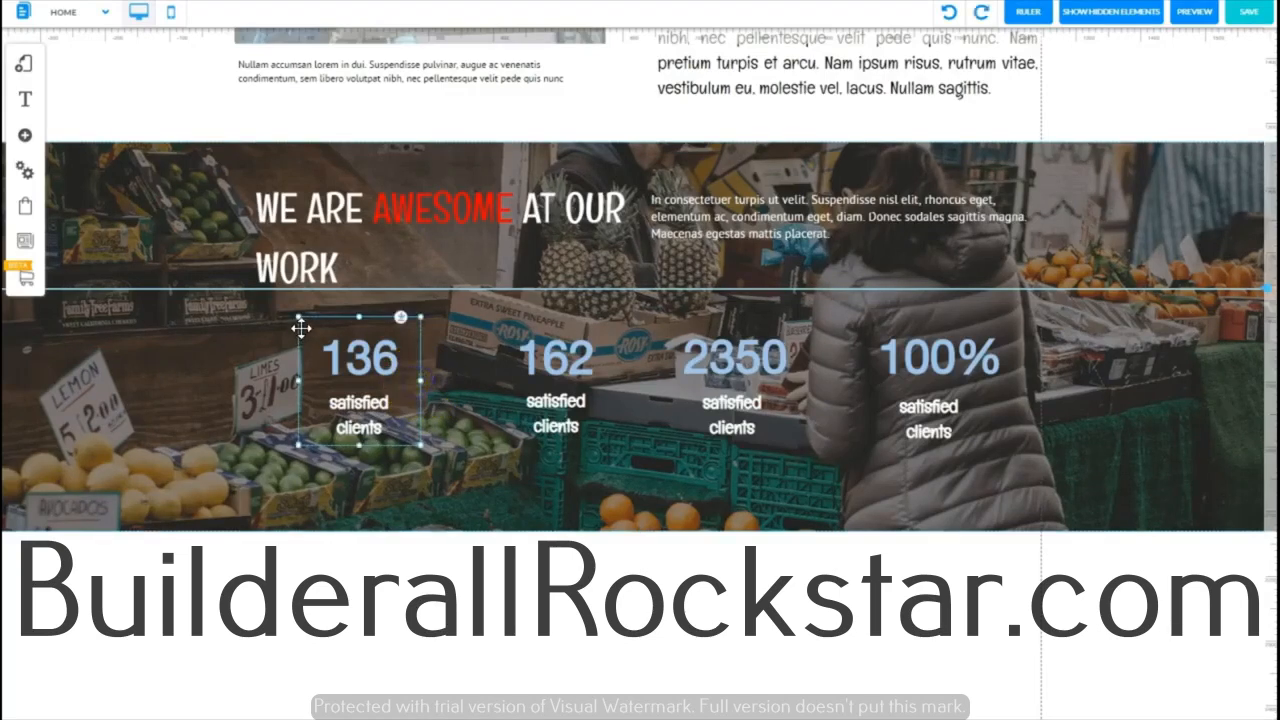
mouse_move(300, 328)
mouse_down()
mouse_move(294, 349)
mouse_move(345, 390)
mouse_move(301, 330)
mouse_up()
click(258, 36)
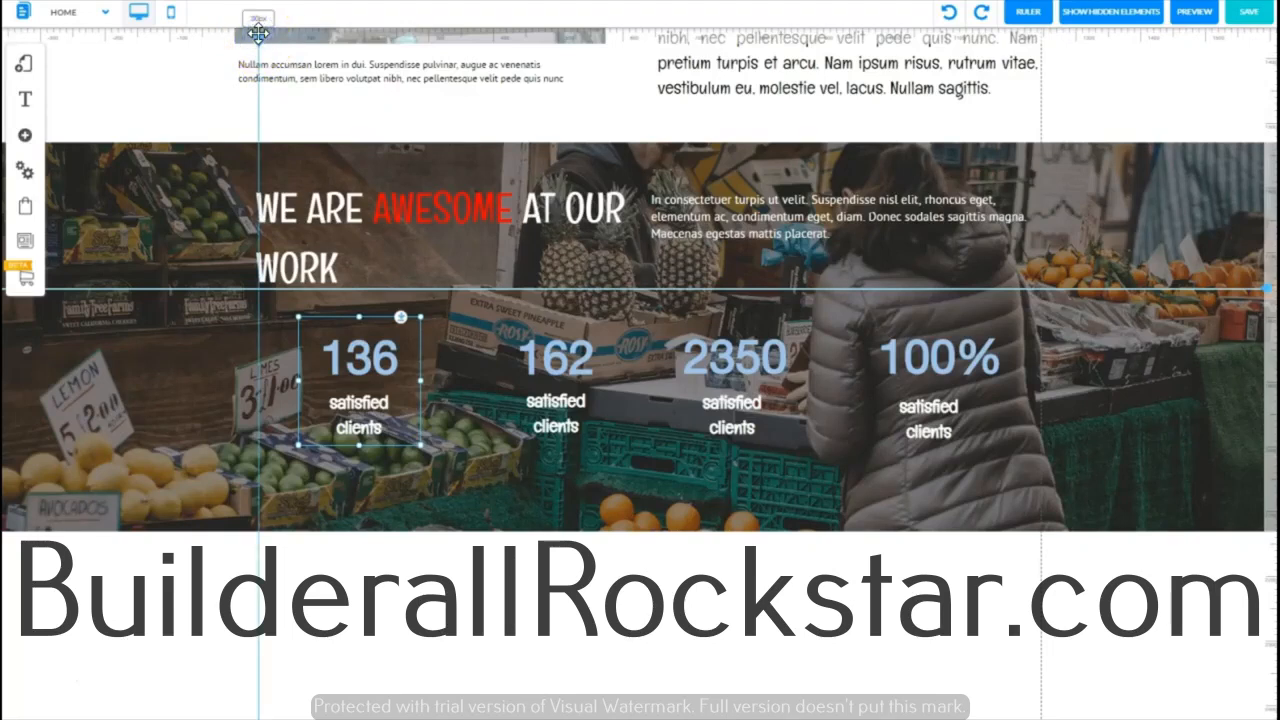
drag(258, 36, 252, 34)
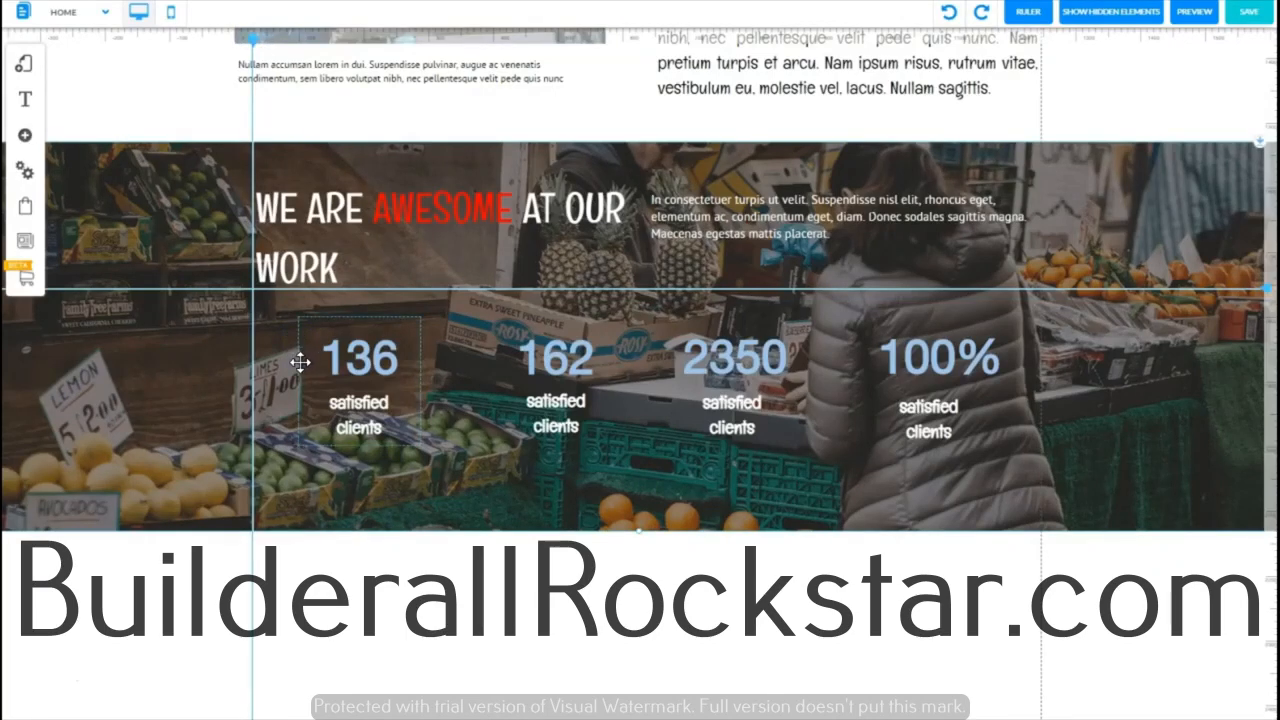
- Line up the four counter boxes under the horizontal guide, spread across the width of the heading and paragraph, and remove the guides
drag(300, 362, 256, 338)
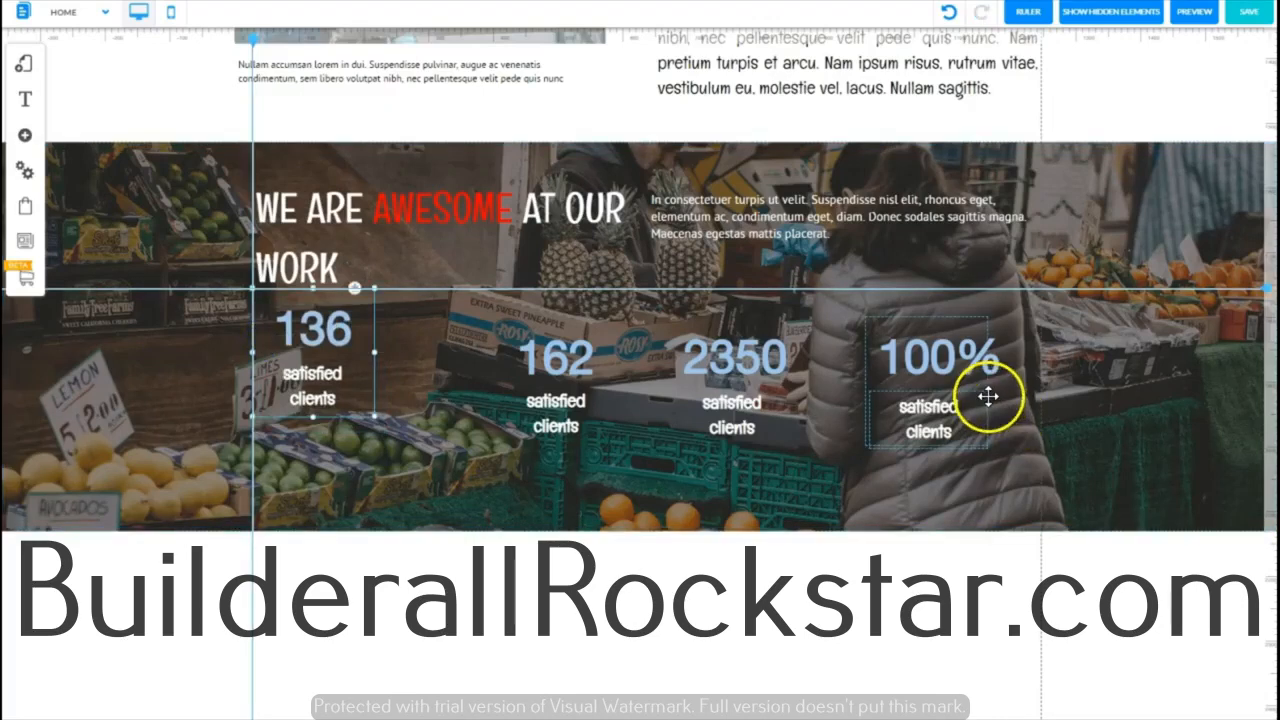
drag(869, 383, 903, 358)
click(615, 344)
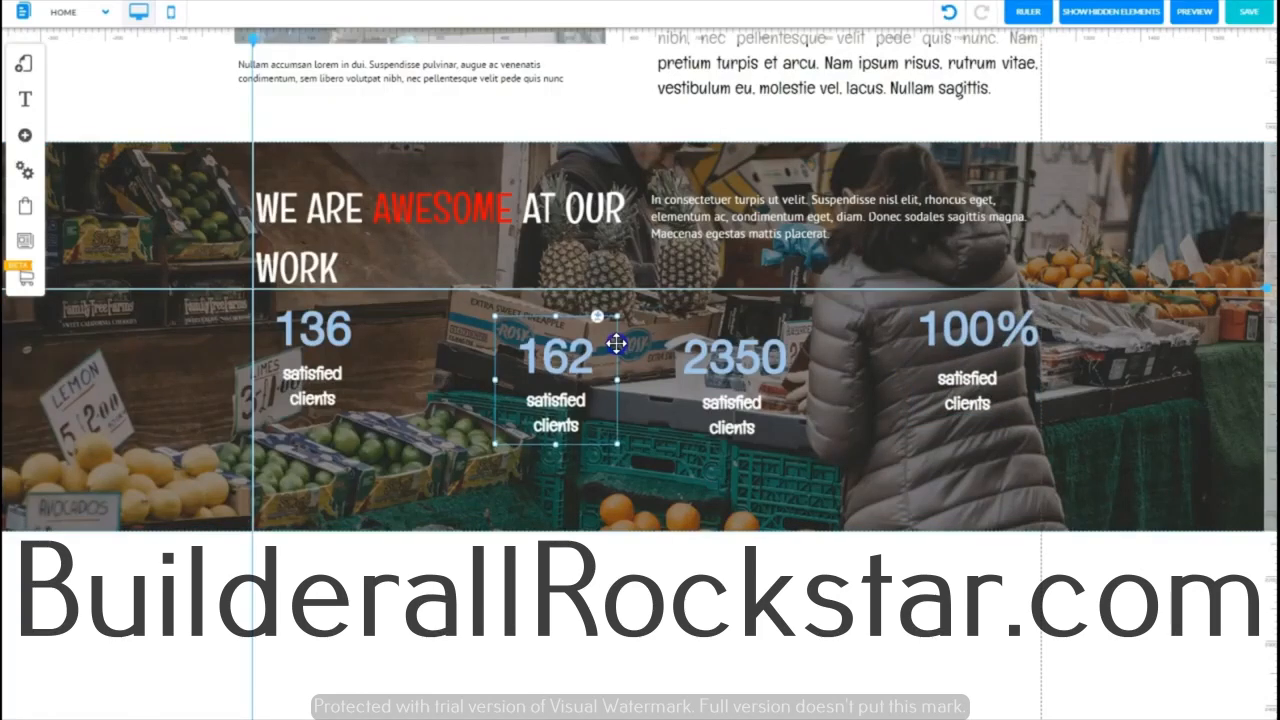
drag(615, 344, 611, 340)
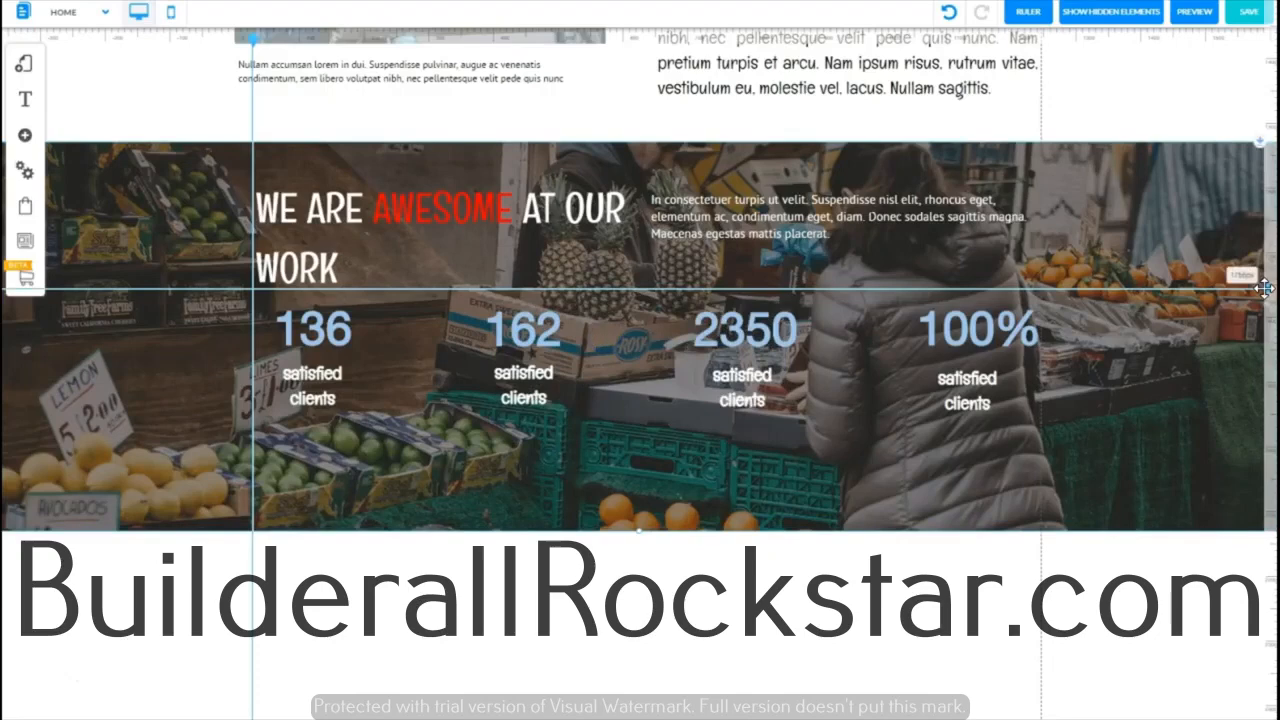
double_click(1264, 288)
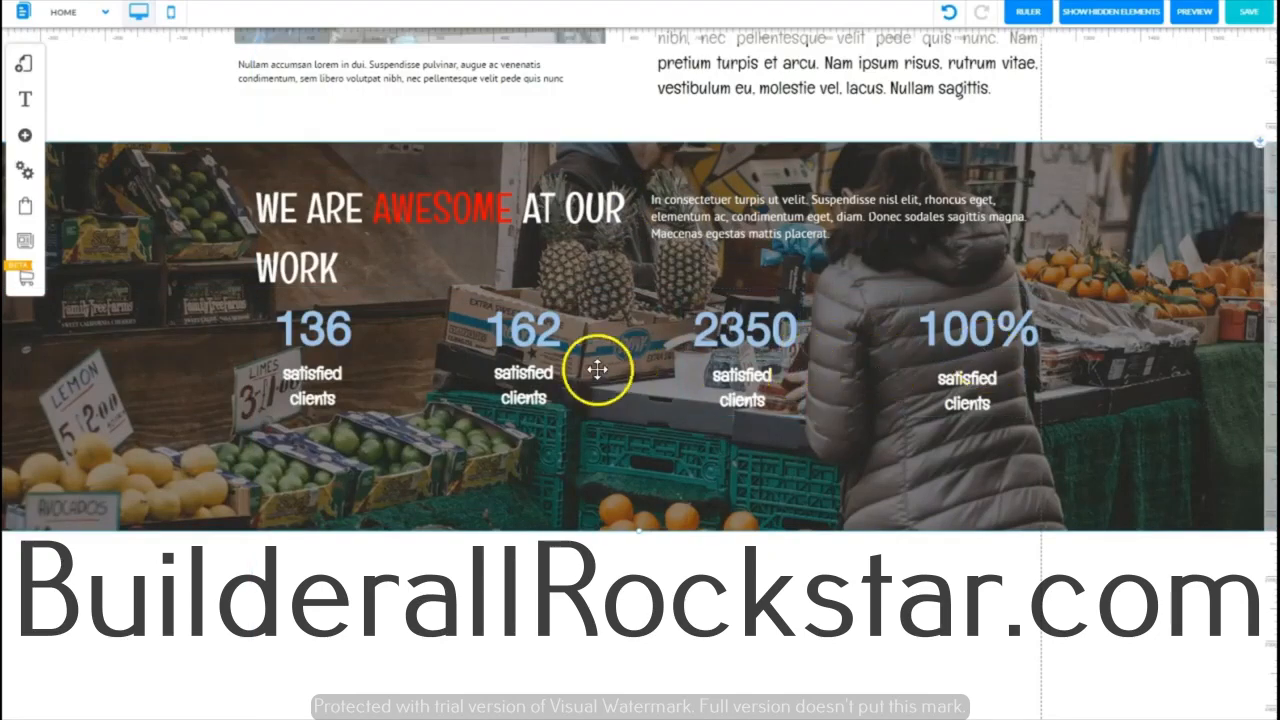
- Shorten the banner so it ends a little below the counter captions, previewing the page before and after the change
click(1195, 11)
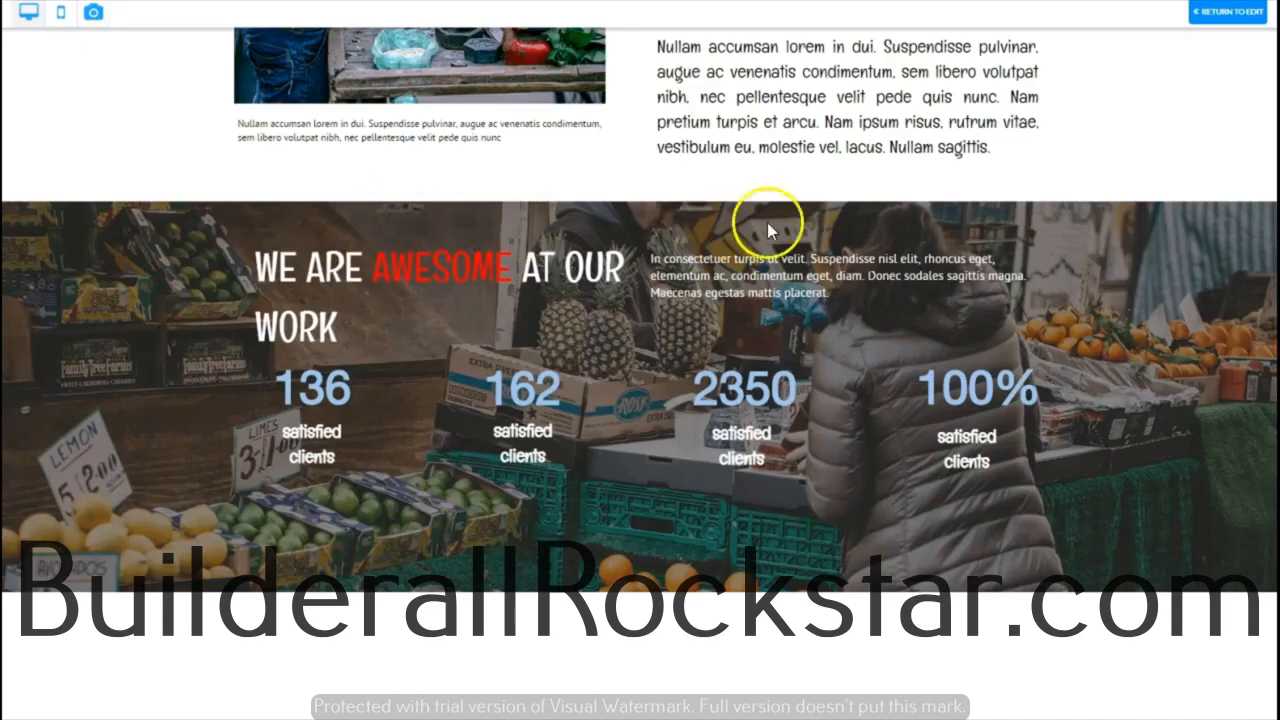
click(1226, 12)
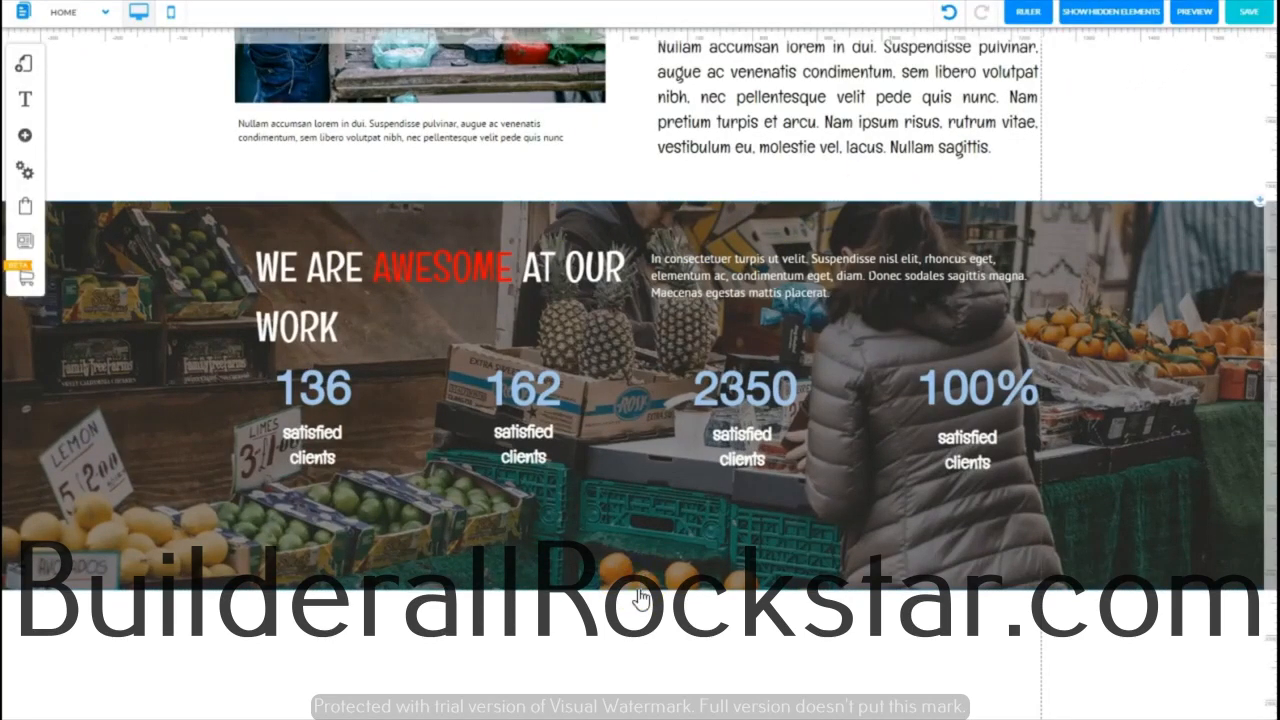
drag(637, 585, 637, 513)
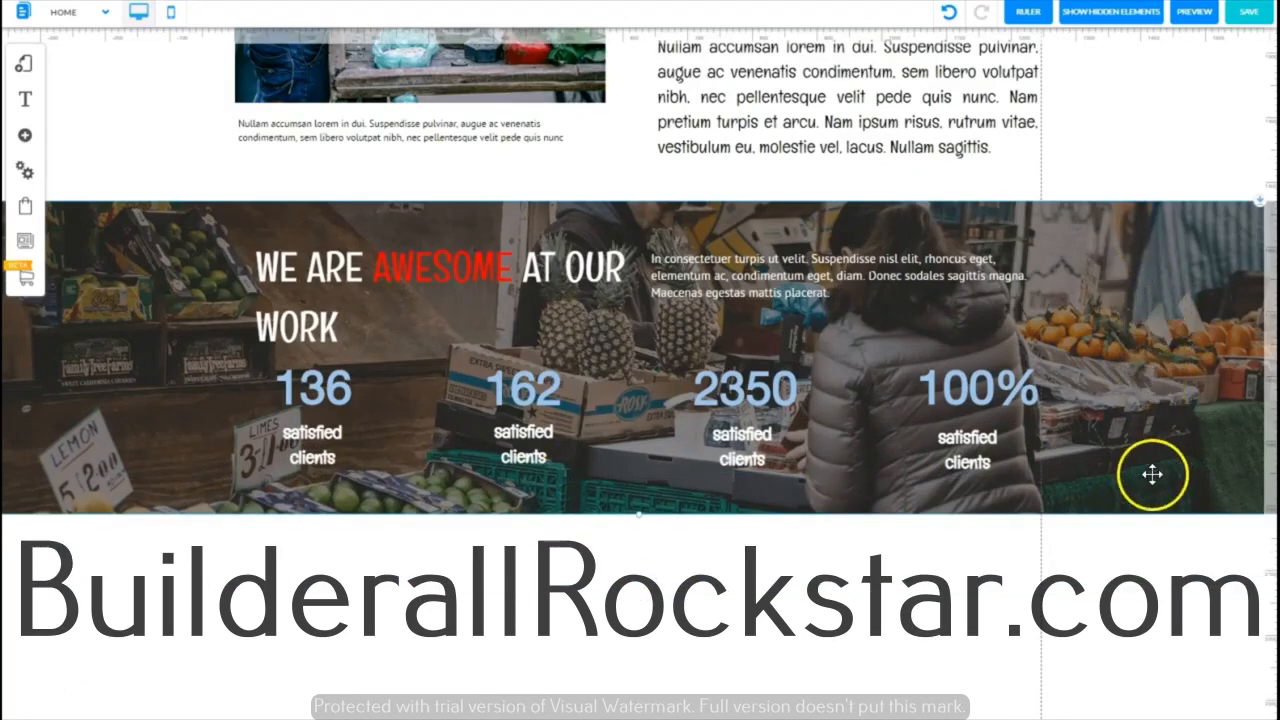
click(1196, 12)
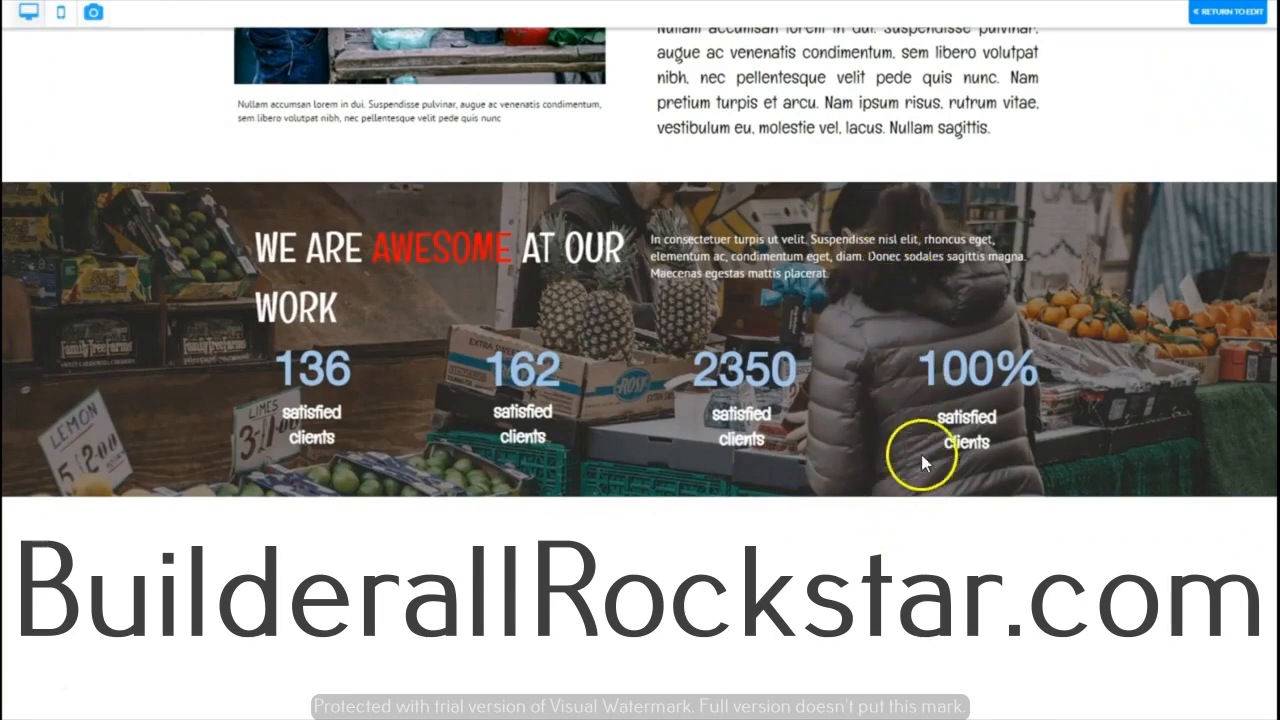
- Return to editing, move the banner with its contents up closer to the text above, and save the Home page
click(1214, 12)
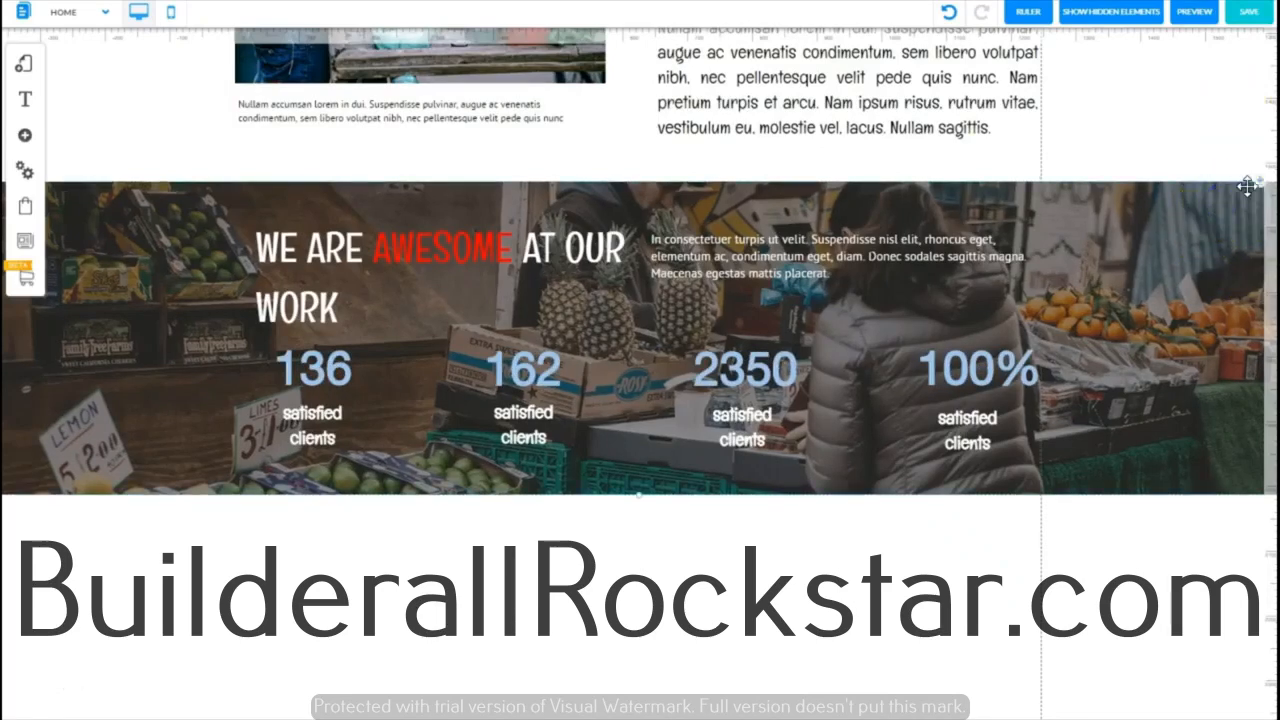
drag(1259, 182, 1256, 133)
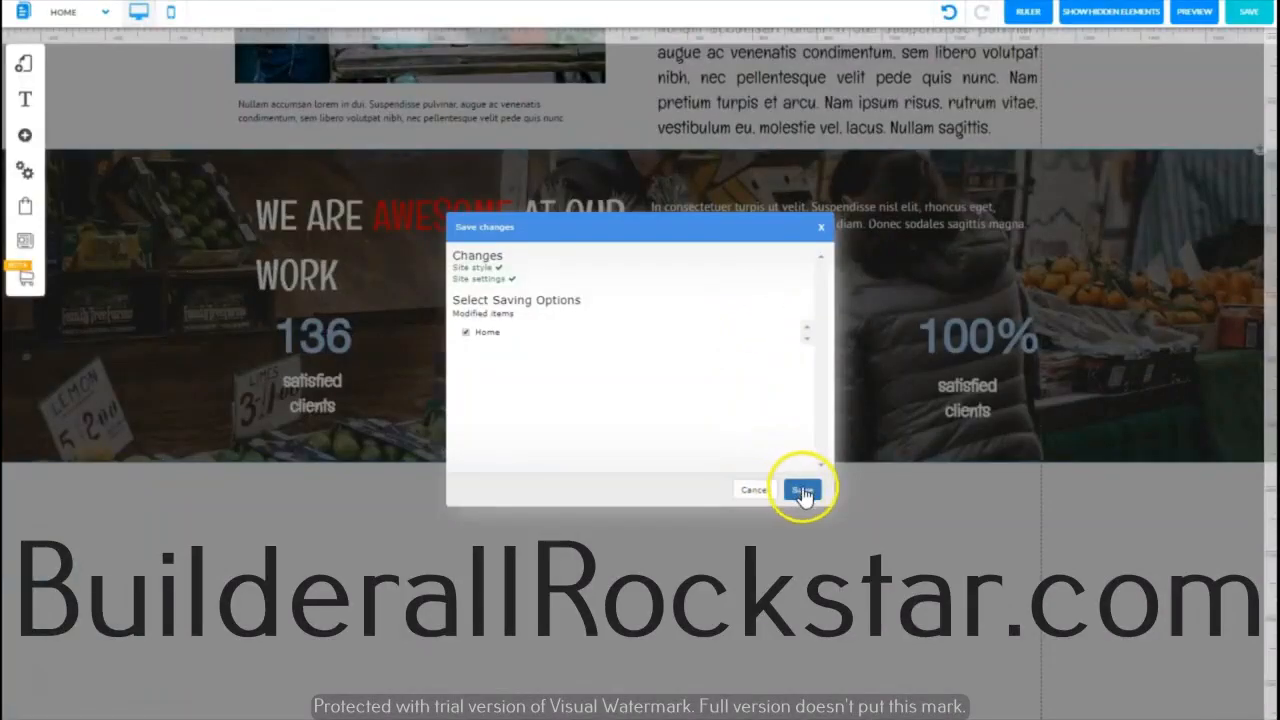
click(803, 490)
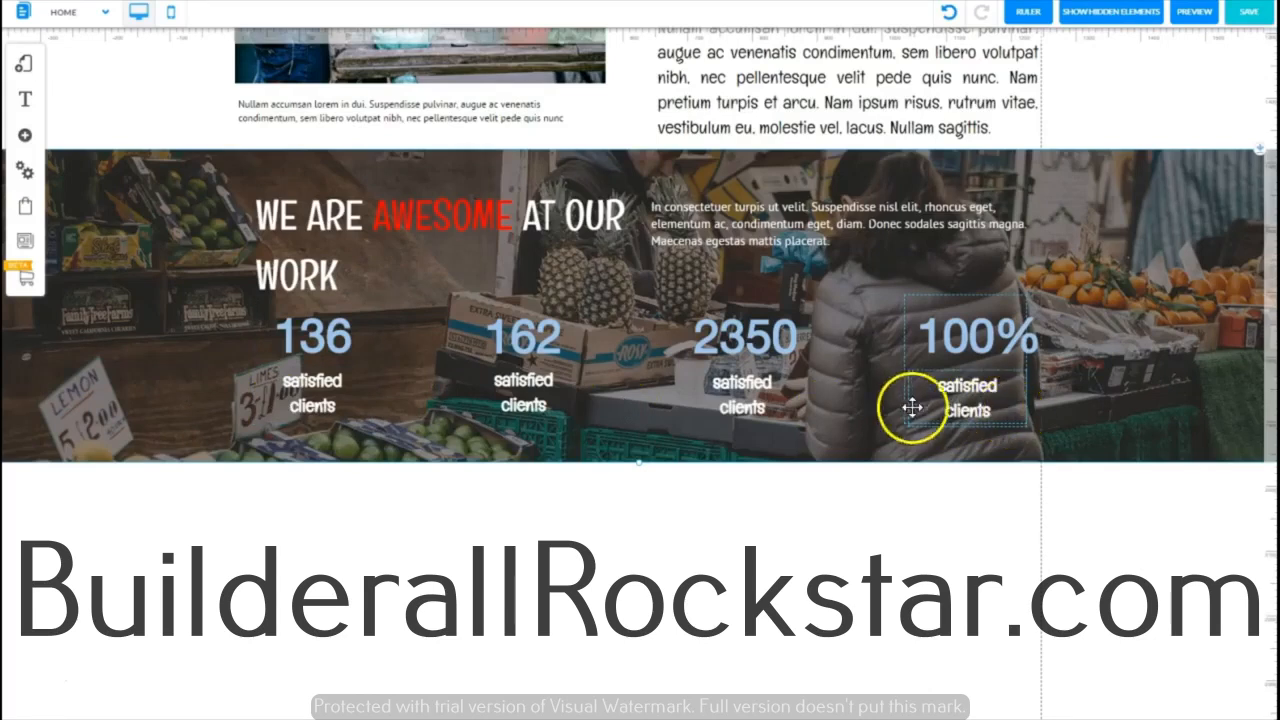
- Replace the 162 counter's caption with "completed projects" copied from the reference page, and color the pasted text white
click(513, 400)
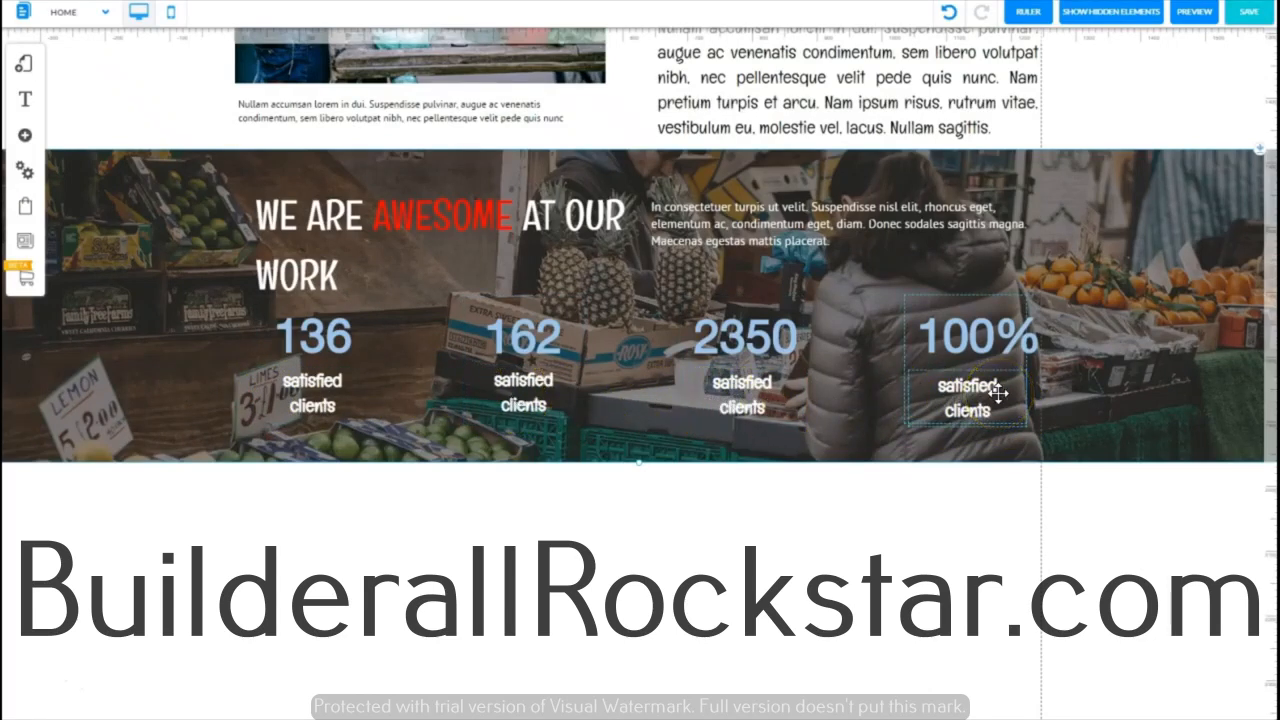
click(639, 405)
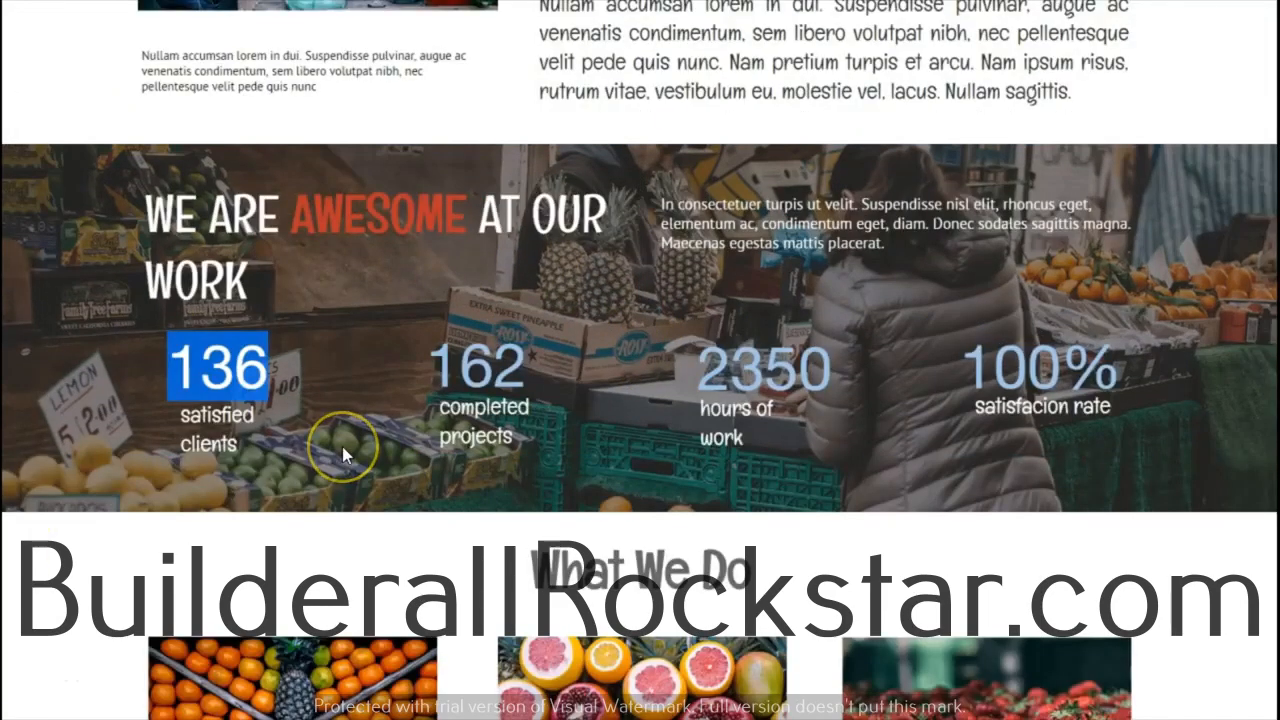
click(342, 446)
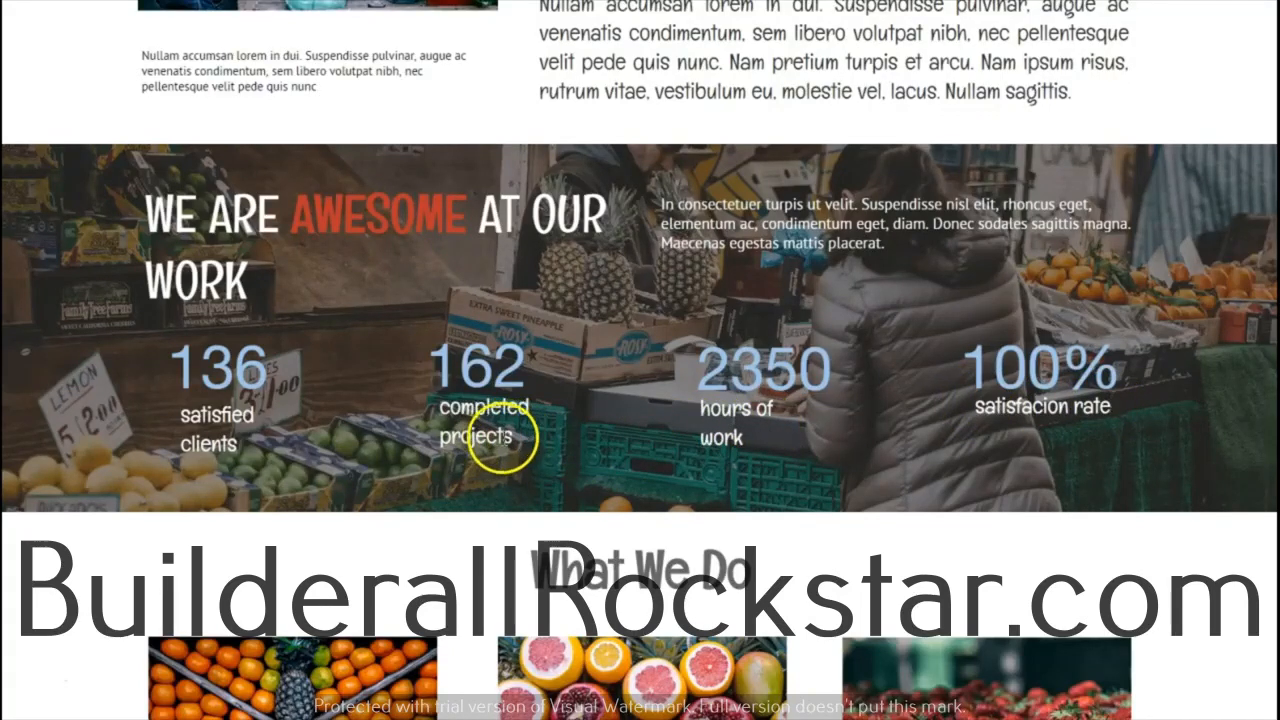
click(512, 437)
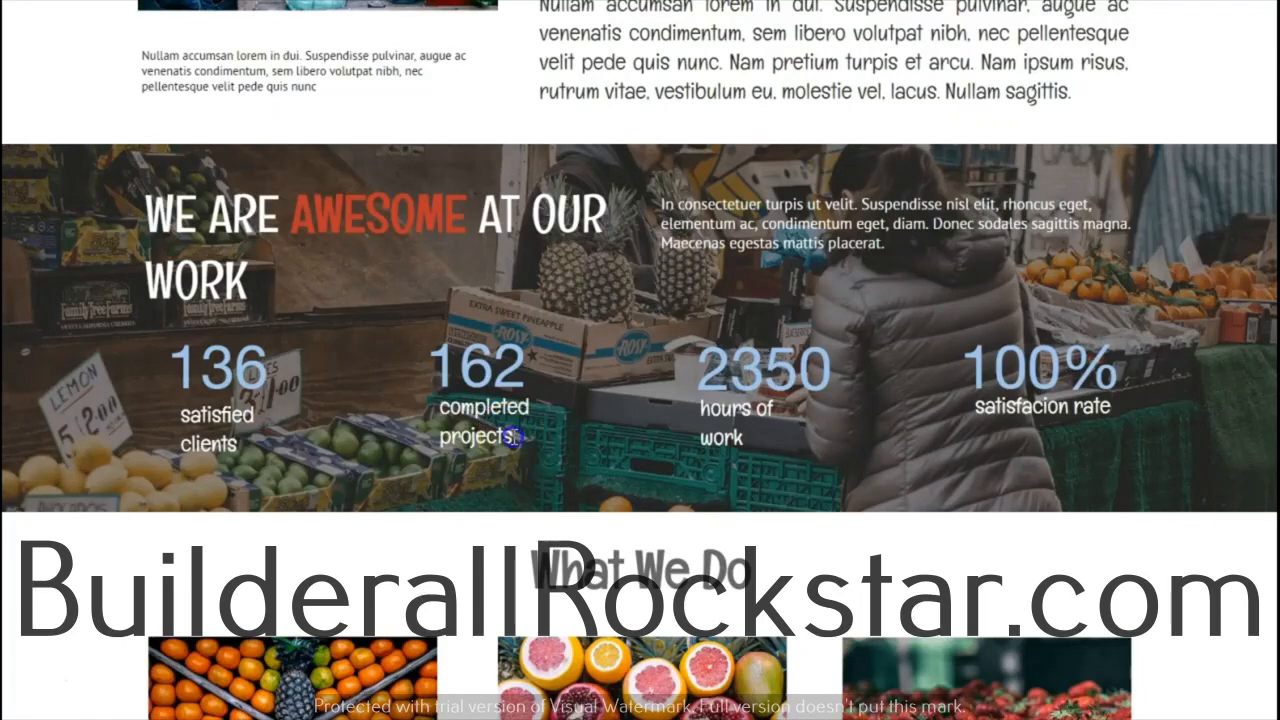
drag(512, 437, 443, 419)
key(ctrl+c)
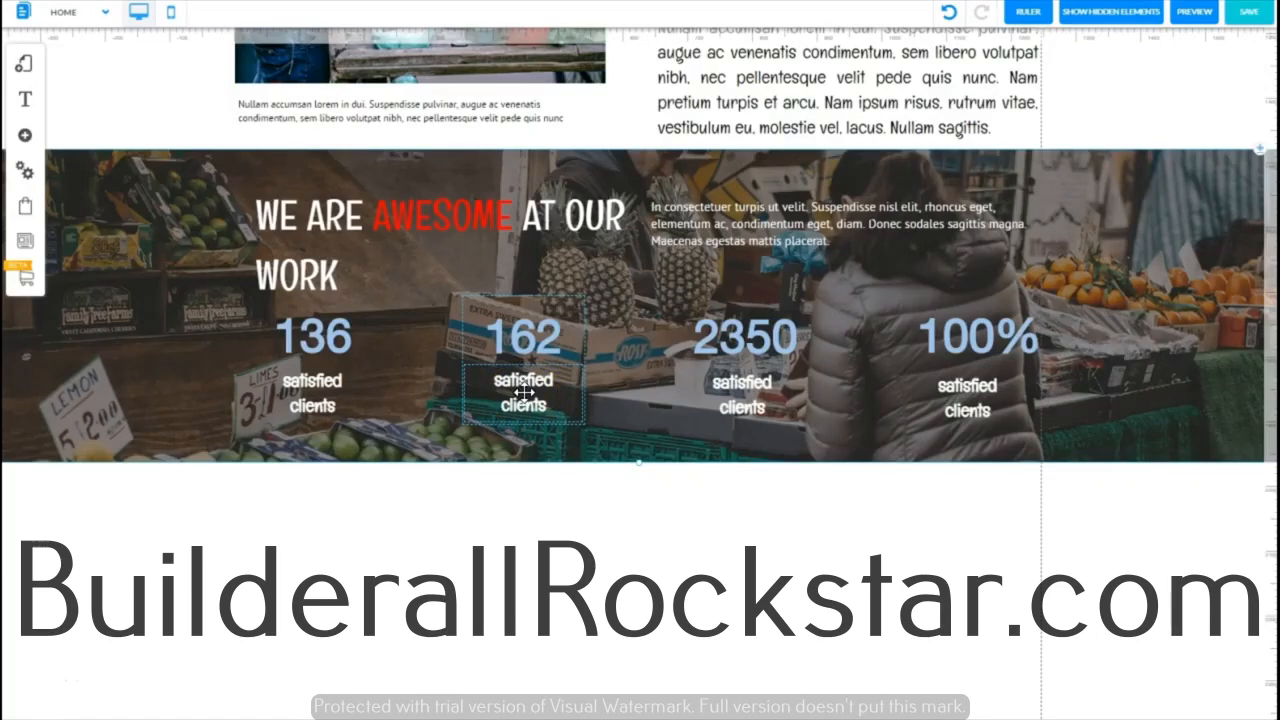
double_click(545, 360)
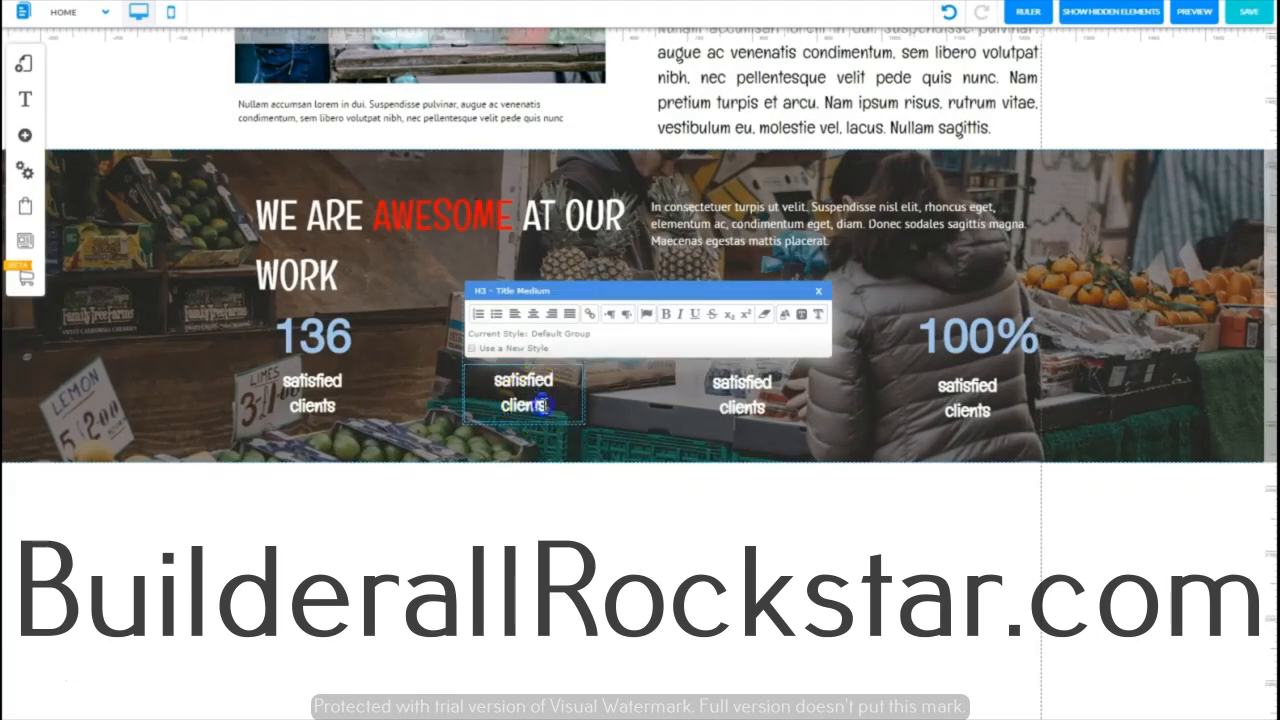
drag(498, 393, 493, 386)
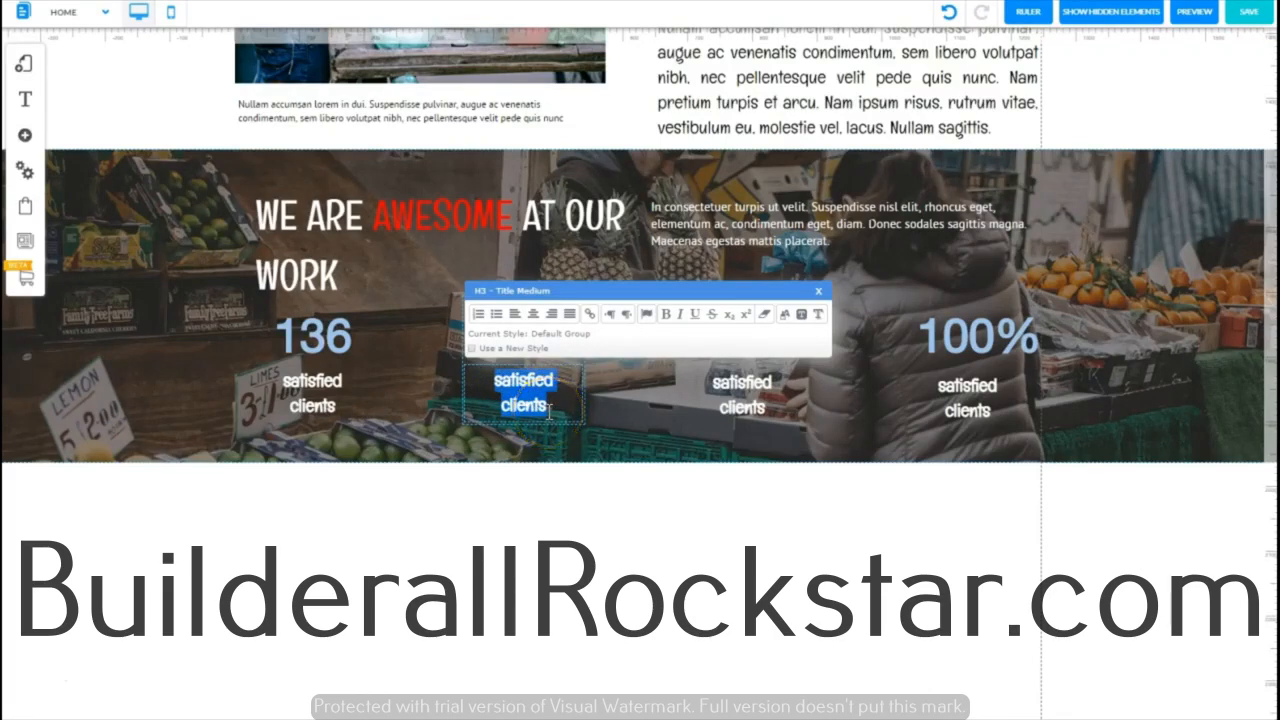
key(ctrl+v)
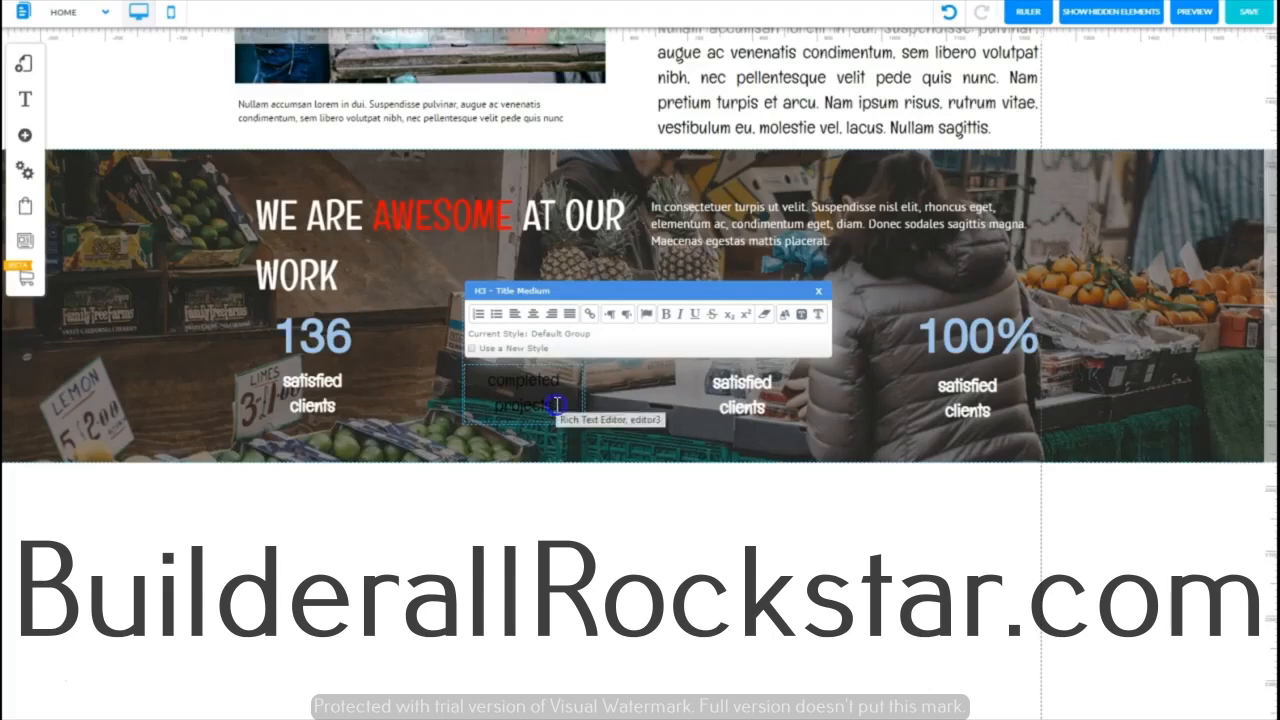
drag(556, 406, 506, 392)
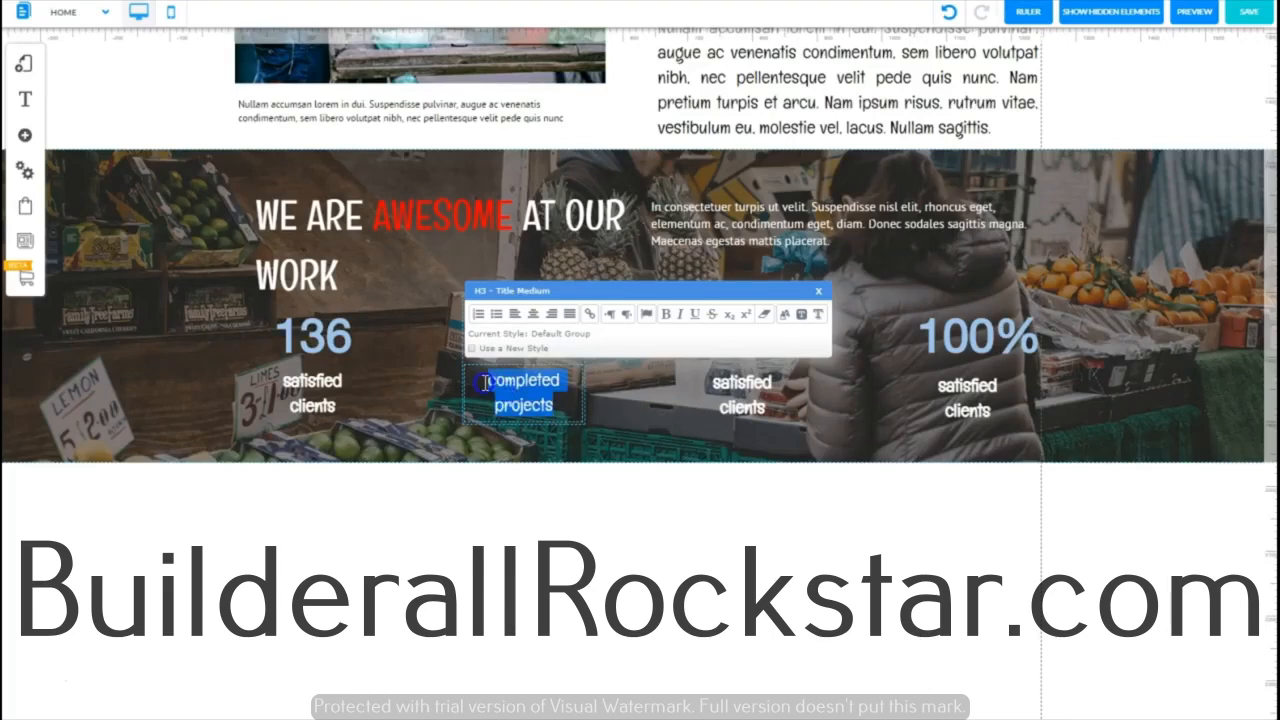
click(786, 318)
click(466, 394)
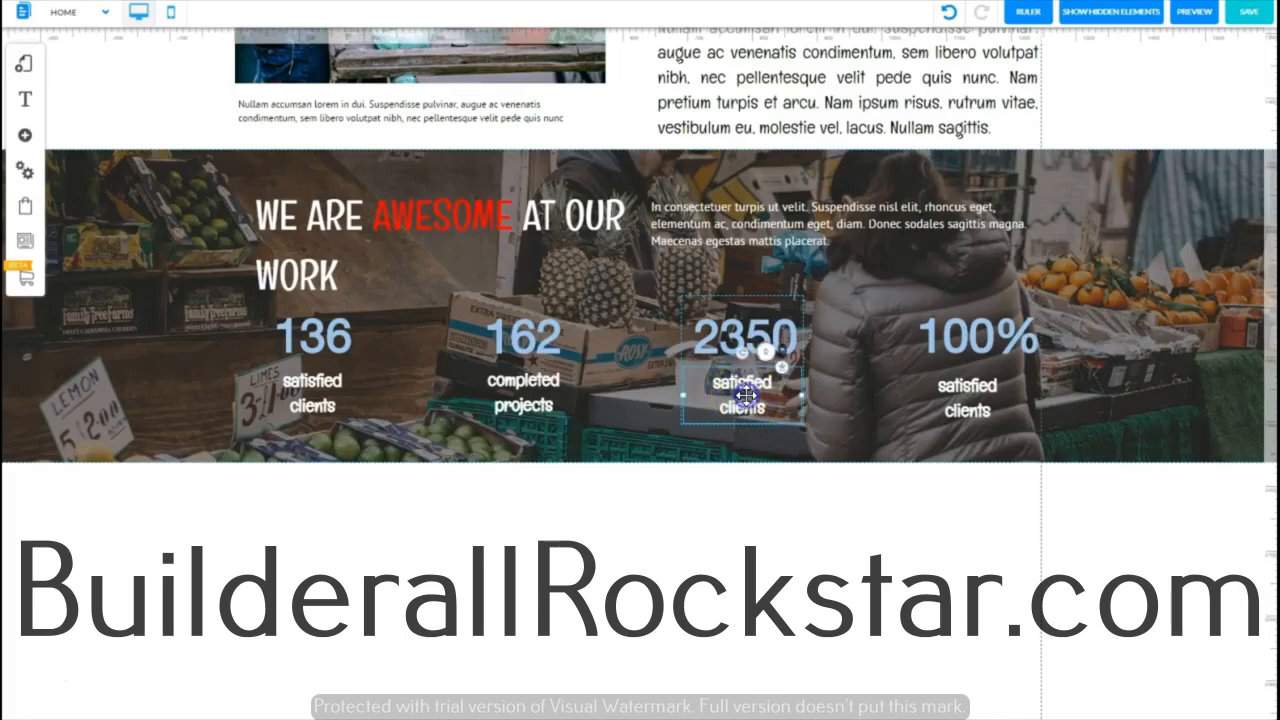
- Change the caption under the 2350 counter to "hours of work"
double_click(745, 395)
drag(769, 407, 735, 388)
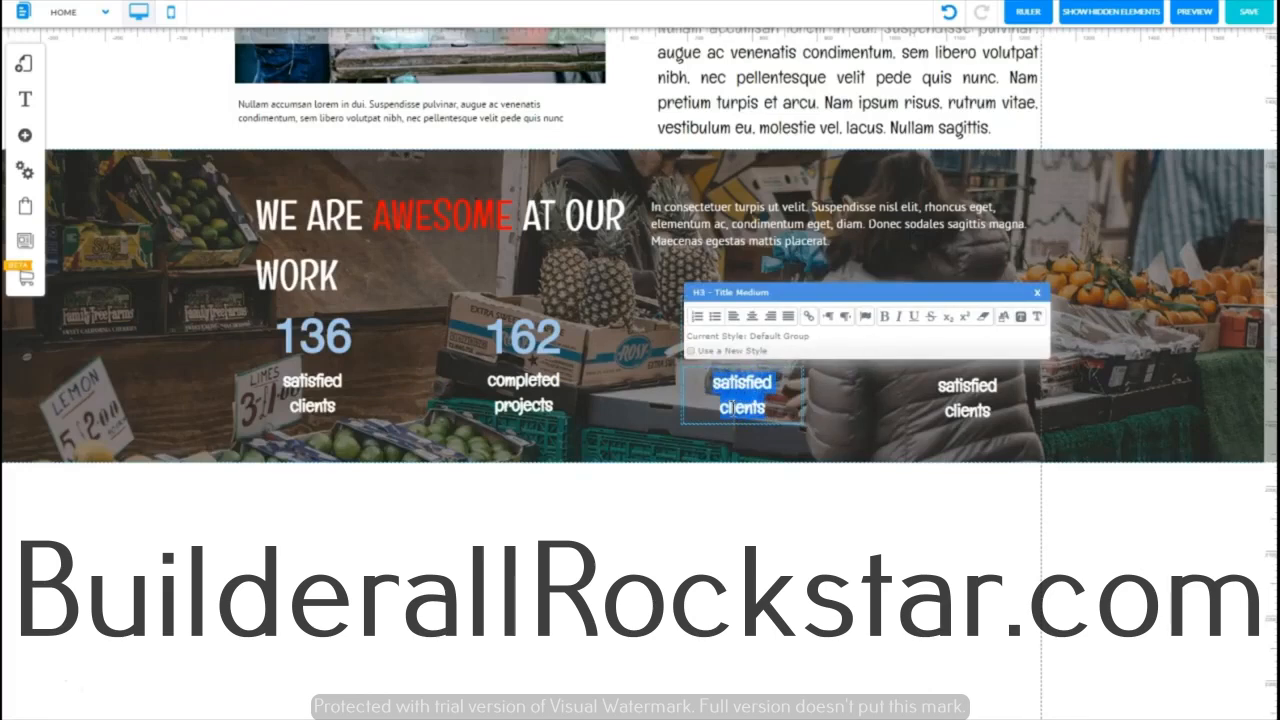
text(hour)
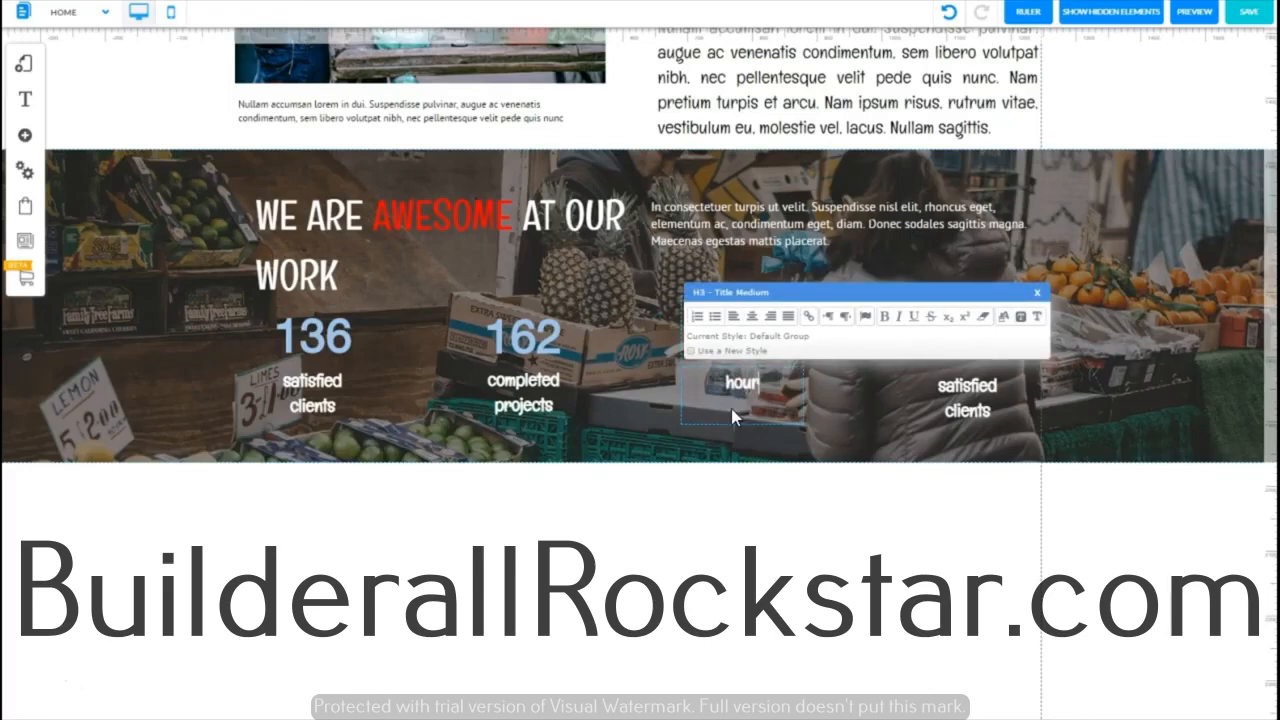
text(s of work)
click(952, 393)
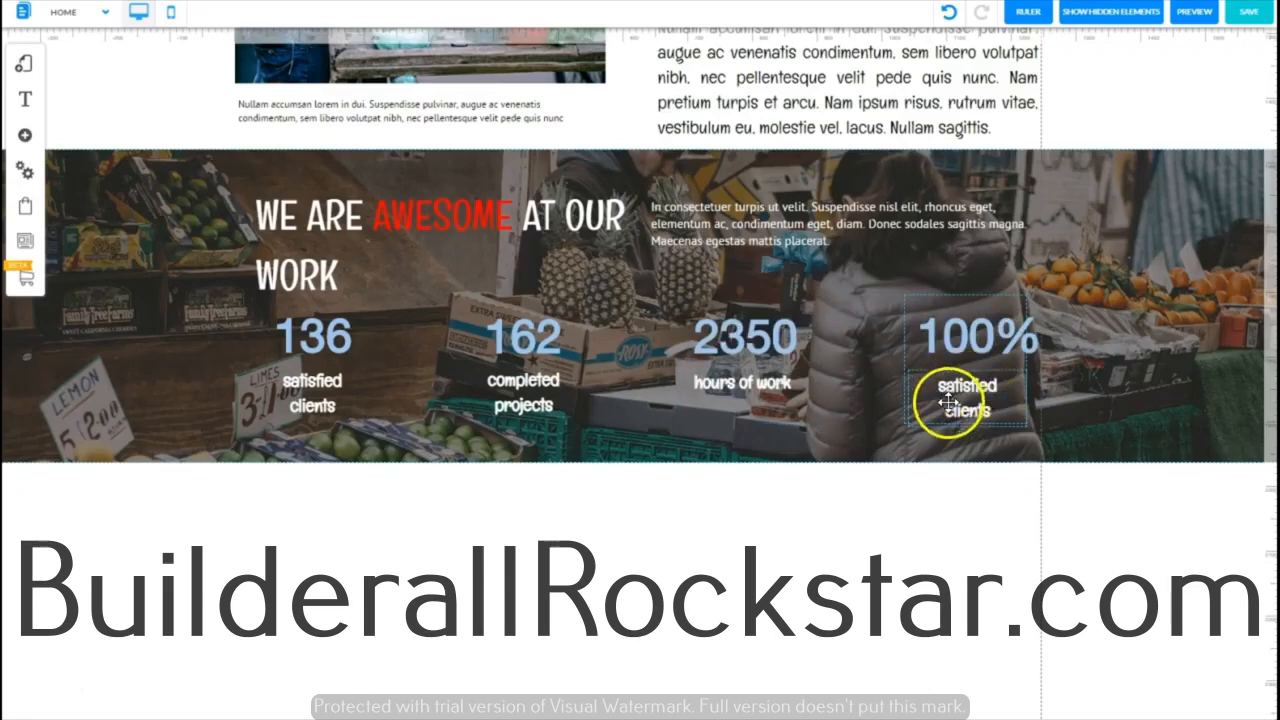
- Change the caption under the 100% counter to "satisfaction rate"
double_click(976, 402)
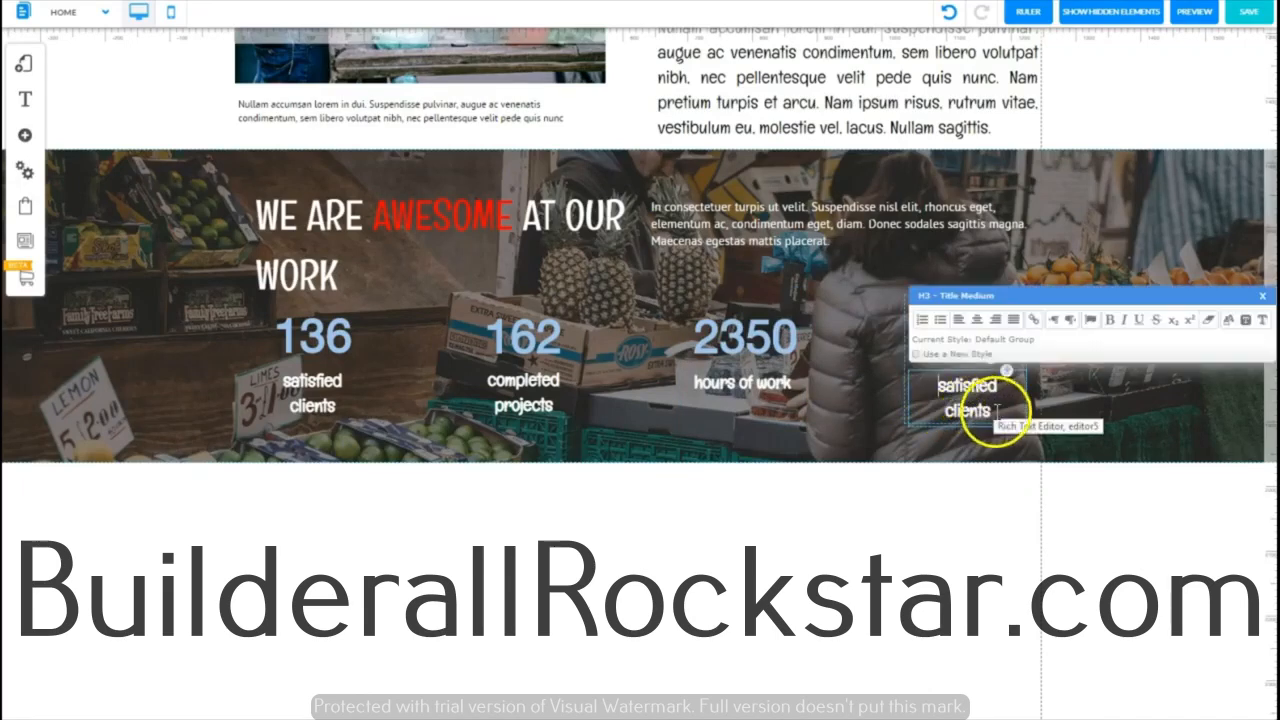
drag(996, 412, 938, 388)
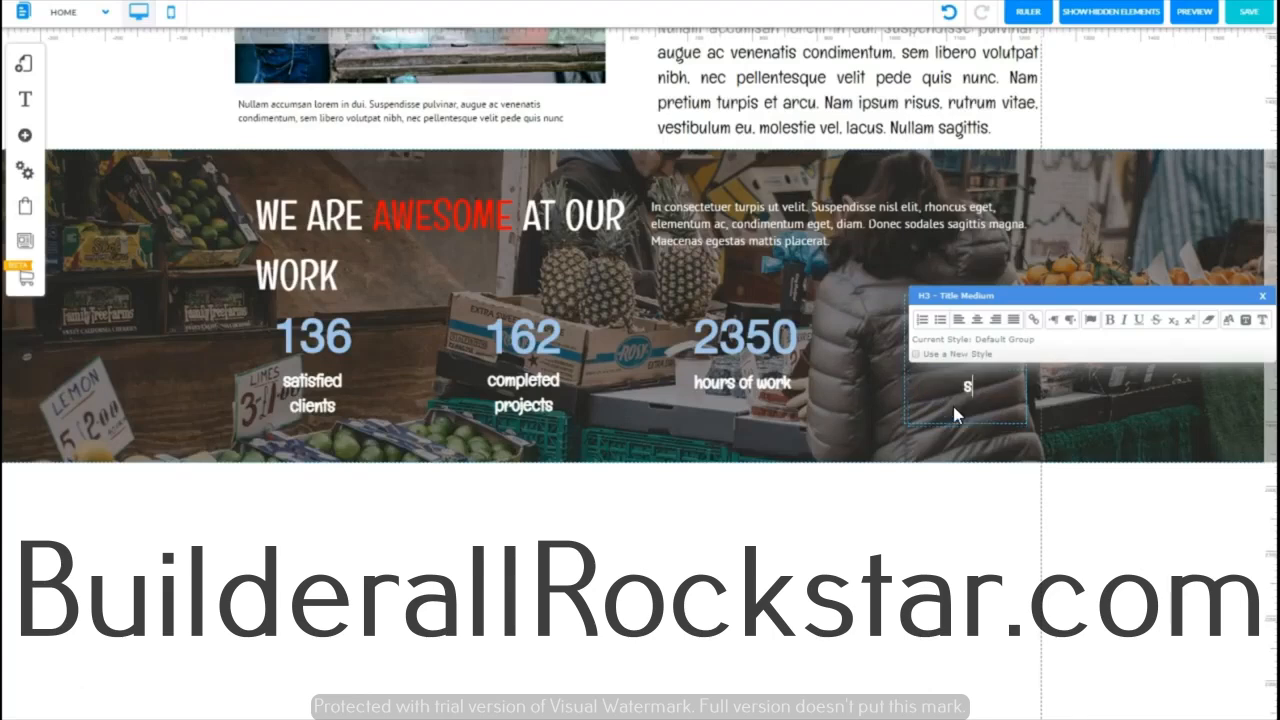
text(satisfaction rate)
click(1127, 355)
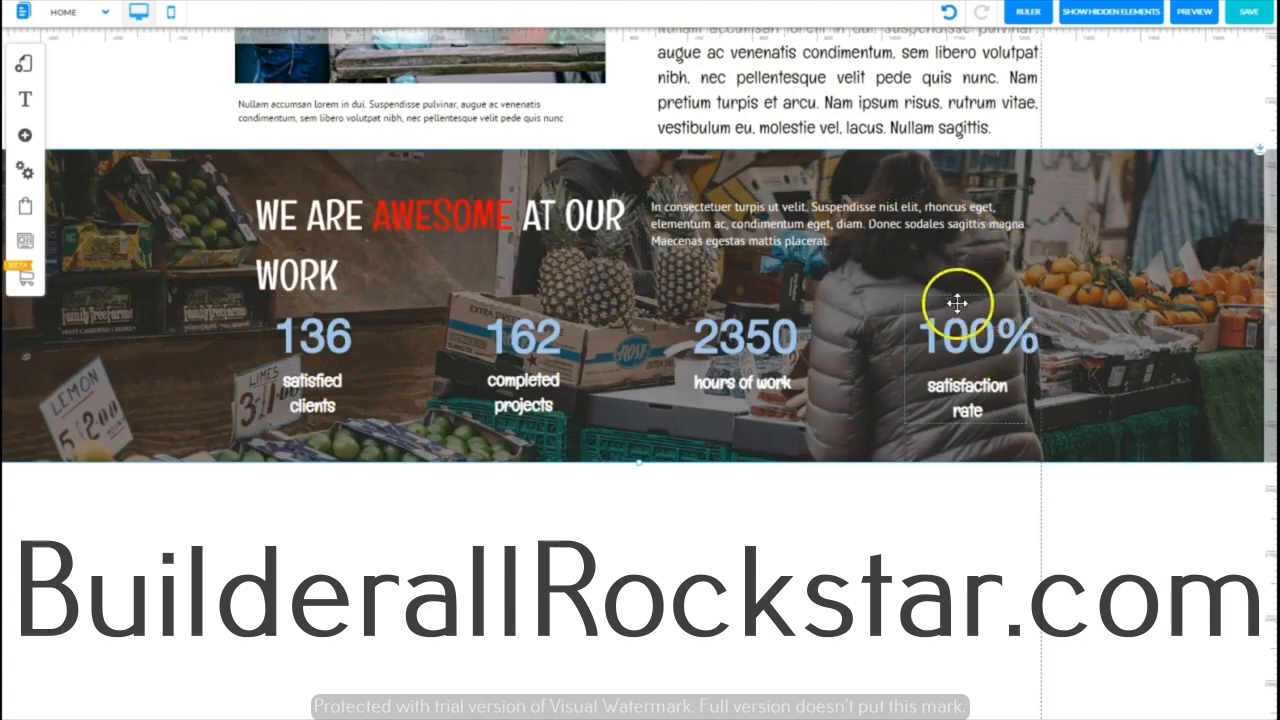
- Shift the 100% and 162 counters slightly left, using a horizontal guide along the counter tops to realign the 100% counter
click(905, 325)
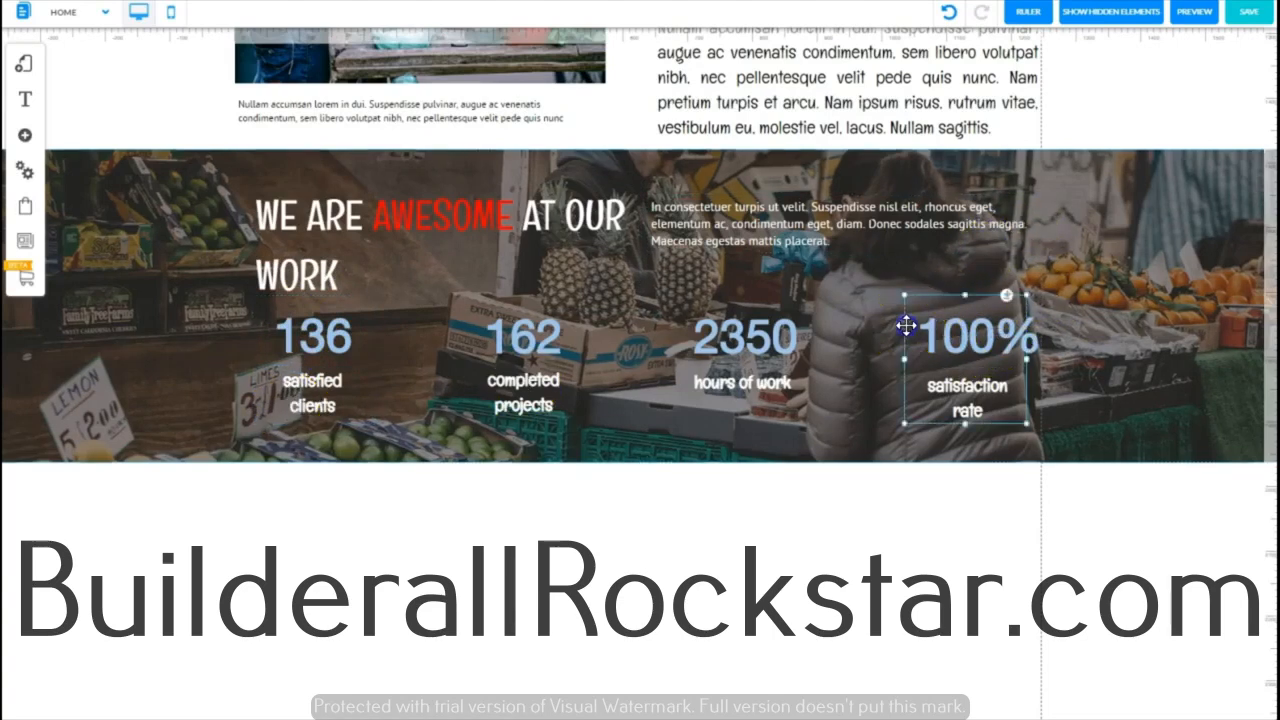
drag(905, 325, 898, 329)
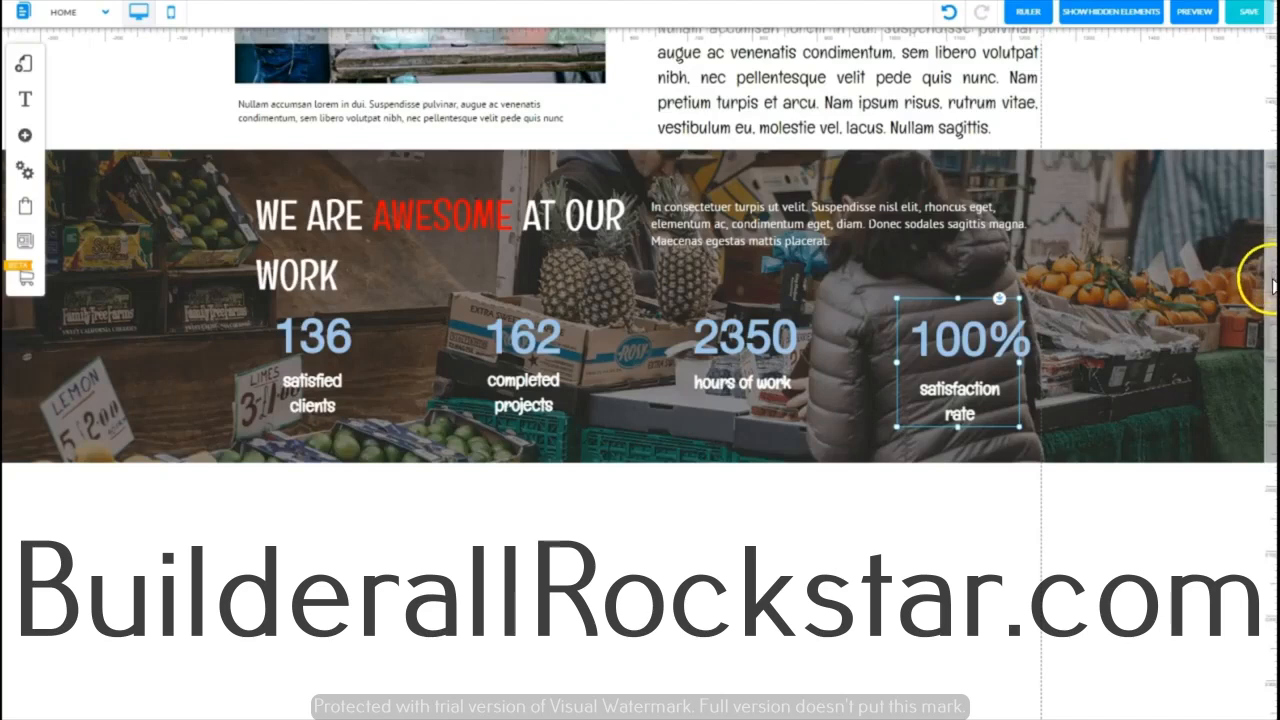
drag(1270, 282, 1268, 279)
click(1268, 278)
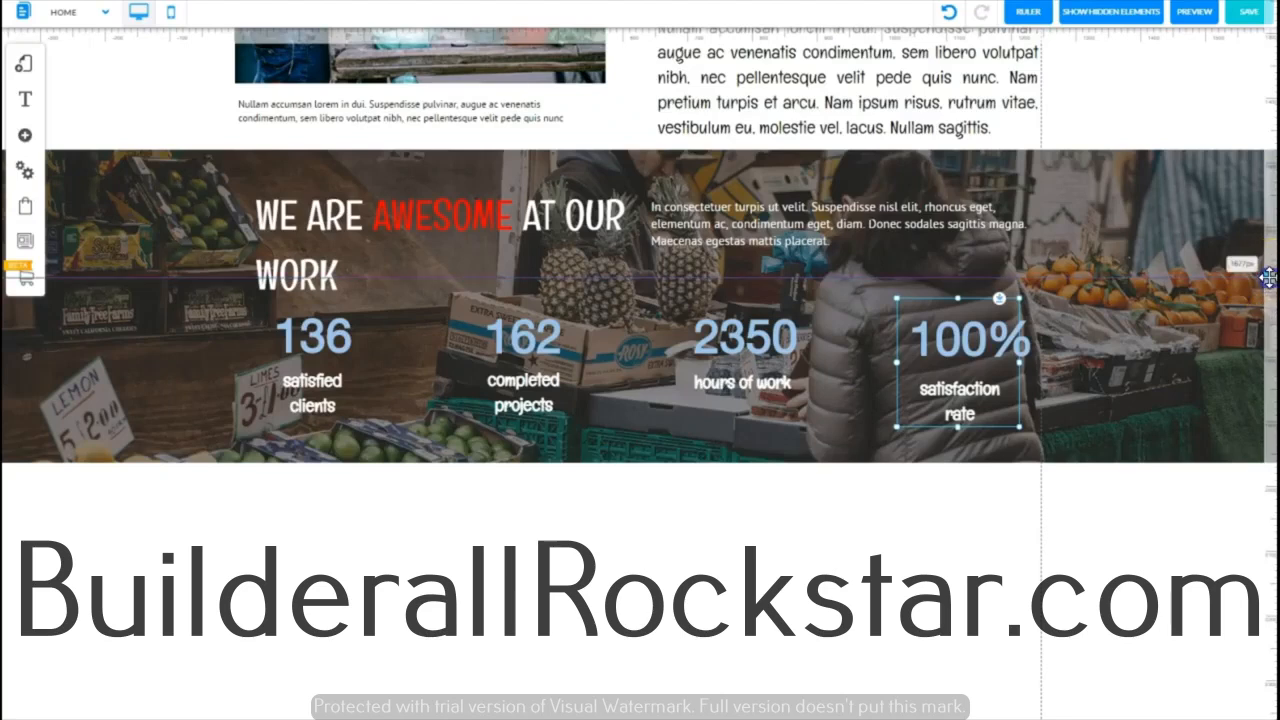
click(1268, 301)
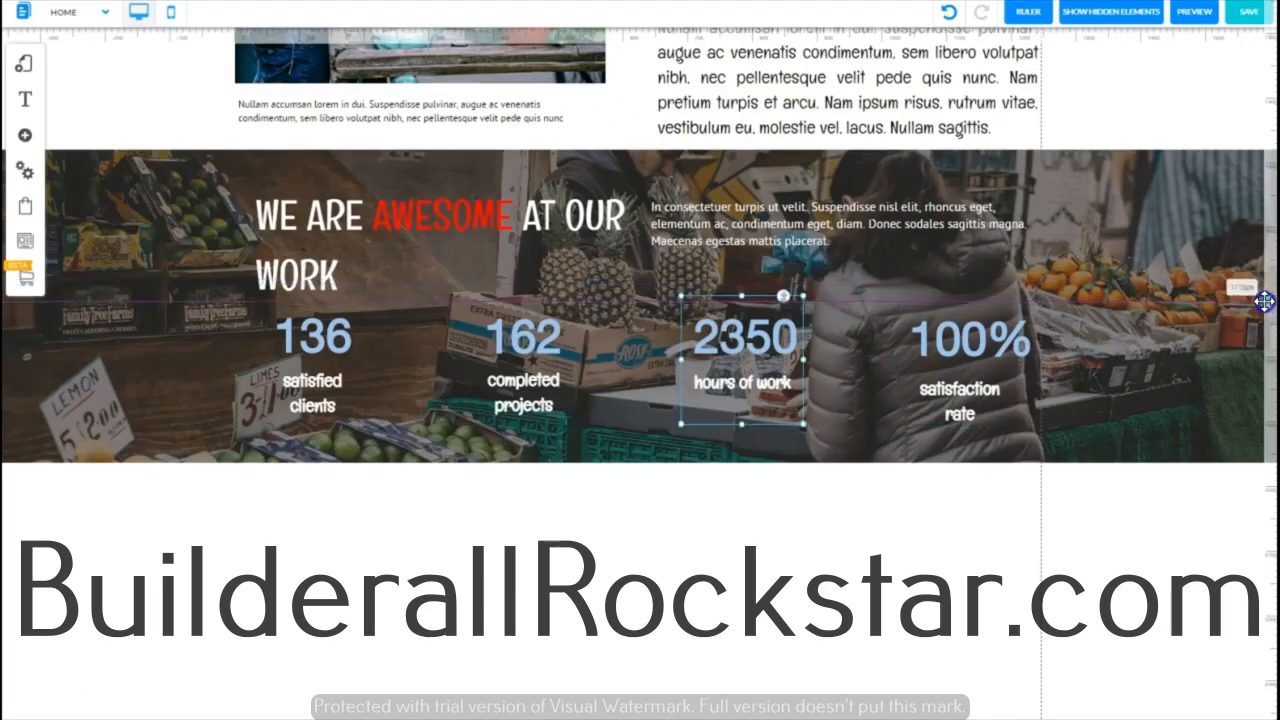
drag(1264, 301, 1256, 296)
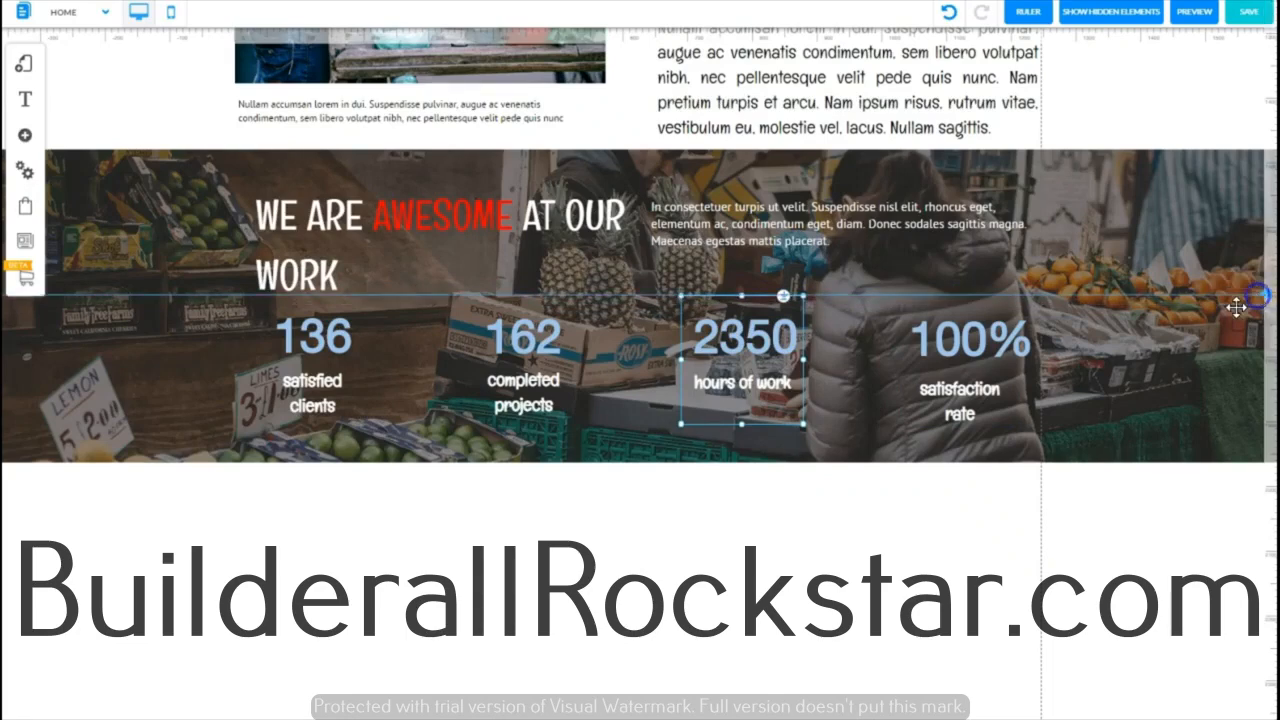
click(897, 358)
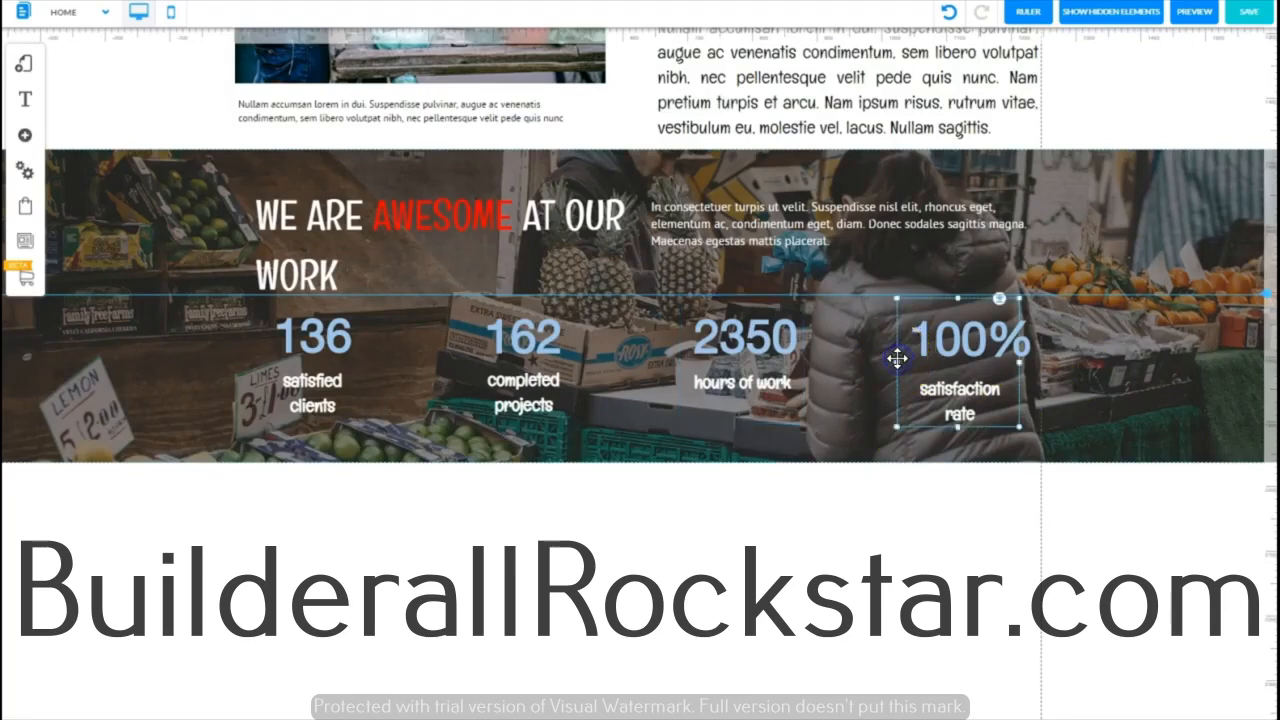
drag(897, 358, 897, 355)
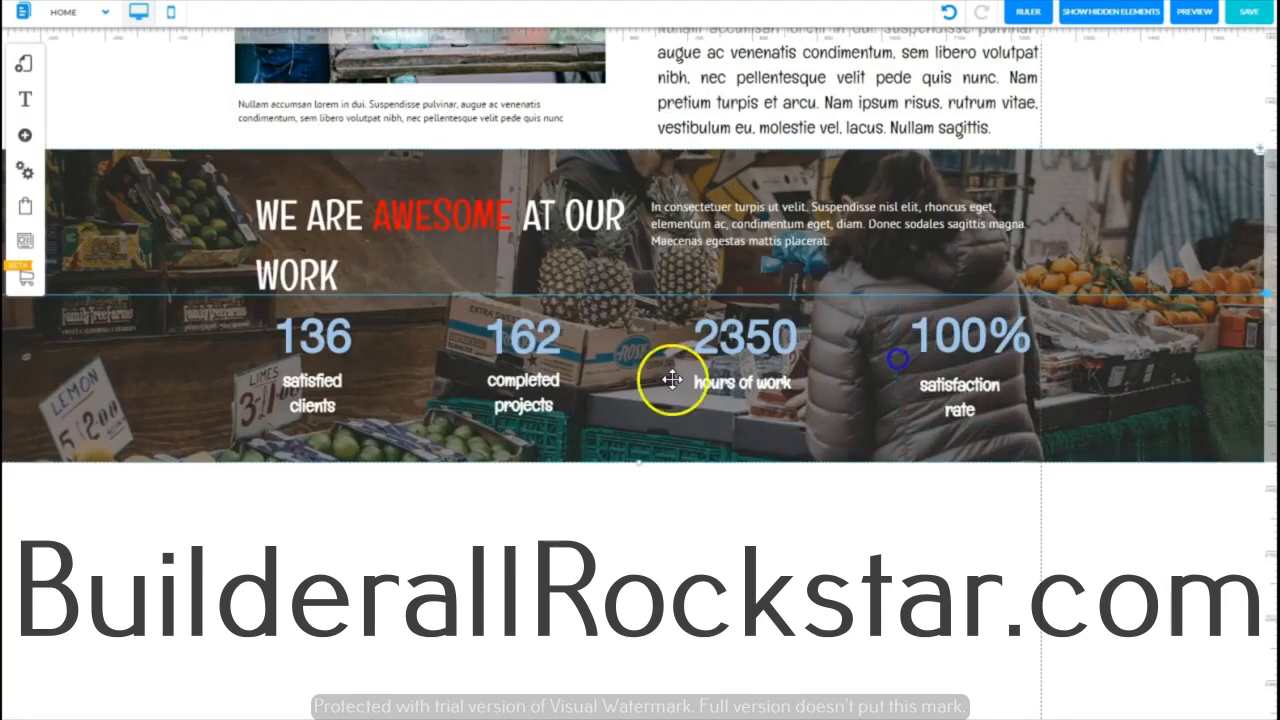
click(465, 360)
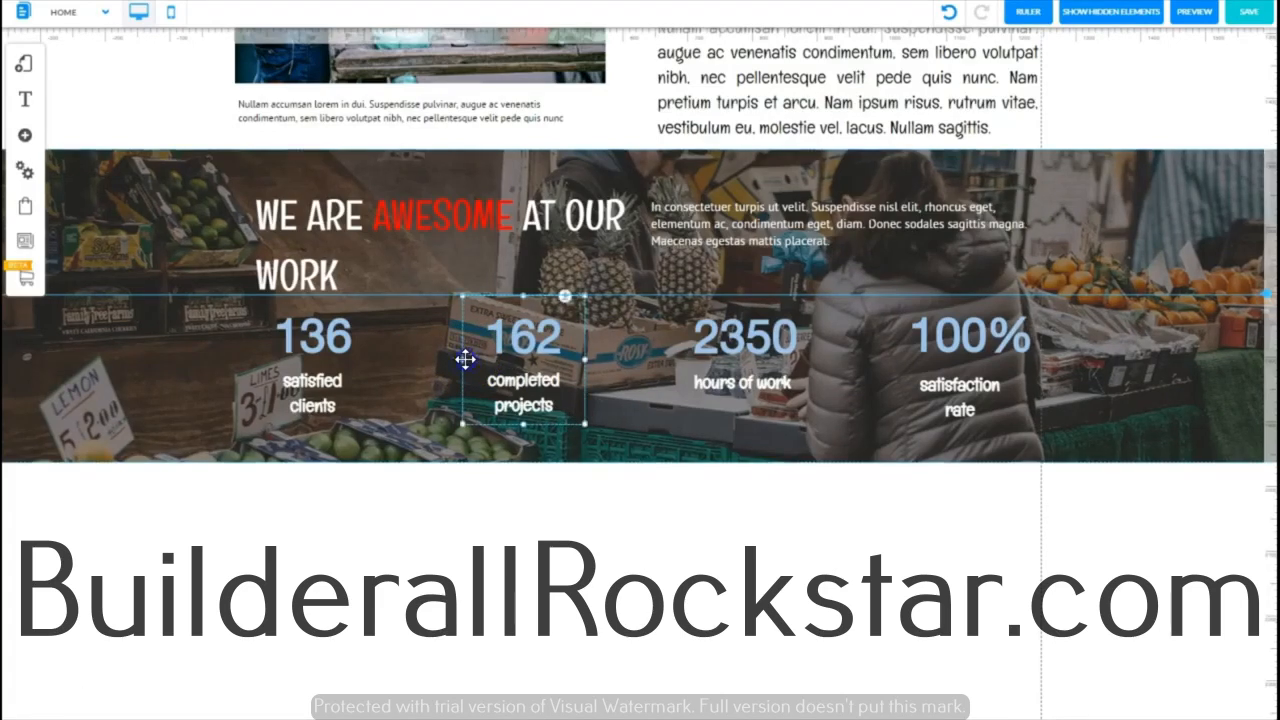
drag(465, 360, 453, 362)
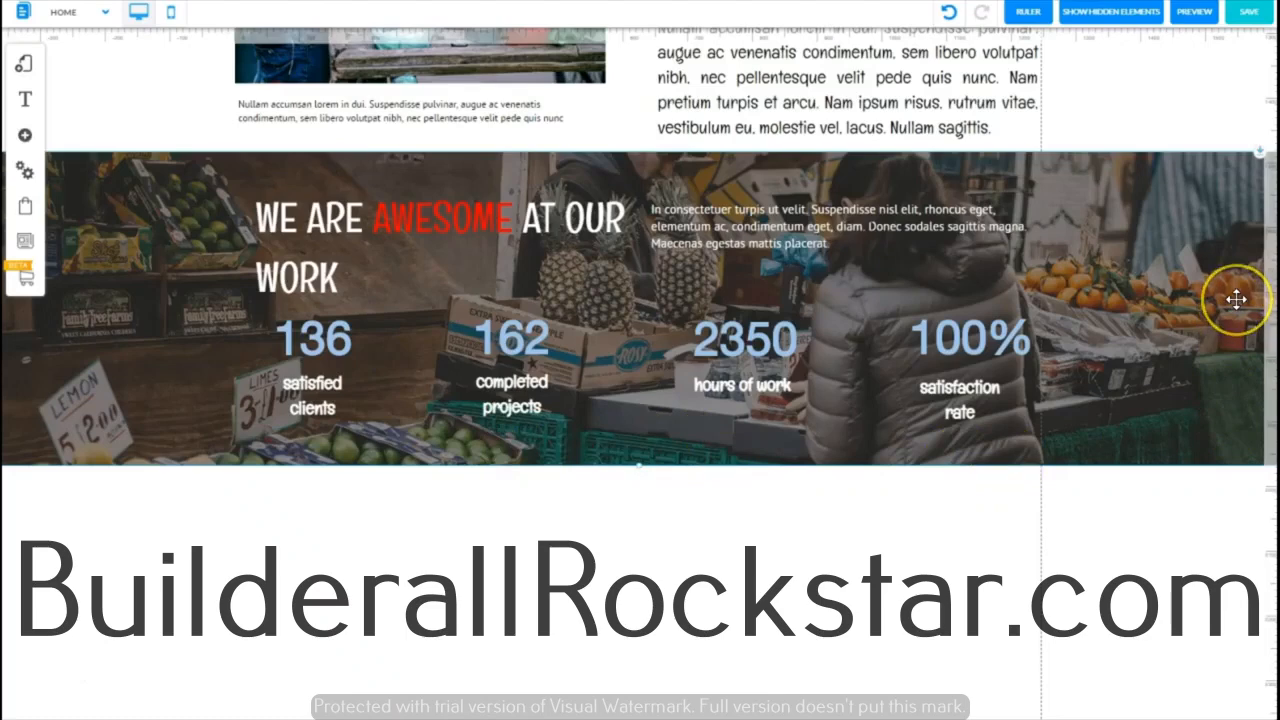
- Preview the page with the updated counters, return to editing and save the Home page changes
click(1203, 14)
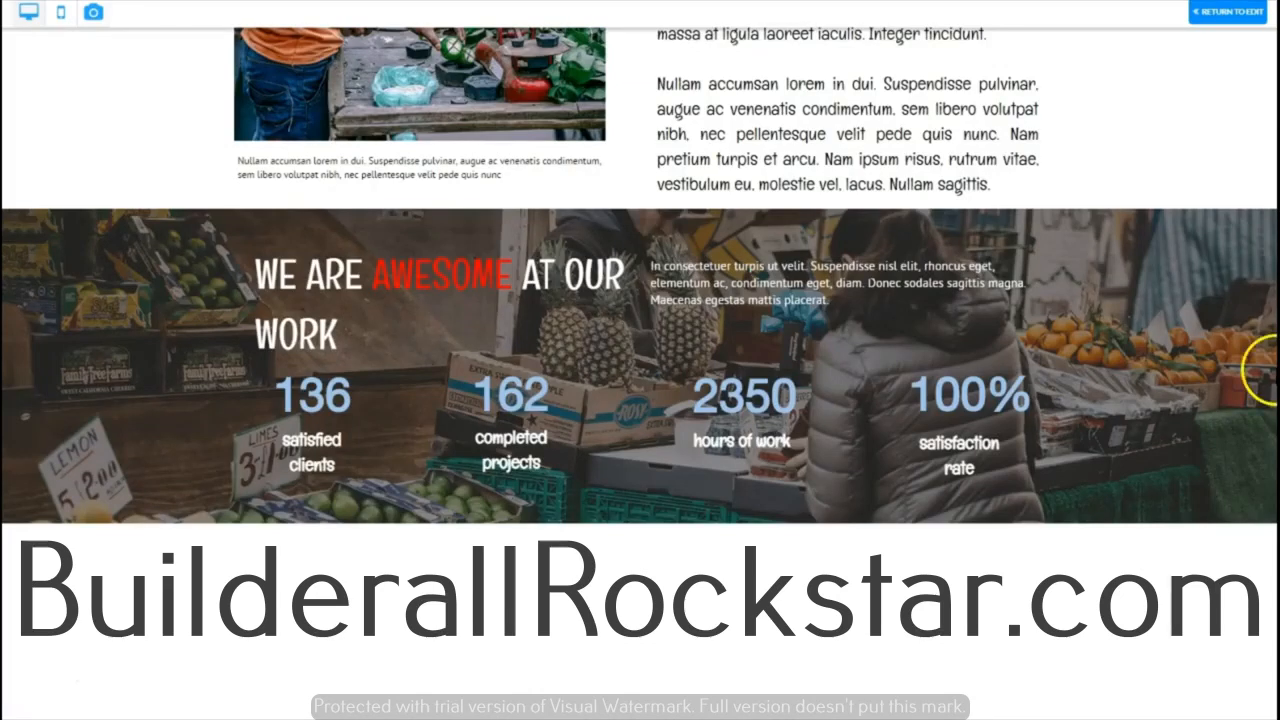
click(1226, 12)
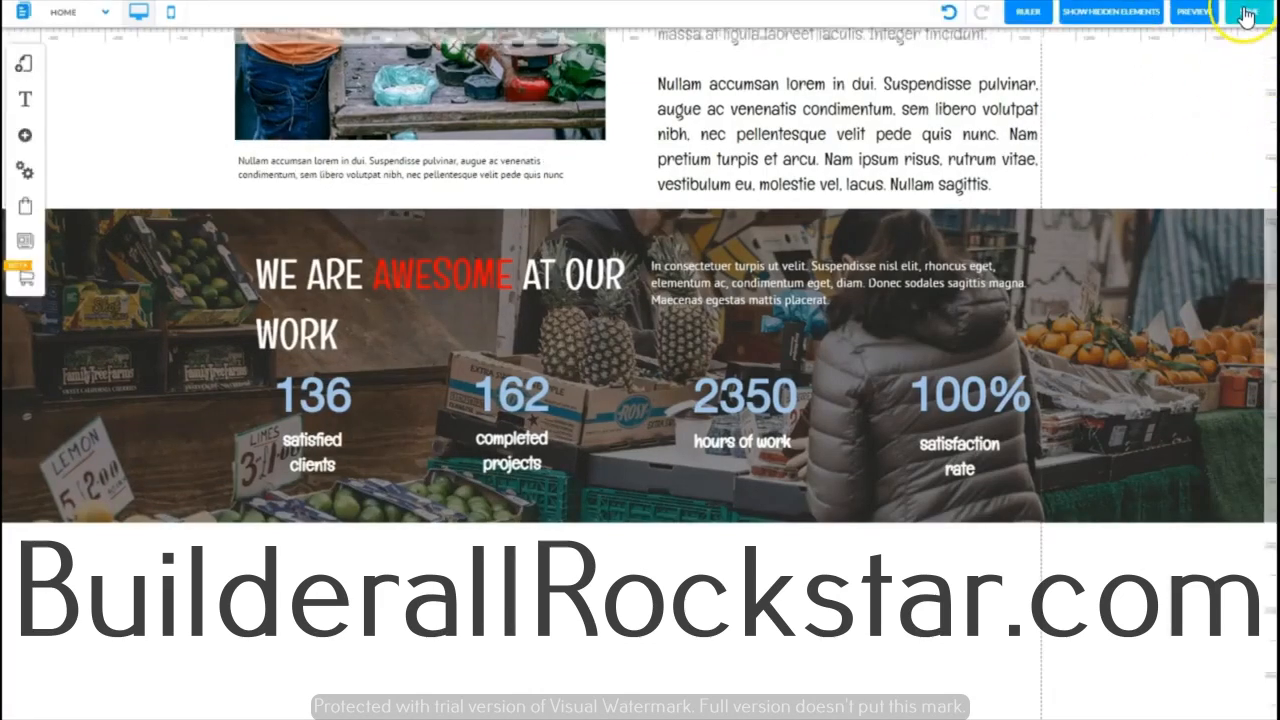
click(1245, 12)
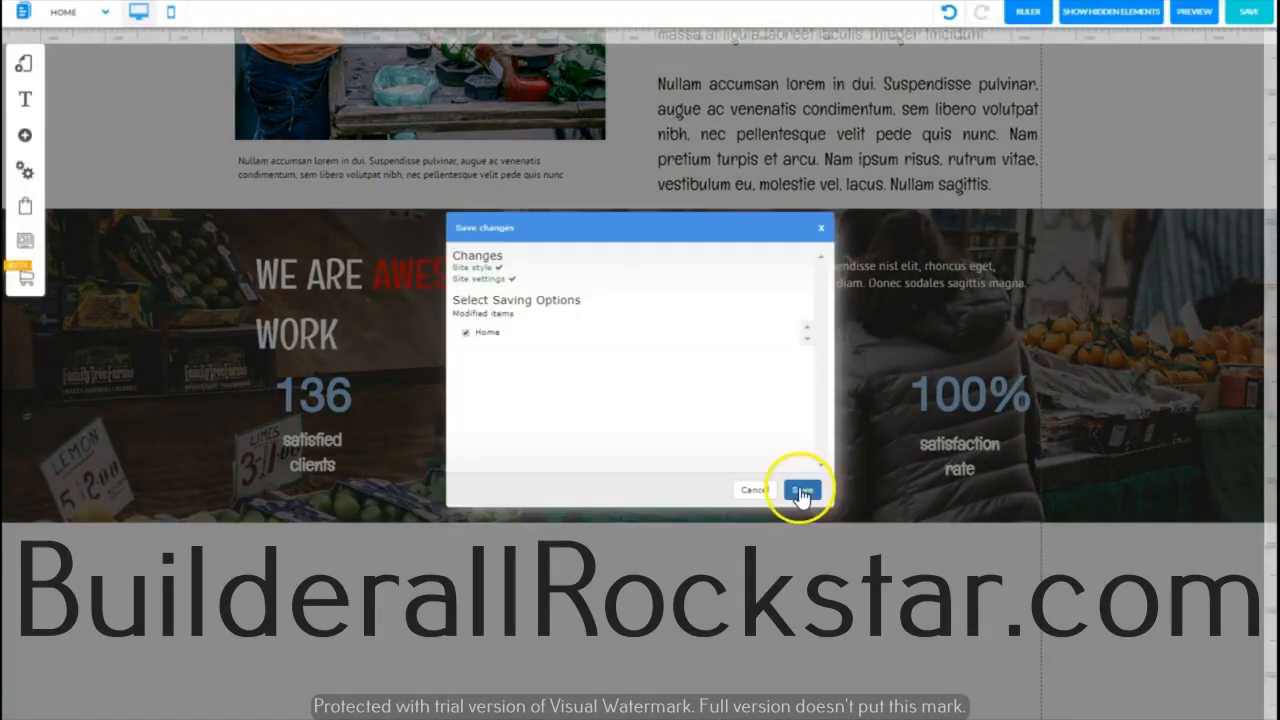